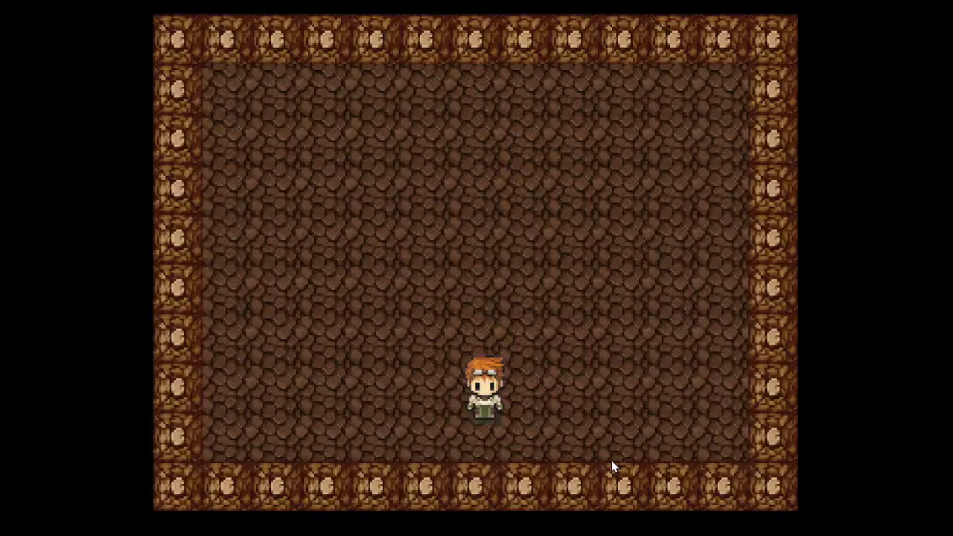
Take the running test play out of full screen and maximize its window
key(Escape)
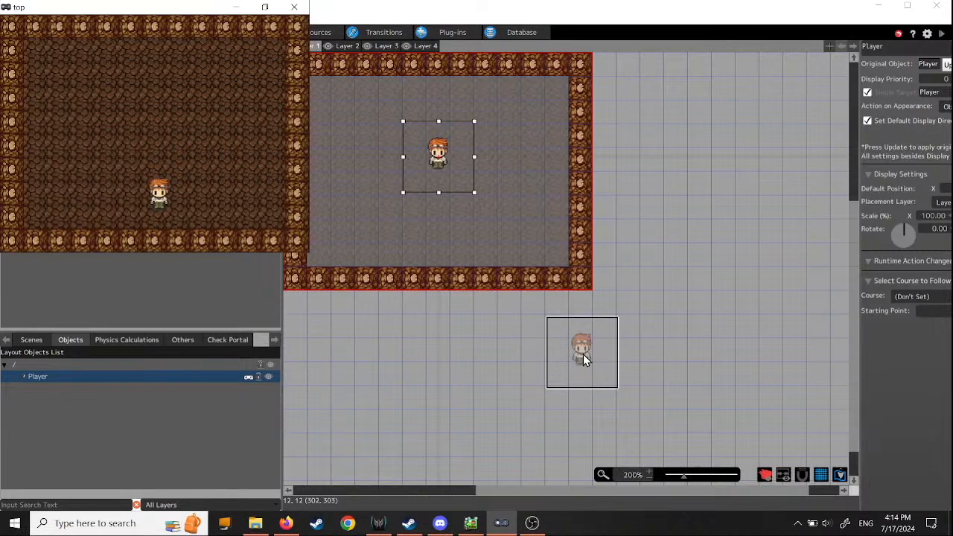
drag(147, 14, 632, 149)
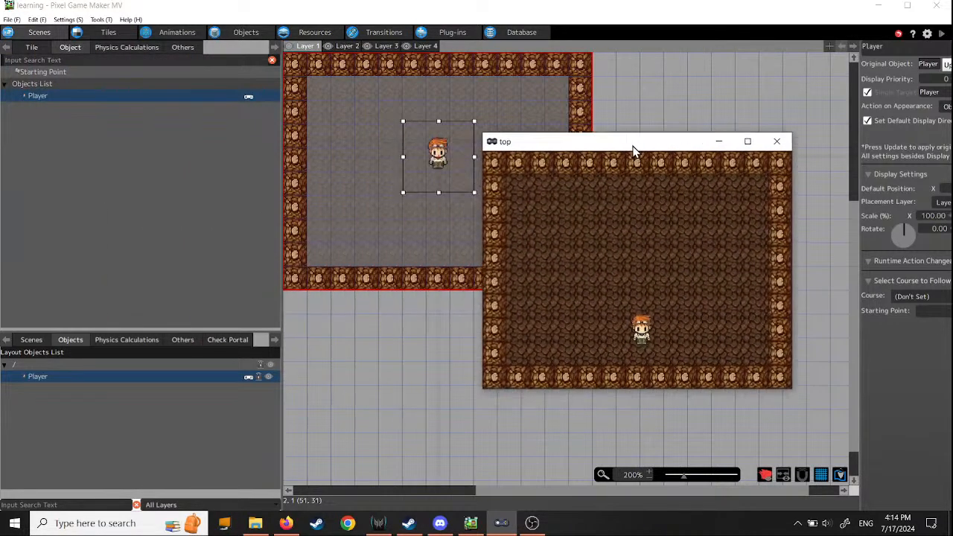
click(748, 142)
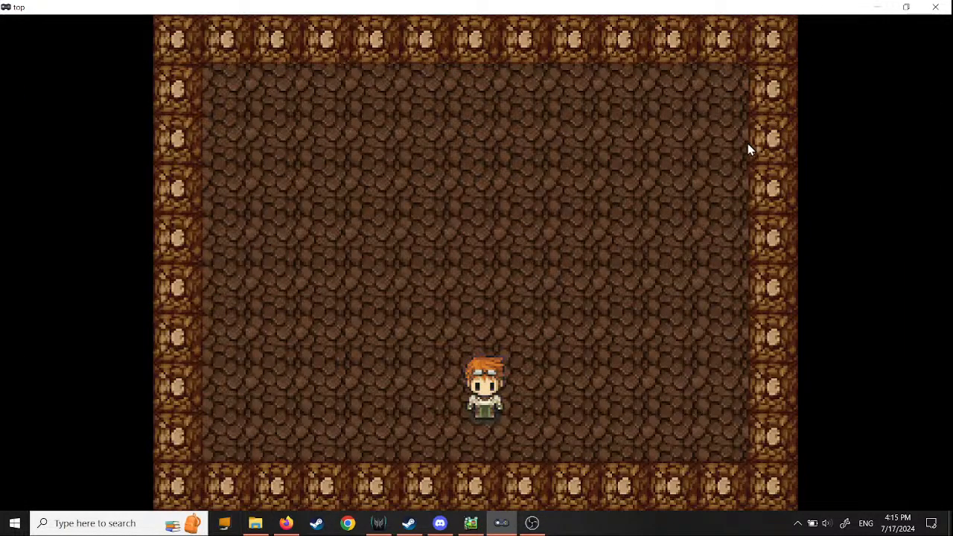
Test the player's movement by walking the character in all four directions around the room and against its walls
key(Right)
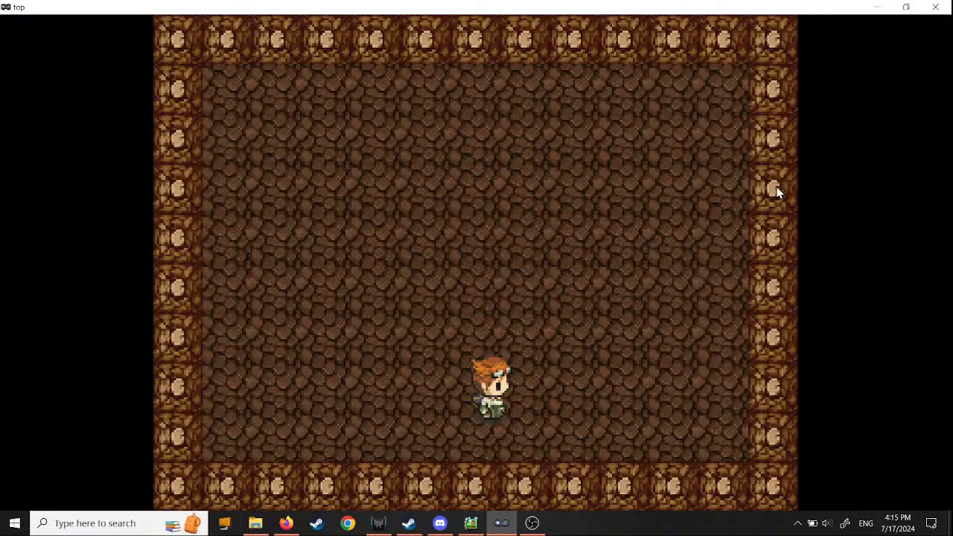
key(Left)
key(Up)
key(Right)
key(Up)
key(Right)
key(Down)
key(Left)
key(Up)
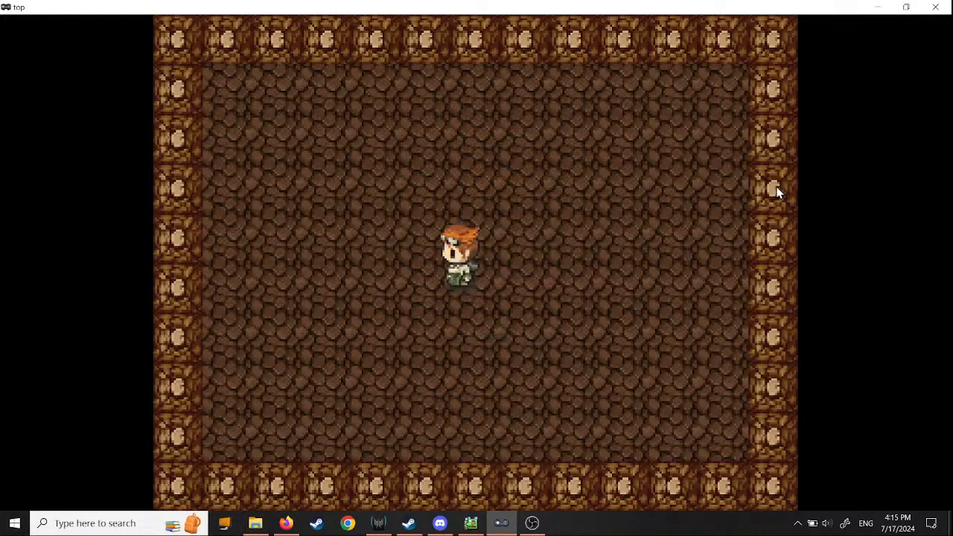
key(Left)
key(Down)
key(Up)
key(Left)
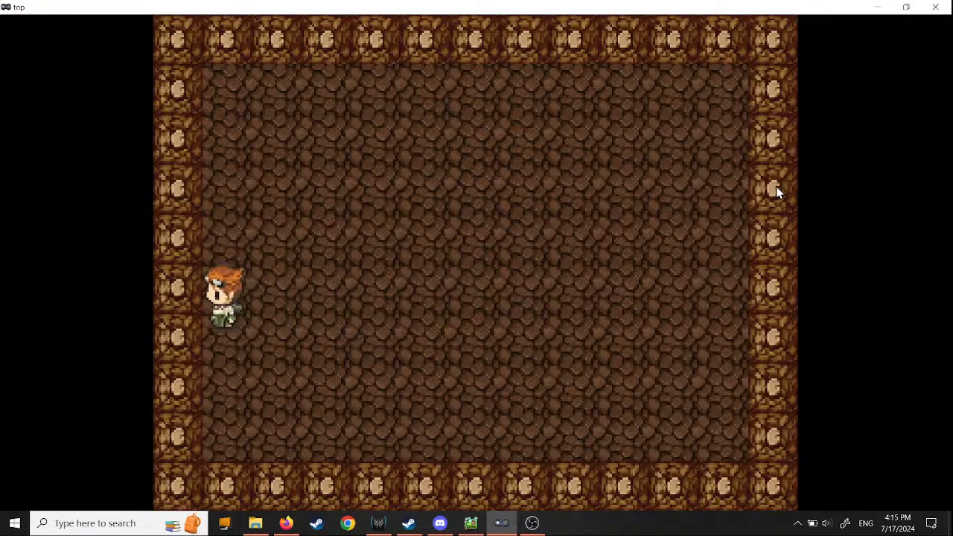
key(Down)
key(Down)
key(Right)
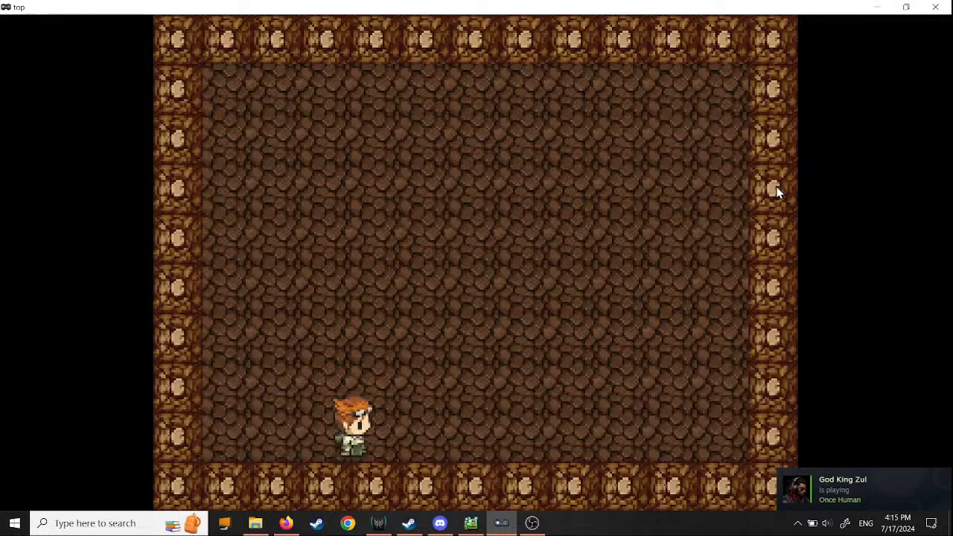
key(Right)
key(Up)
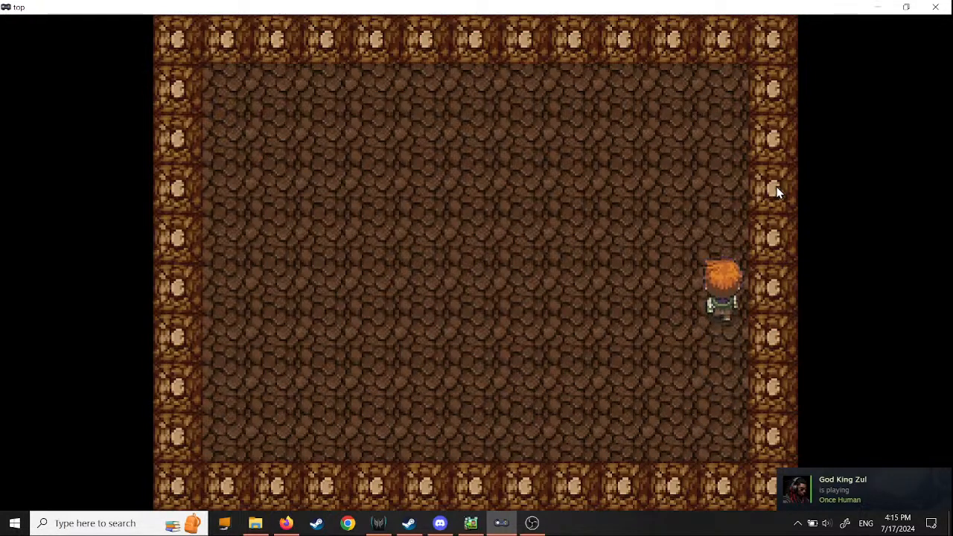
key(Left)
key(Down)
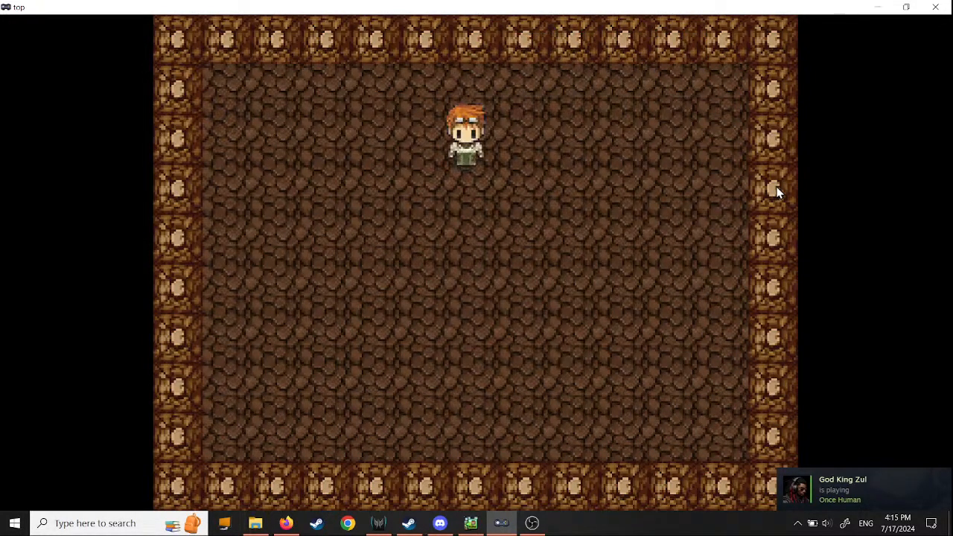
key(Down)
key(Down)
key(Right)
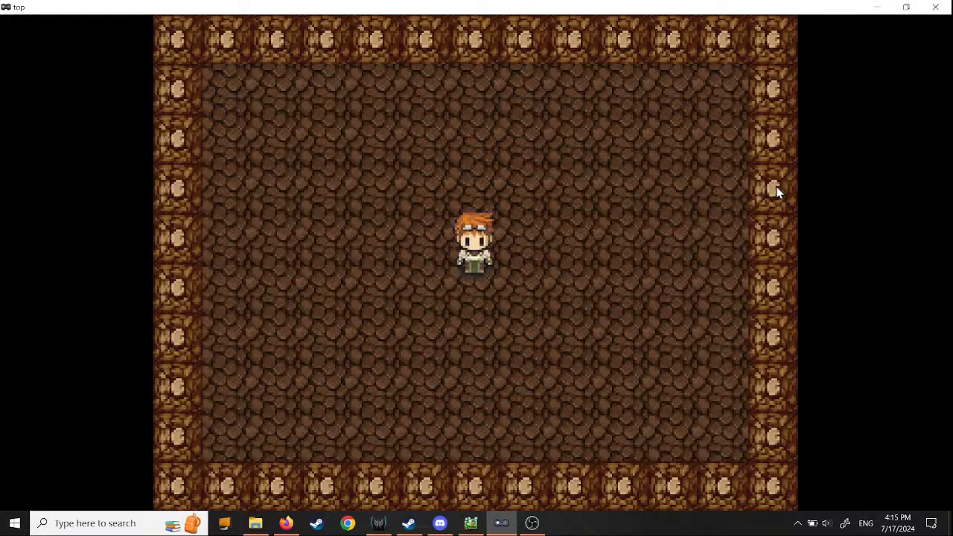
key(Left)
key(Down)
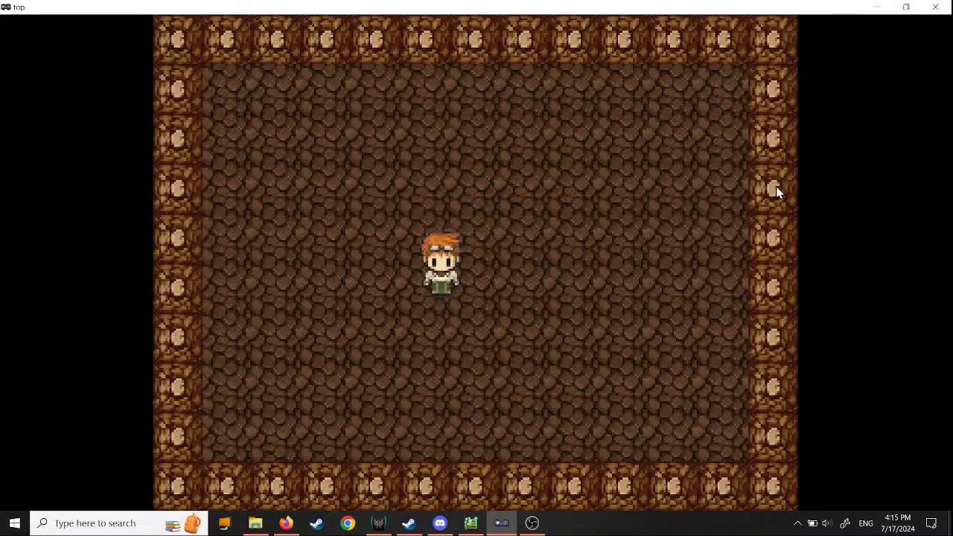
key(Right)
key(Down)
key(Left)
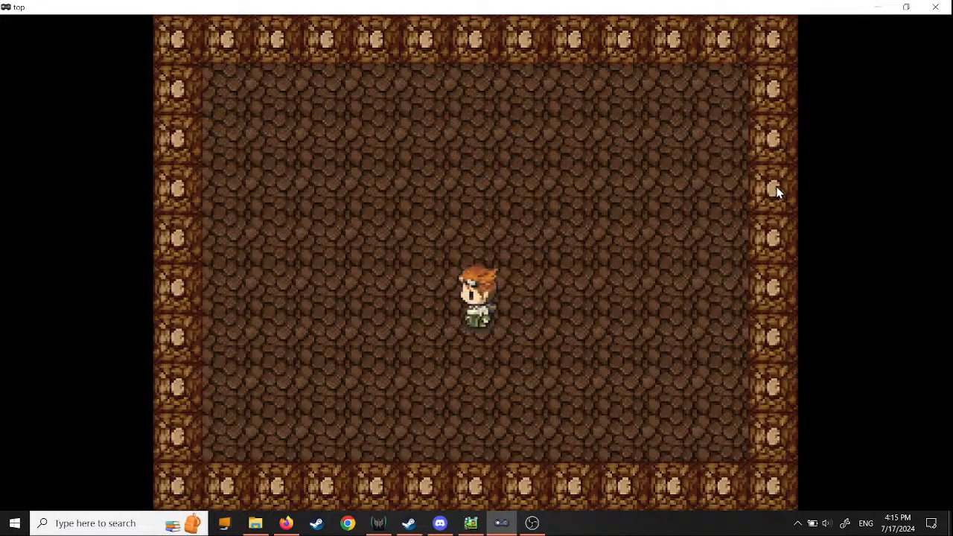
key(Left)
key(Up)
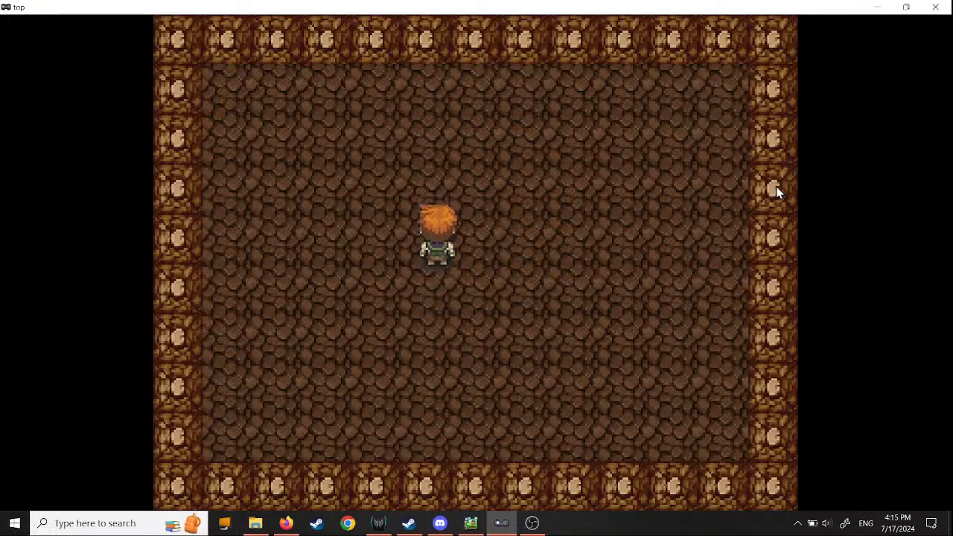
key(Down)
key(Right)
key(Down)
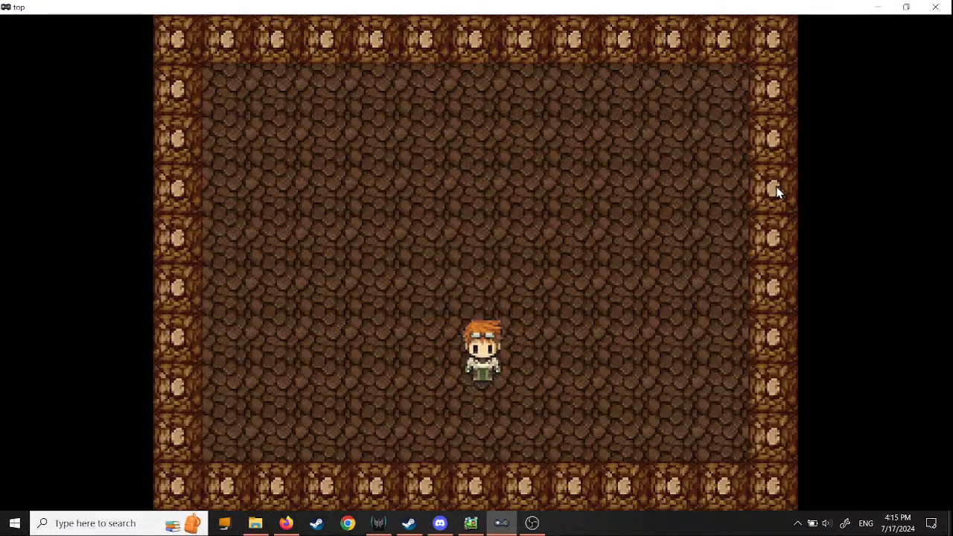
key(Up)
key(Left)
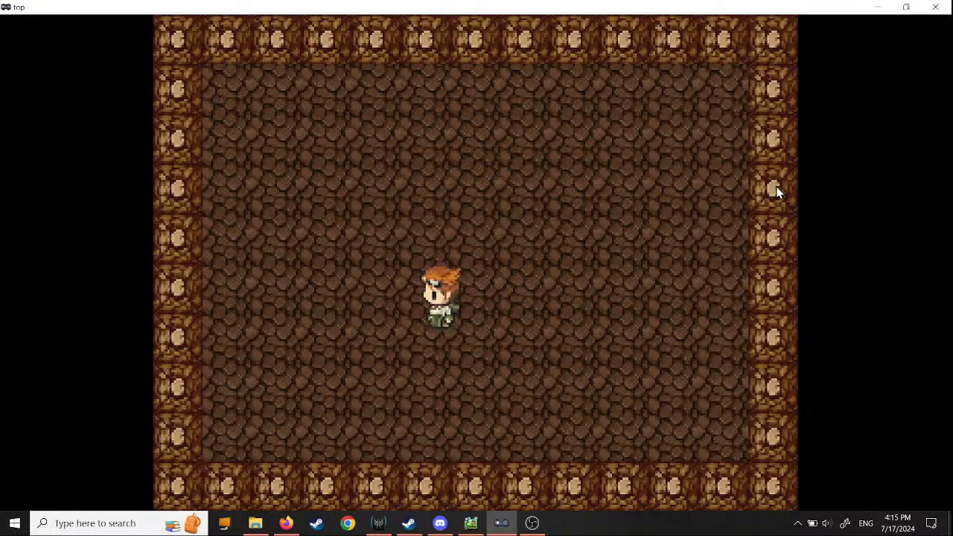
key(Down)
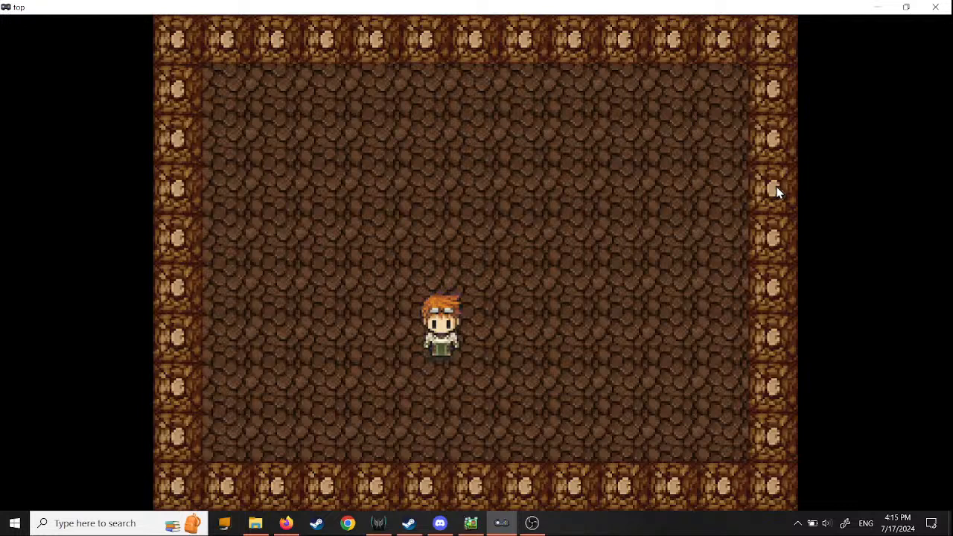
key(Right)
key(Down)
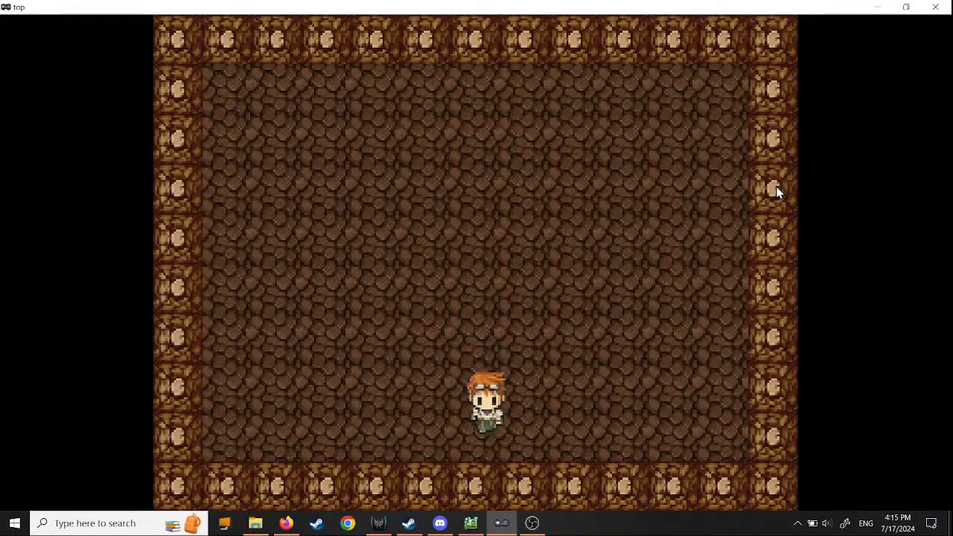
key(Up)
key(Left)
key(Down)
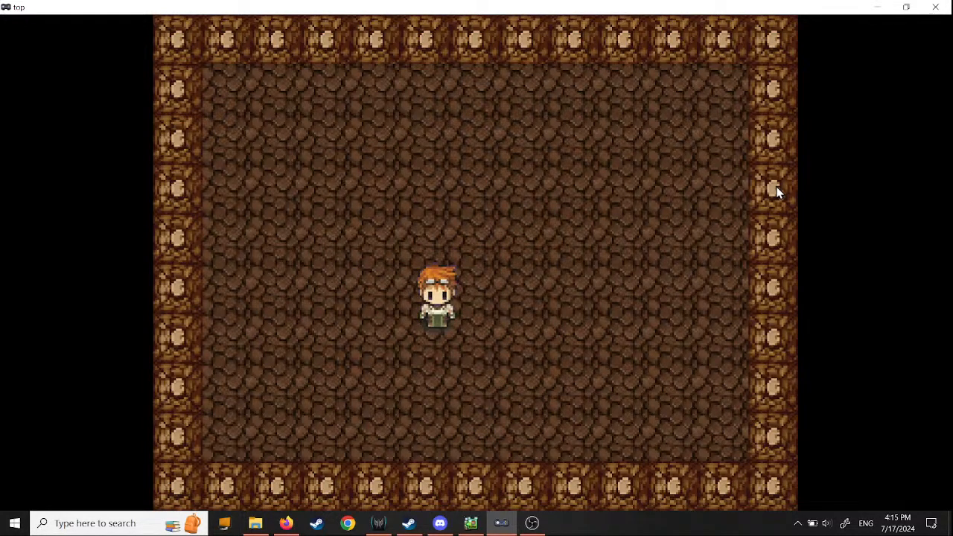
Return the test play to a small window and close it, and finish the tutorial through its final messages
key(F4)
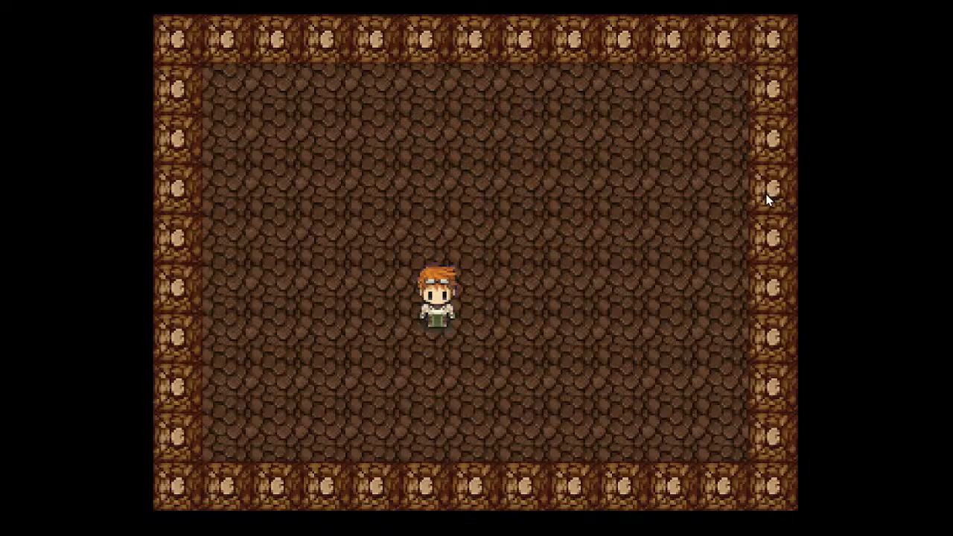
key(F4)
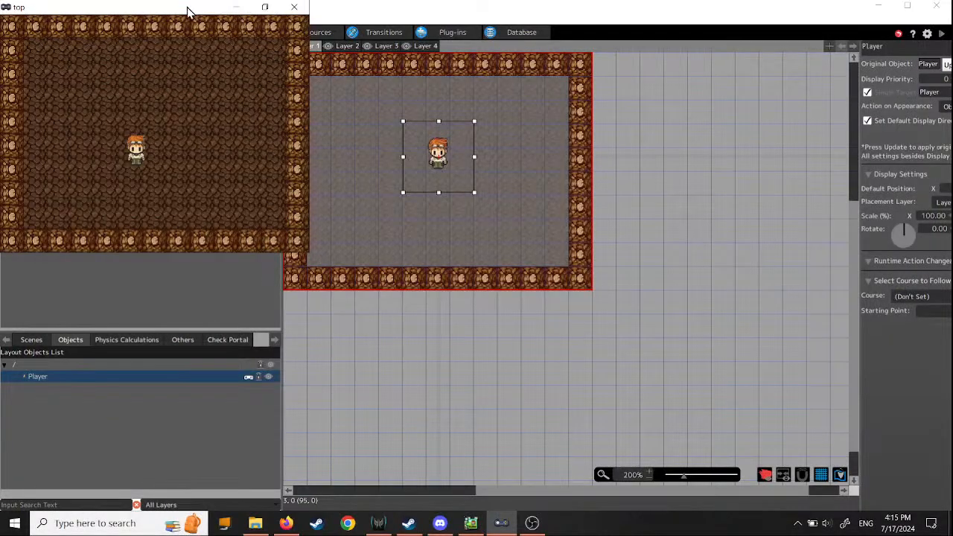
drag(188, 12, 511, 188)
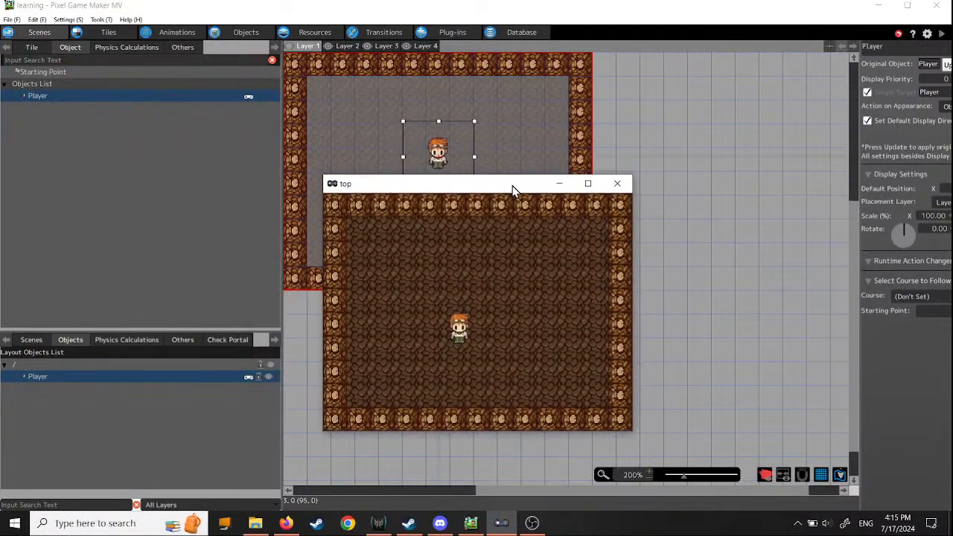
click(624, 186)
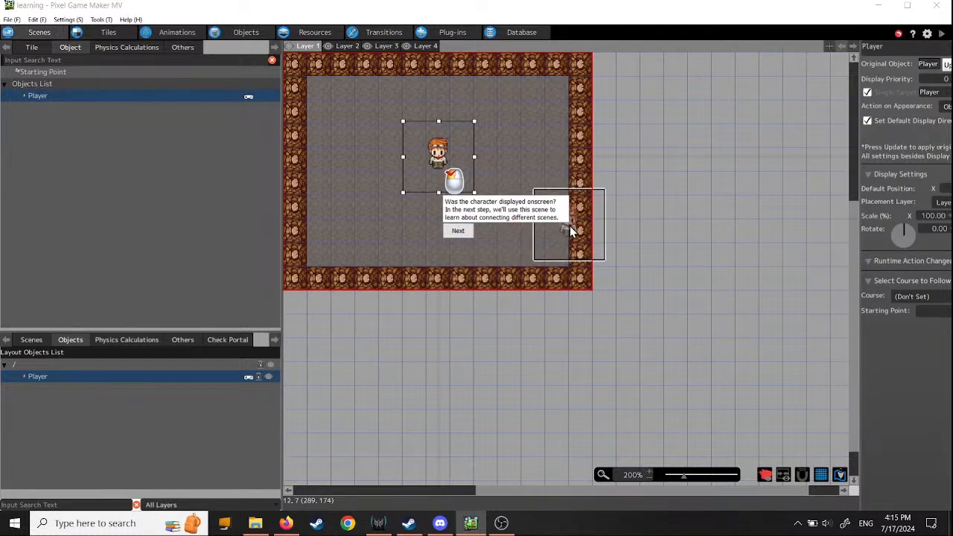
click(457, 232)
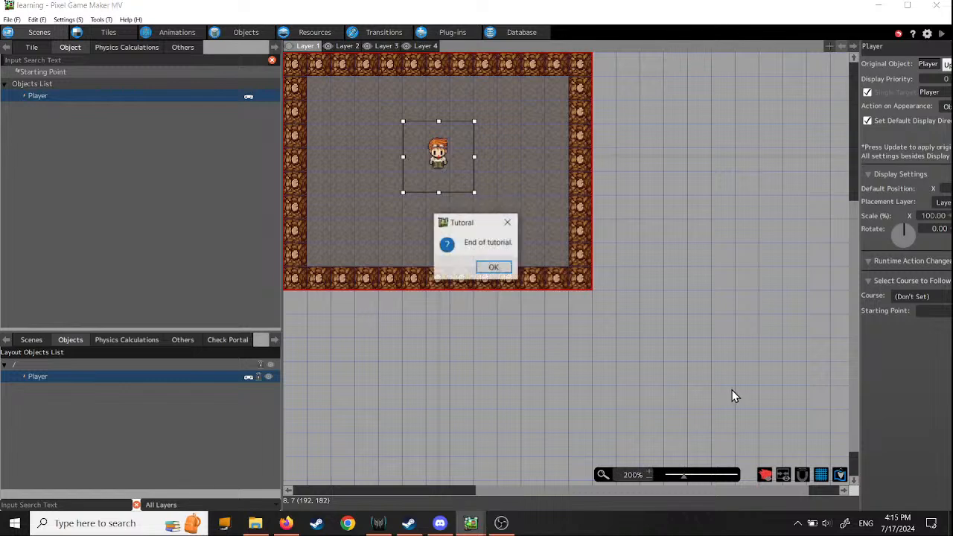
click(494, 268)
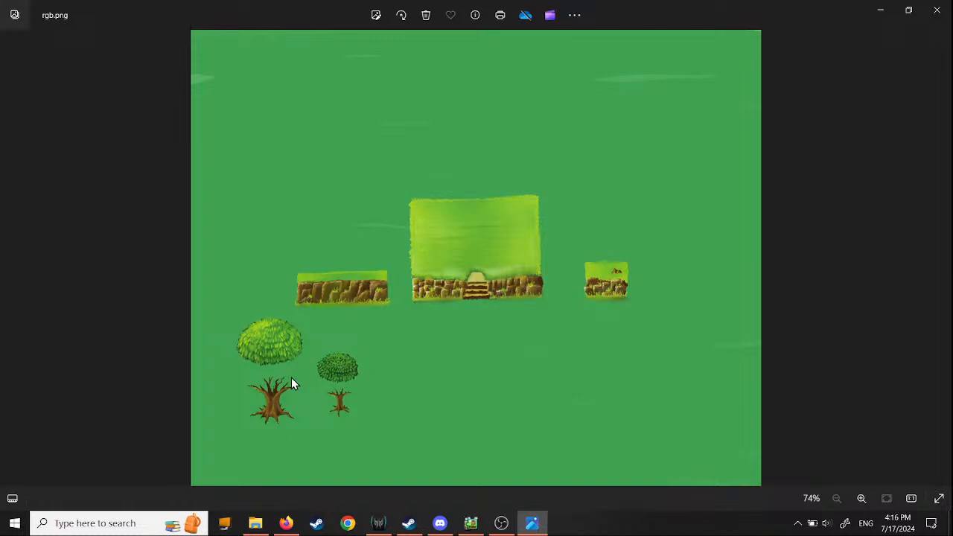
Examine the tree, cliff and stair artwork in rgb.png up close, close the image and return to Pixel Game Maker MV
scroll(279, 391, up, 4)
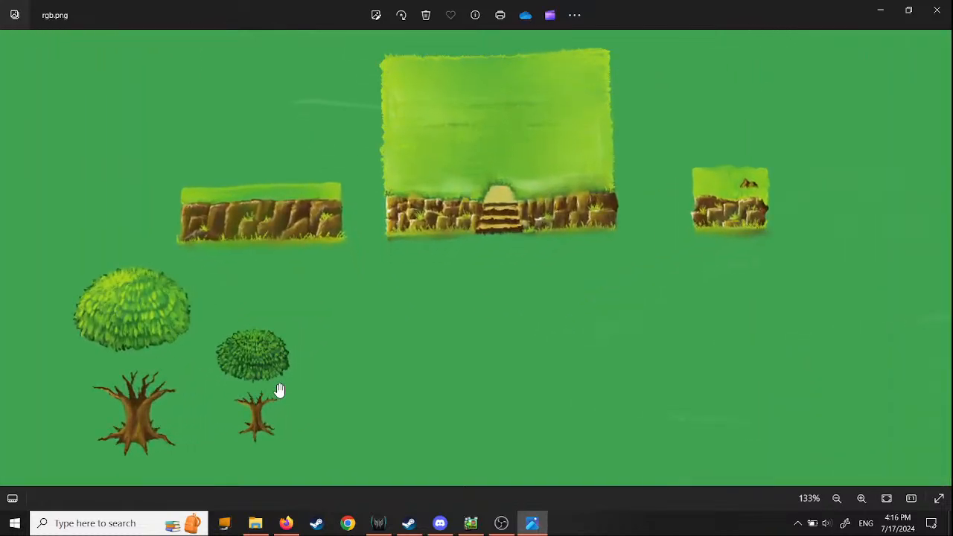
drag(239, 290, 425, 271)
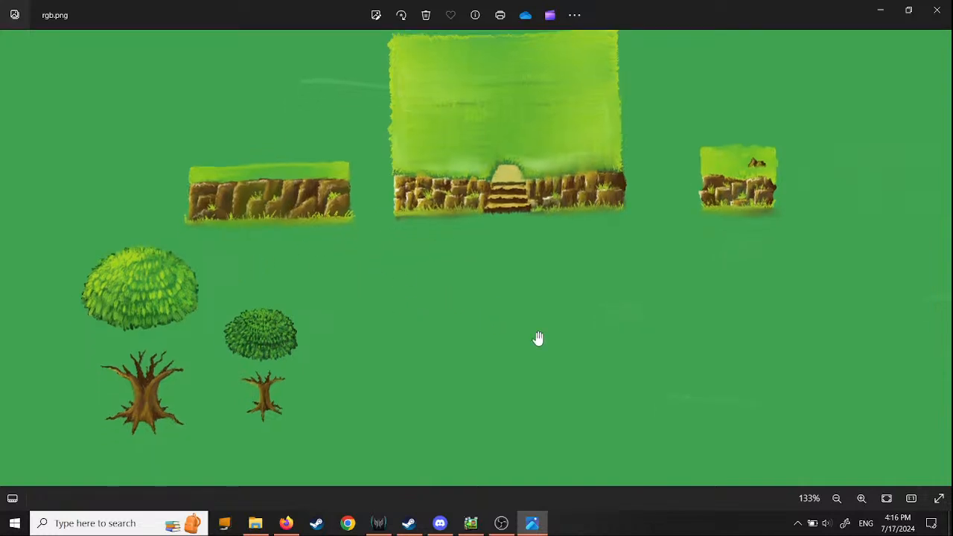
drag(478, 304, 417, 248)
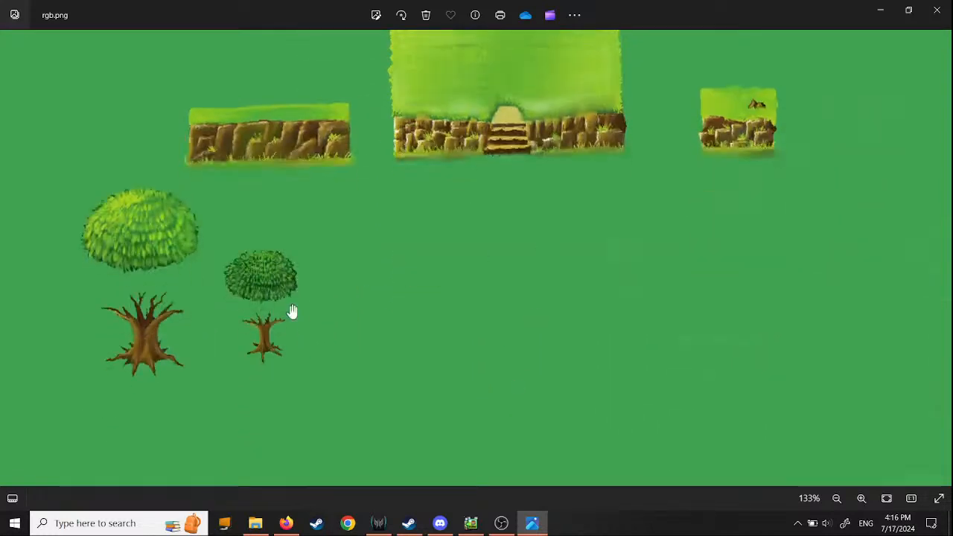
scroll(103, 225, up, 4)
scroll(217, 350, up, 3)
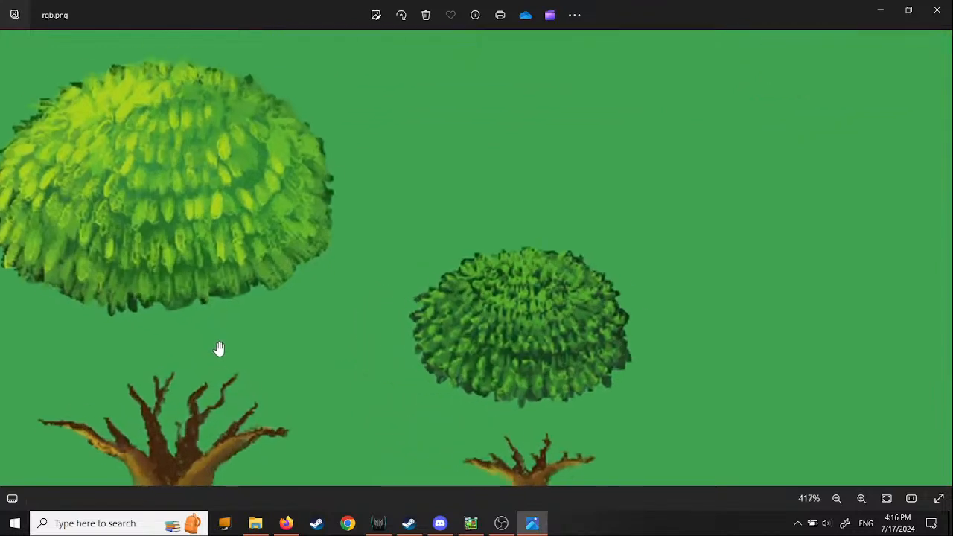
scroll(230, 341, down, 6)
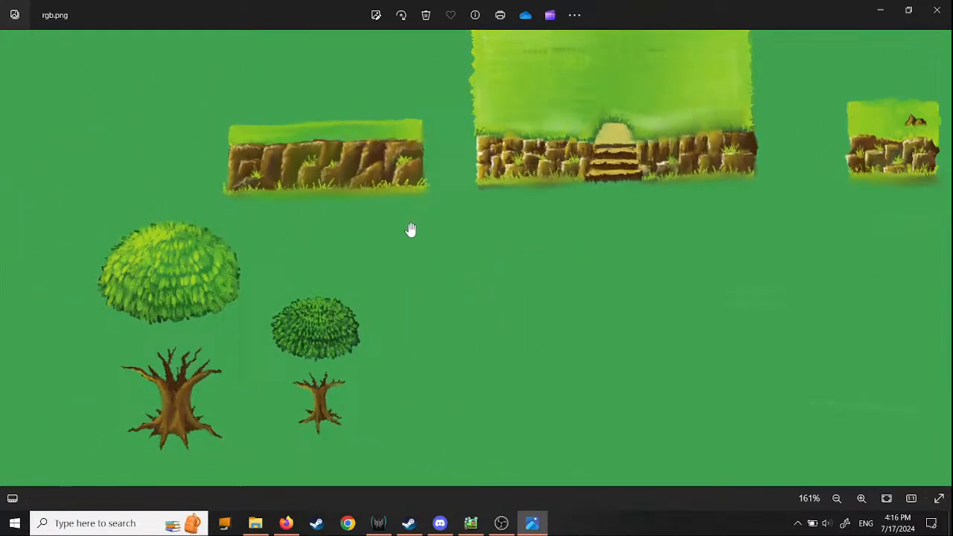
drag(523, 266, 313, 436)
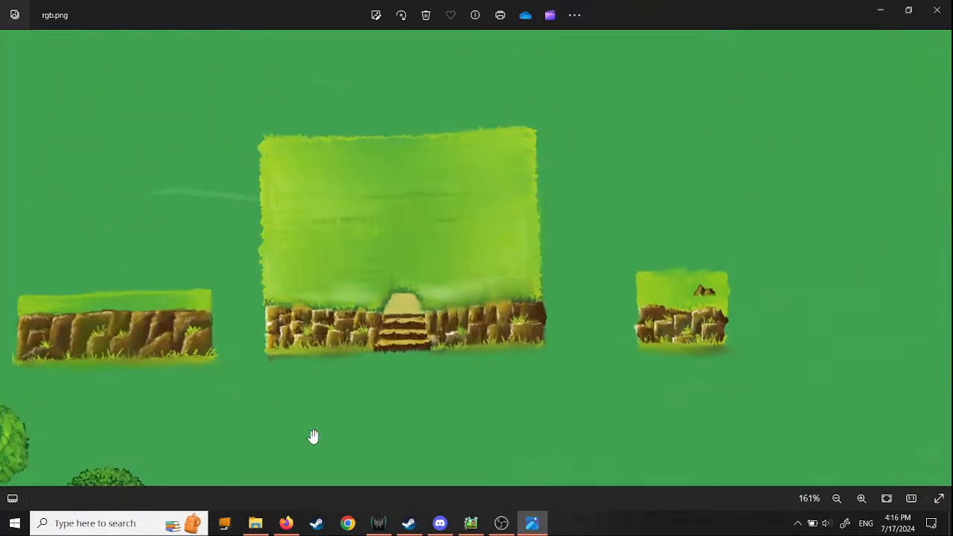
click(938, 12)
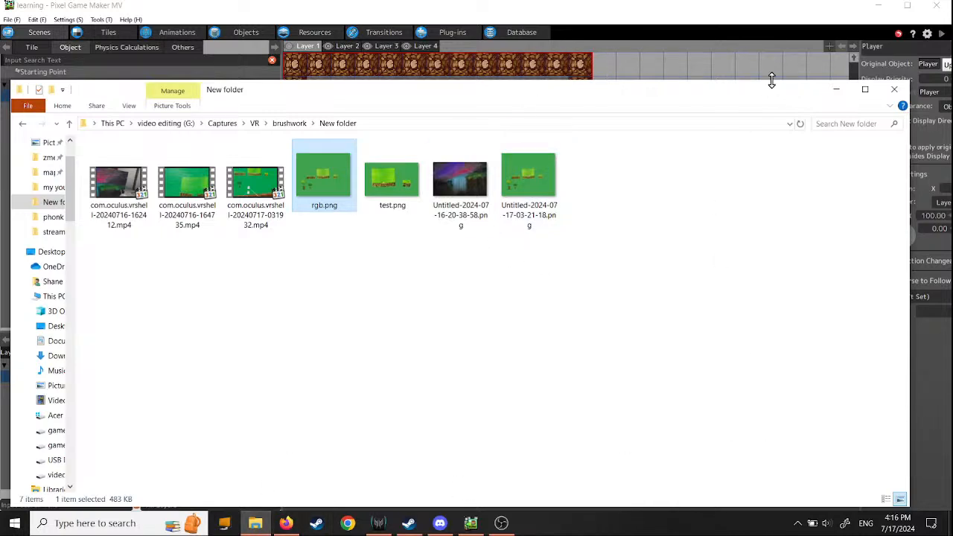
click(653, 19)
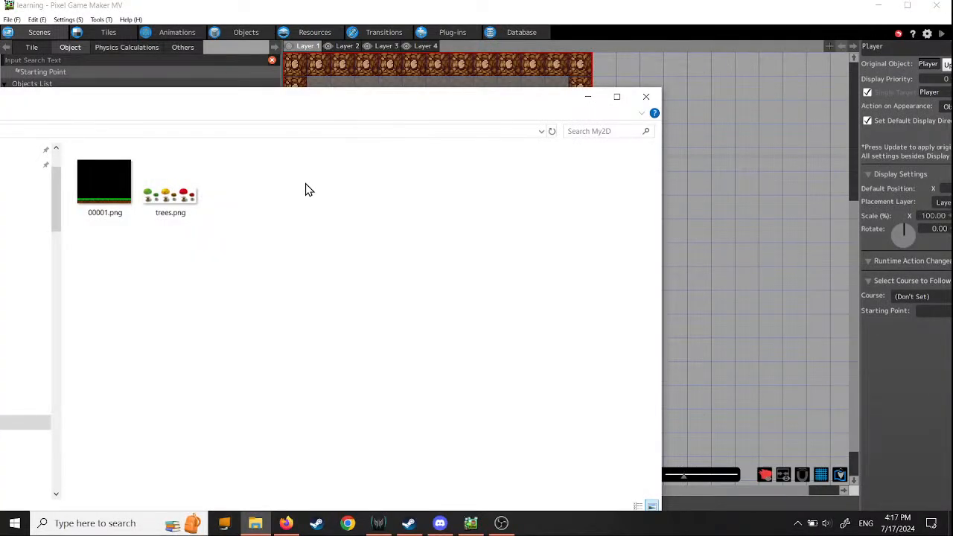
Switch to File Explorer and reposition the My2D folder window over the editor
click(583, 11)
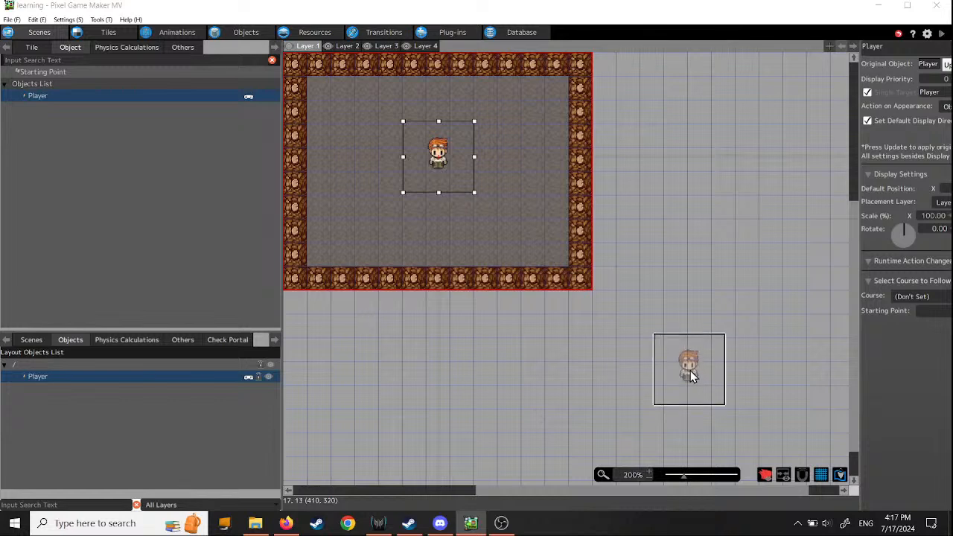
click(255, 522)
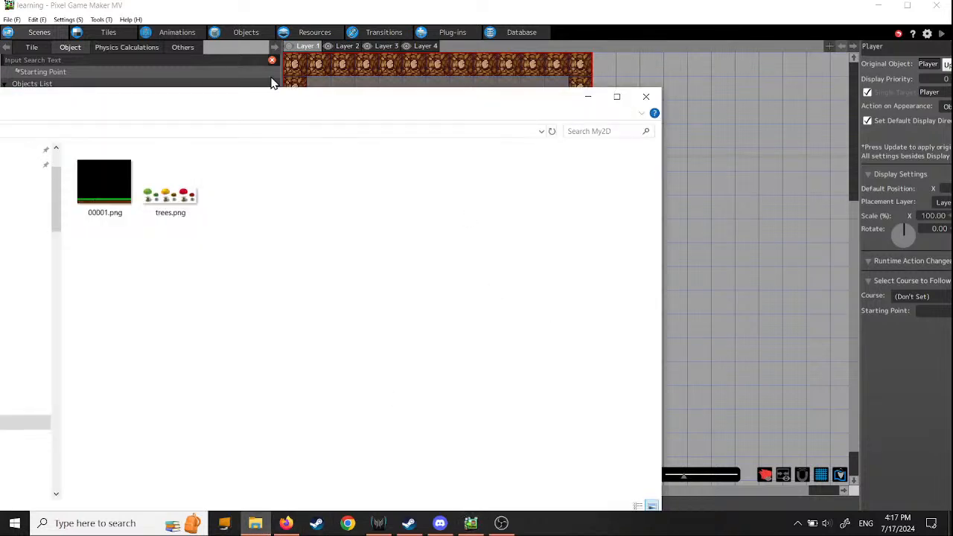
drag(275, 98, 275, 105)
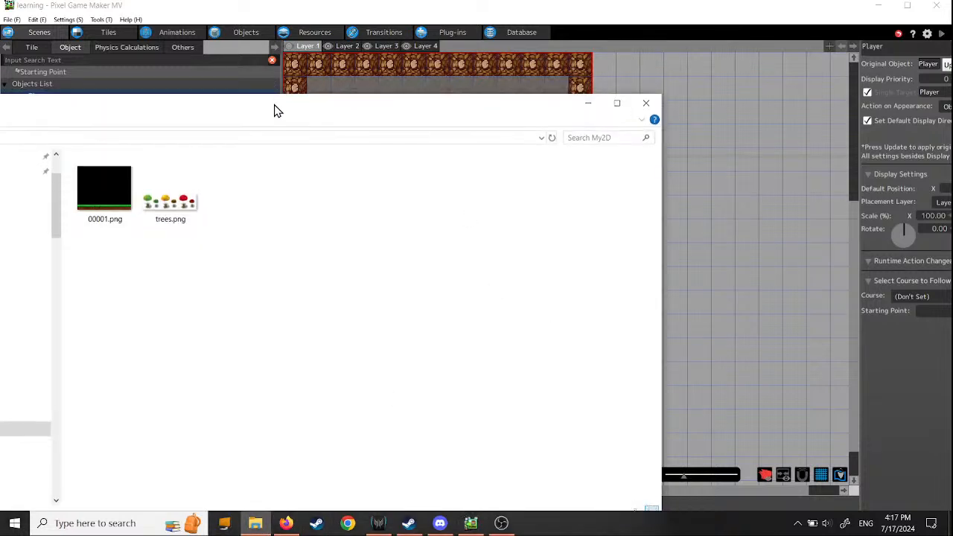
Examine the green, yellow and red tree canopies and trunks in trees.png up close, and close the image
double_click(179, 205)
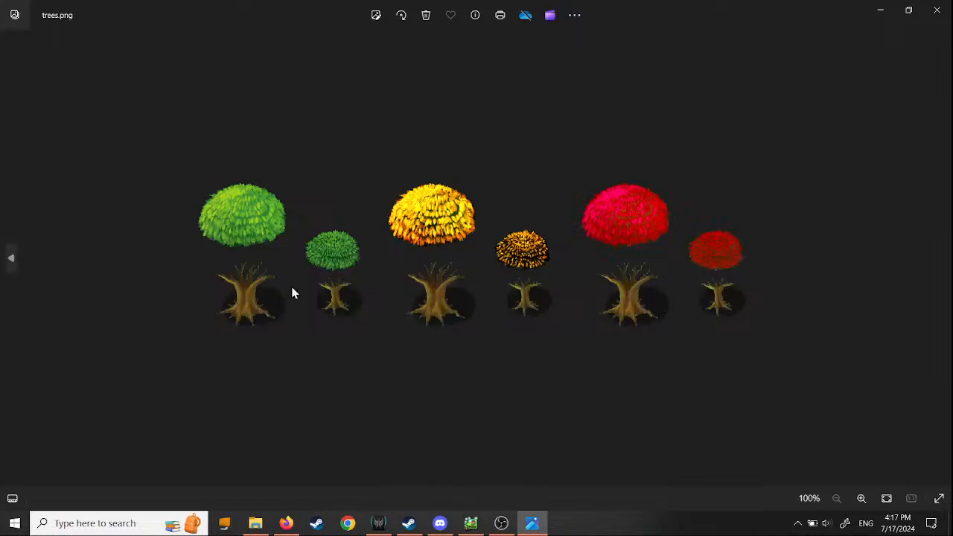
scroll(240, 295, up, 4)
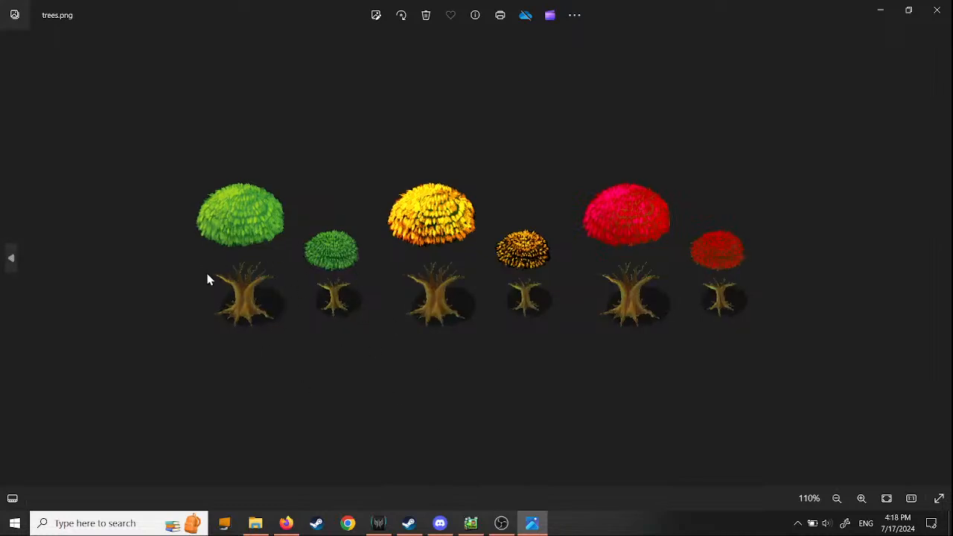
drag(193, 312, 529, 343)
scroll(356, 300, down, 2)
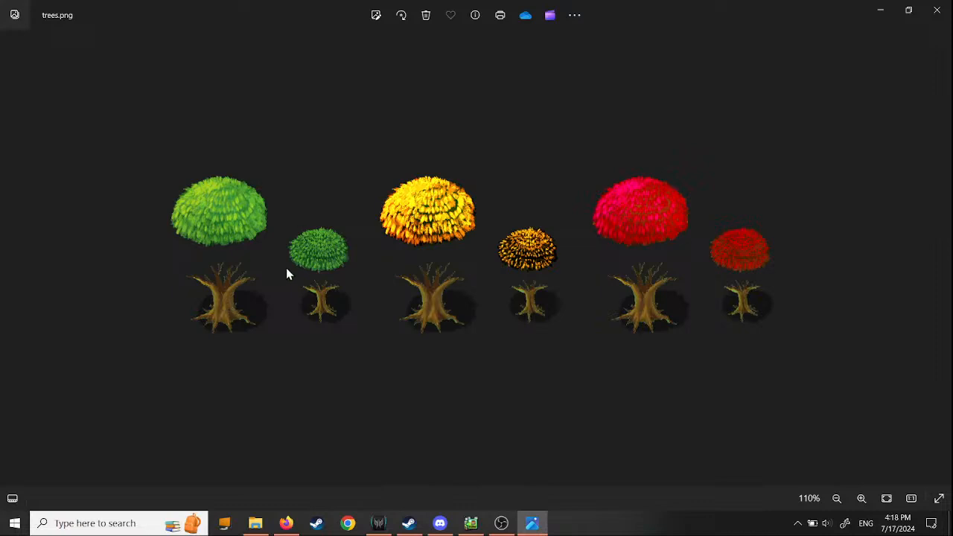
scroll(166, 266, up, 2)
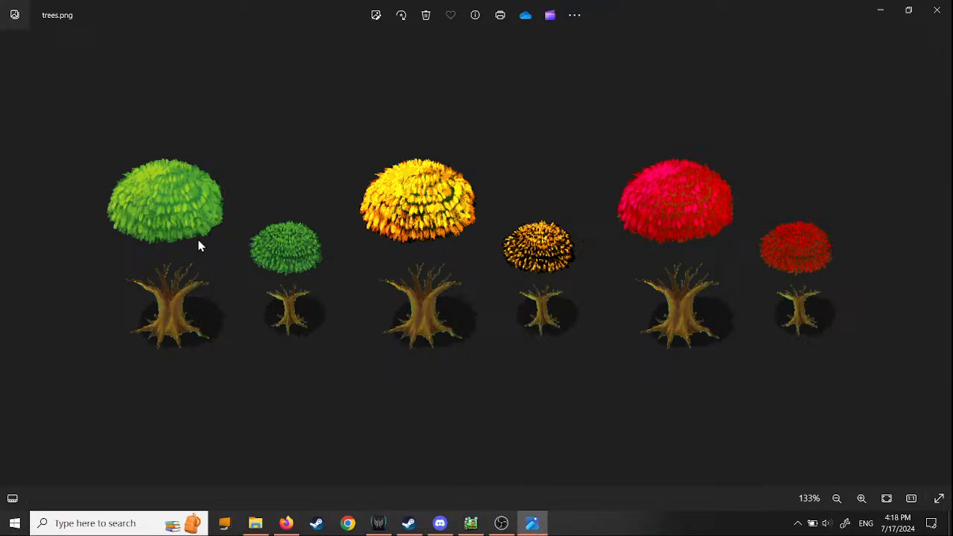
scroll(156, 301, up, 8)
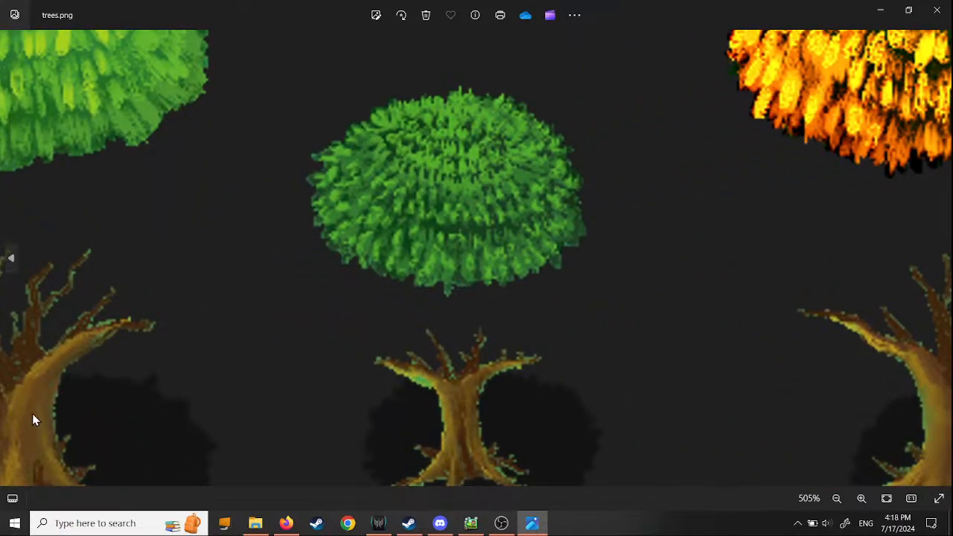
scroll(302, 352, down, 8)
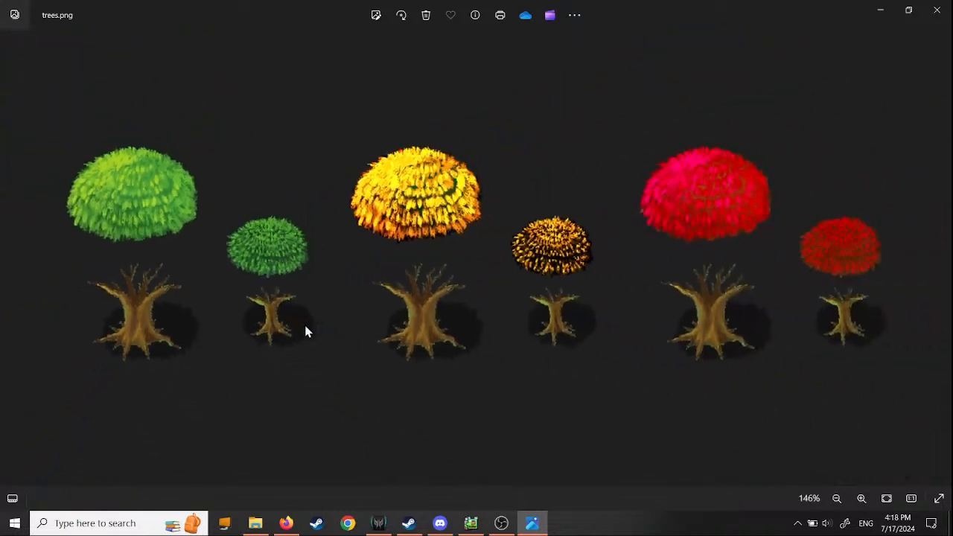
scroll(305, 331, down, 2)
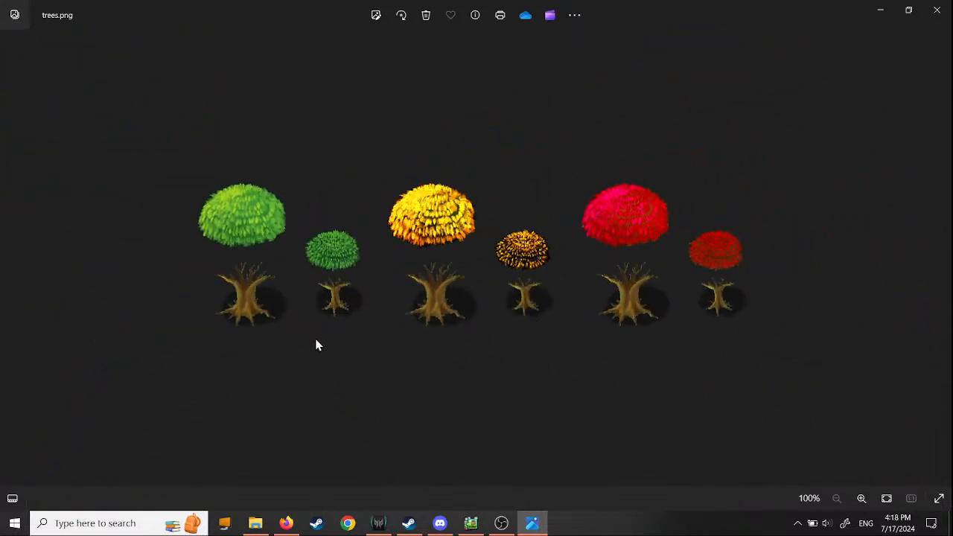
scroll(242, 315, up, 5)
scroll(253, 297, down, 3)
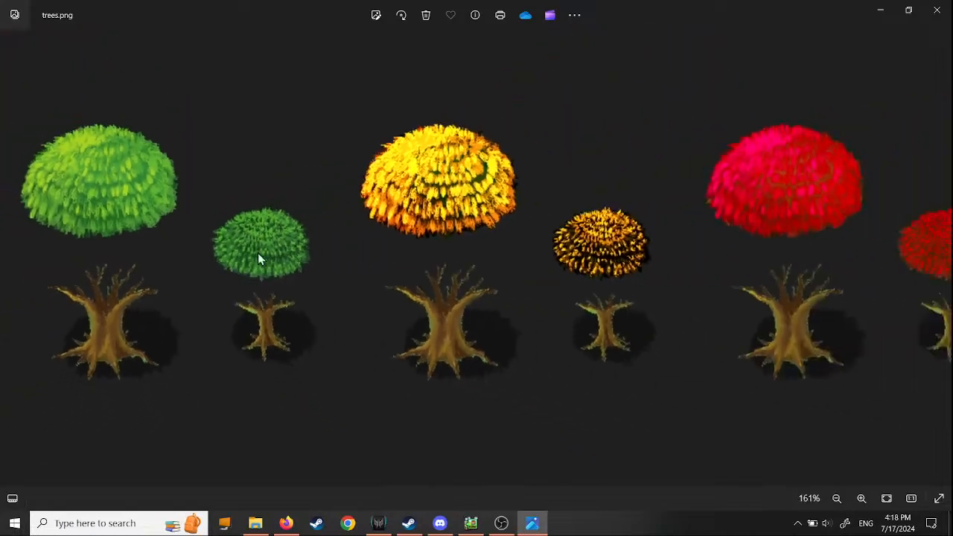
scroll(258, 255, down, 1)
click(933, 19)
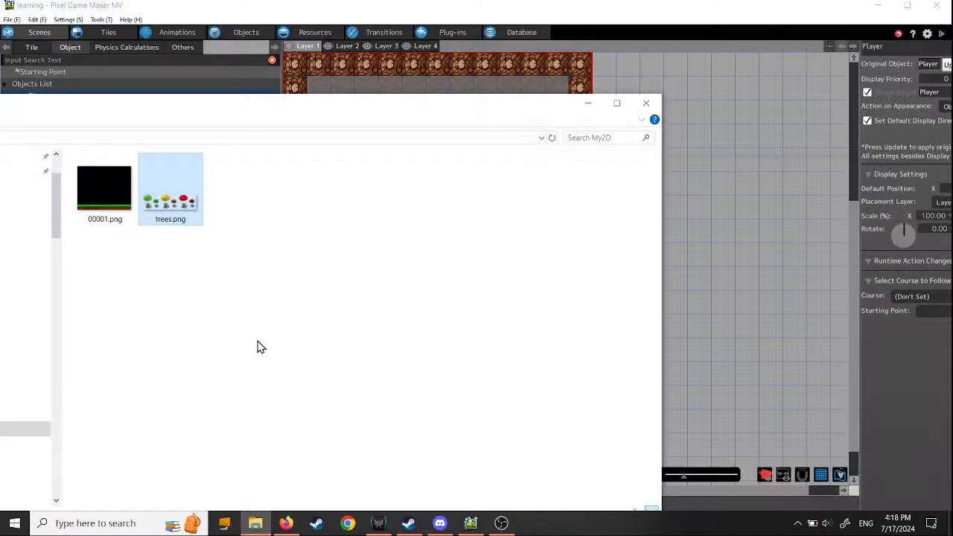
Open trees.png from the My2D folder in paint.net
right_click(176, 212)
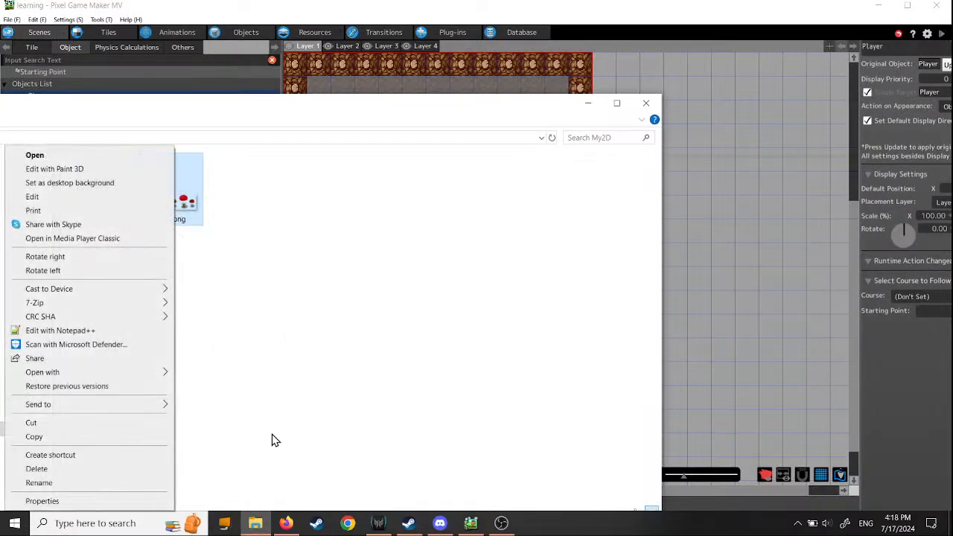
mouse_move(99, 372)
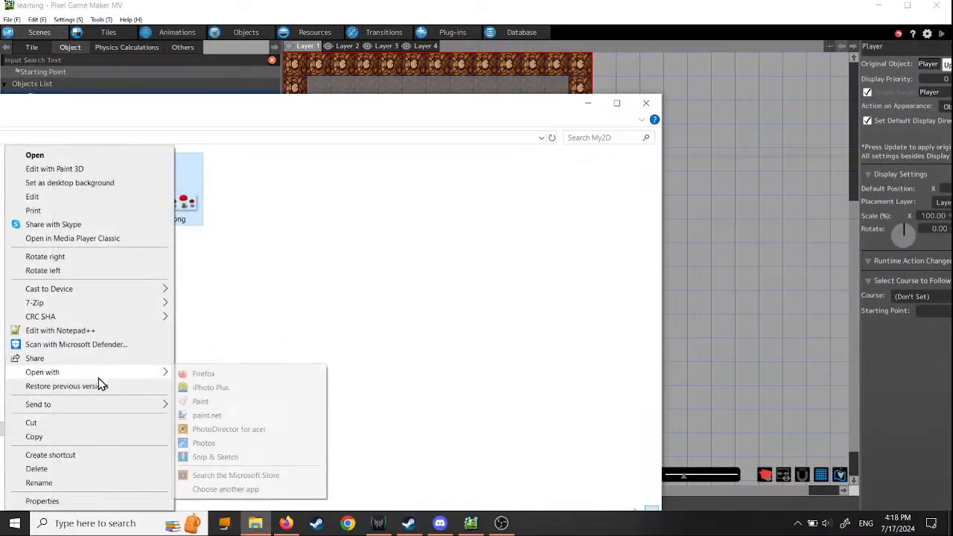
click(209, 416)
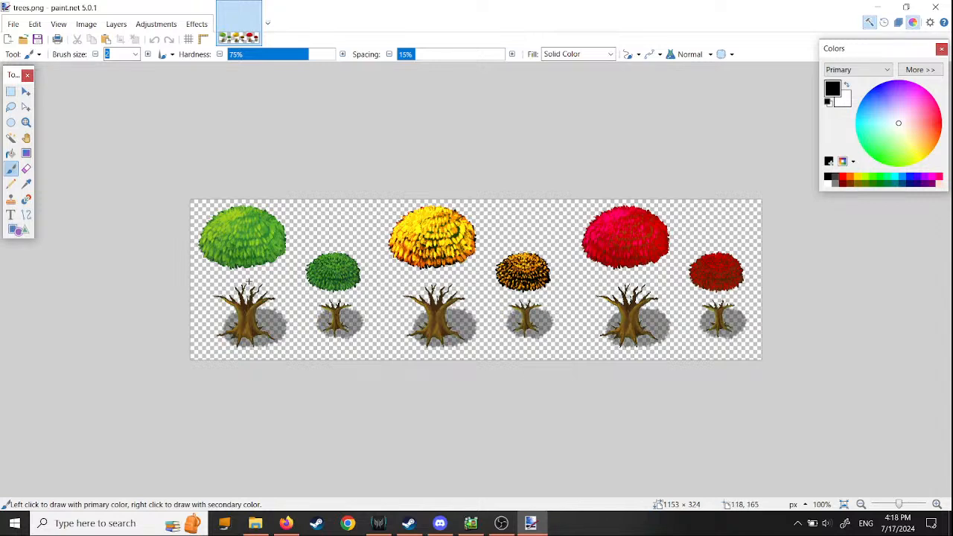
Outline the large green canopy with a freehand Lasso selection of about 207 × 144 pixels and activate the Move tool
click(11, 107)
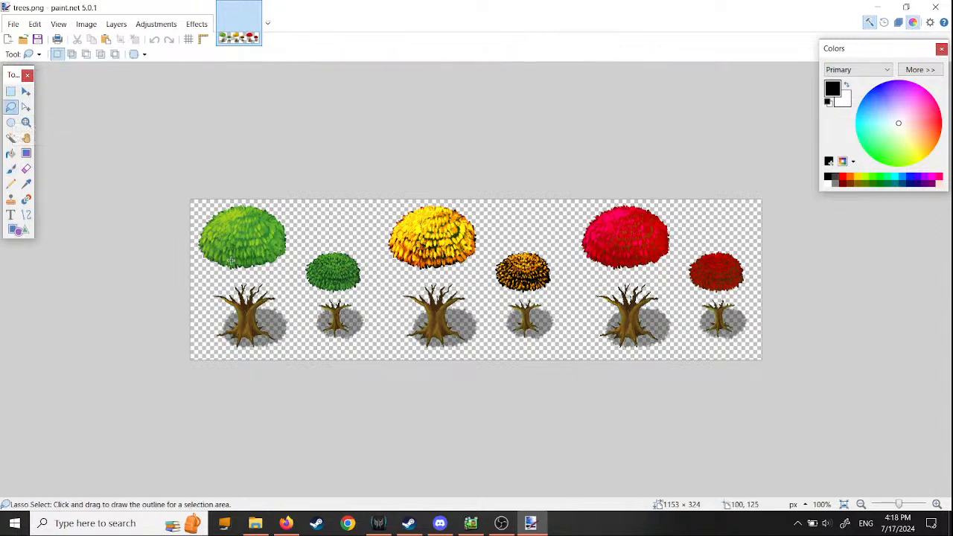
ctrl+scroll(184, 299, up, 2)
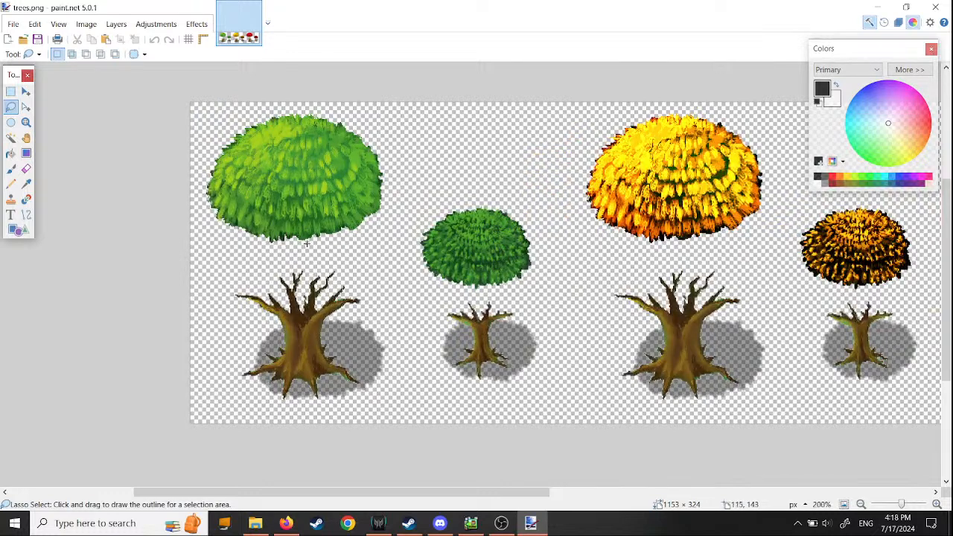
mouse_move(309, 245)
mouse_down()
mouse_move(198, 244)
mouse_move(193, 149)
mouse_move(295, 108)
mouse_move(386, 143)
mouse_move(390, 212)
mouse_move(365, 237)
mouse_up()
key(m)
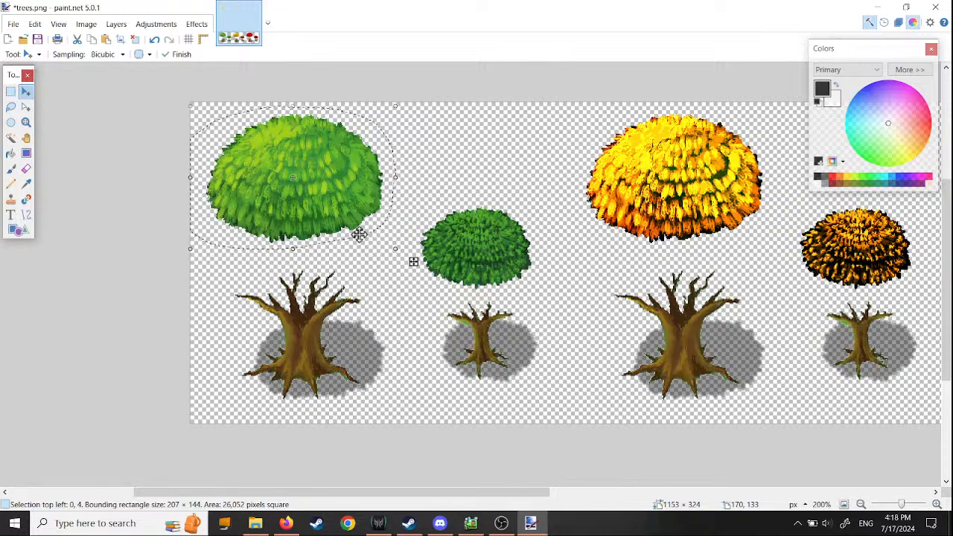
Undo the recent selection of the large green canopy and redo it
click(154, 40)
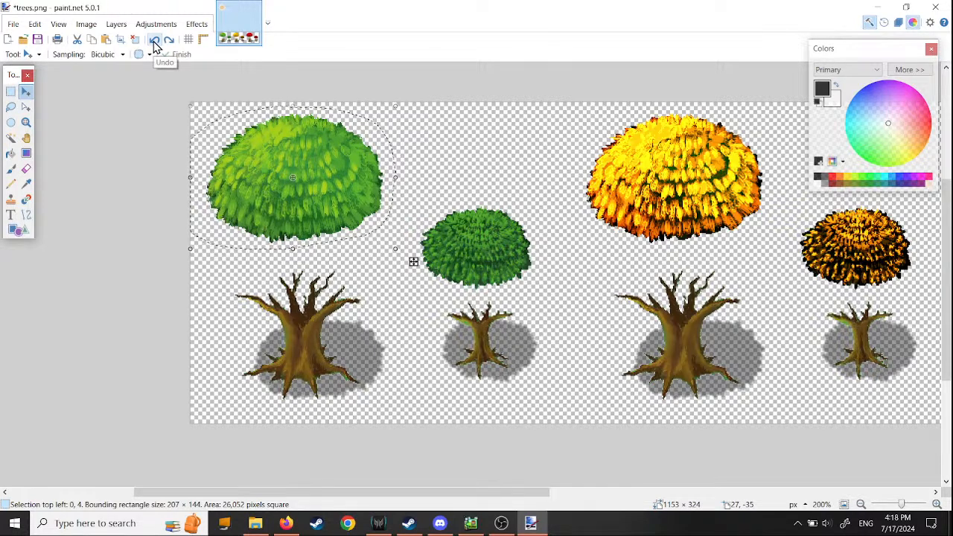
click(154, 42)
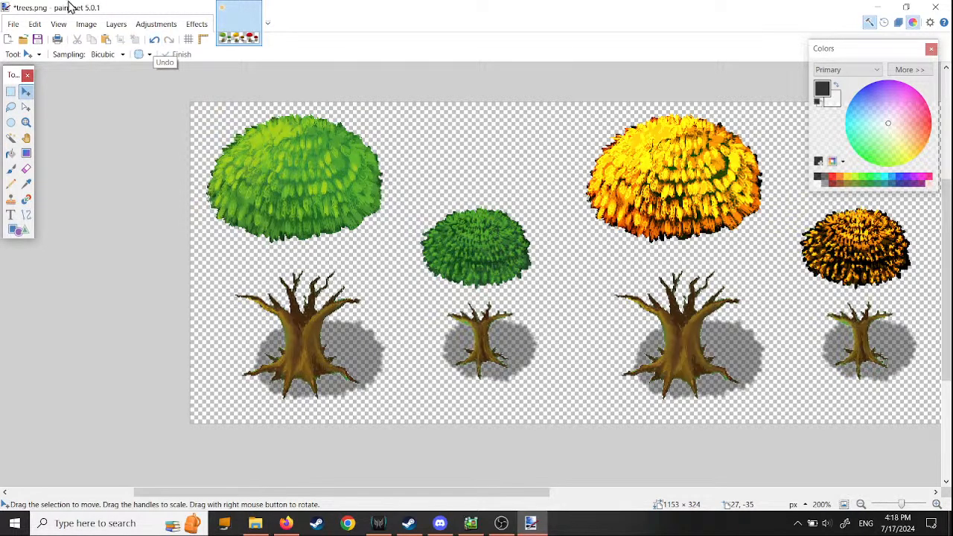
click(154, 41)
click(155, 41)
click(175, 42)
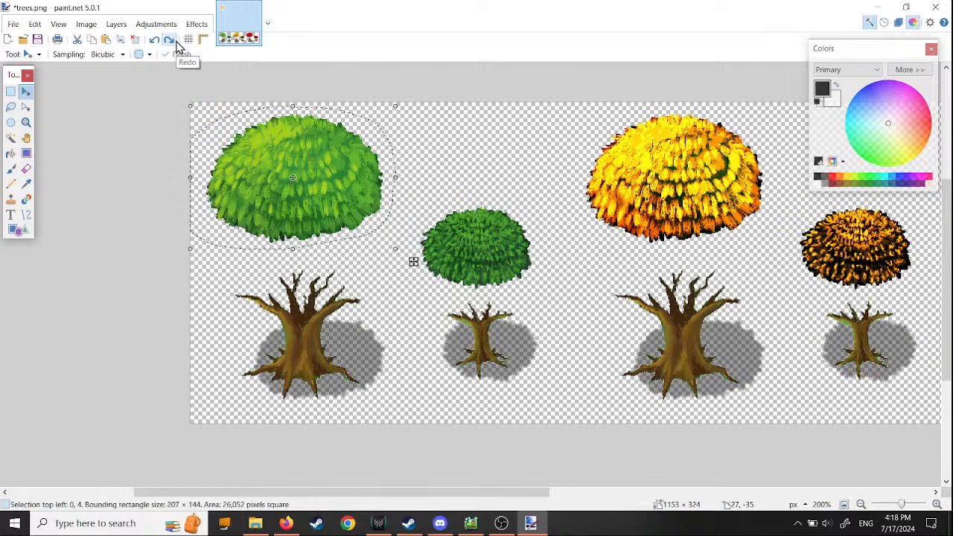
click(87, 24)
click(87, 25)
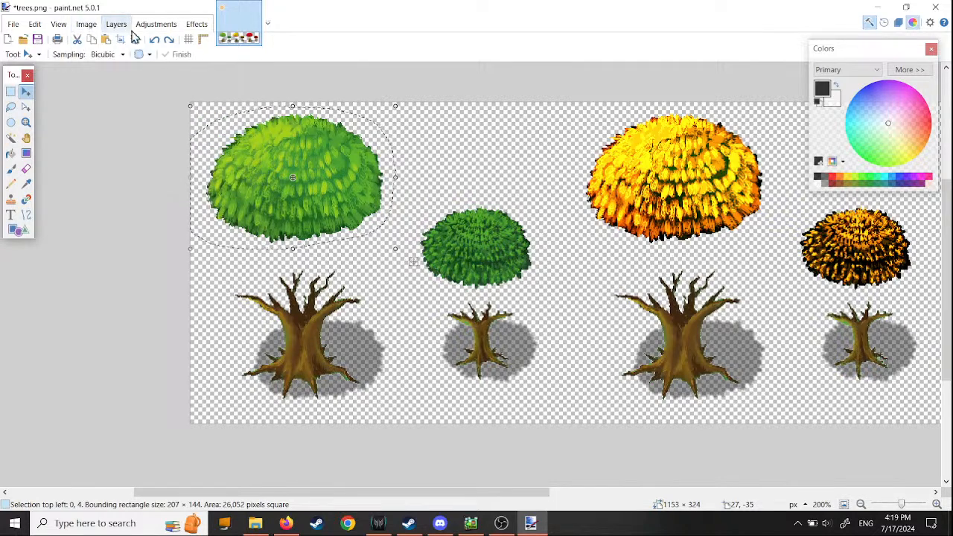
Cut and paste the large green canopy, shrink it to about 138 × 96 pixels and place it over the left branches of its trunk
key(ctrl+x)
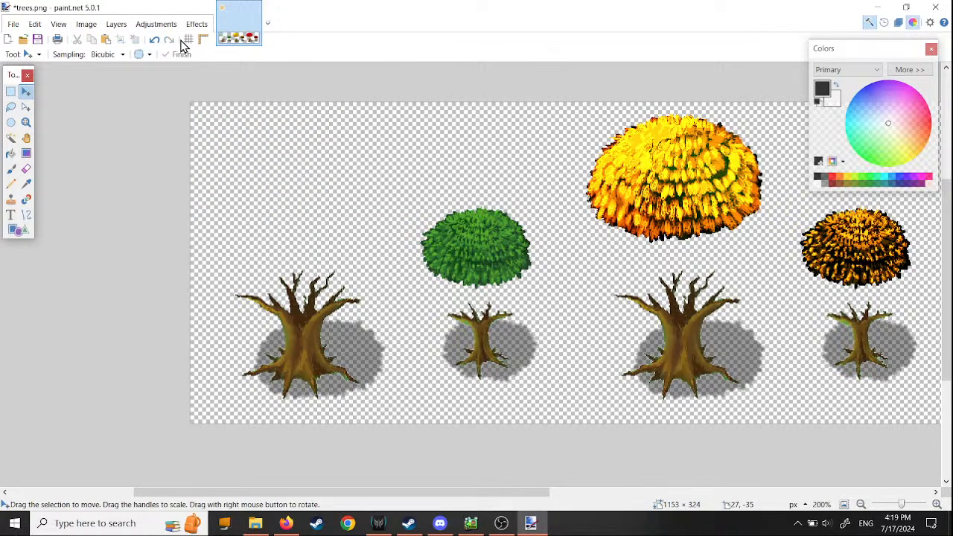
key(ctrl+v)
drag(311, 157, 321, 239)
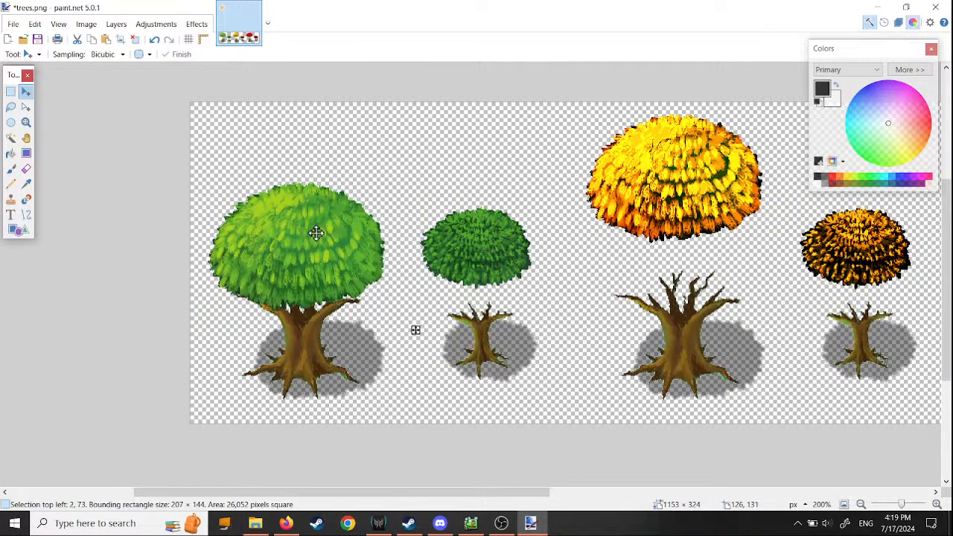
drag(315, 231, 312, 233)
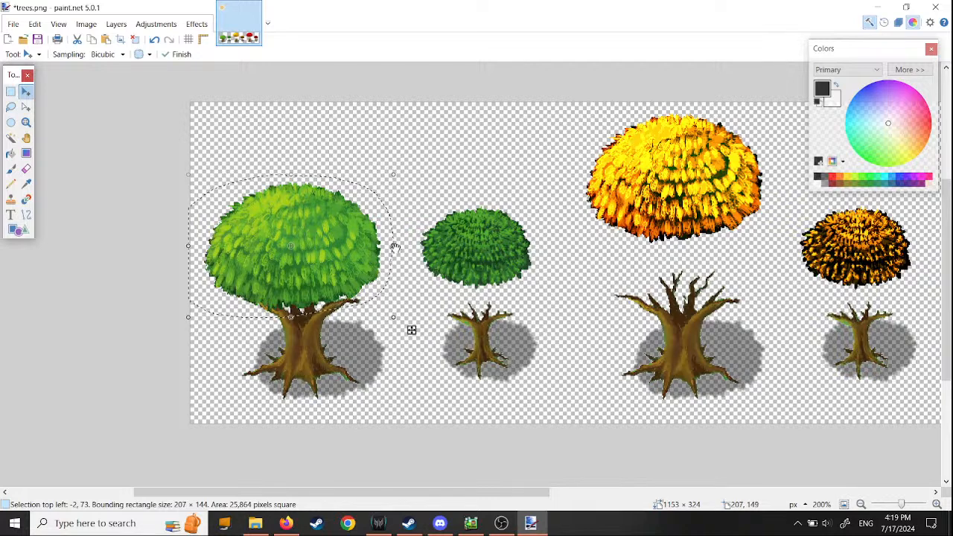
drag(393, 246, 280, 251)
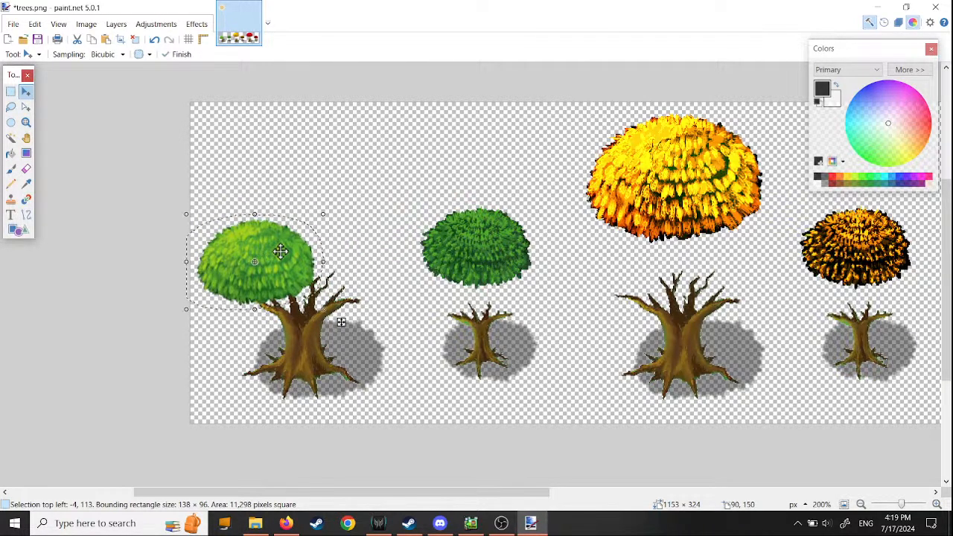
Paste a second green canopy, scale it to about 134 × 94 pixels and place it over the same trunk's right branches
key(ctrl+v)
drag(321, 166, 363, 216)
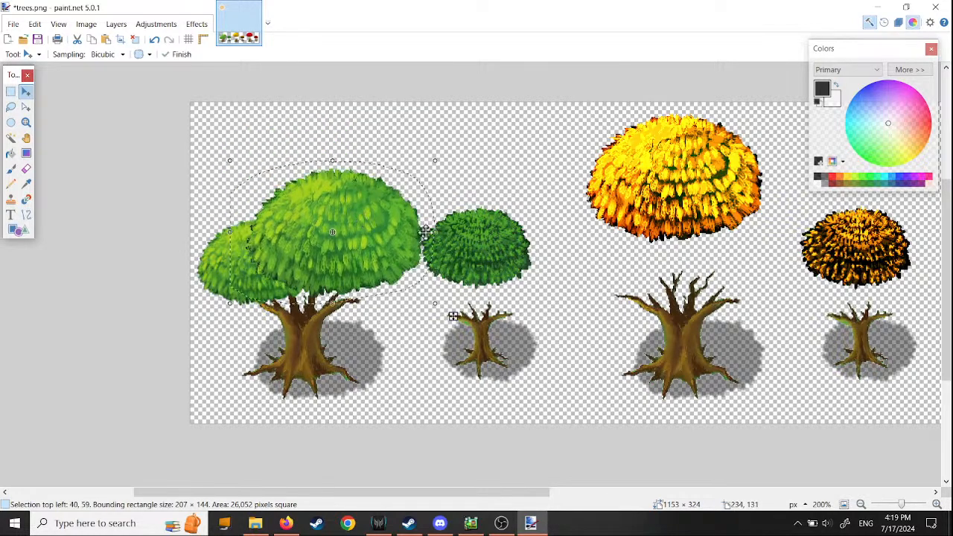
shift+drag(435, 232, 358, 259)
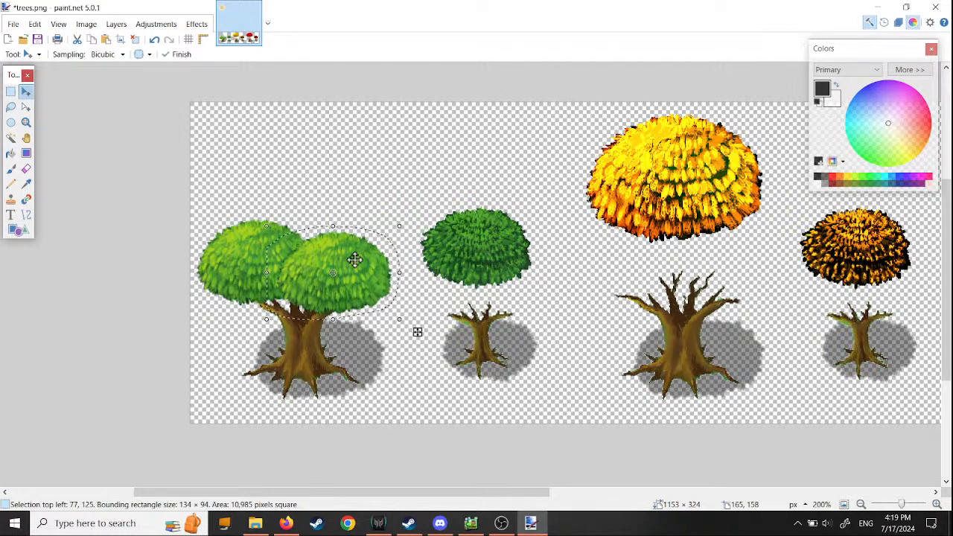
Paste a third green canopy, scale it to about 178 × 124 pixels and centre it above the two smaller clumps
key(ctrl+v)
drag(323, 153, 324, 193)
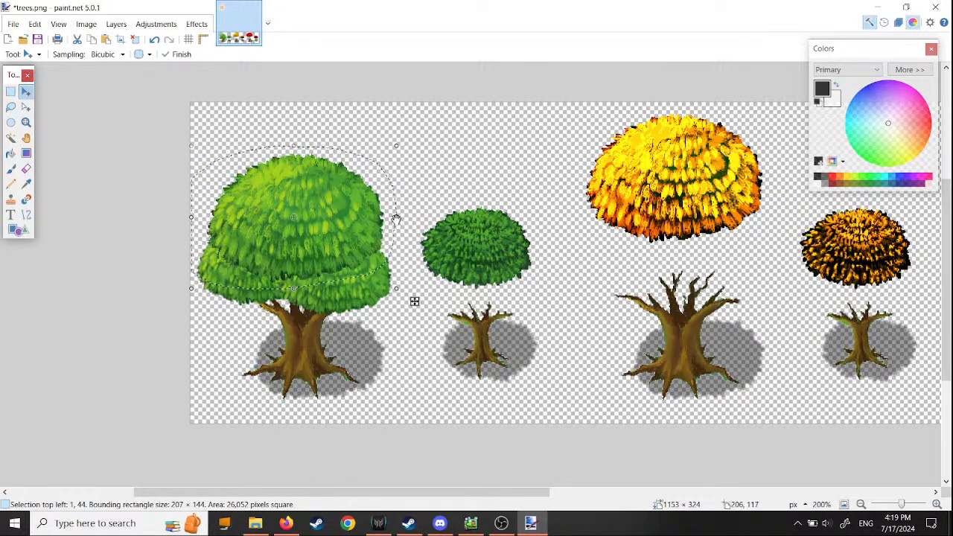
shift+drag(396, 217, 365, 215)
drag(298, 205, 314, 209)
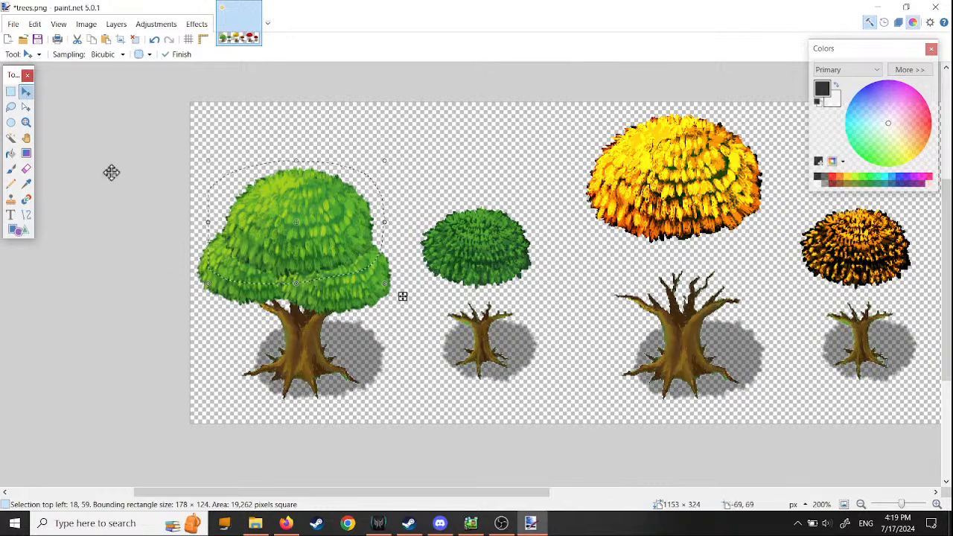
Select the small dark green canopy with the Lasso, move it down onto its trunk, and inspect the assembled green trees
click(10, 107)
mouse_move(421, 216)
mouse_down()
mouse_move(420, 283)
mouse_move(480, 298)
mouse_move(537, 264)
mouse_move(477, 197)
mouse_move(422, 231)
mouse_up()
click(86, 25)
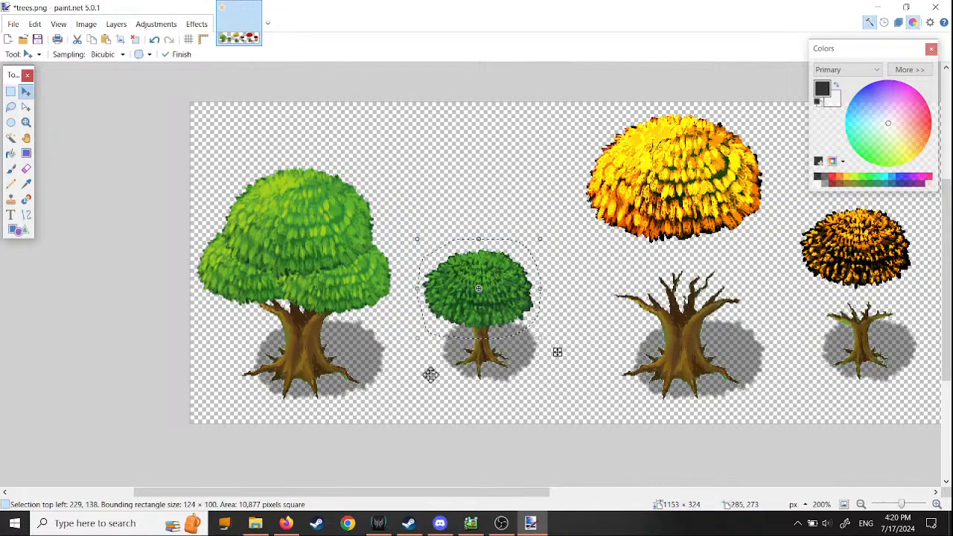
ctrl+scroll(346, 360, up, 1)
ctrl+scroll(349, 365, up, 1)
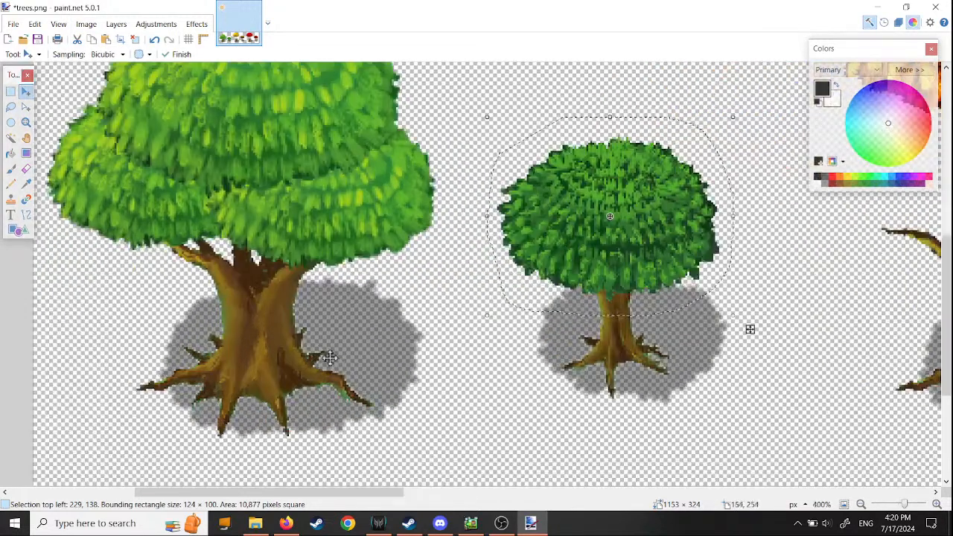
ctrl+scroll(326, 340, up, 4)
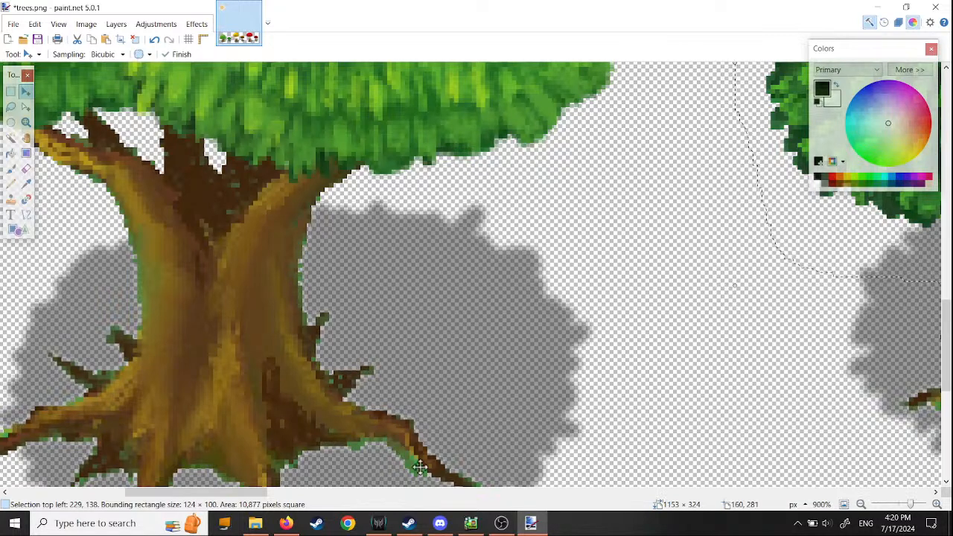
ctrl+scroll(367, 351, down, 5)
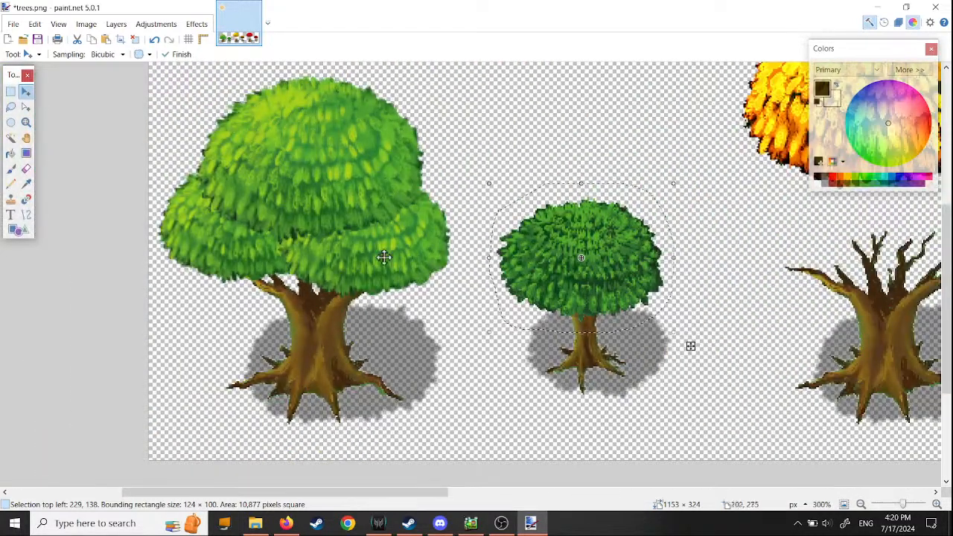
Open the recent file rgb.png and examine its green tree canopies and trunks up close
click(14, 25)
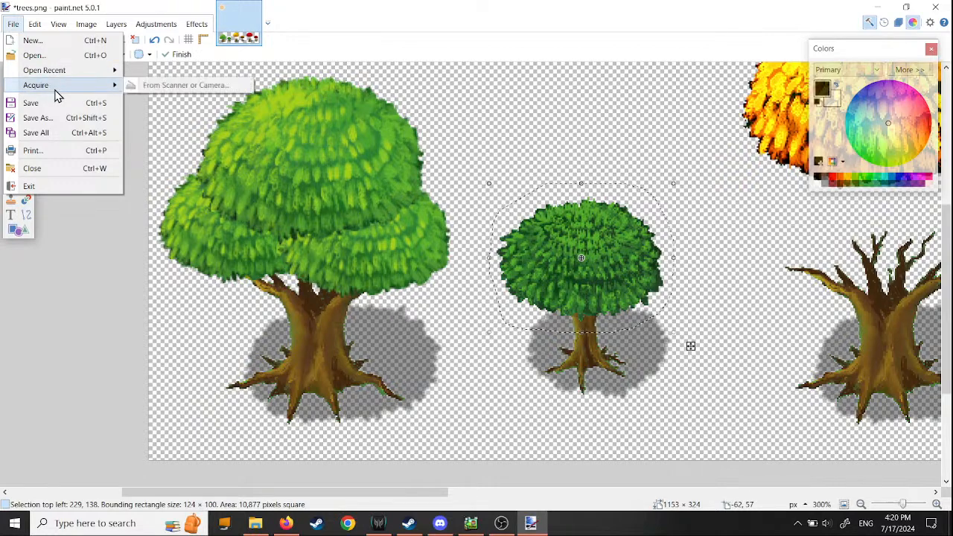
mouse_move(62, 77)
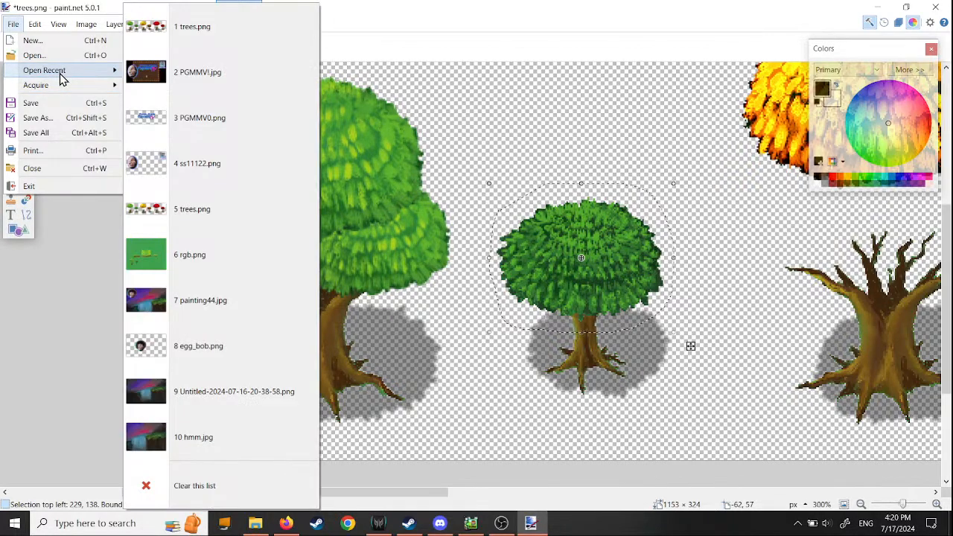
click(190, 257)
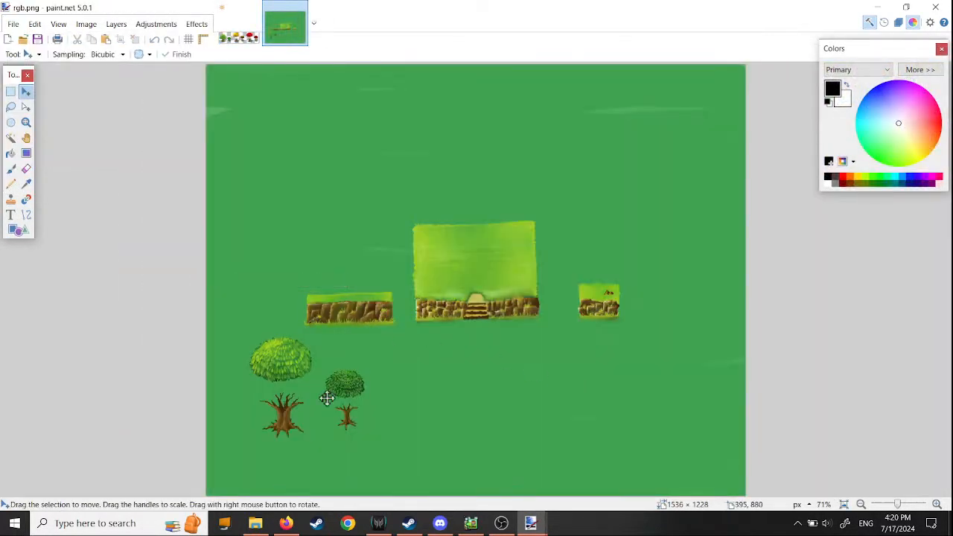
ctrl+scroll(325, 395, up, 5)
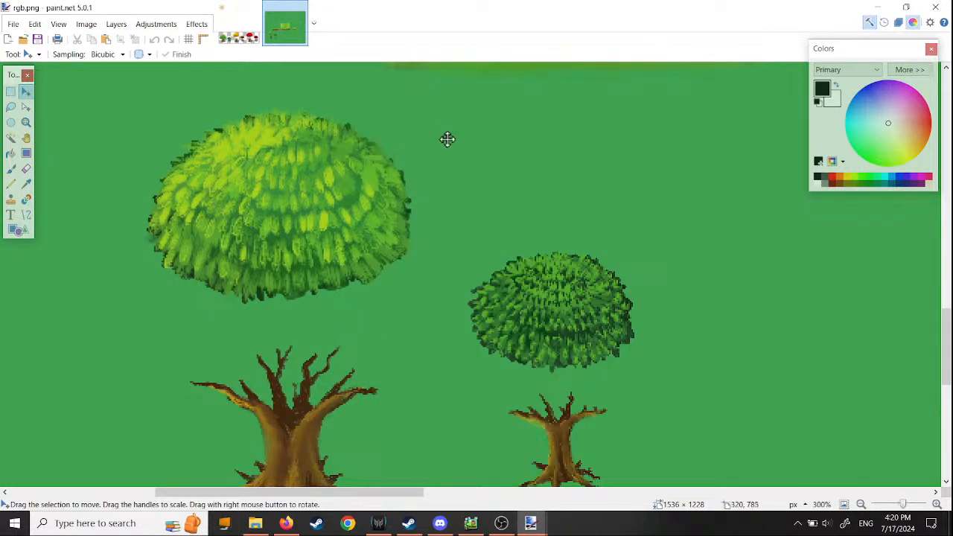
Compare the separate canopies and trunks in rgb.png with the assembled green trees in trees.png
ctrl+scroll(325, 266, down, 1)
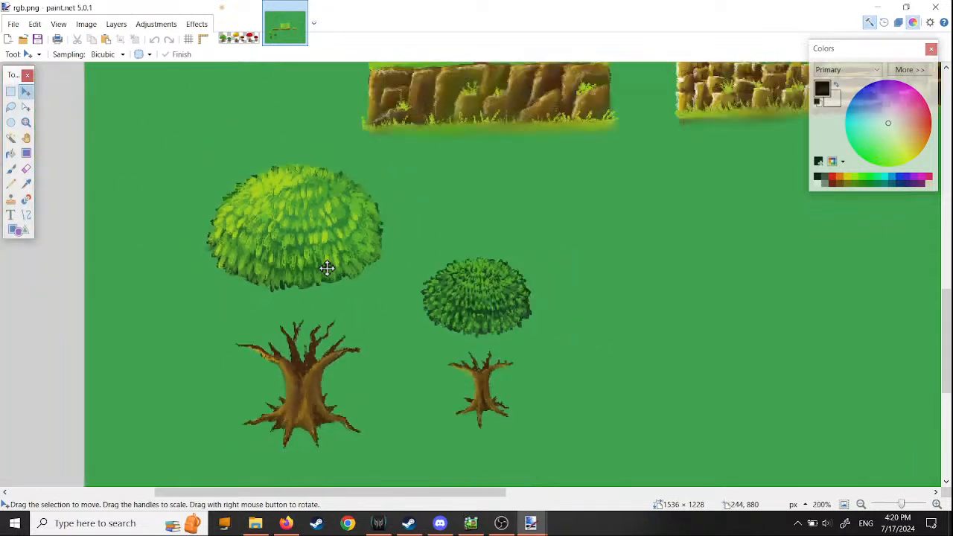
click(239, 21)
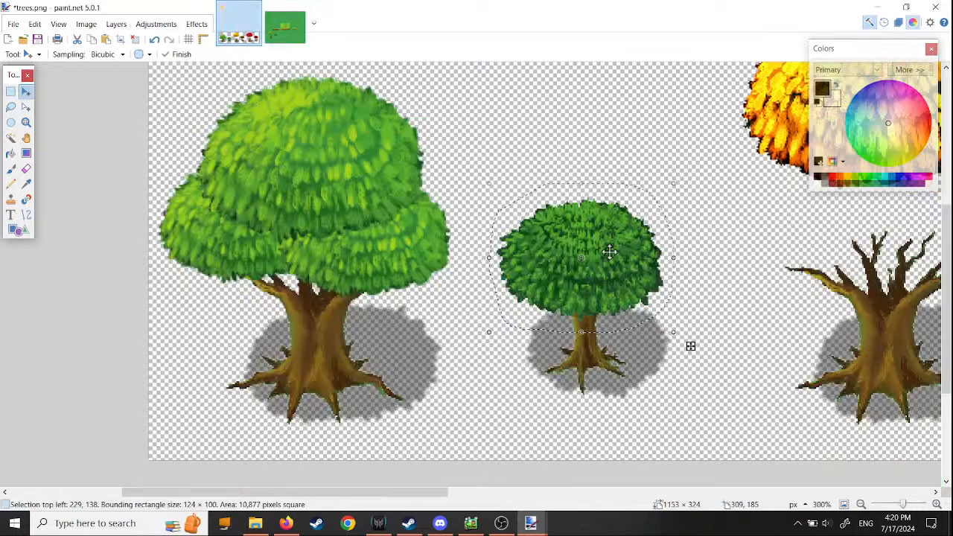
key(ctrl+Tab)
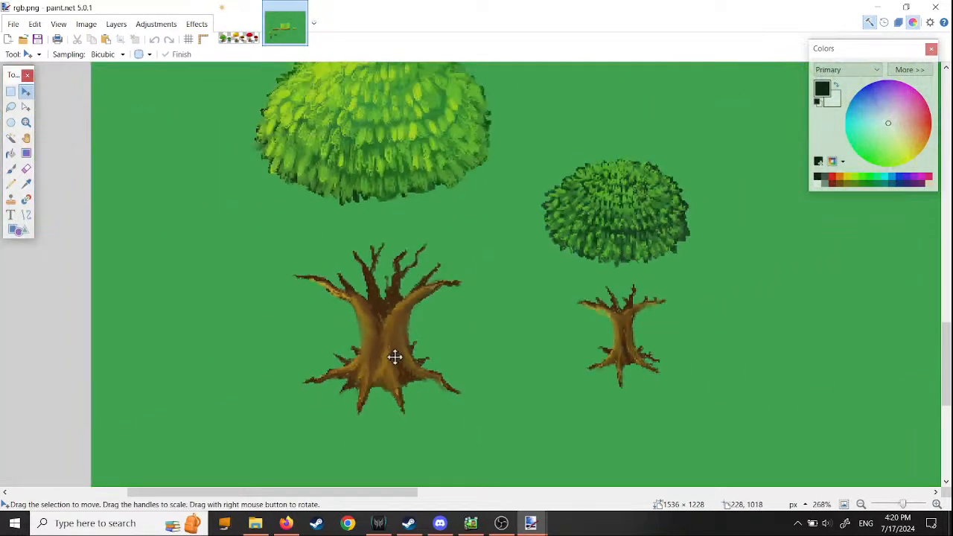
click(238, 34)
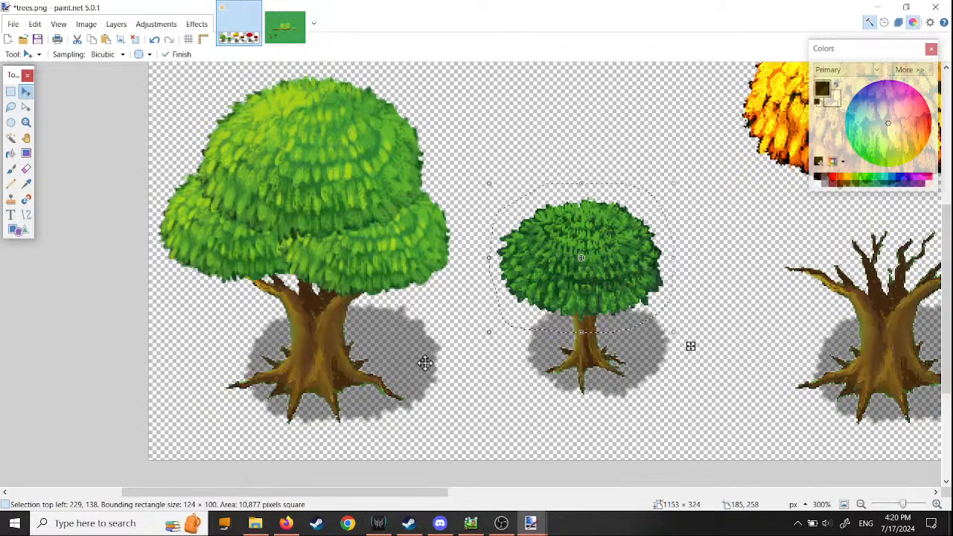
Try the selected dark green canopy at larger sizes over its small trunk, ending at about 145 × 116 pixels
ctrl+scroll(424, 362, down, 2)
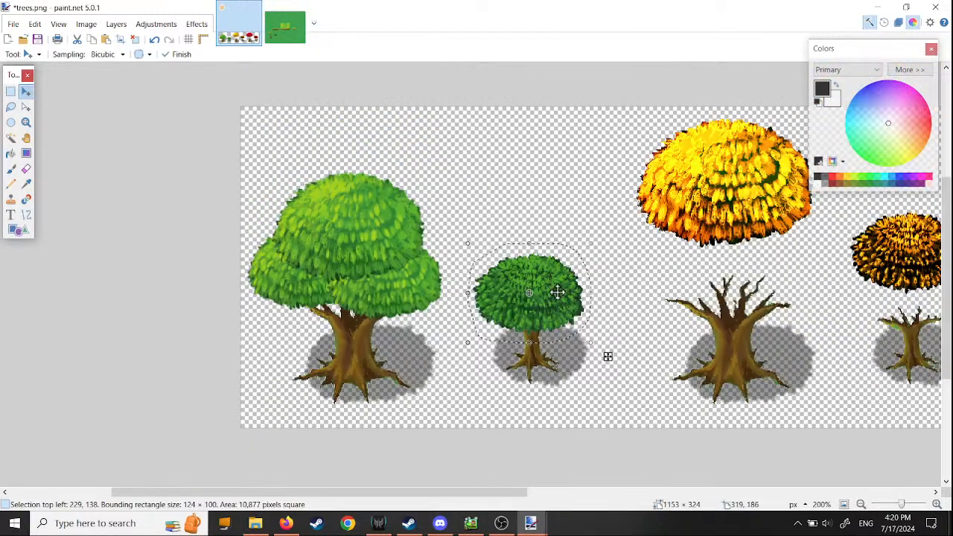
middle_drag(642, 396, 397, 405)
drag(308, 287, 503, 281)
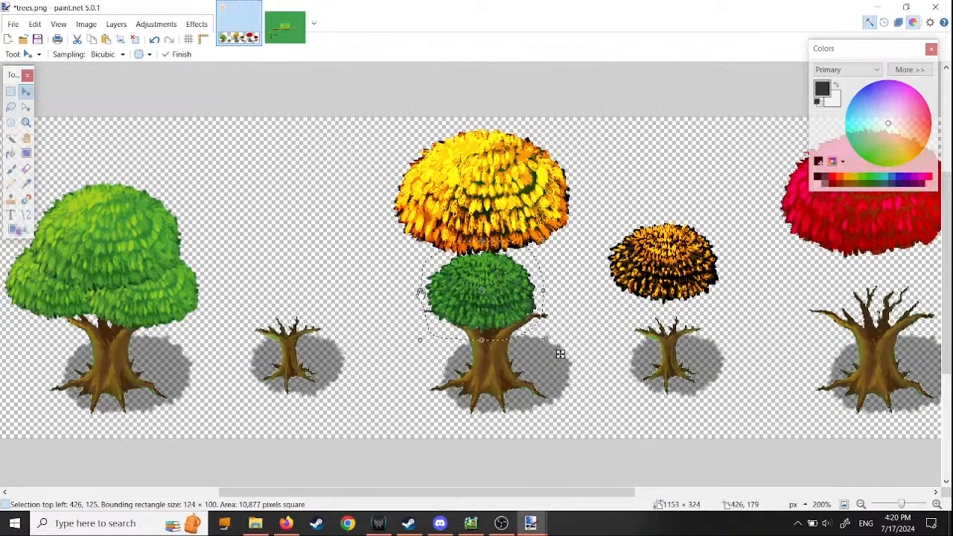
shift+drag(420, 290, 328, 286)
drag(470, 304, 323, 266)
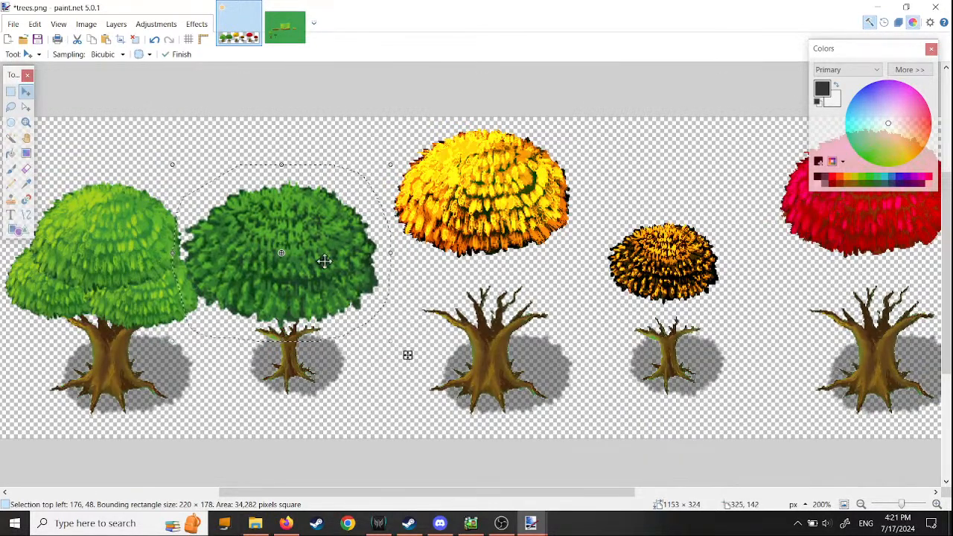
drag(332, 264, 344, 285)
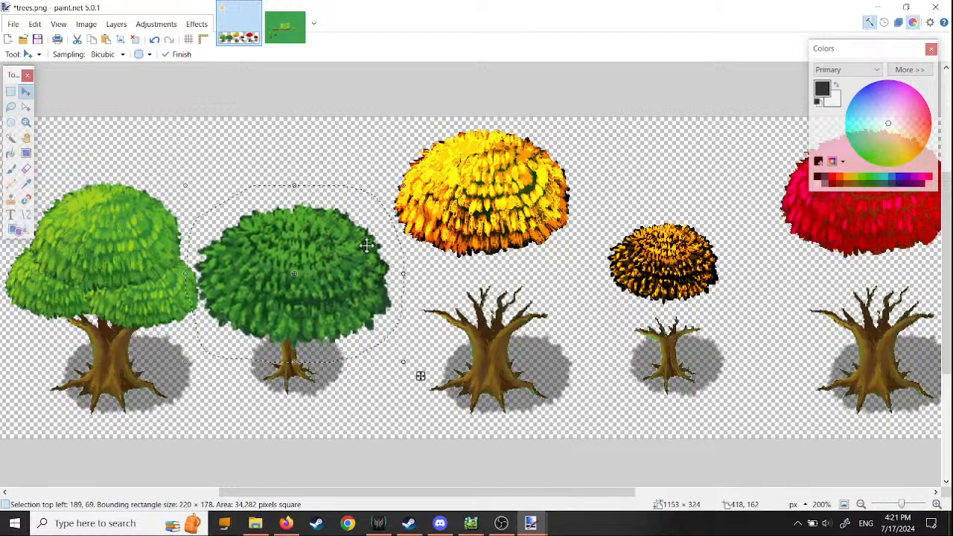
shift+drag(406, 272, 319, 286)
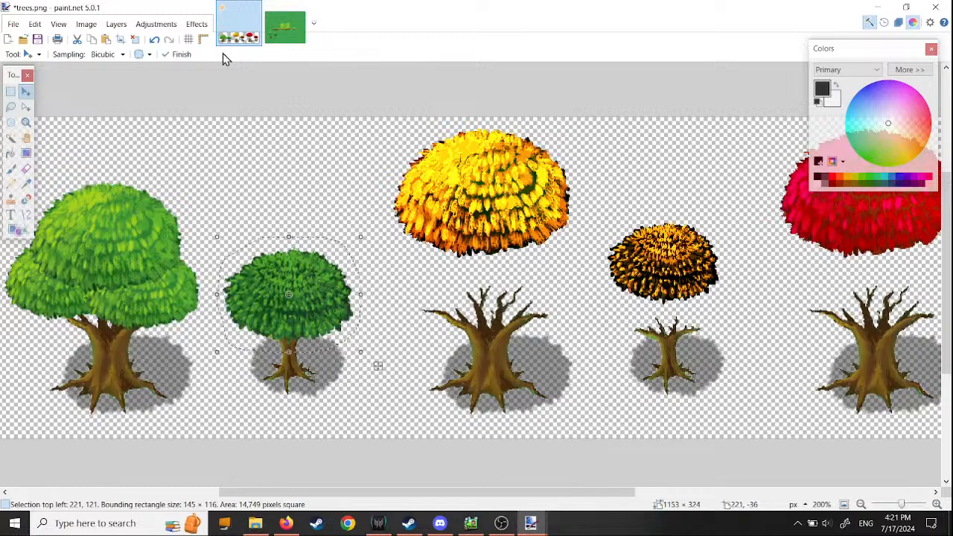
Switch to rgb.png and examine the size of its separate canopies against their trunks
click(284, 22)
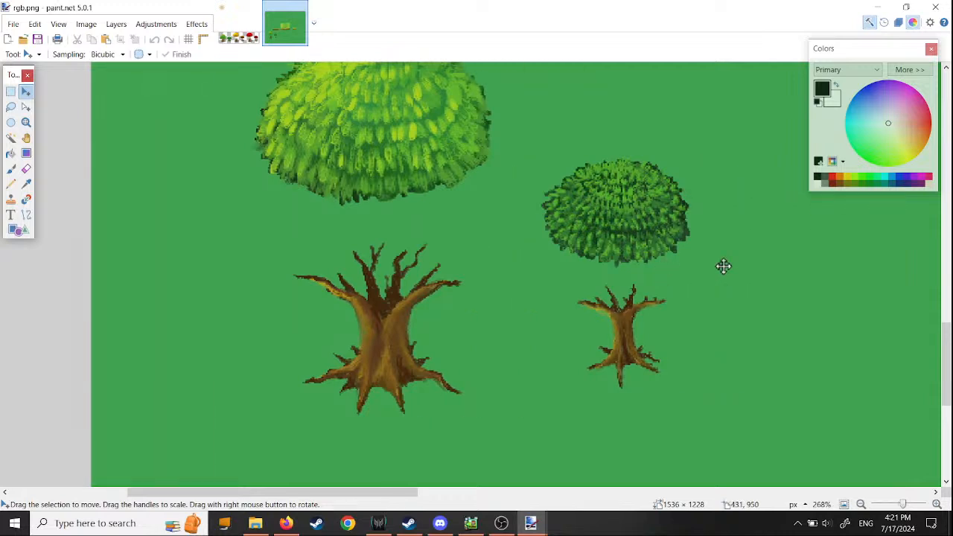
ctrl+scroll(723, 266, up, 2)
ctrl+scroll(706, 267, down, 4)
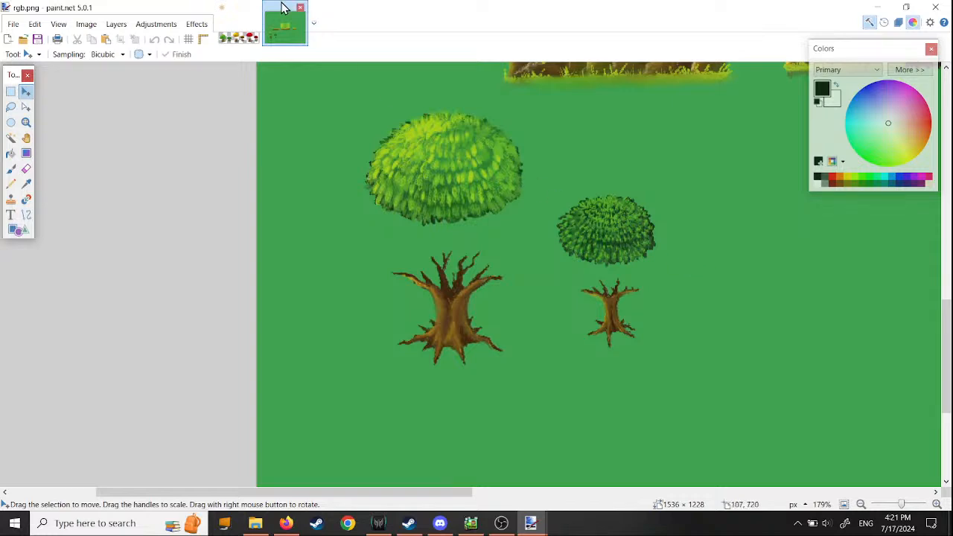
In trees.png, scale the selected dark green canopy to about 122 × 98 pixels and centre it over its small trunk
click(235, 20)
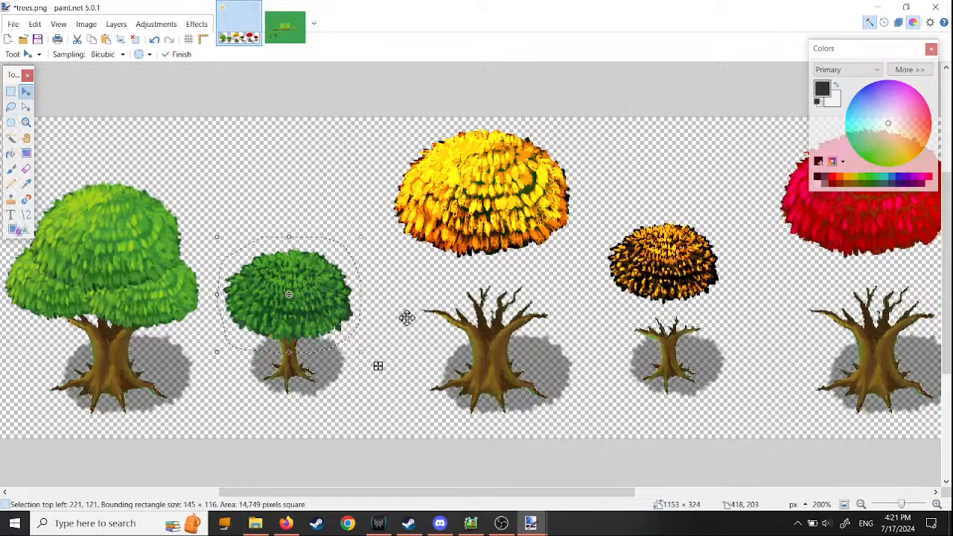
ctrl+scroll(319, 356, up, 1)
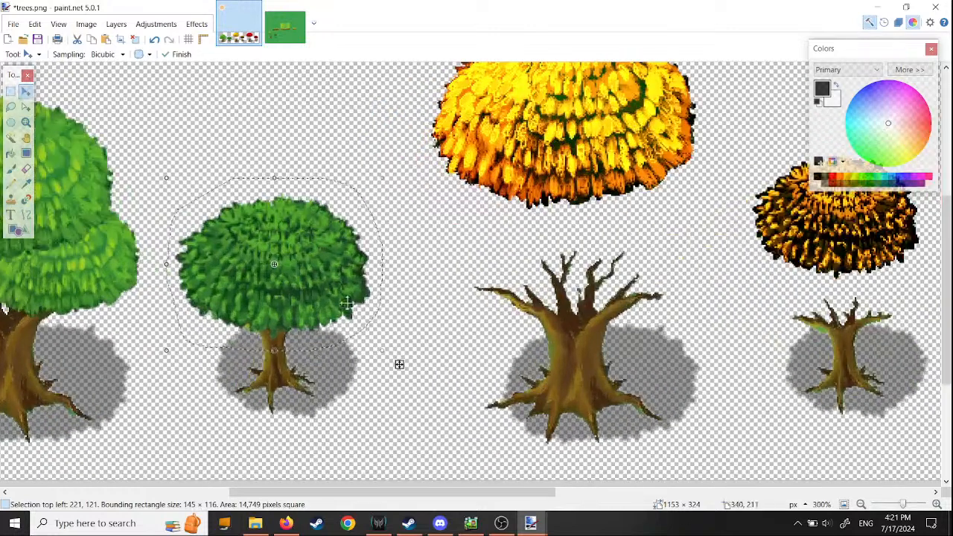
drag(382, 264, 370, 264)
drag(367, 346, 344, 336)
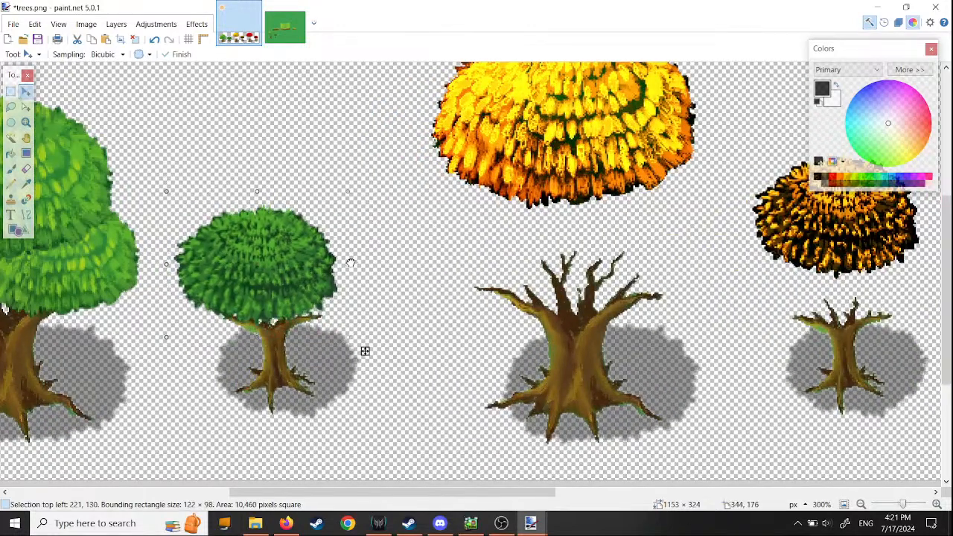
drag(298, 241, 314, 257)
ctrl+scroll(436, 378, down, 2)
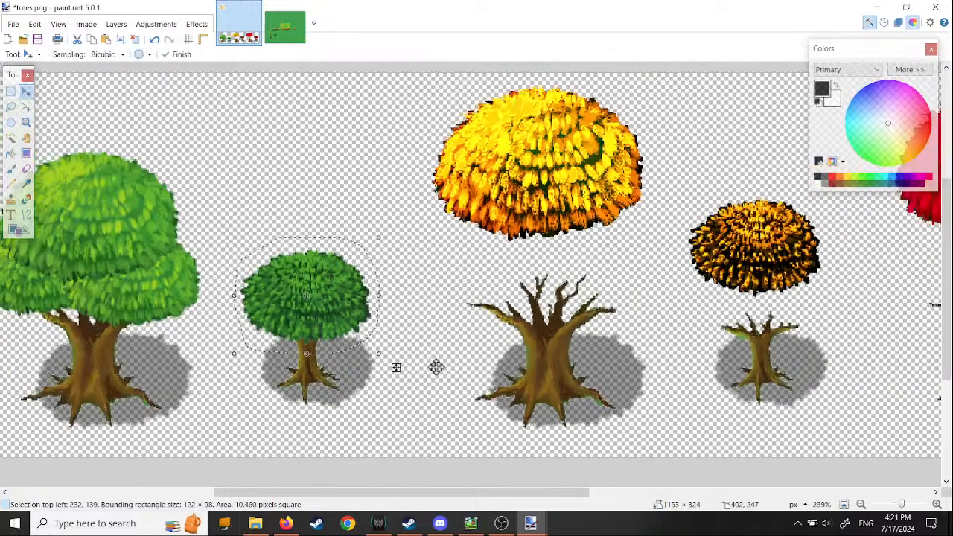
Deselect the small dark green canopy and flatten the image
drag(385, 496, 304, 495)
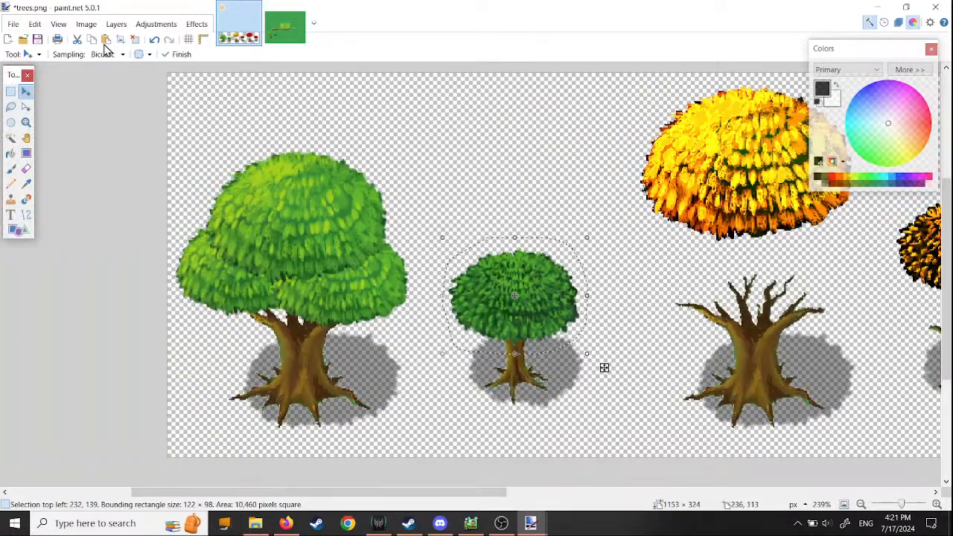
click(34, 24)
click(55, 259)
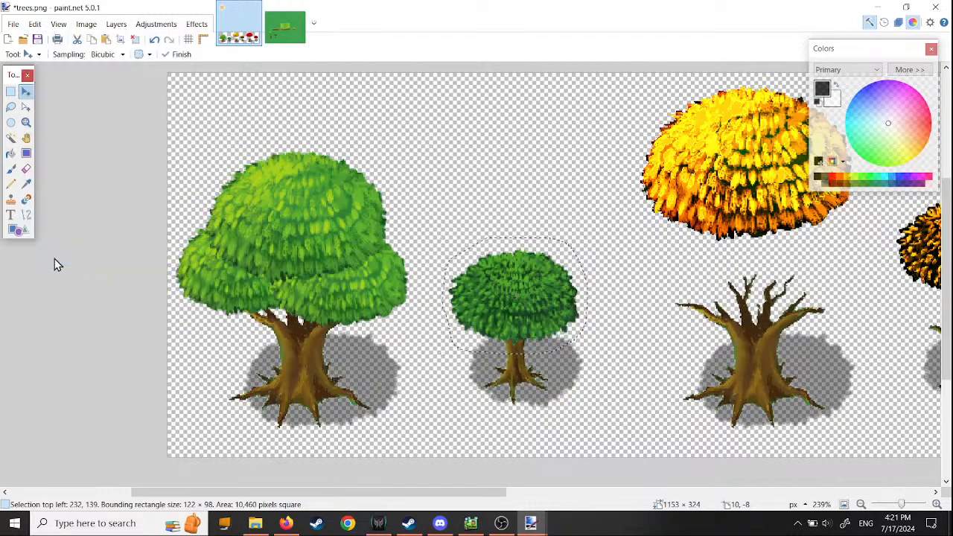
click(87, 24)
click(97, 189)
Select the large yellow canopy with the Lasso and move it straight down onto the large trunk below it
ctrl+scroll(634, 320, down, 4)
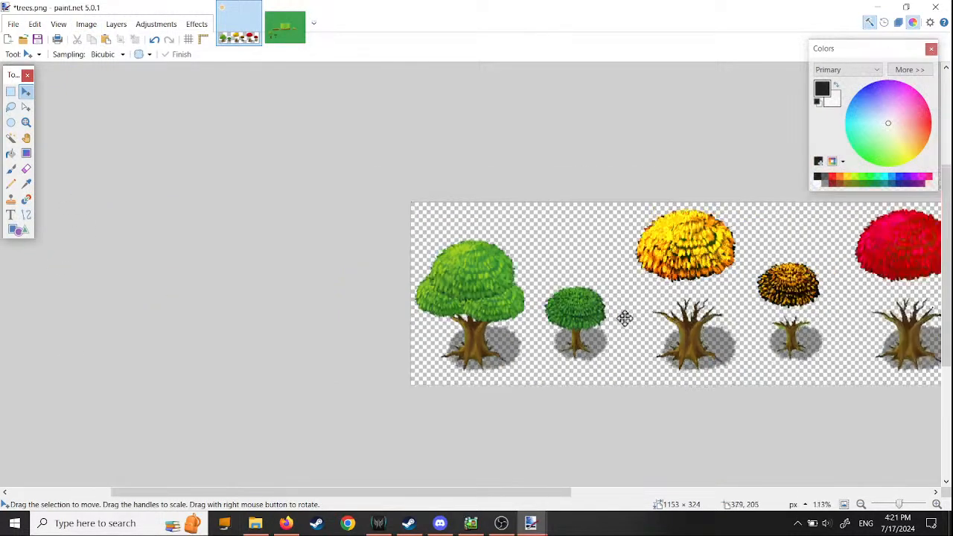
drag(466, 492, 590, 508)
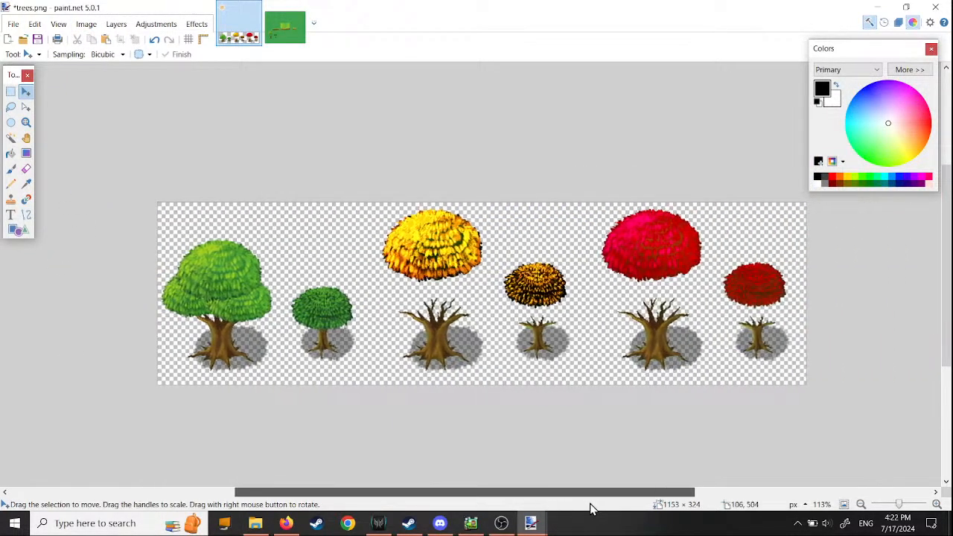
click(10, 106)
ctrl+scroll(504, 269, up, 2)
mouse_move(421, 286)
mouse_down()
mouse_move(309, 227)
mouse_move(457, 177)
mouse_move(497, 244)
mouse_up()
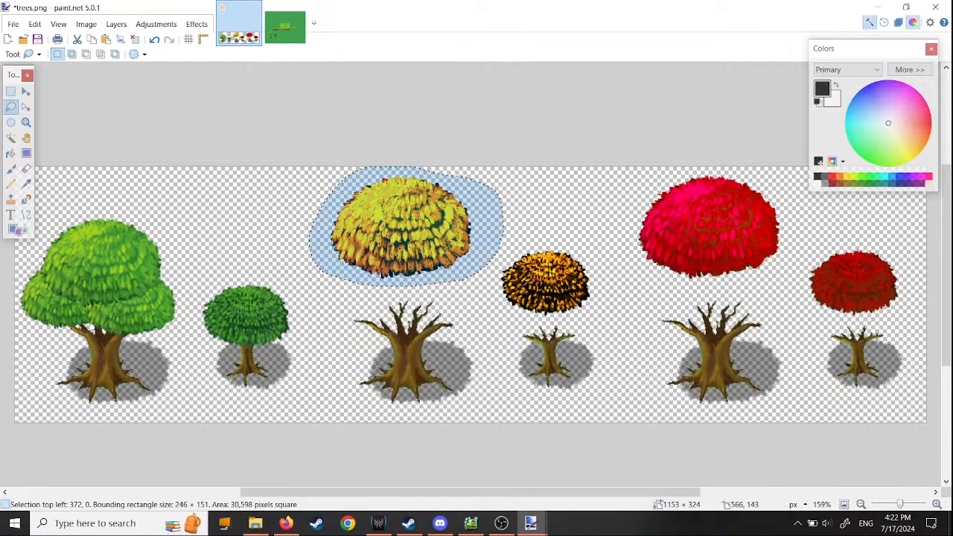
key(Delete)
key(ctrl+z)
key(m)
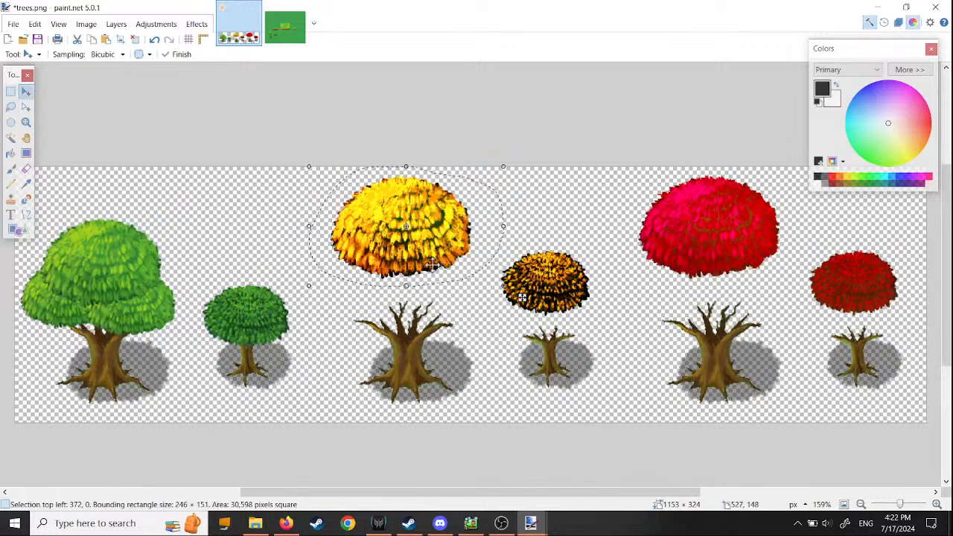
drag(429, 206, 435, 265)
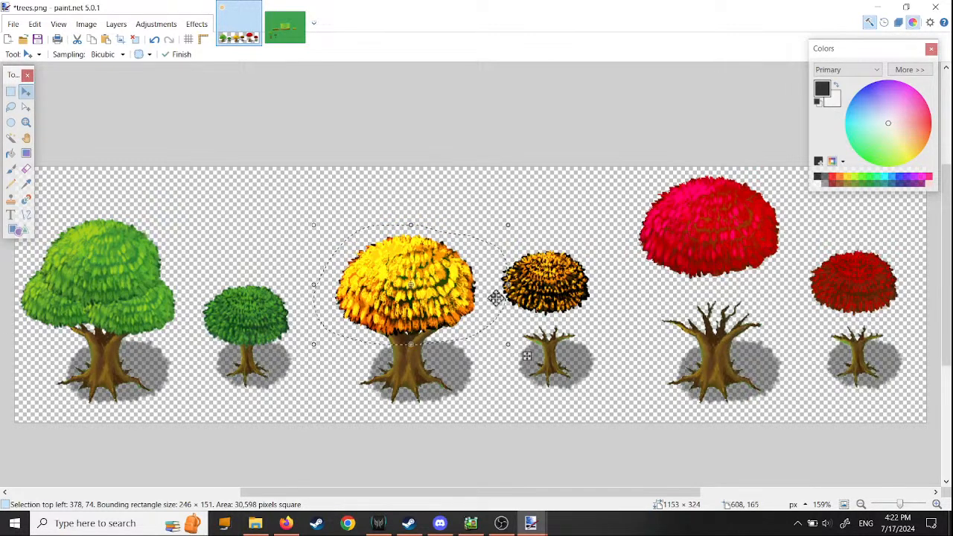
Flatten the image and clear the selection around the large yellow canopy
click(86, 24)
click(101, 187)
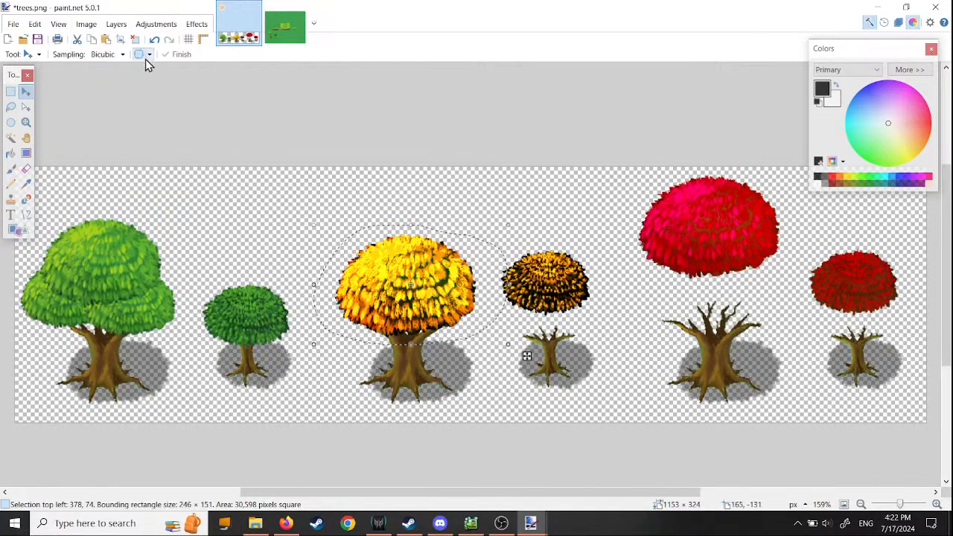
click(10, 106)
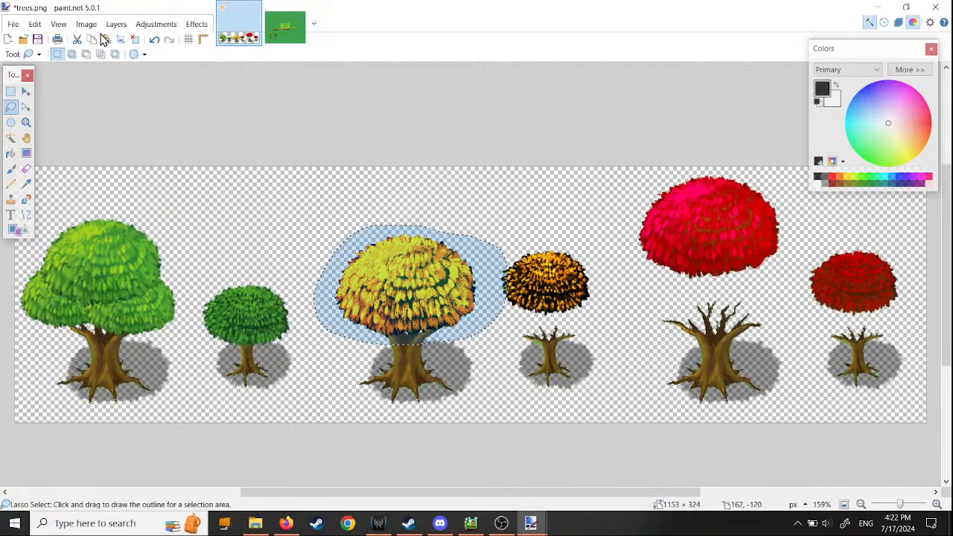
click(36, 24)
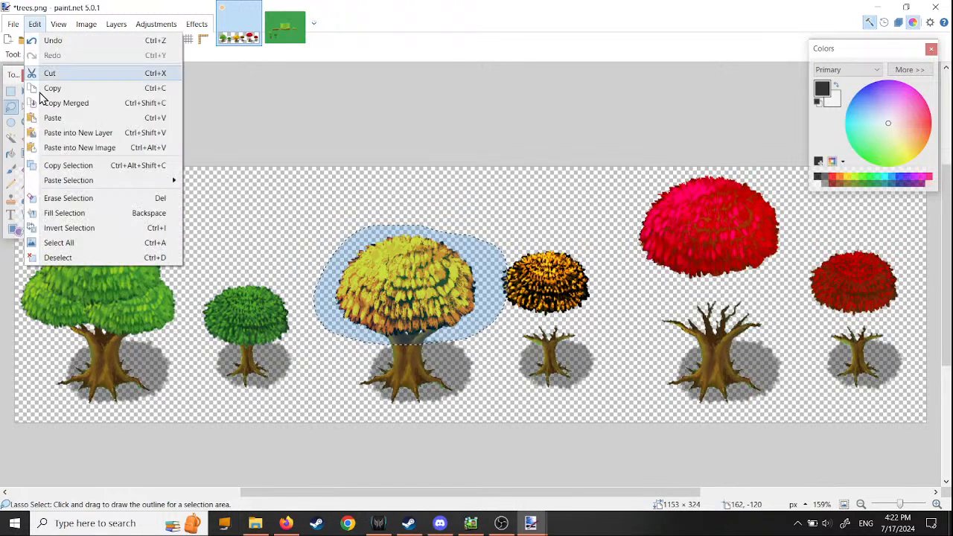
click(64, 258)
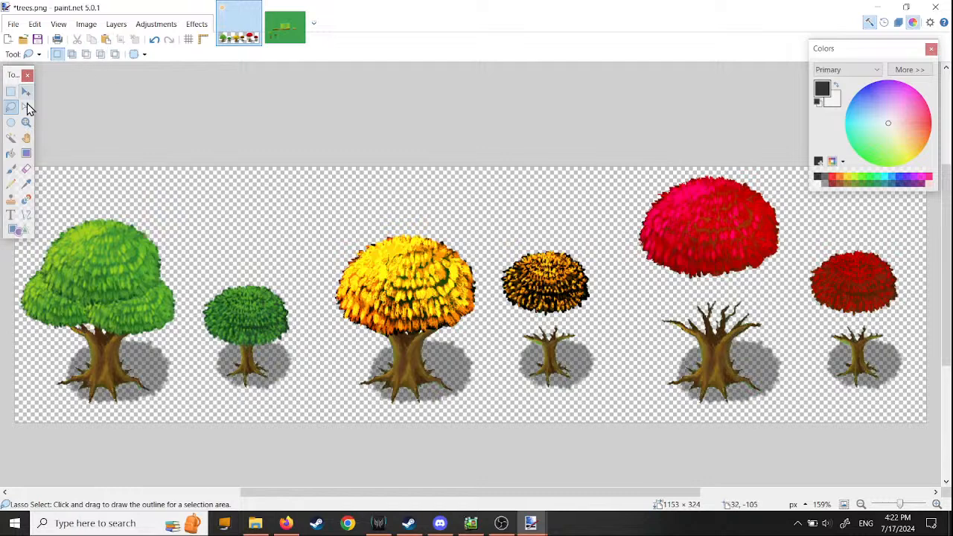
Select the small orange and black canopy with the Lasso and move it down onto its small trunk
mouse_move(540, 318)
mouse_down()
mouse_move(495, 297)
mouse_move(502, 244)
mouse_move(592, 249)
mouse_move(602, 298)
mouse_move(564, 321)
mouse_up()
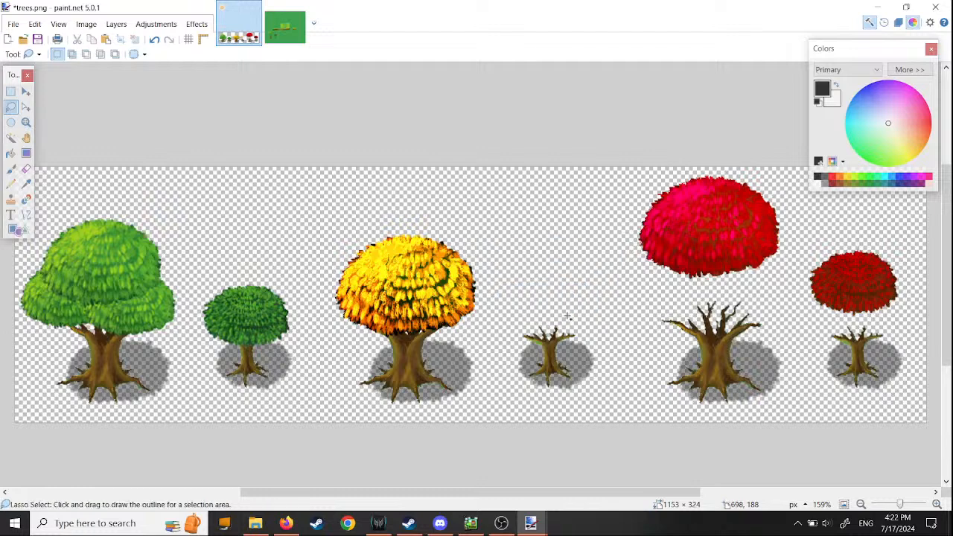
key(m)
drag(621, 330, 623, 358)
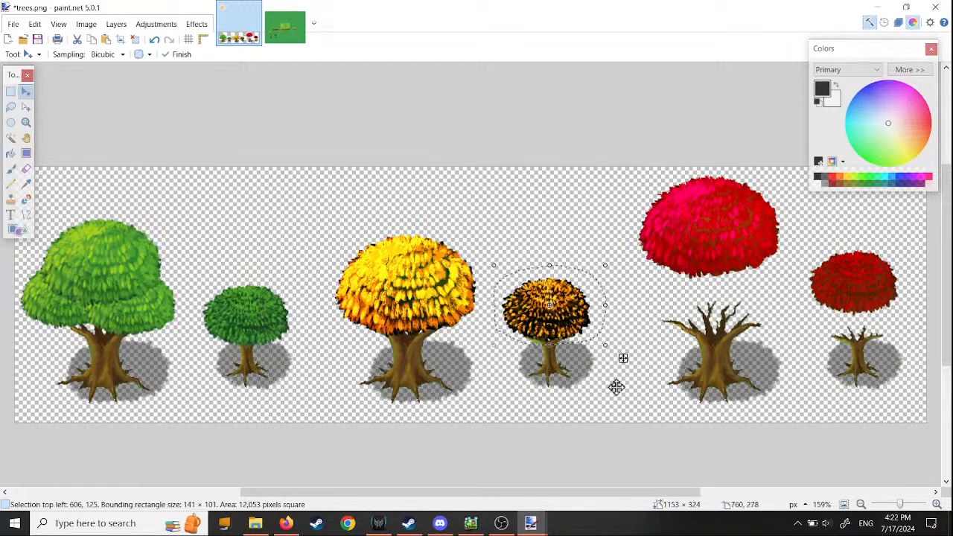
ctrl+scroll(641, 388, up, 3)
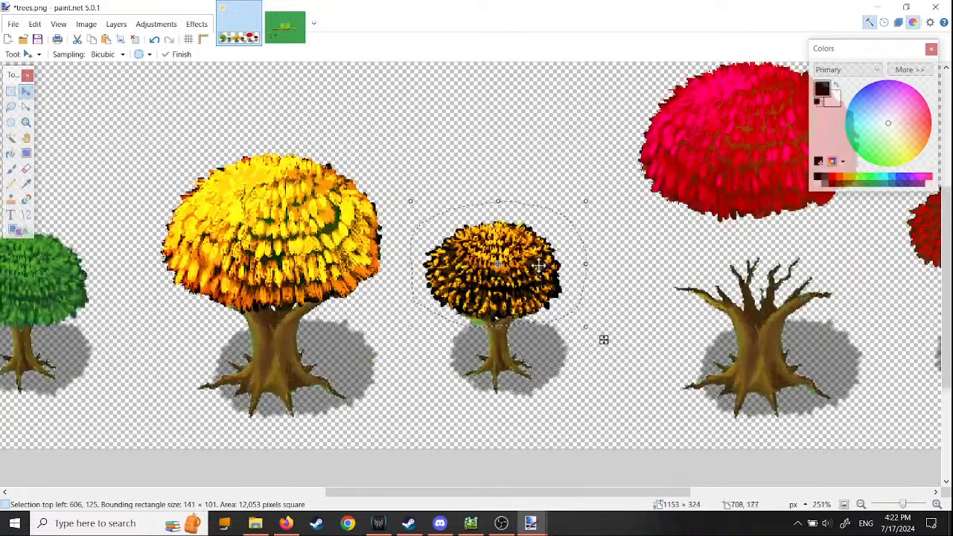
mouse_move(603, 340)
mouse_down()
mouse_move(597, 319)
mouse_move(604, 343)
mouse_up()
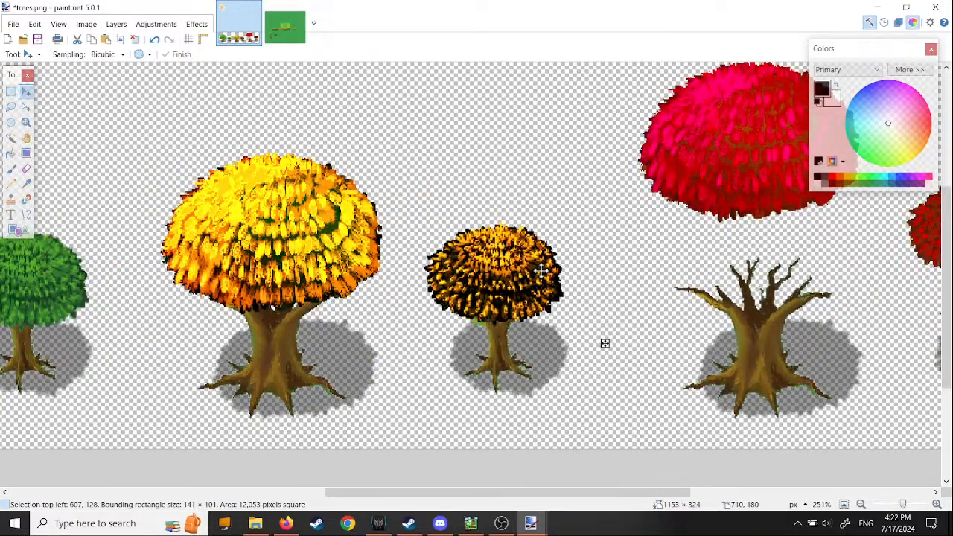
ctrl+scroll(605, 343, down, 2)
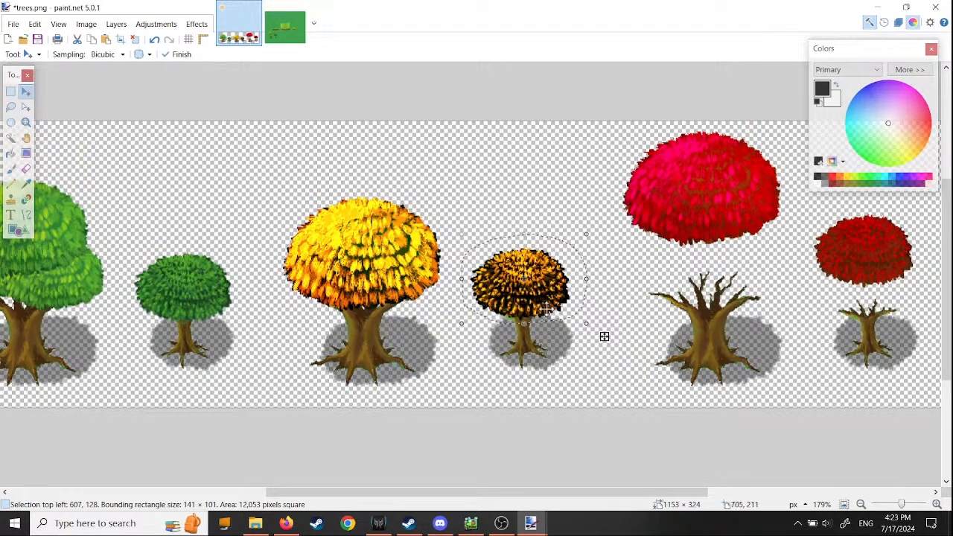
Deselect the small orange and black canopy and flatten the image
click(35, 24)
click(60, 258)
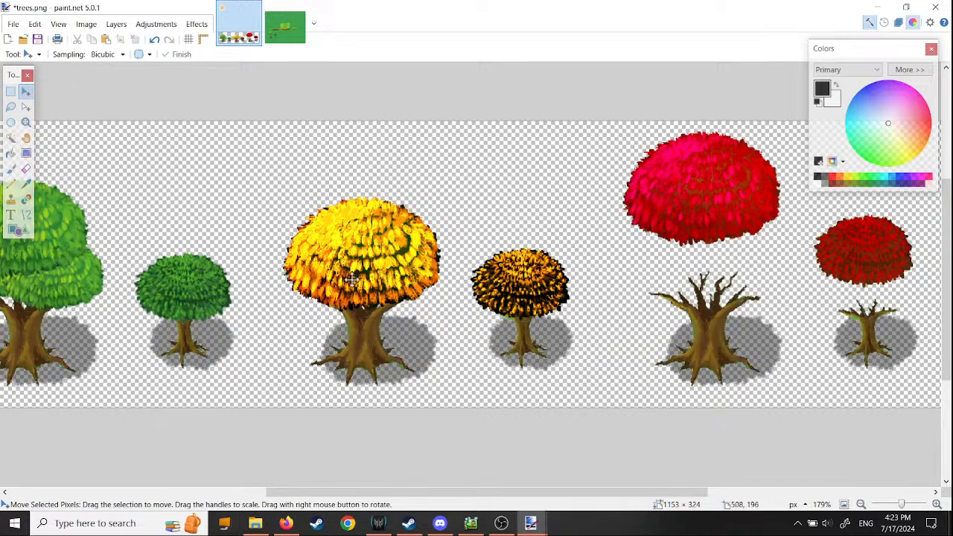
click(86, 28)
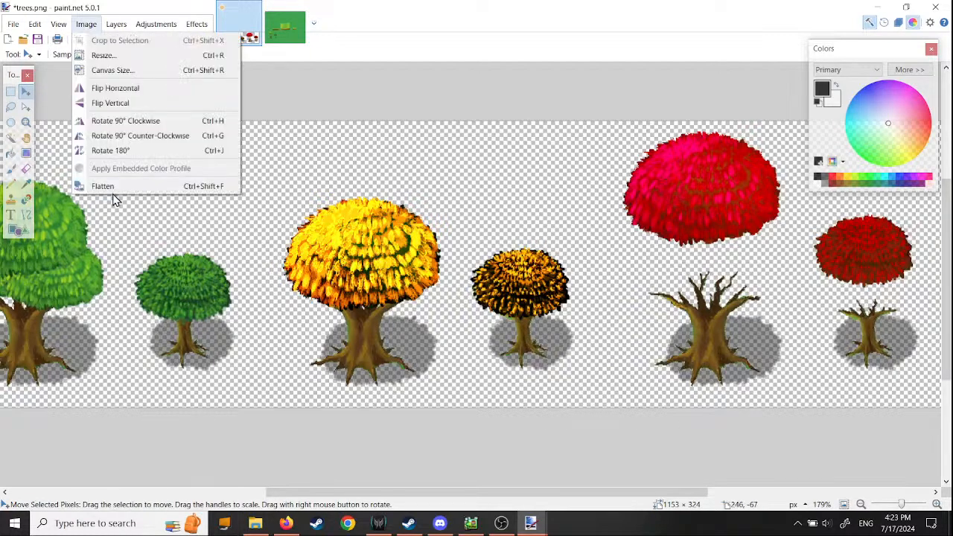
click(104, 186)
Select the large red canopy with the Lasso and move it down onto the large trunk below it
drag(488, 491, 596, 455)
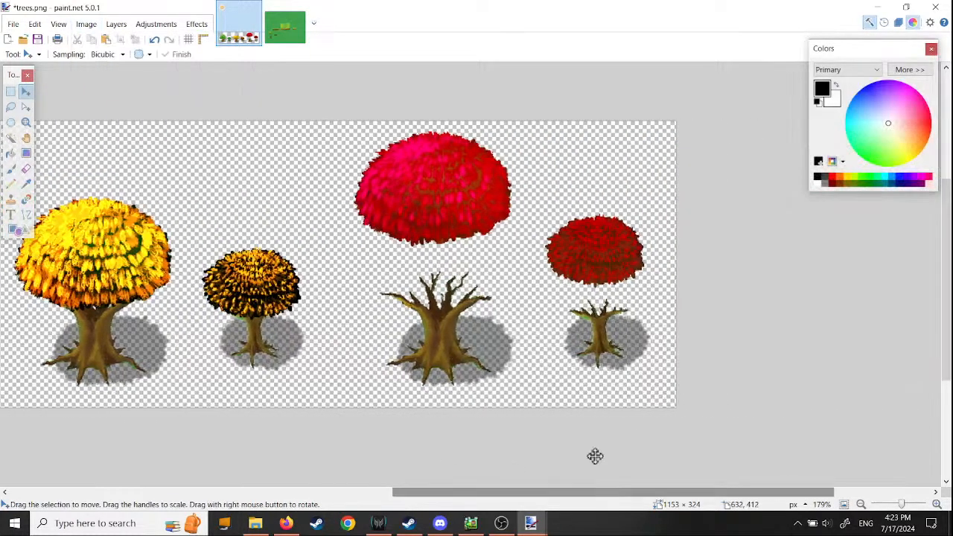
click(11, 108)
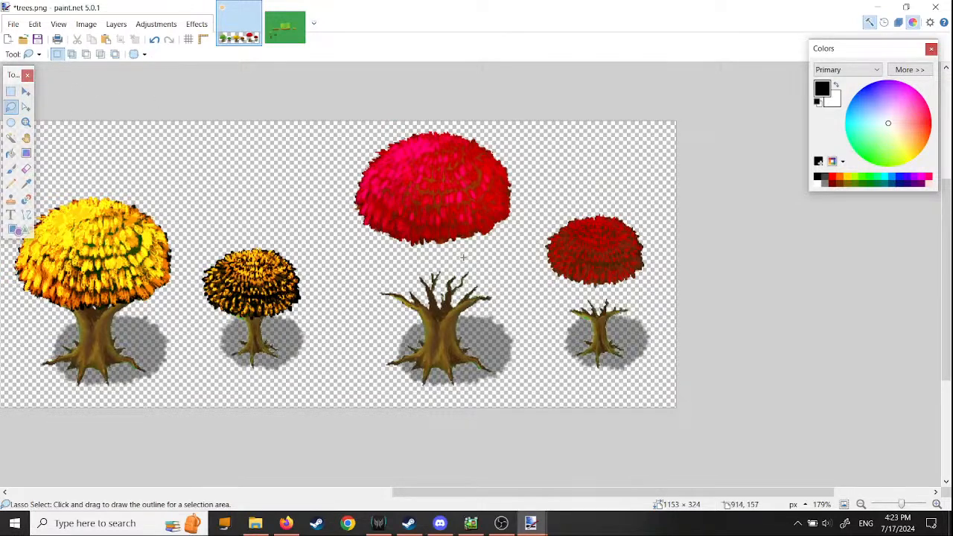
mouse_move(458, 254)
mouse_down()
mouse_move(447, 255)
mouse_move(352, 135)
mouse_move(548, 179)
mouse_move(522, 239)
mouse_up()
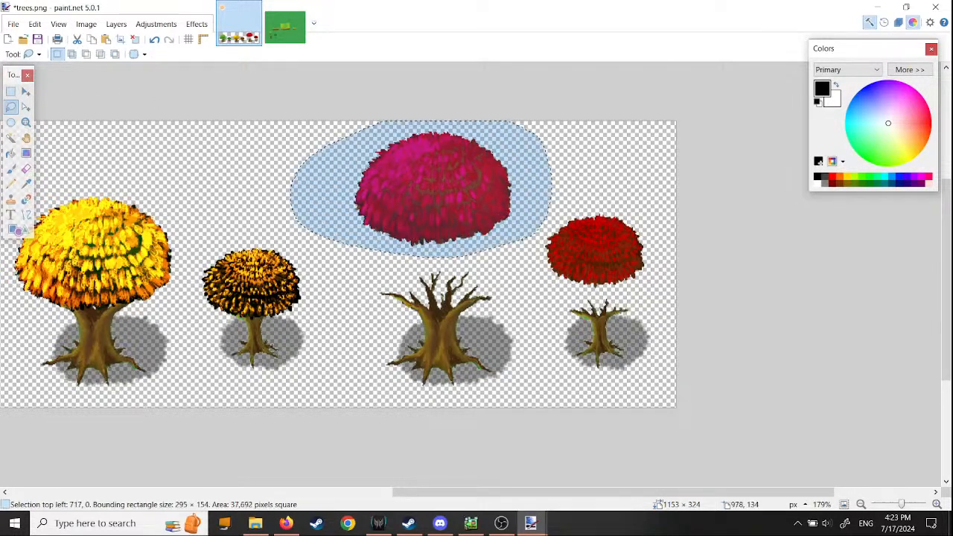
key(Delete)
key(ctrl+v)
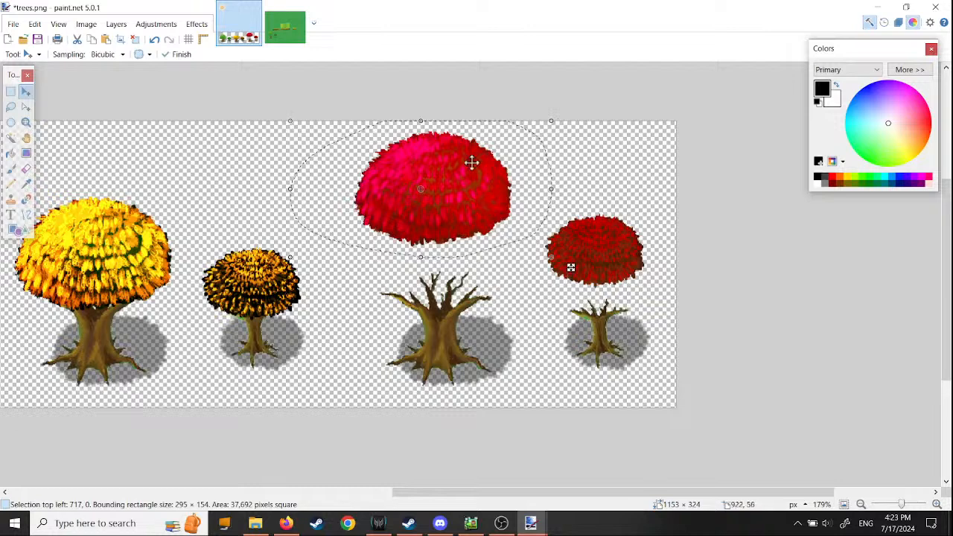
drag(471, 162, 476, 218)
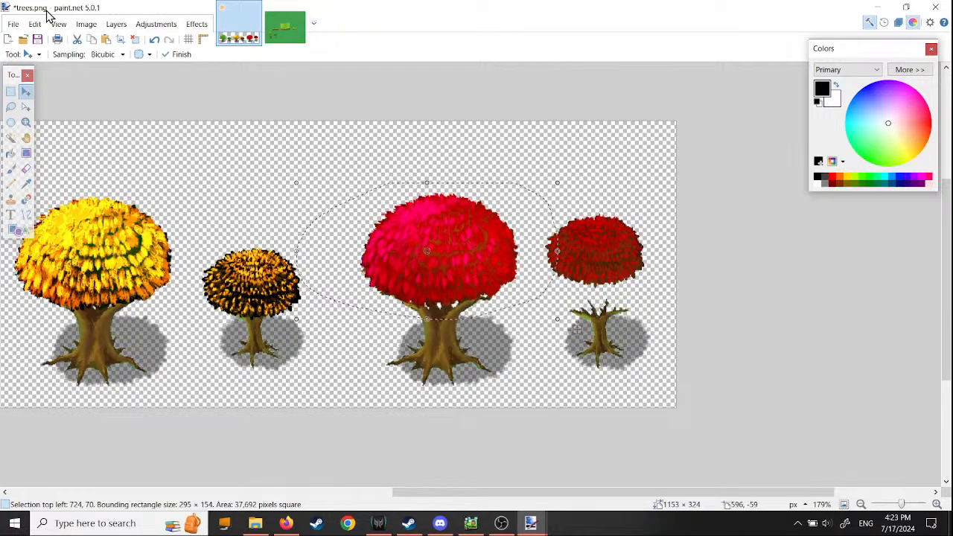
Deselect the large red canopy and flatten the image
click(36, 25)
click(58, 257)
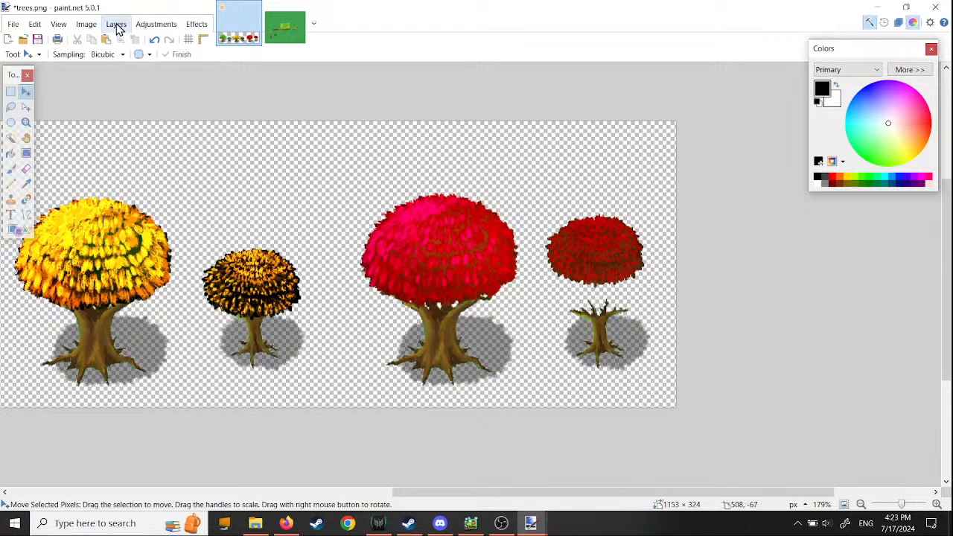
click(86, 25)
click(103, 187)
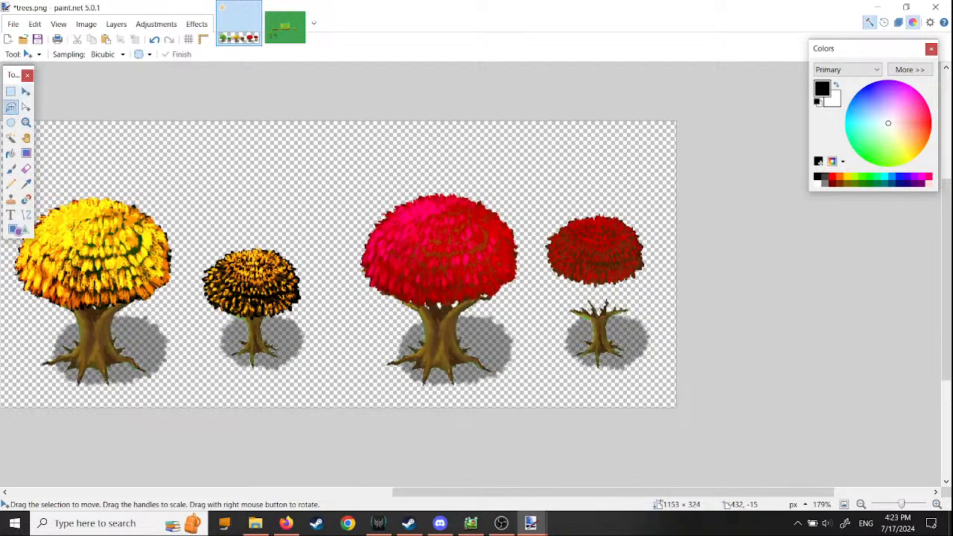
Select the small dark red canopy with the Lasso and move it down onto its small trunk
click(10, 106)
mouse_move(550, 208)
mouse_down()
mouse_move(535, 240)
mouse_move(544, 284)
mouse_move(579, 295)
mouse_move(640, 277)
mouse_move(663, 239)
mouse_move(656, 210)
mouse_up()
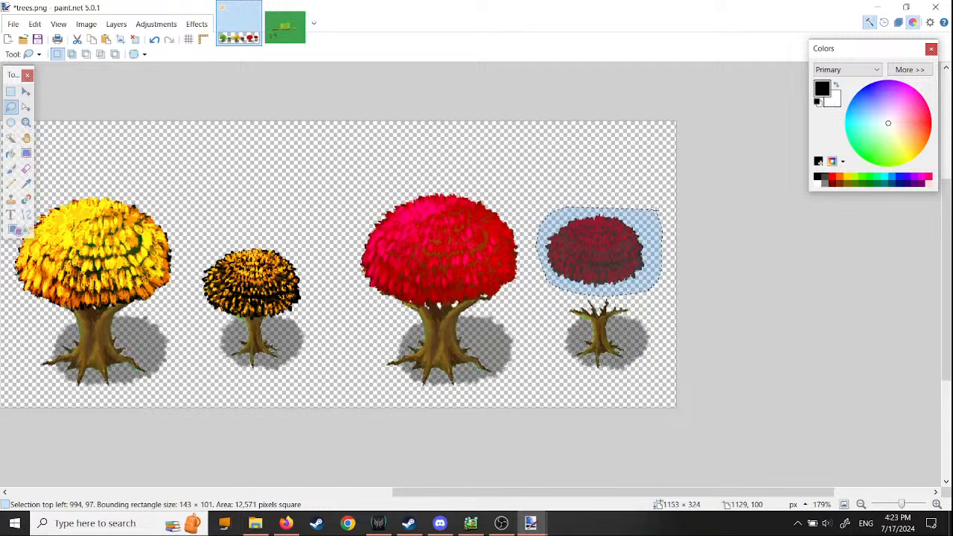
key(Delete)
key(ctrl+v)
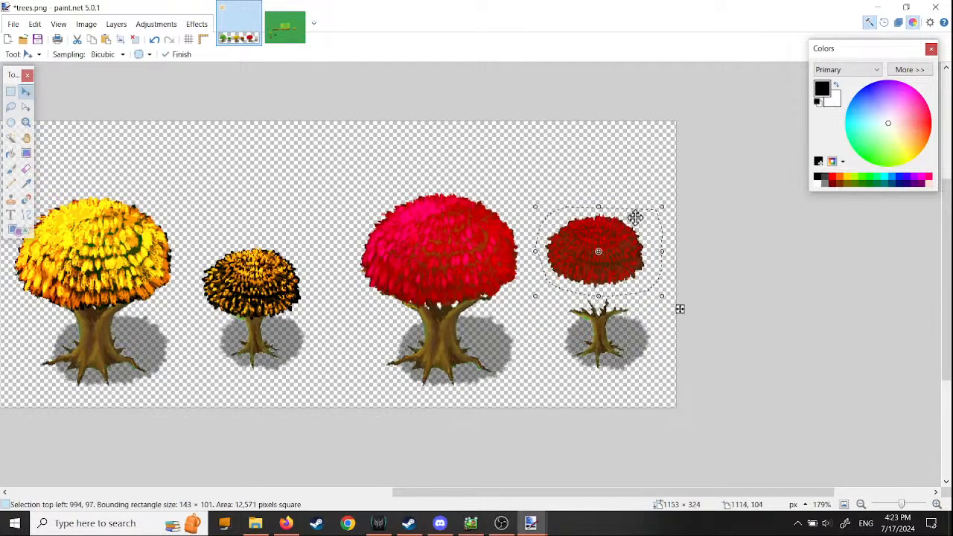
drag(623, 225, 629, 266)
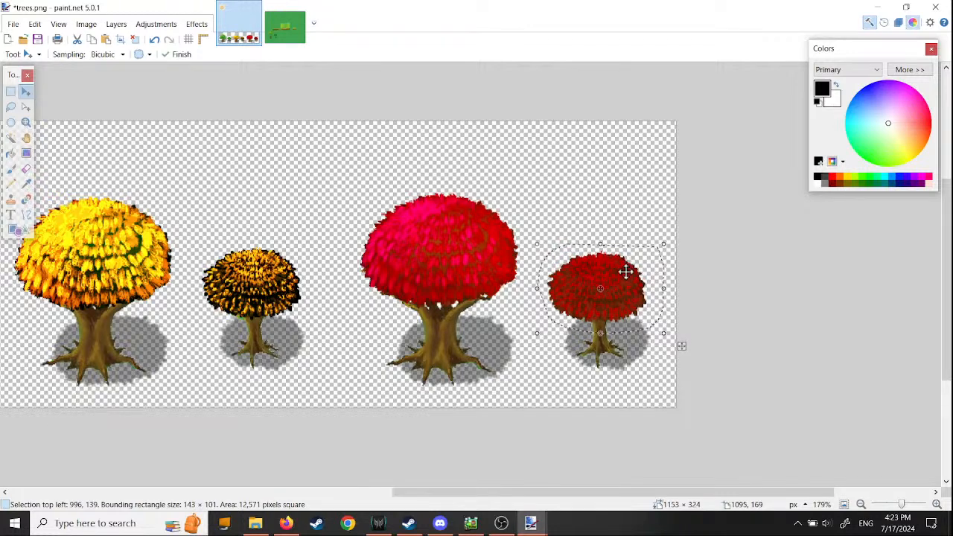
Clear the selection around the small dark red canopy and flatten the image
click(35, 24)
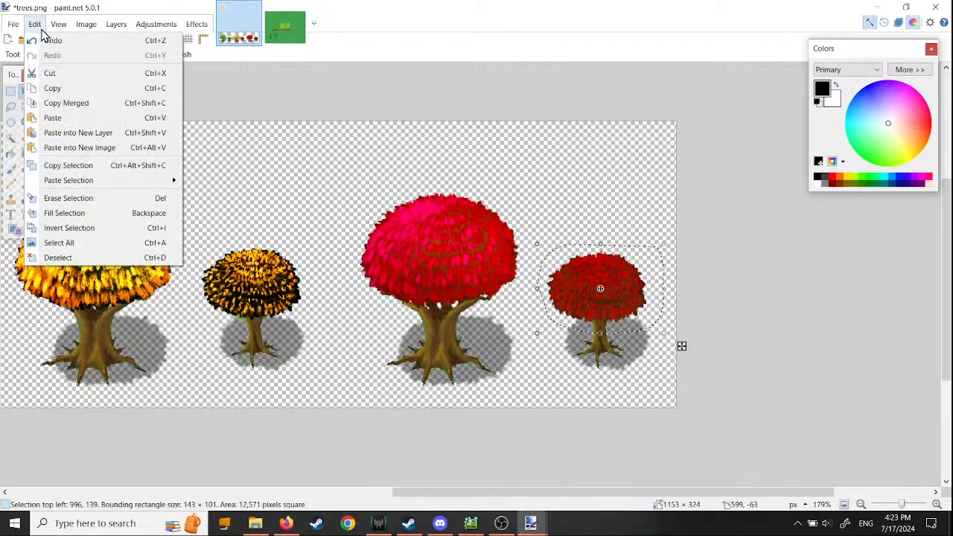
click(58, 258)
click(86, 24)
click(103, 188)
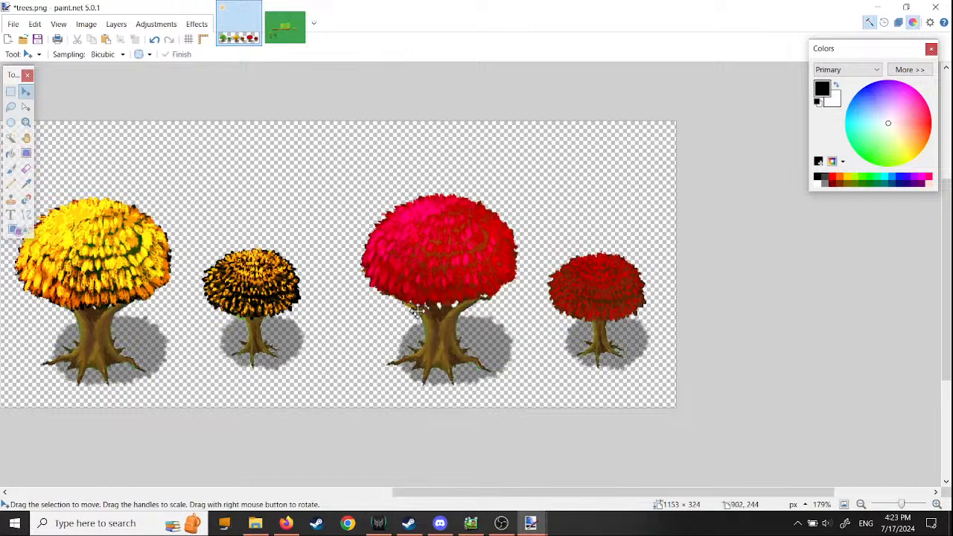
Close the image editor, discarding the unsaved changes to trees.png
ctrl+scroll(362, 290, down, 3)
drag(417, 494, 338, 510)
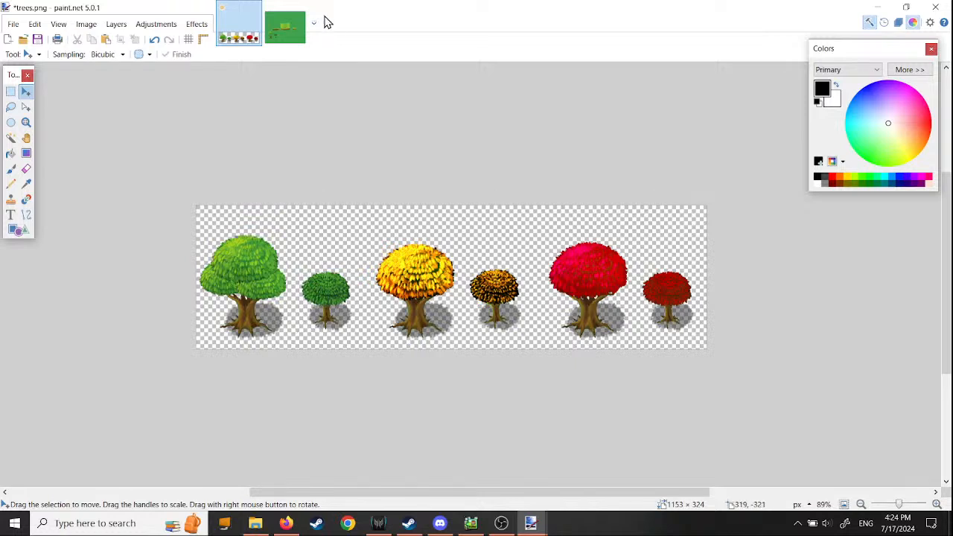
click(935, 7)
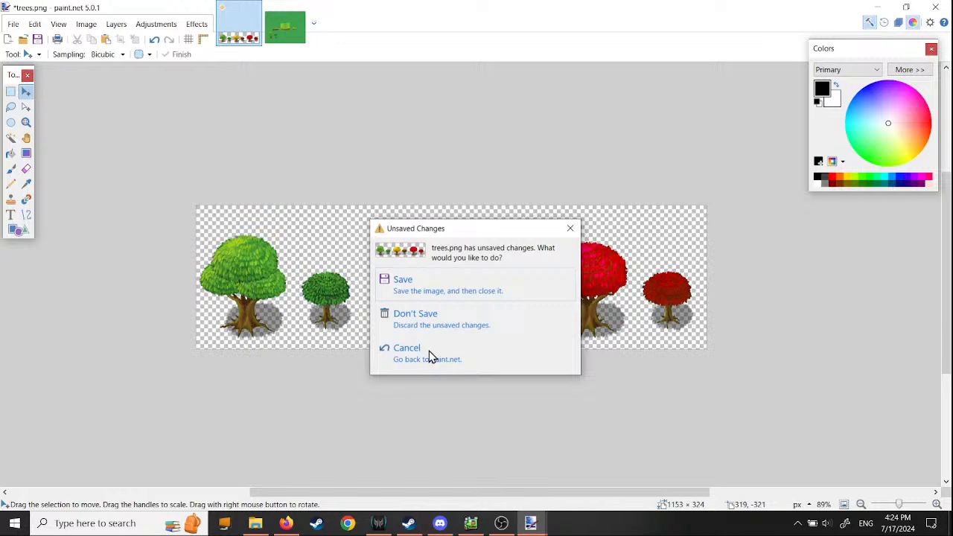
click(414, 335)
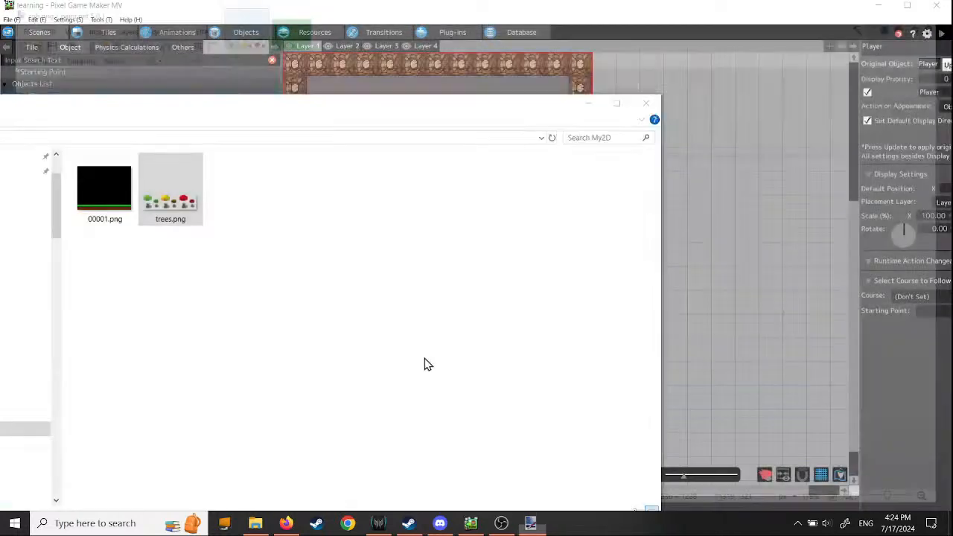
Open 00001.png from the My2D folder, examine its grass and dirt strip up close, and close the image and folder
double_click(105, 202)
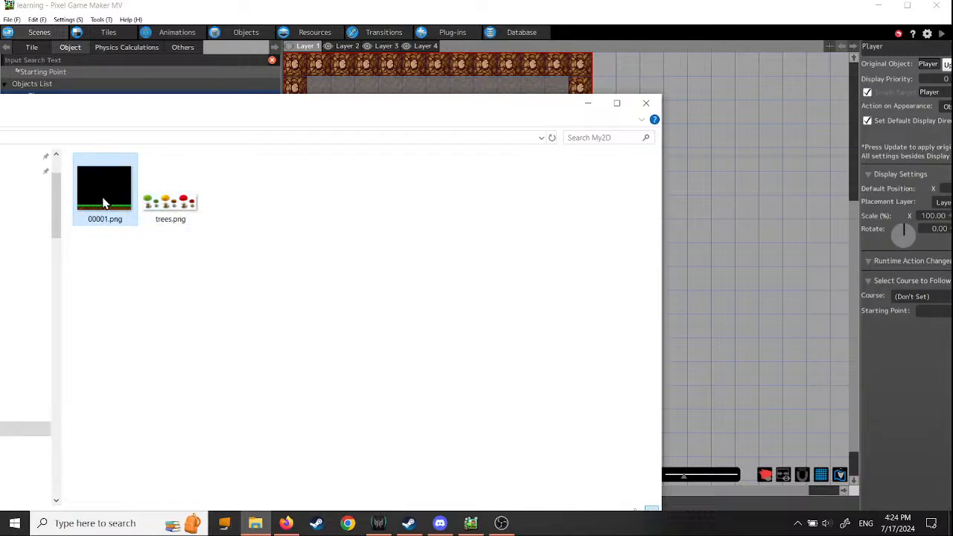
scroll(372, 381, up, 3)
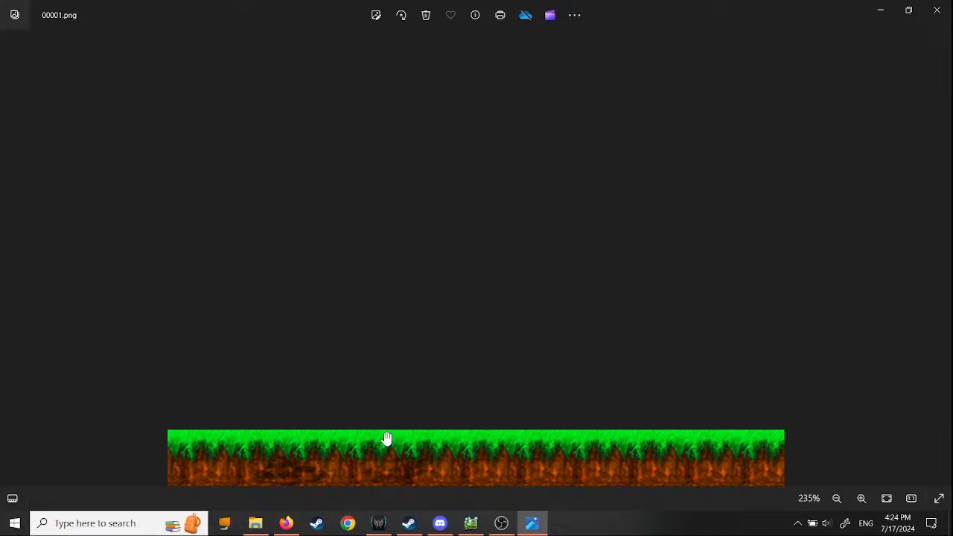
scroll(296, 463, up, 2)
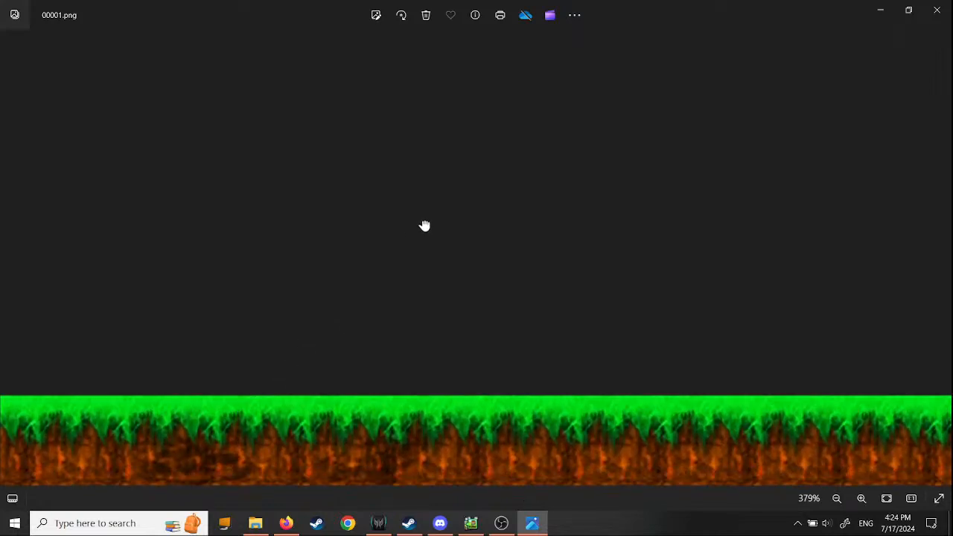
scroll(345, 423, down, 3)
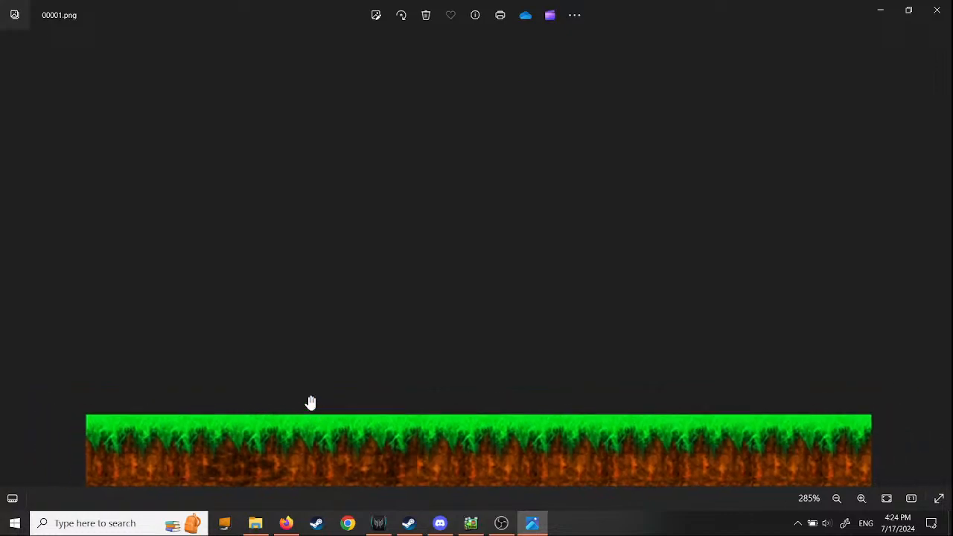
click(939, 12)
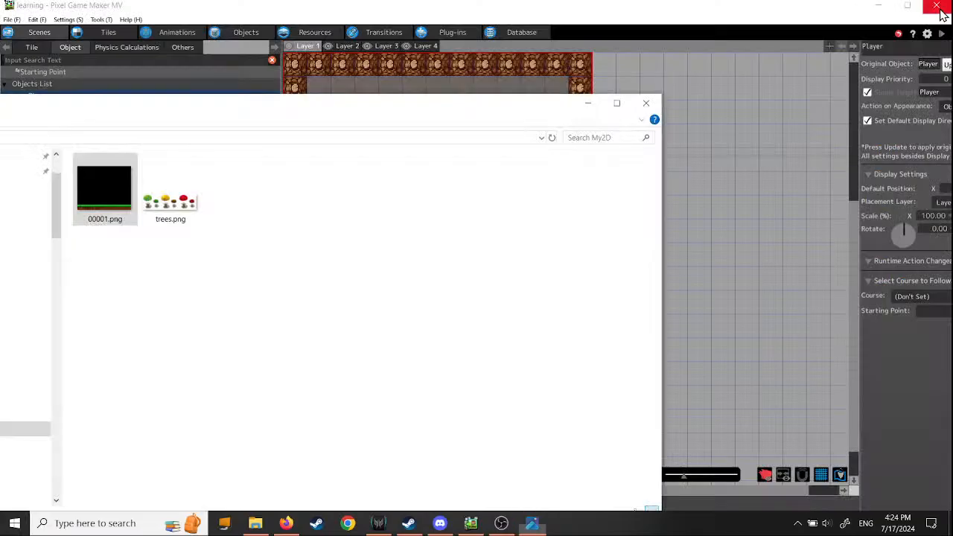
click(645, 100)
drag(641, 105, 570, 11)
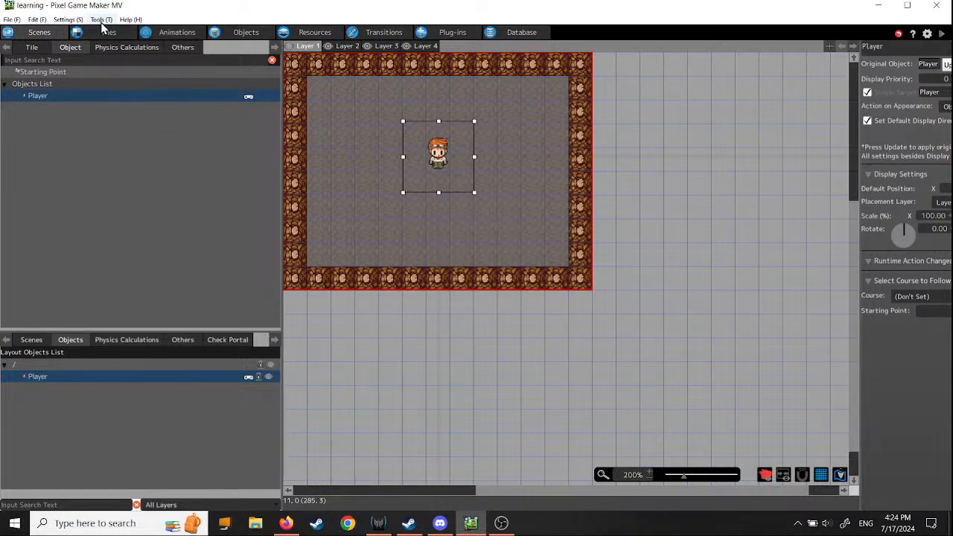
Test play the game in Pixel Game Maker MV, walk the player around the walled room in all directions, and close the game window
click(941, 34)
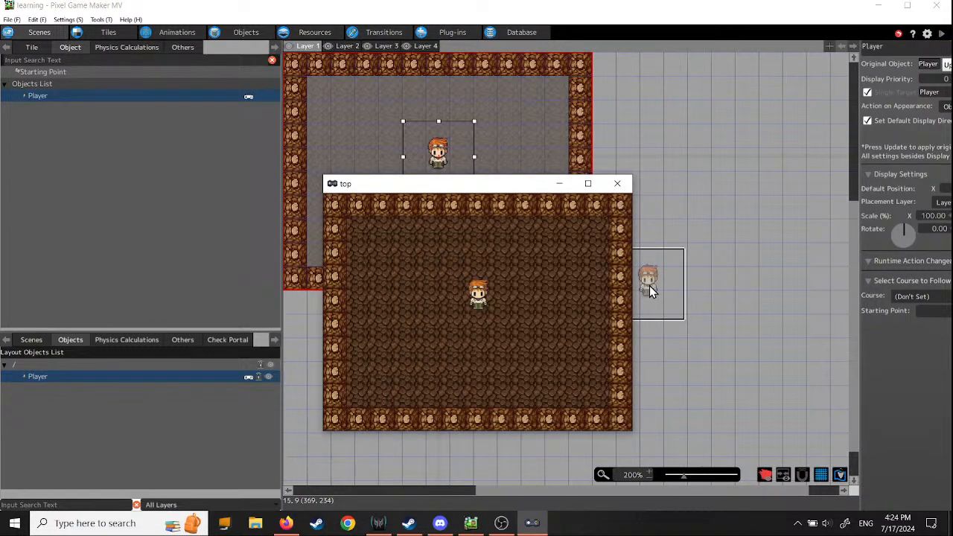
key(Left)
key(Down)
key(Right)
key(Up)
key(Left)
key(Down)
key(Right)
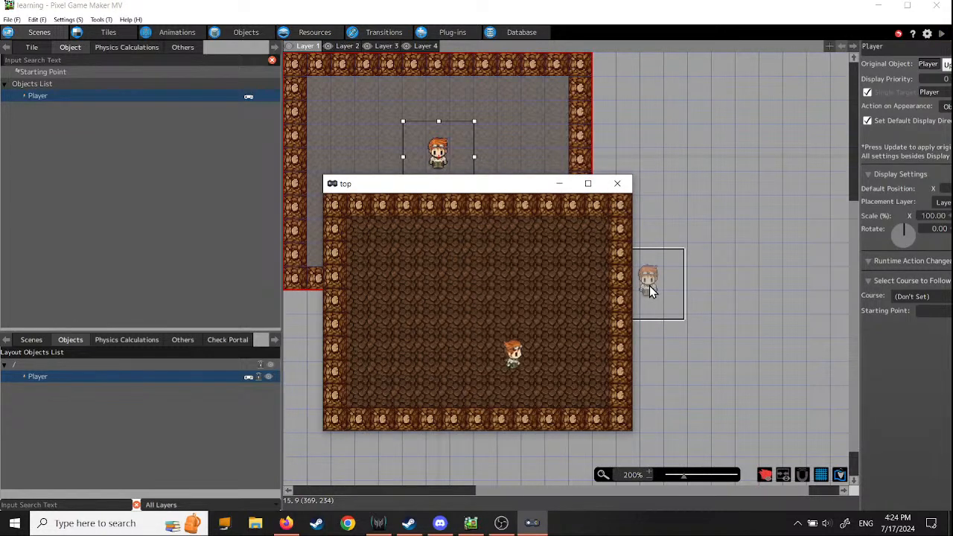
key(Right)
key(Up)
key(Left)
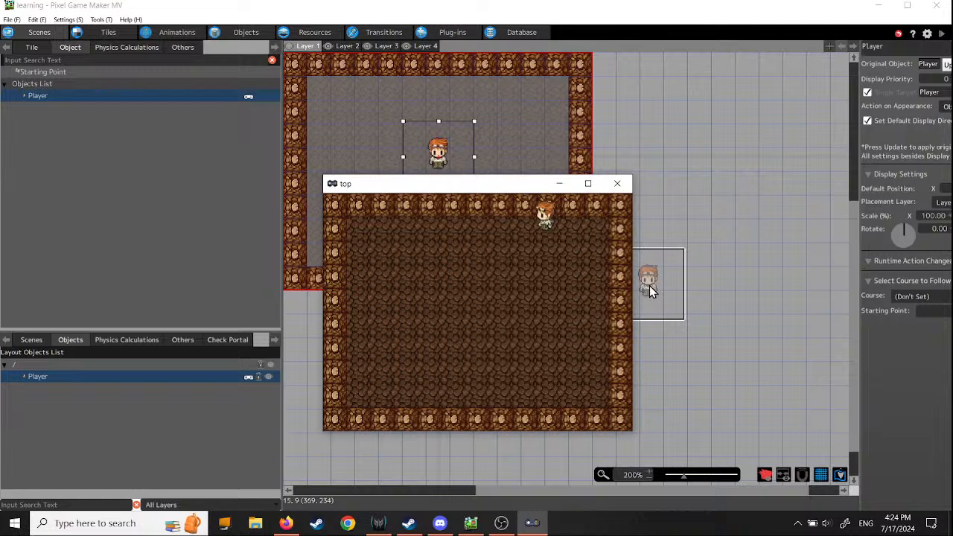
key(Down)
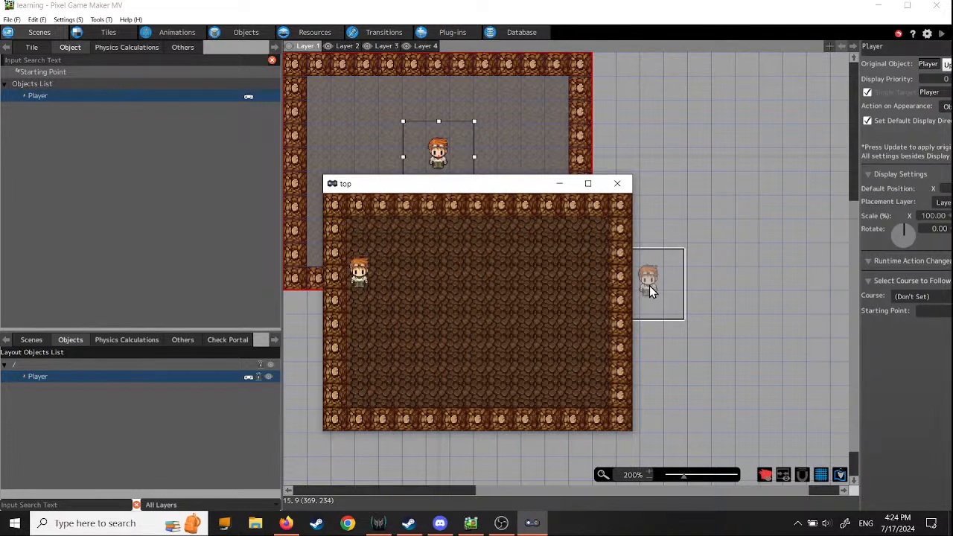
key(Right)
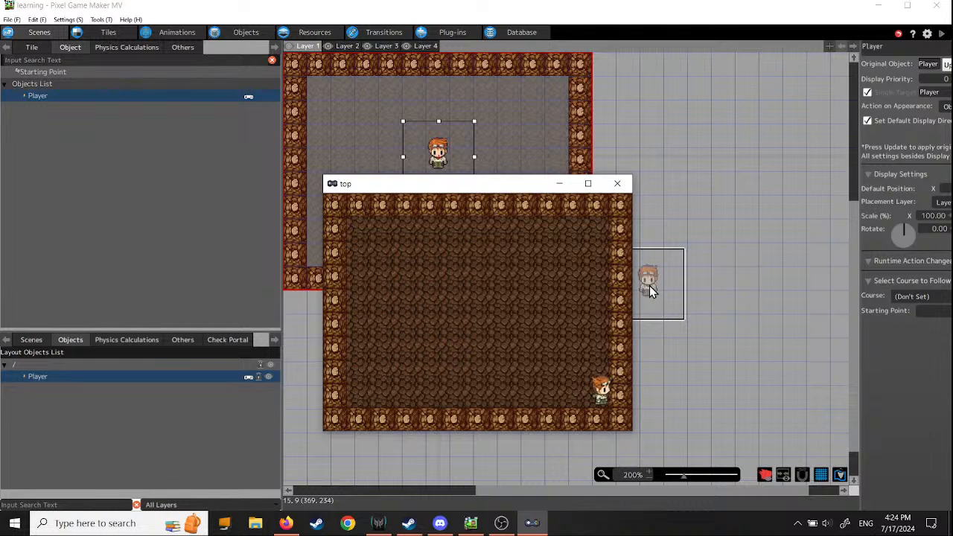
key(Left)
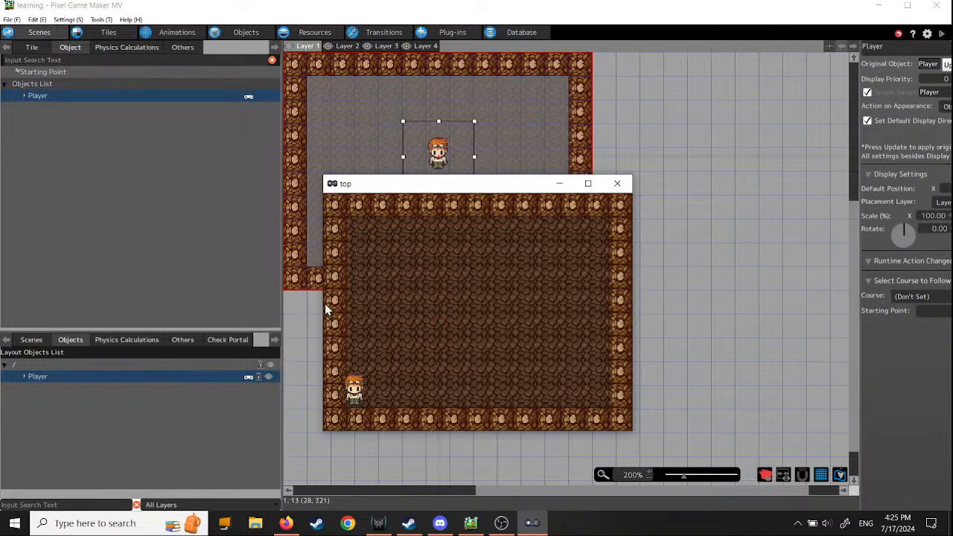
click(619, 186)
Examine how much of the scene canvas the walled room, its camera frame and the player occupy
scroll(657, 255, down, 5)
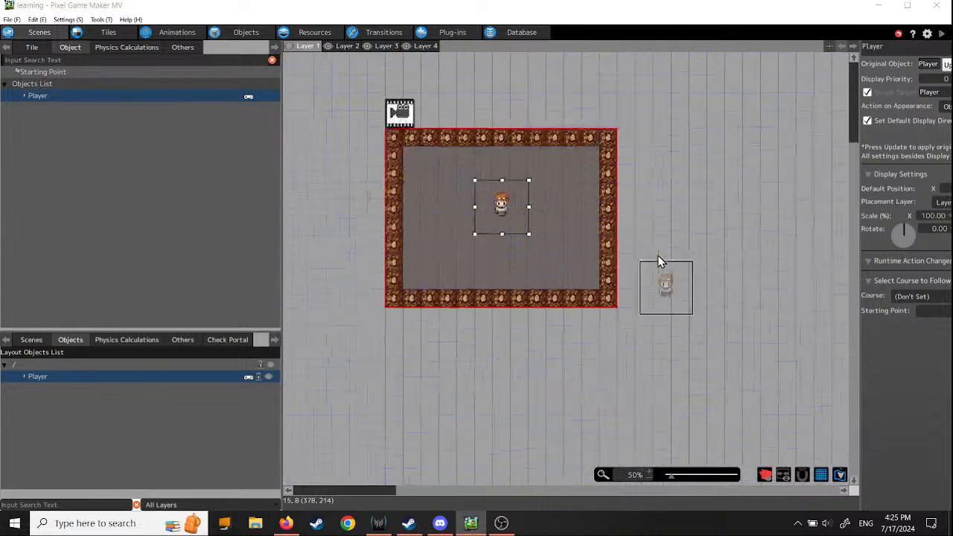
scroll(421, 204, up, 3)
scroll(500, 248, down, 1)
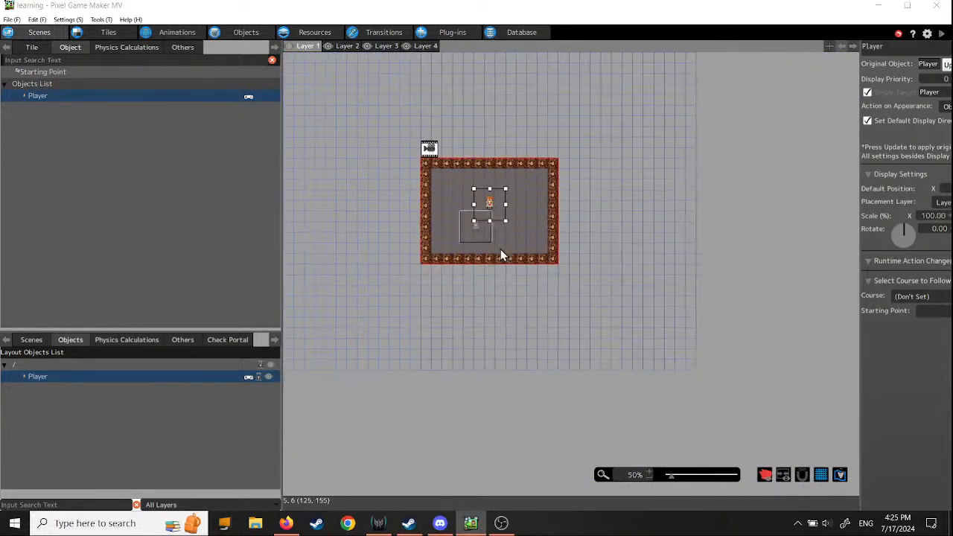
middle_drag(492, 210, 574, 277)
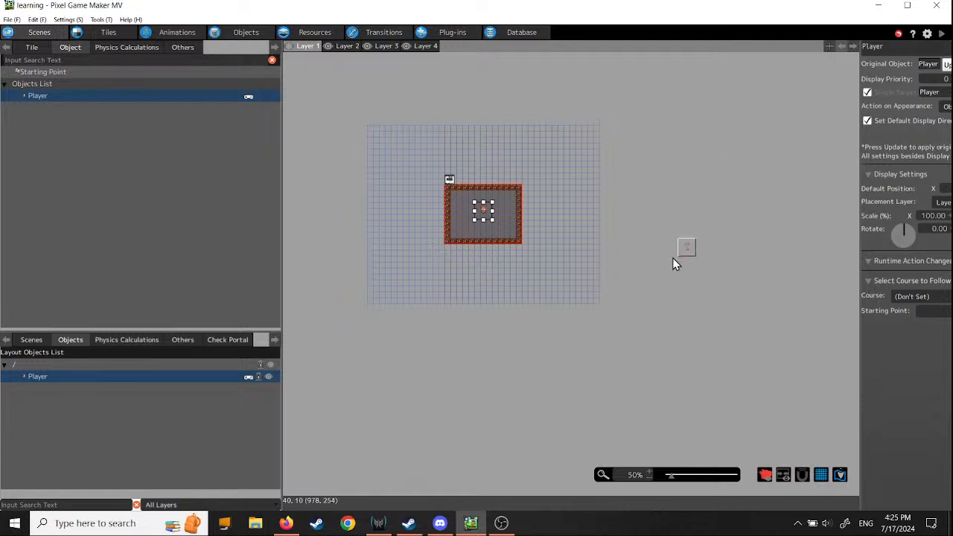
scroll(660, 267, down, 2)
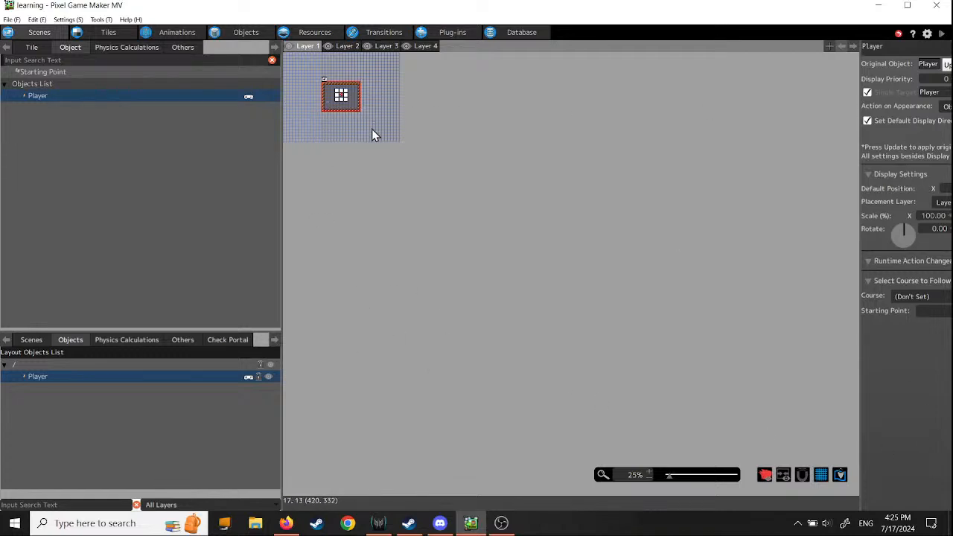
scroll(330, 96, up, 3)
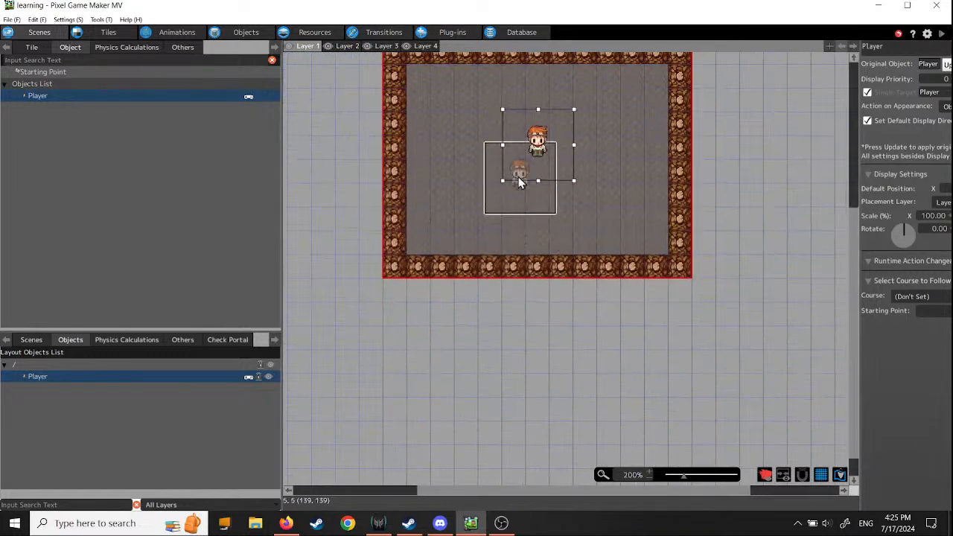
scroll(521, 313, up, 2)
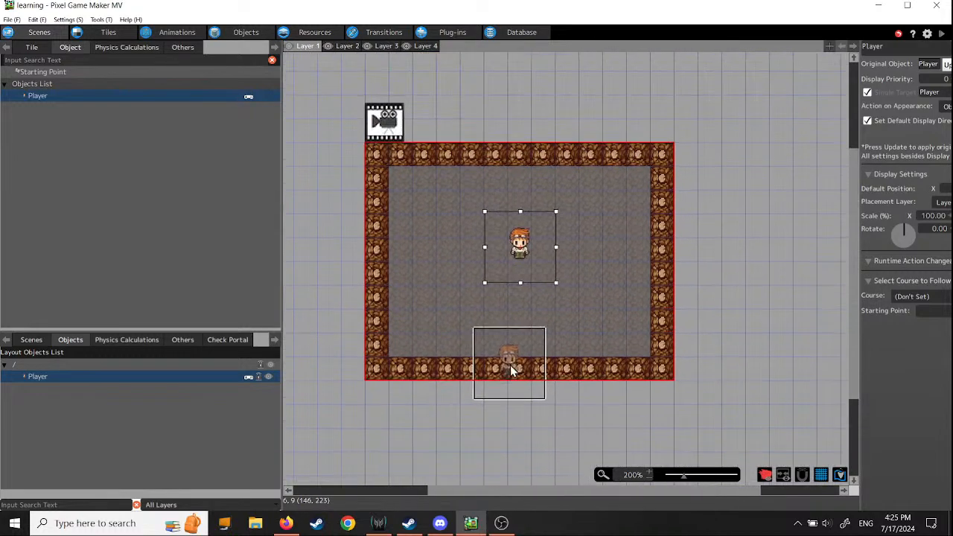
scroll(523, 230, up, 1)
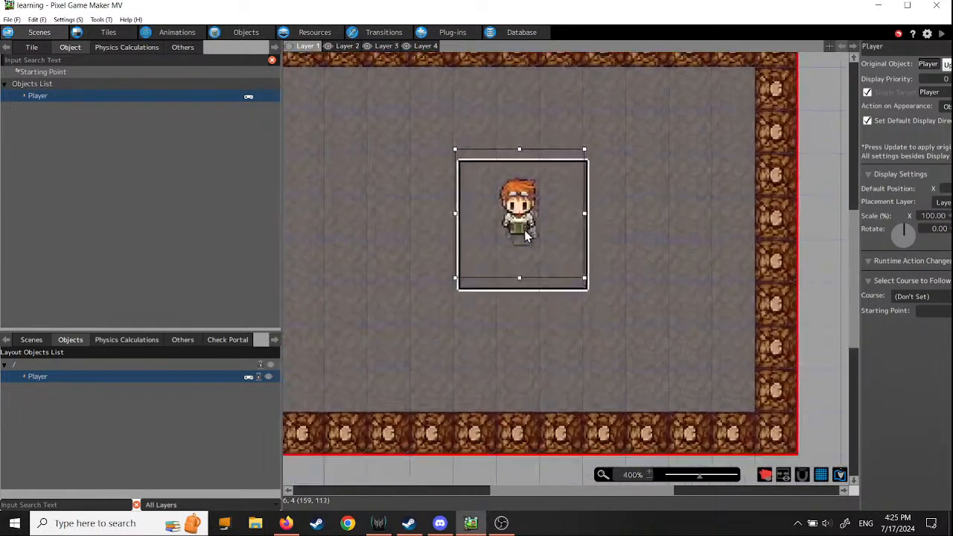
scroll(555, 268, down, 2)
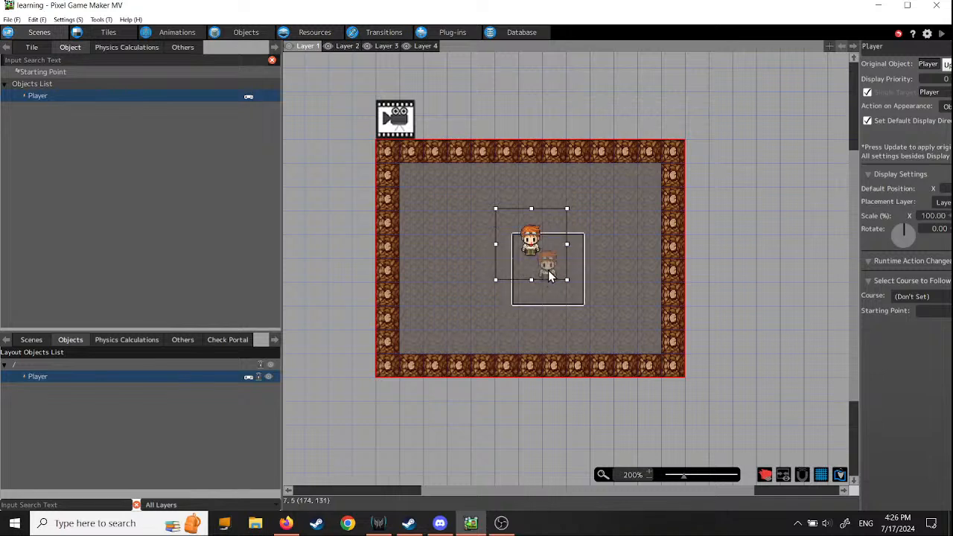
Save the project and start the top-view tutorial "Step 3: Create and Connect Another Scene"
click(11, 20)
click(30, 67)
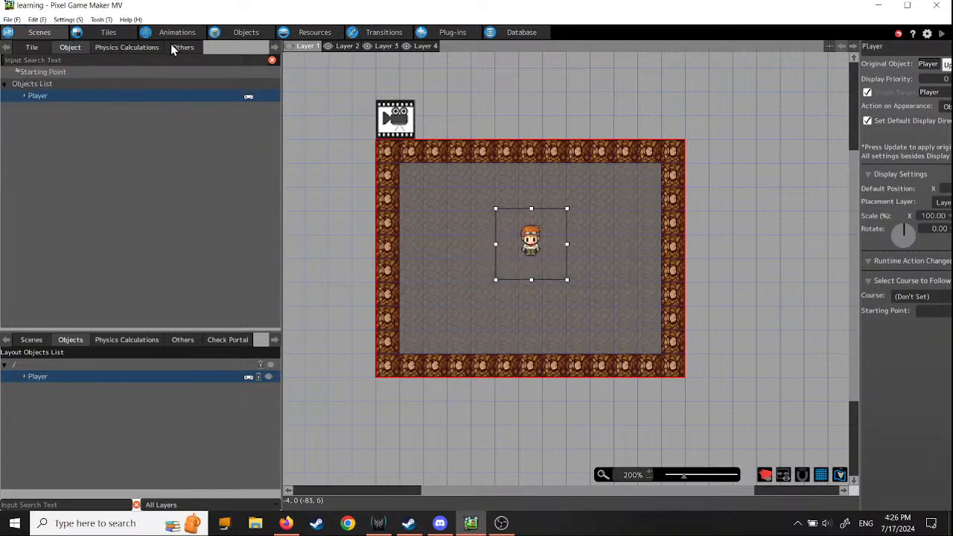
click(129, 20)
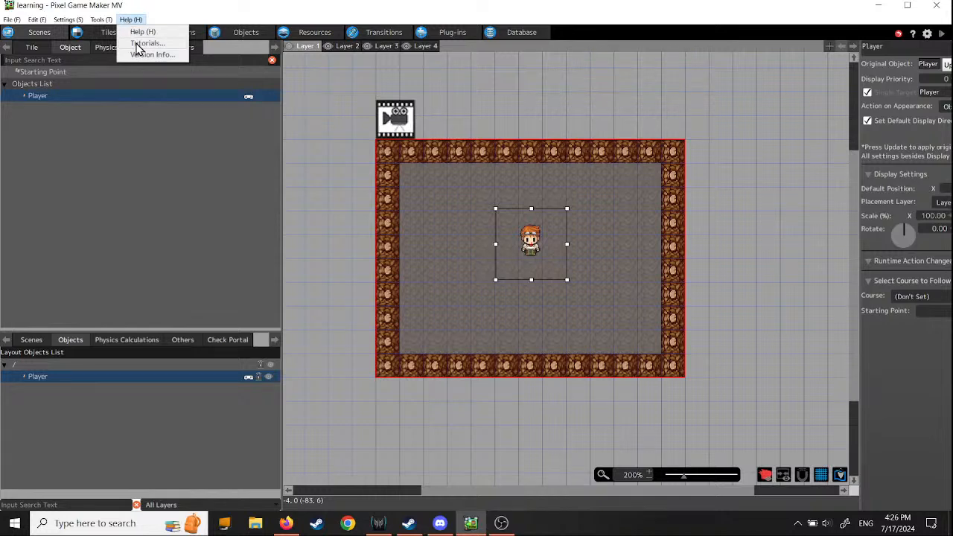
click(141, 43)
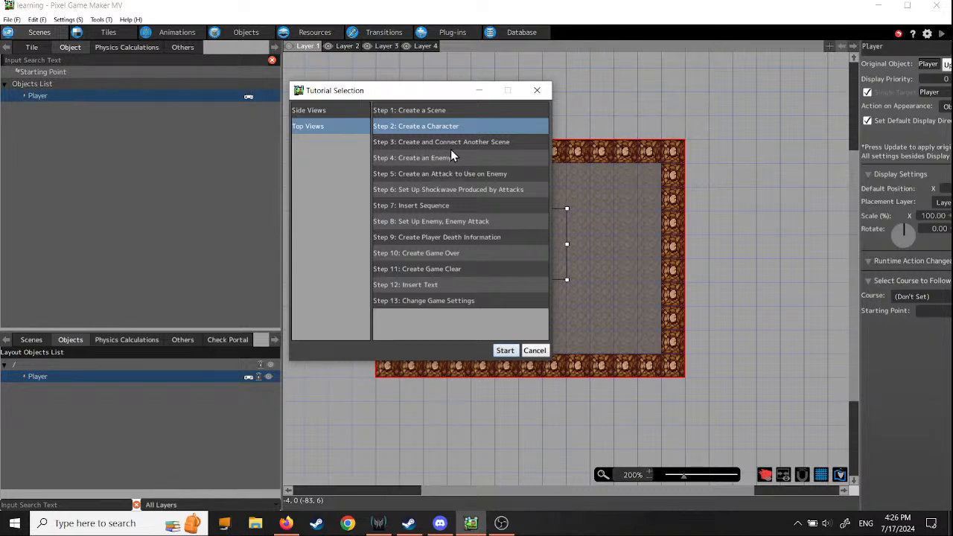
click(471, 142)
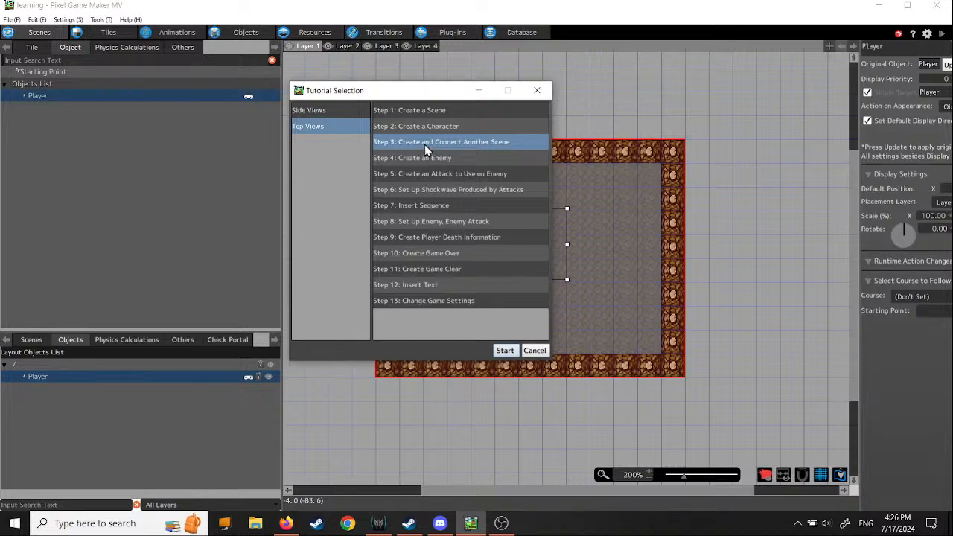
click(504, 350)
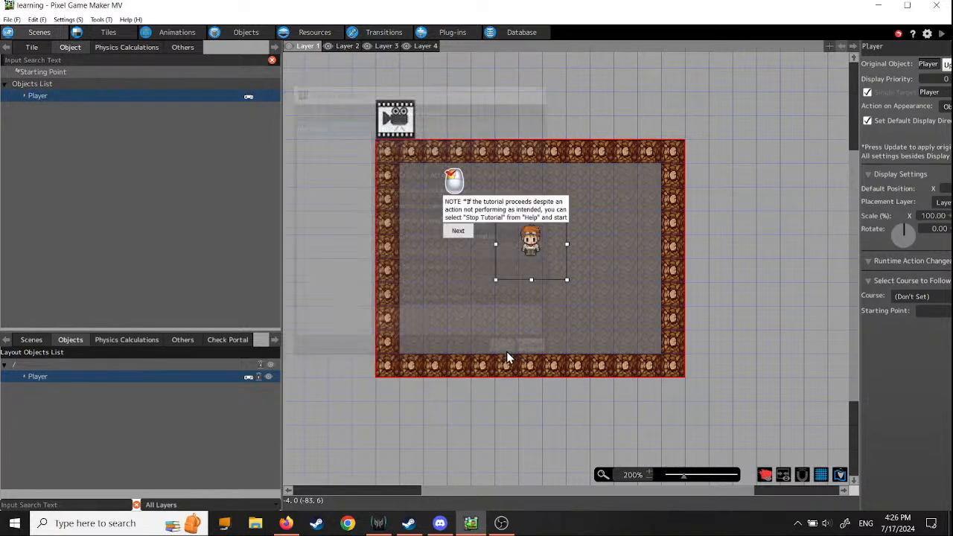
Advance the tutorial past its opening notes and bring up the dialog for opening a project
click(459, 239)
click(485, 222)
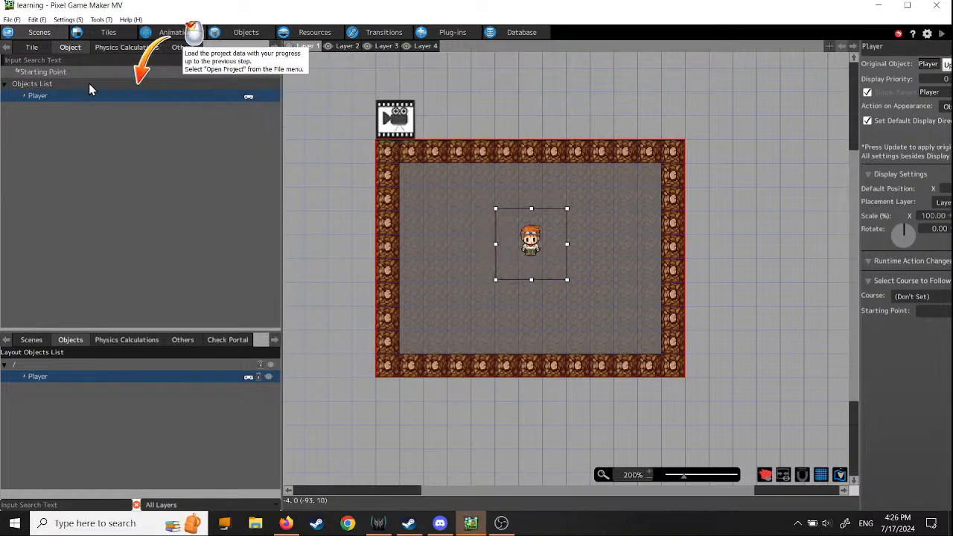
click(11, 20)
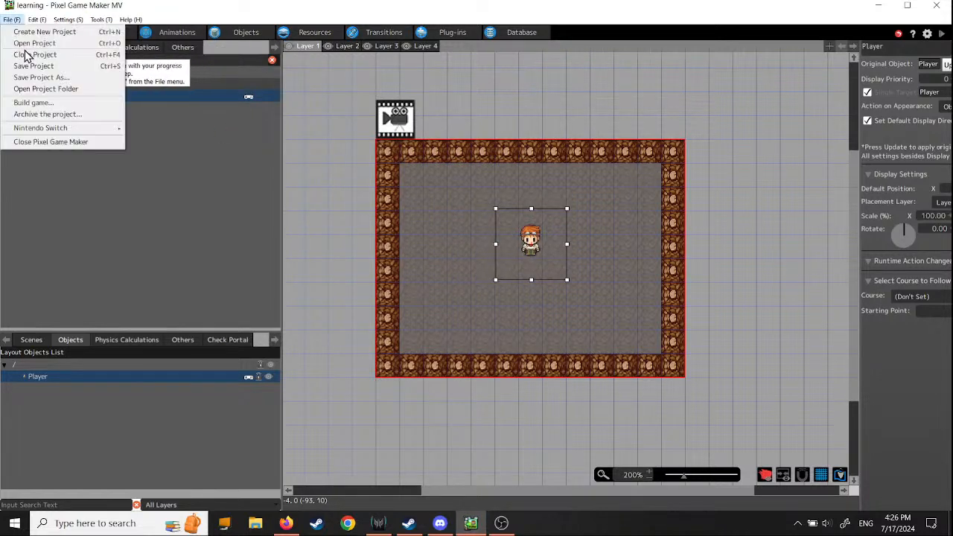
click(29, 44)
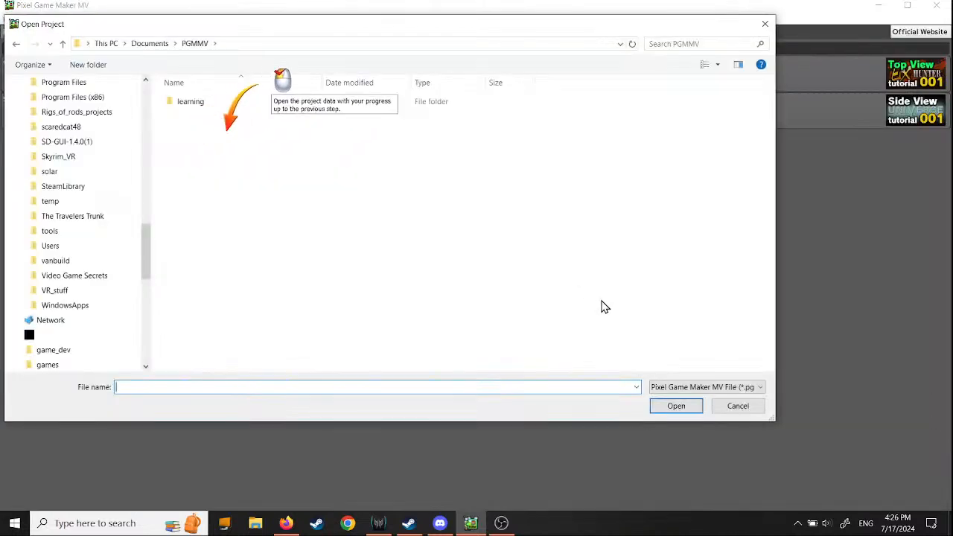
click(150, 44)
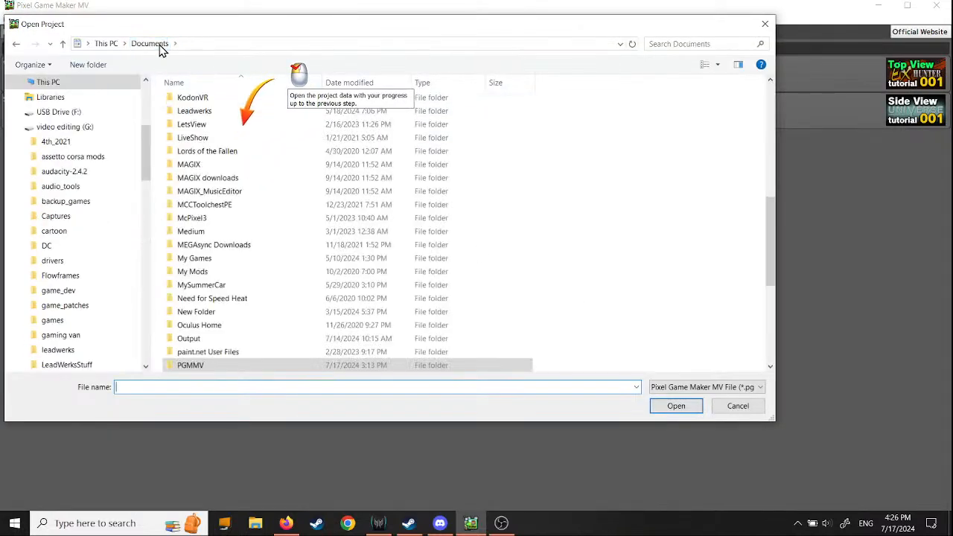
drag(146, 164, 152, 89)
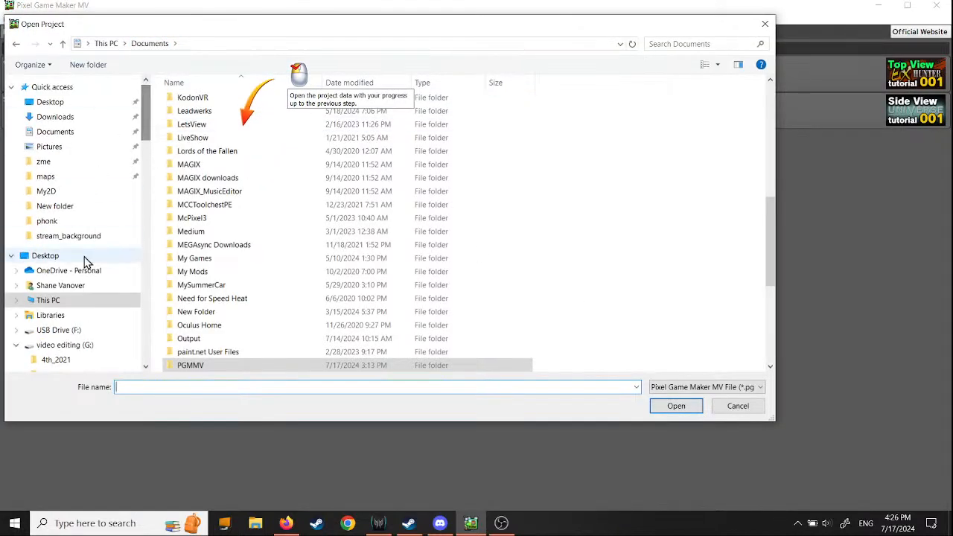
click(65, 211)
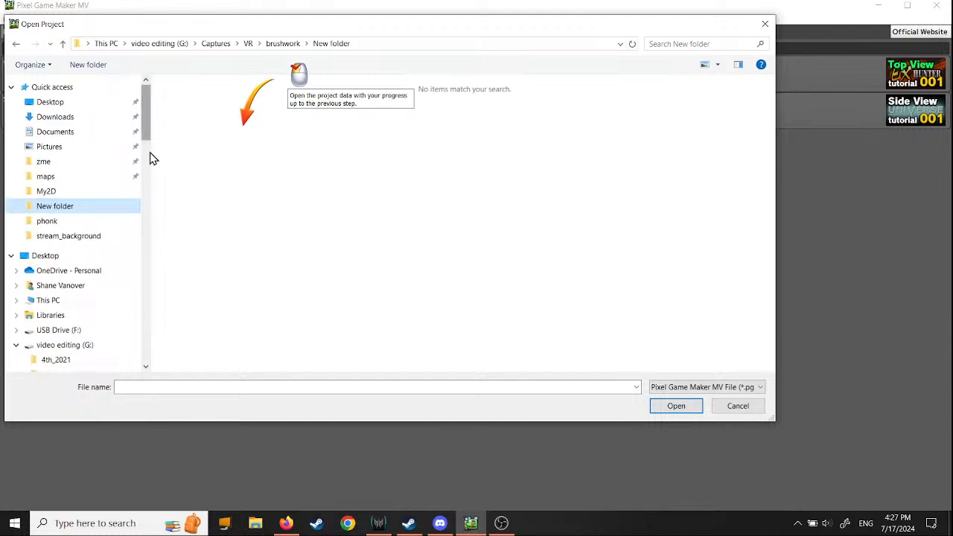
drag(153, 151, 134, 151)
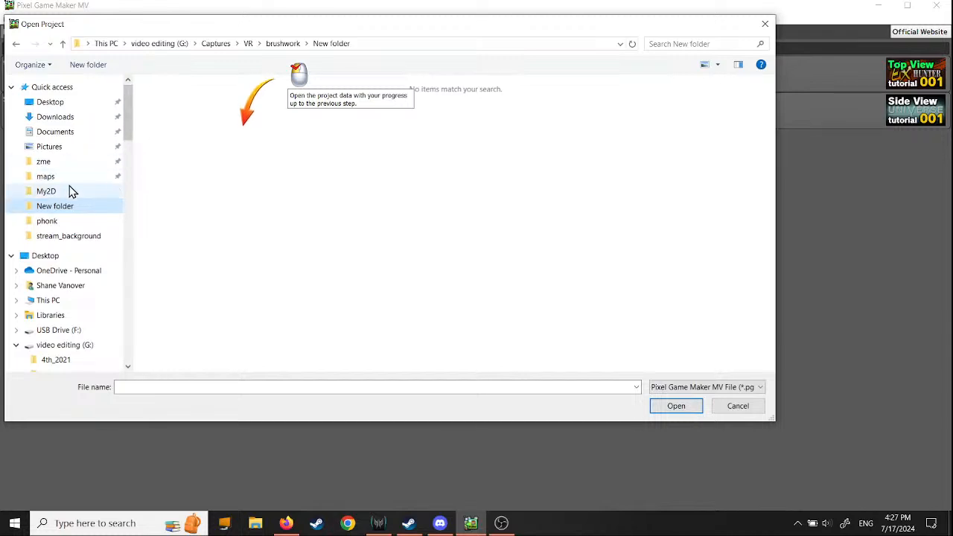
click(47, 191)
click(162, 45)
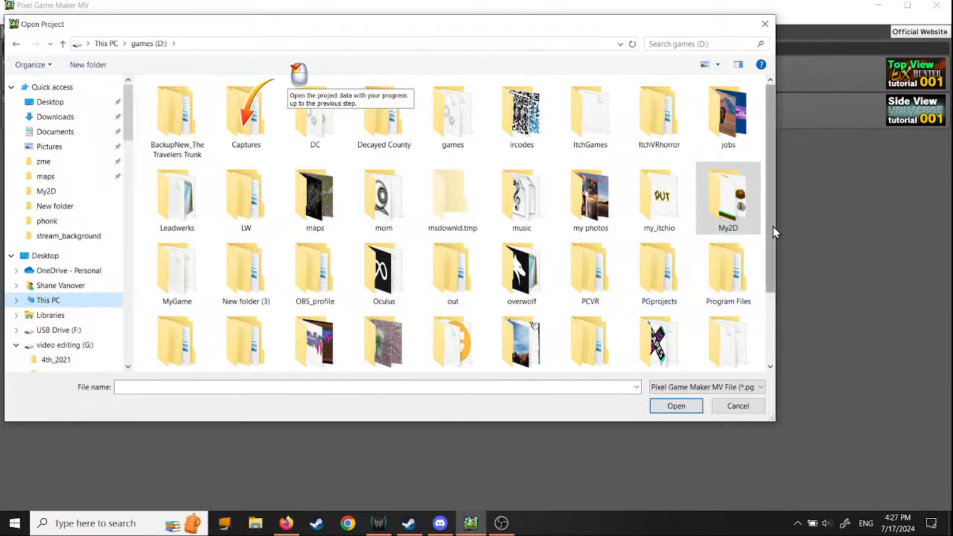
drag(773, 226, 771, 251)
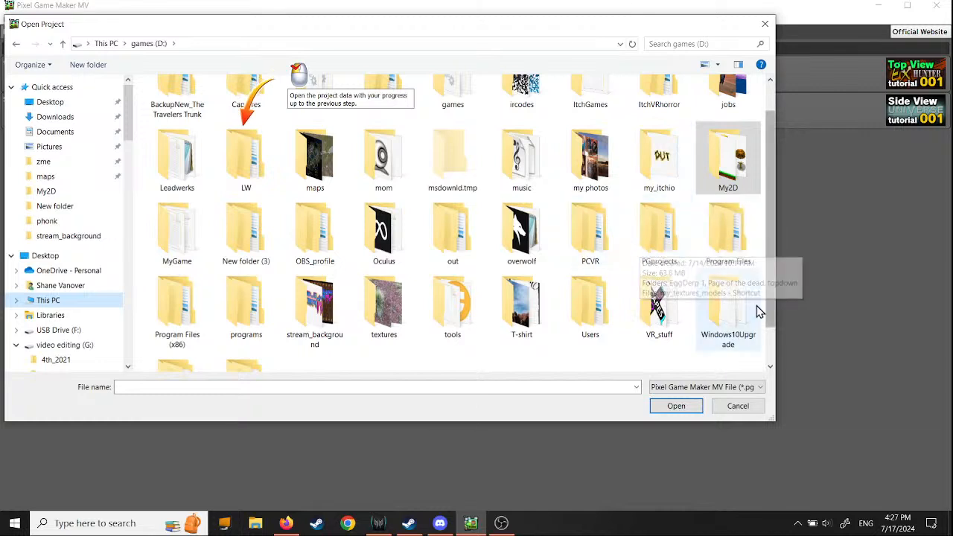
double_click(660, 244)
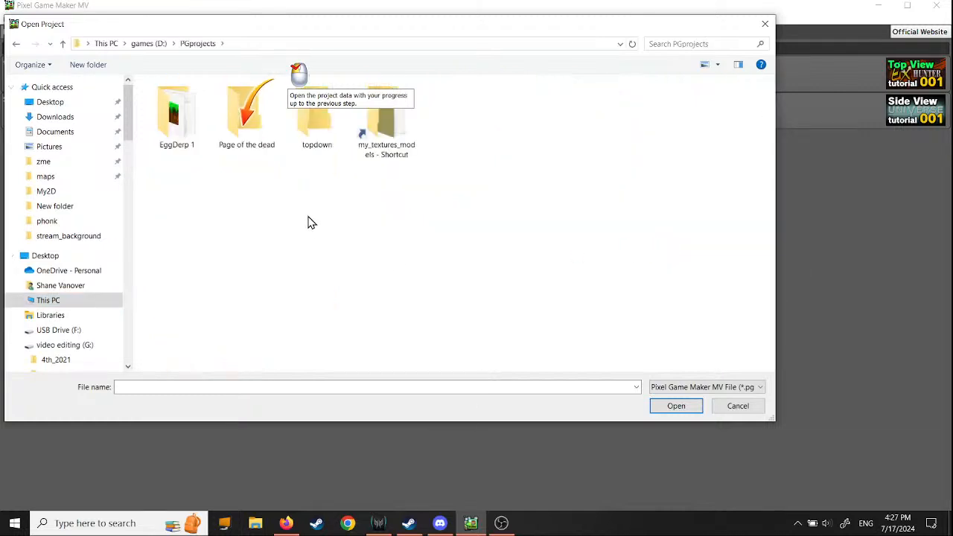
click(321, 134)
double_click(322, 134)
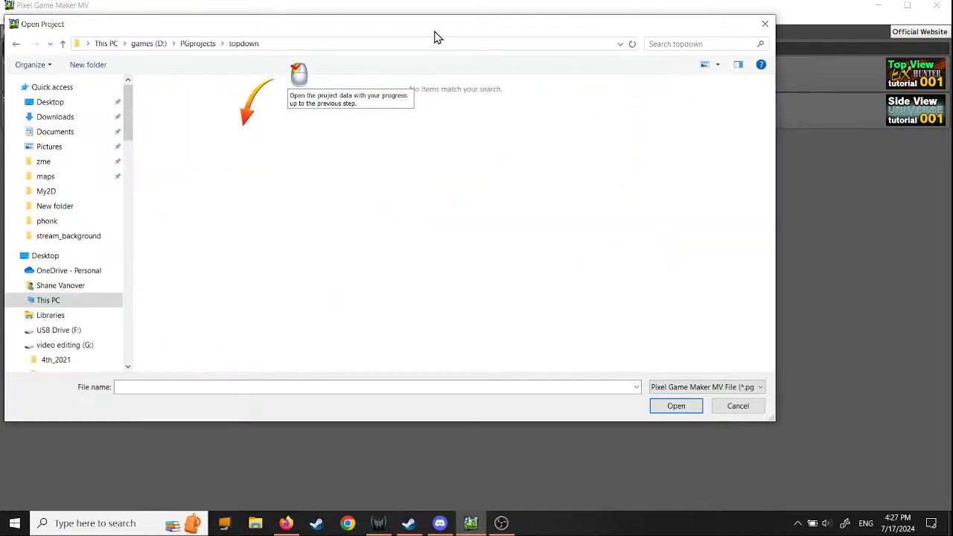
drag(436, 34, 429, 60)
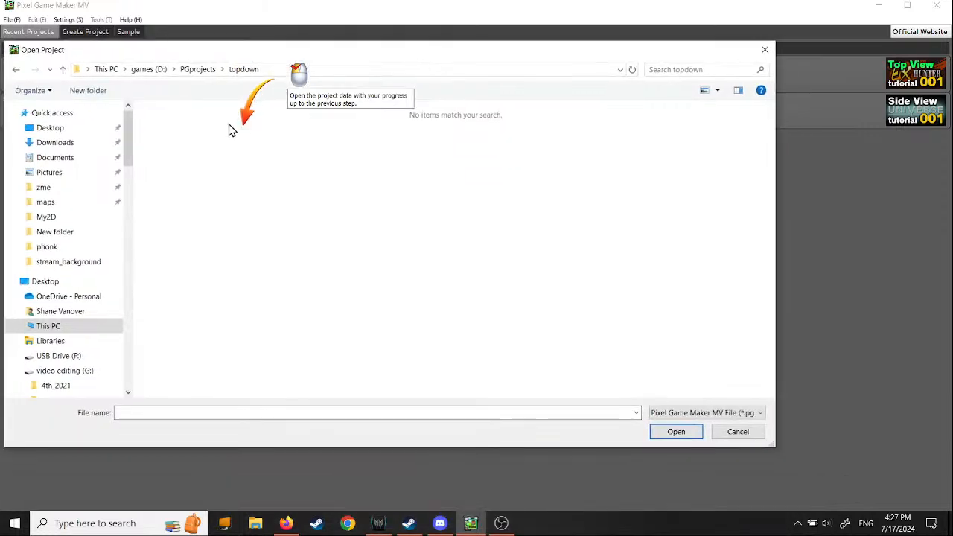
click(197, 69)
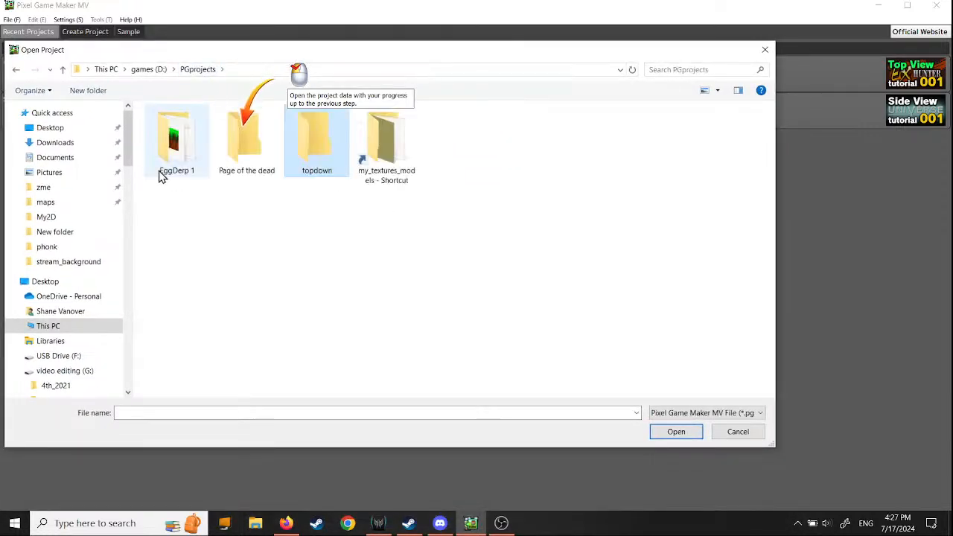
click(152, 71)
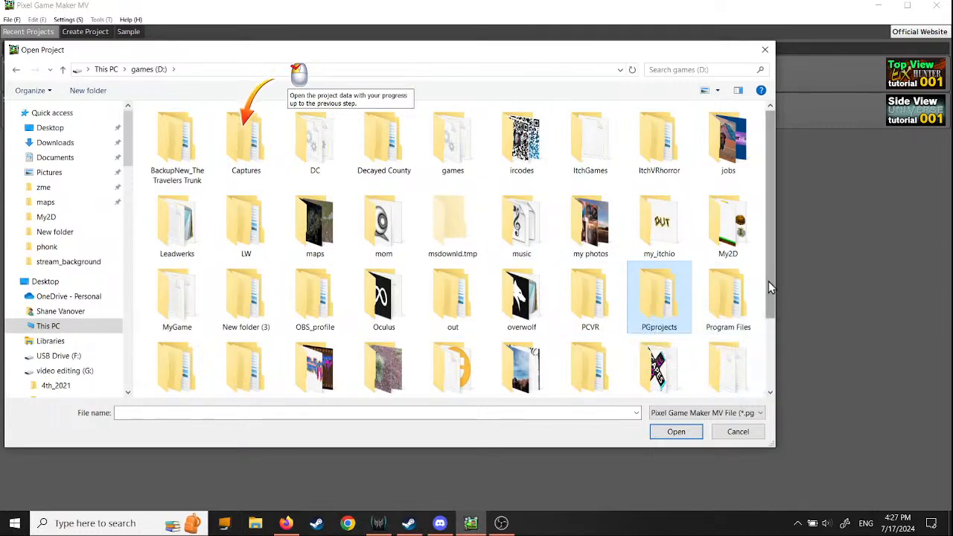
click(741, 430)
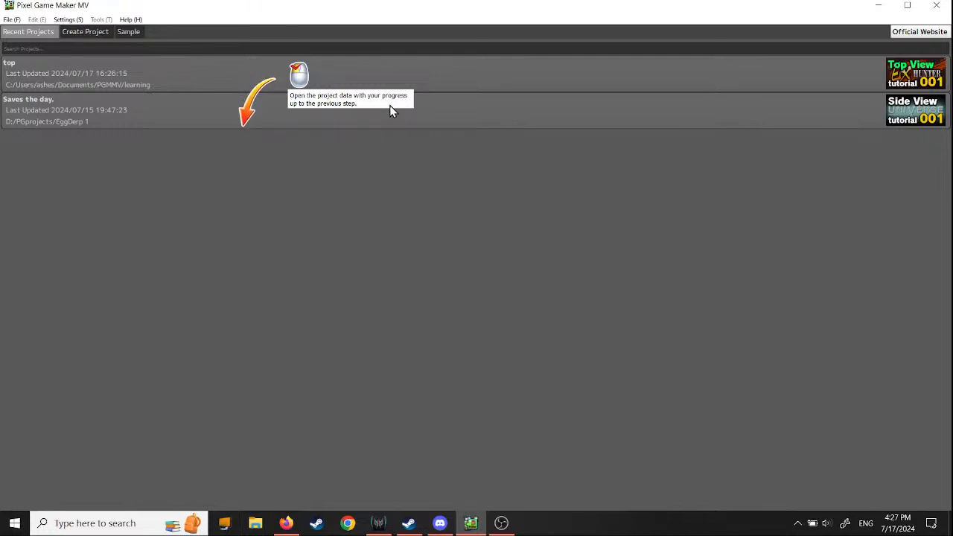
Reopen the learning project from the recent projects and advance the tutorial to the instruction for copying scene 1
double_click(34, 74)
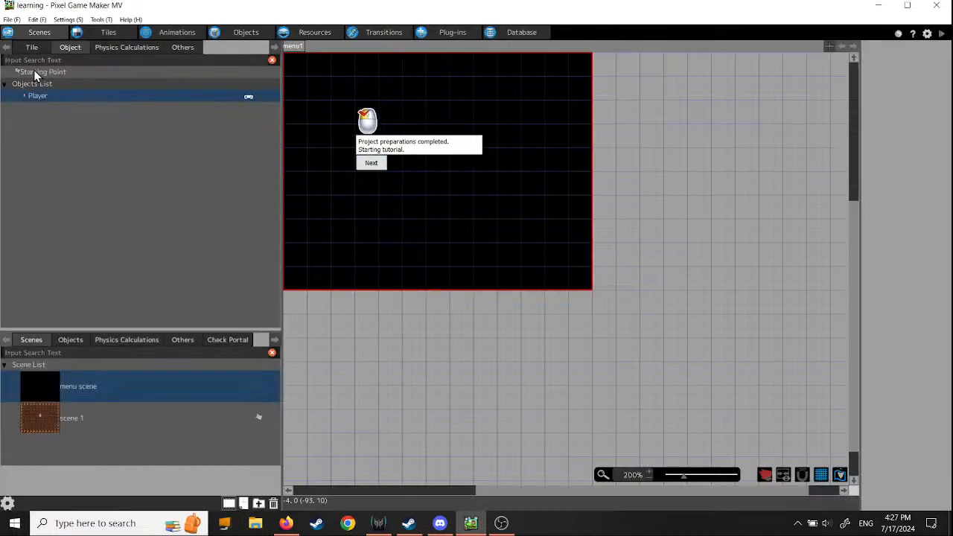
drag(35, 75, 463, 227)
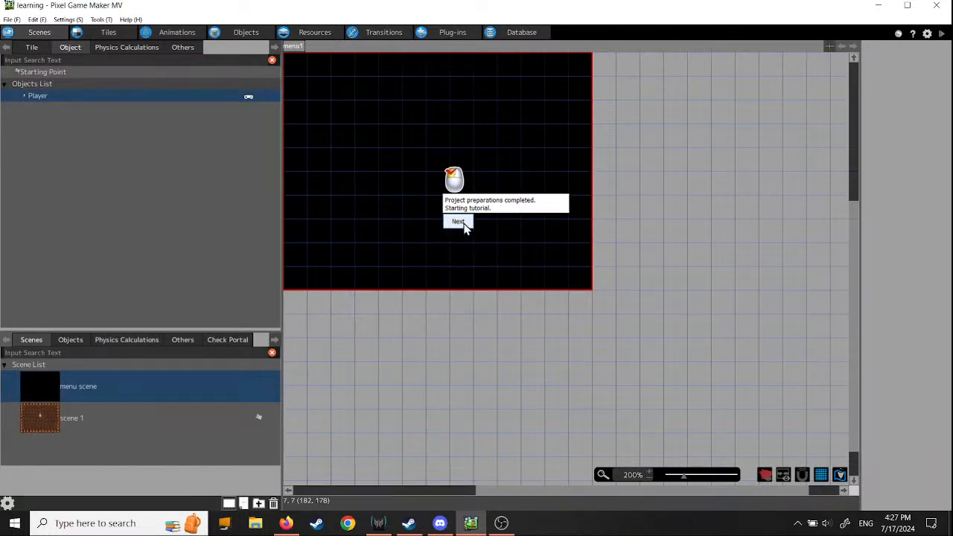
click(463, 225)
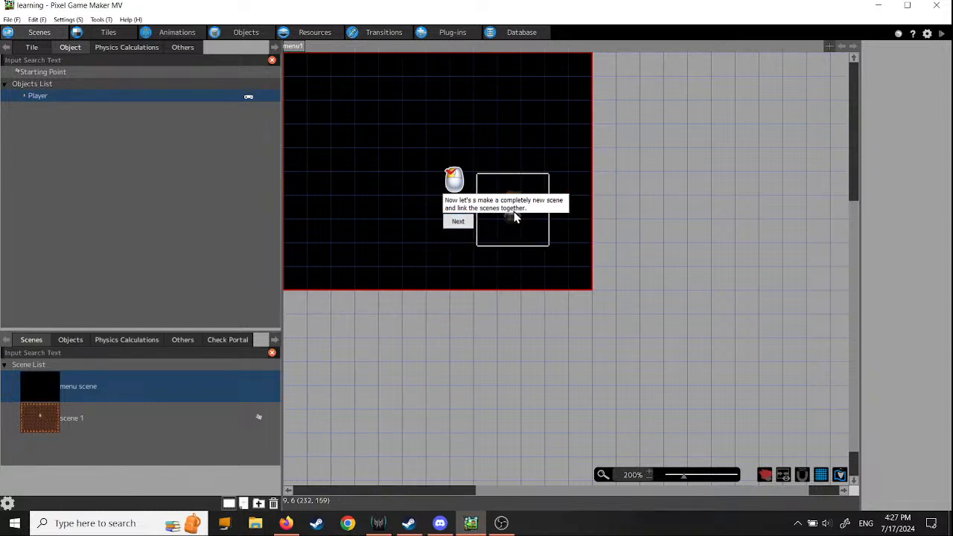
click(454, 223)
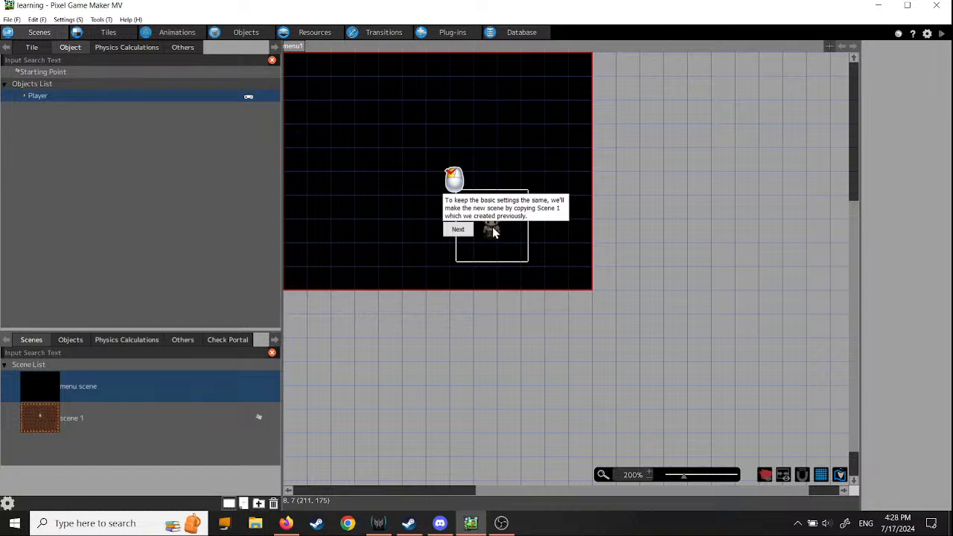
mouse_move(492, 232)
mouse_down()
mouse_move(459, 226)
mouse_move(502, 217)
mouse_move(482, 213)
mouse_move(494, 320)
mouse_move(536, 449)
mouse_move(472, 519)
mouse_move(470, 366)
mouse_move(515, 307)
mouse_move(488, 248)
mouse_up()
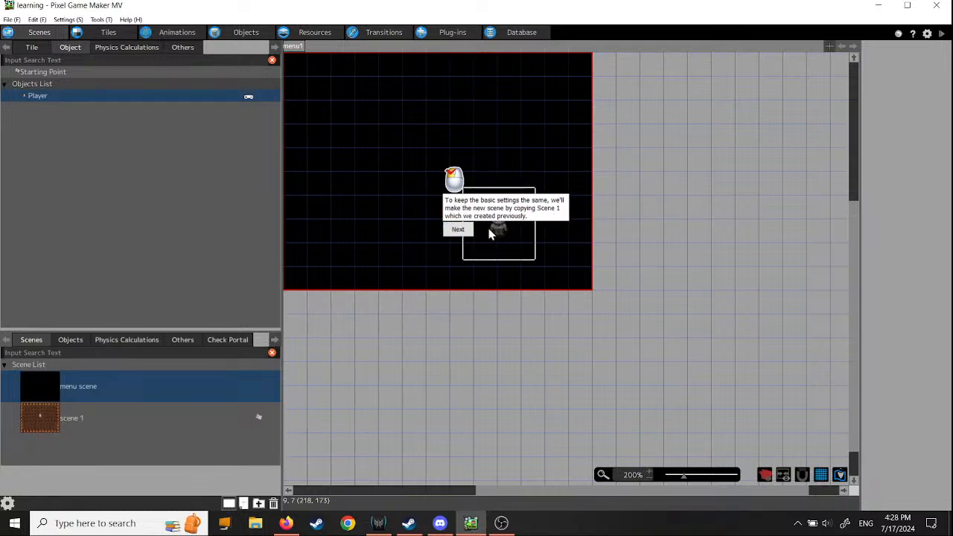
click(457, 231)
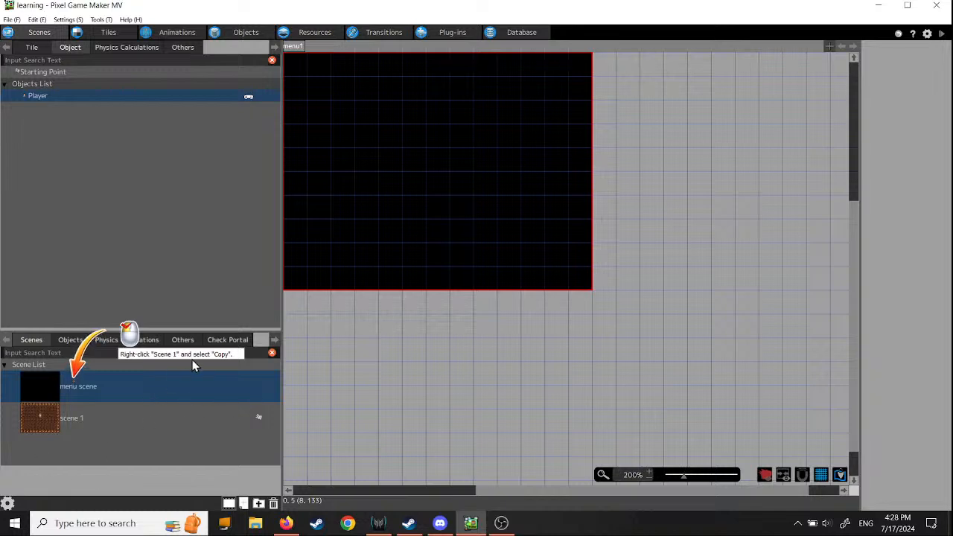
Duplicate scene 1 in the scene list by copying and pasting it
right_click(46, 425)
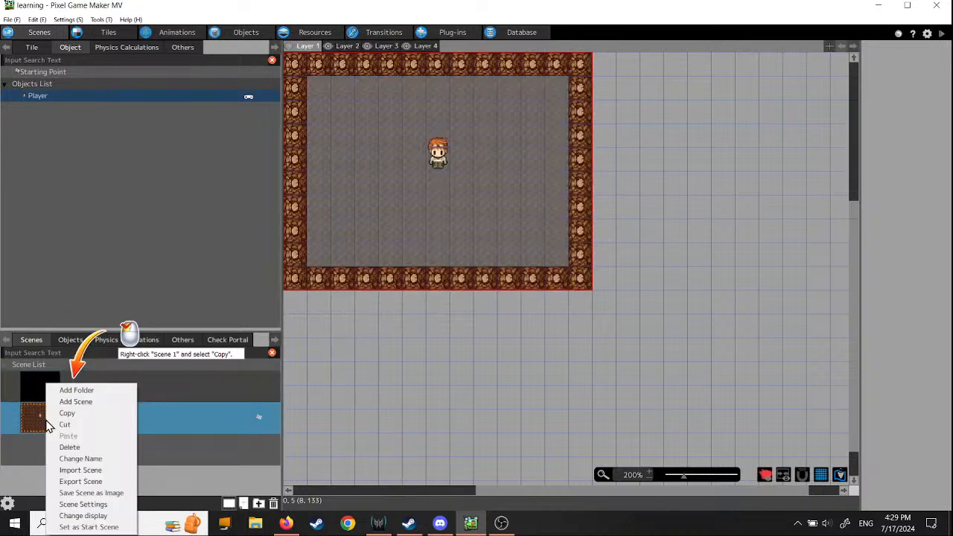
click(65, 419)
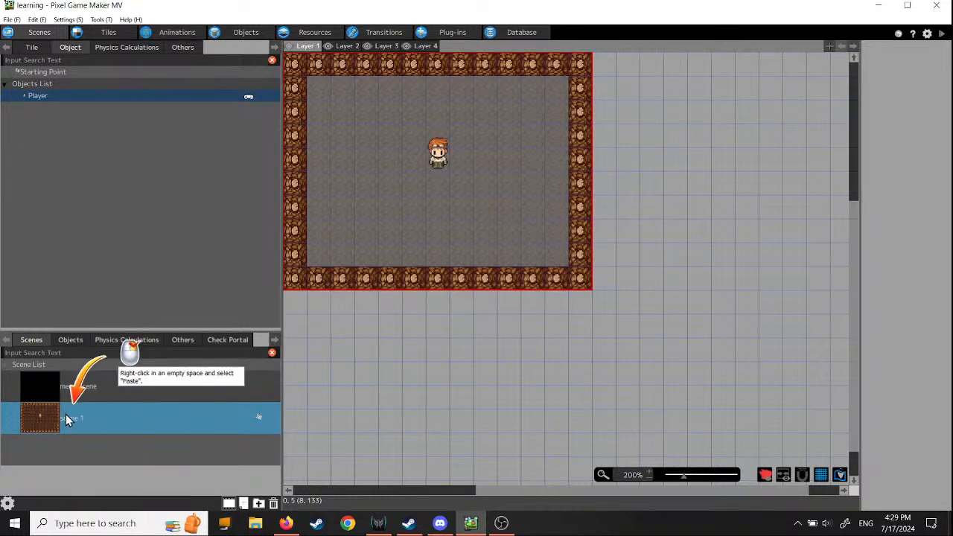
click(72, 444)
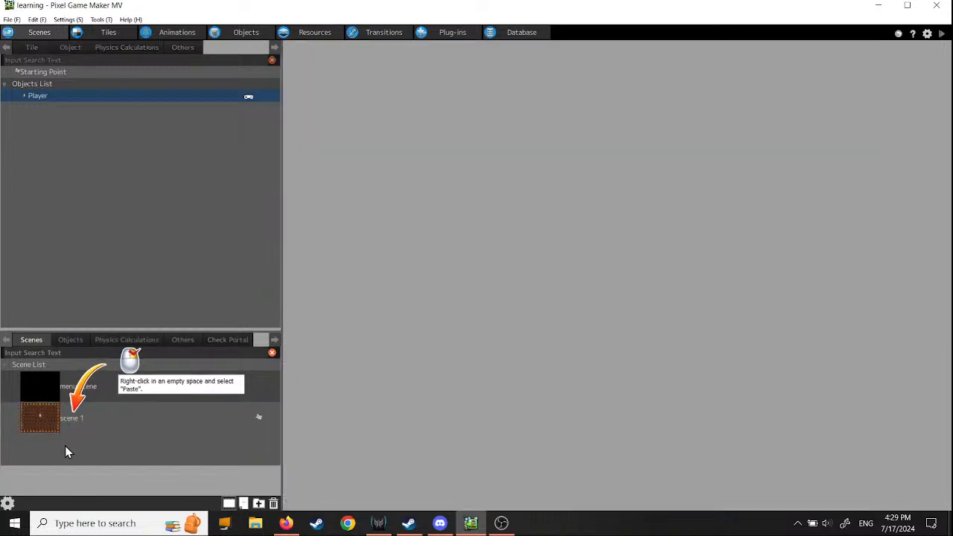
right_click(65, 445)
click(82, 436)
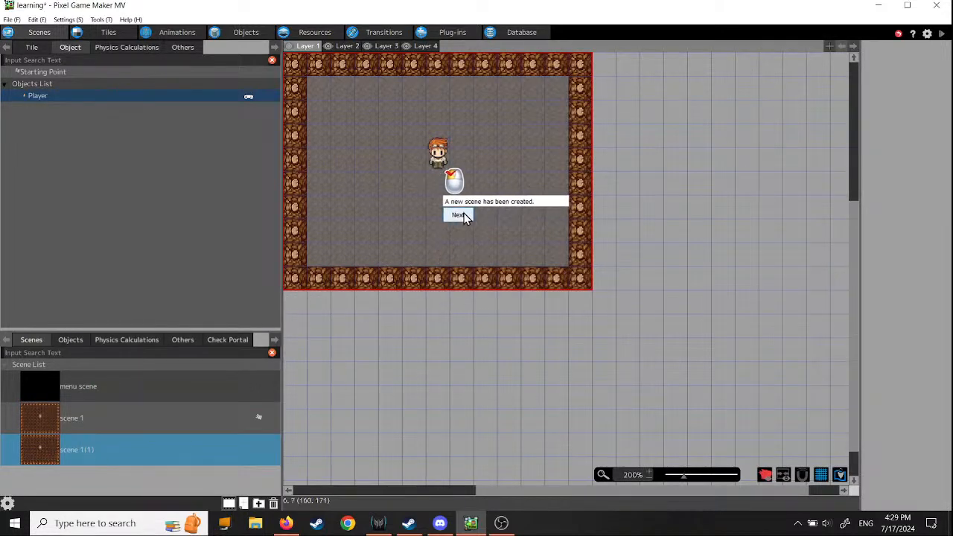
Advance the tutorial and rename the duplicated scene as scene 2 in its scene settings
click(458, 215)
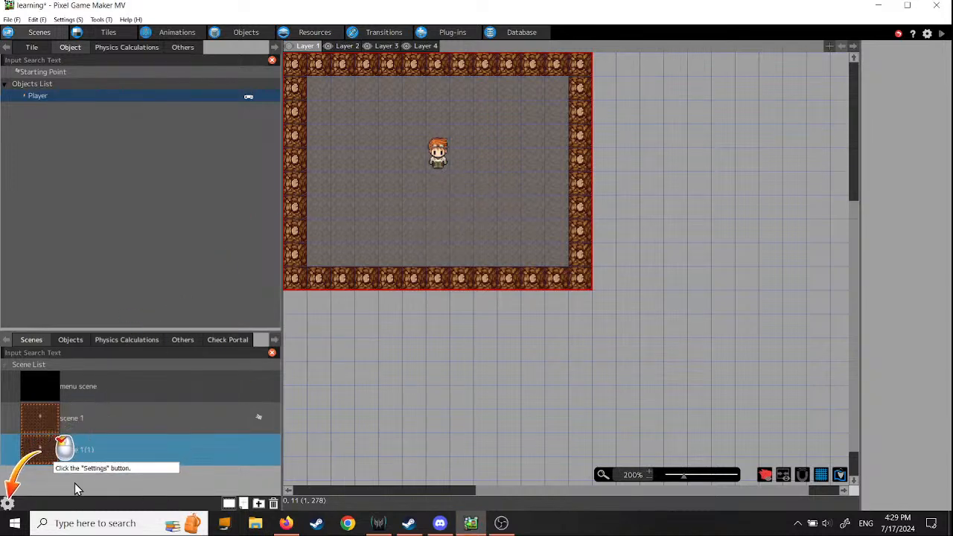
click(8, 504)
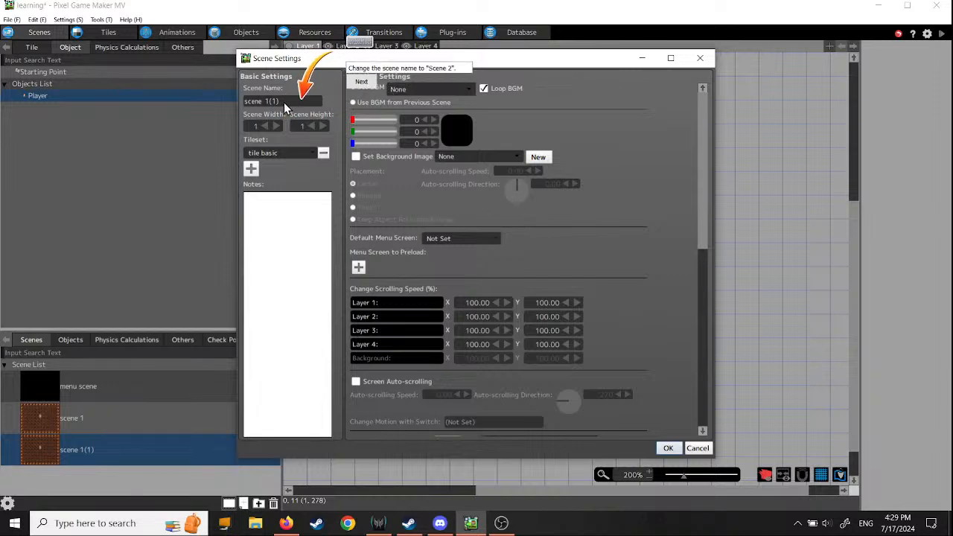
drag(265, 102, 303, 106)
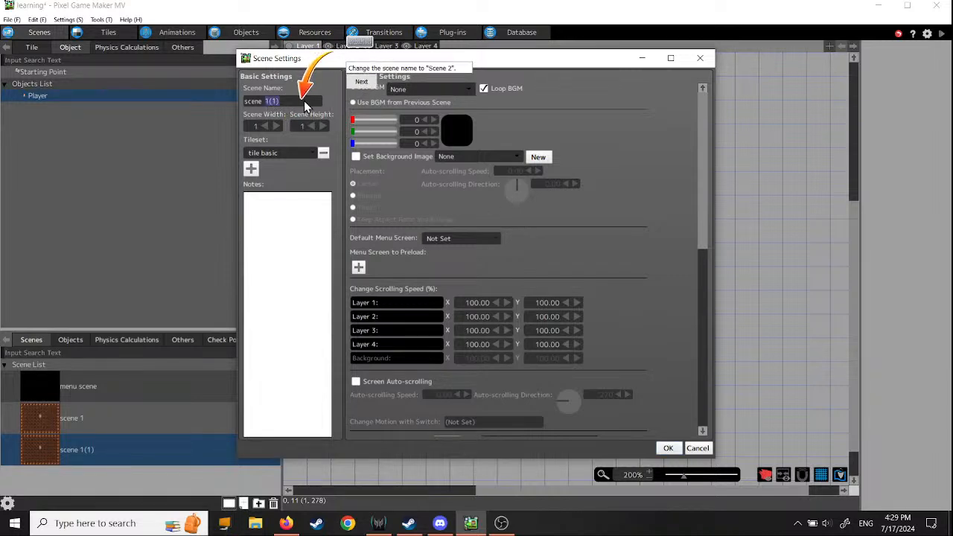
text(2)
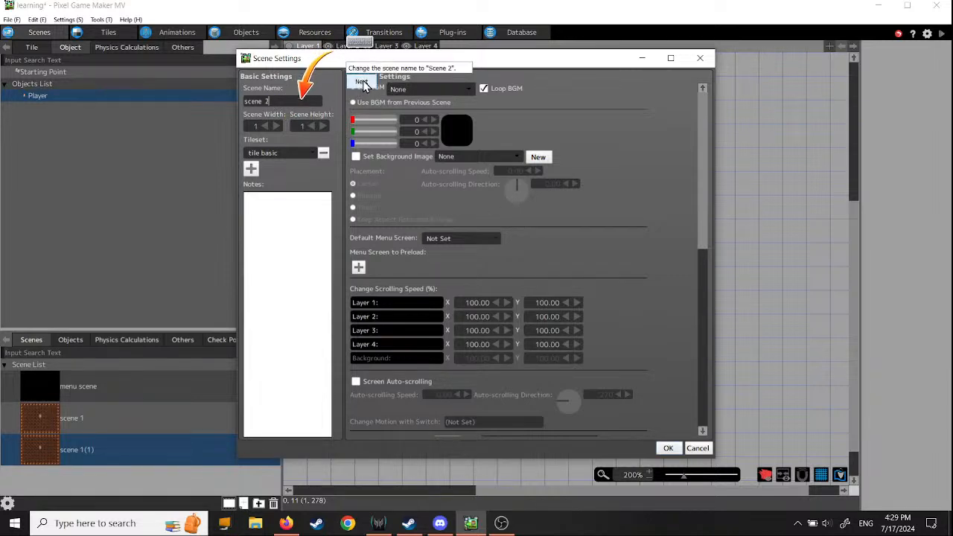
click(668, 448)
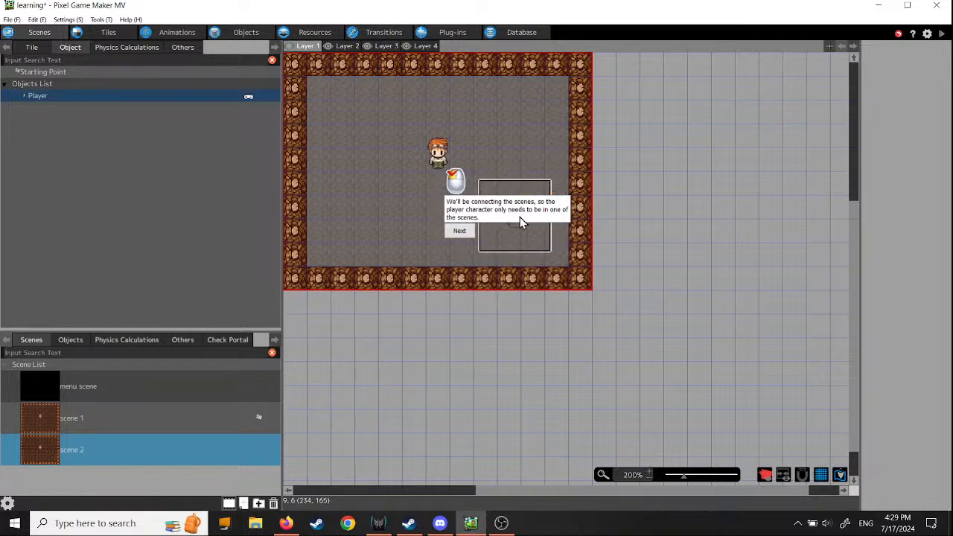
Advance the tutorial and delete the Player object from scene 2's layout objects
click(460, 231)
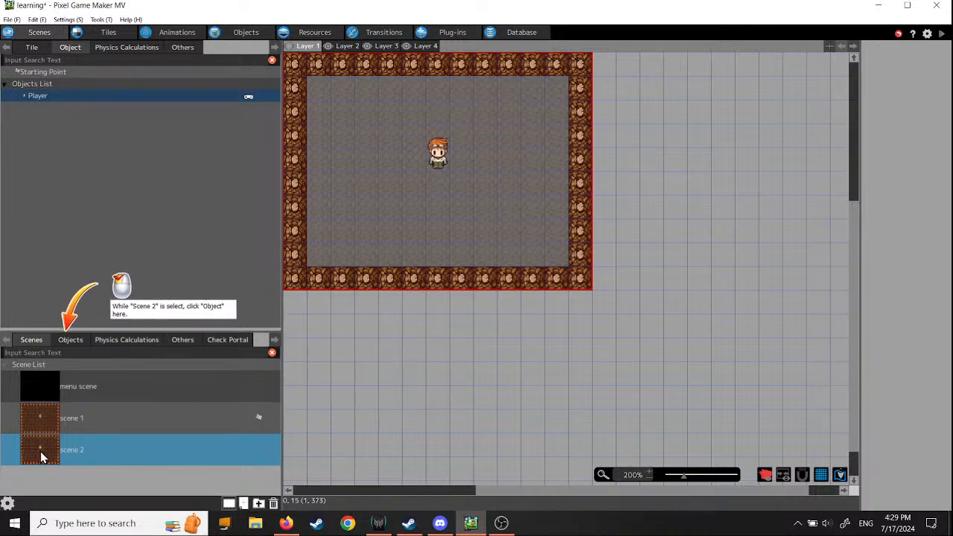
click(73, 340)
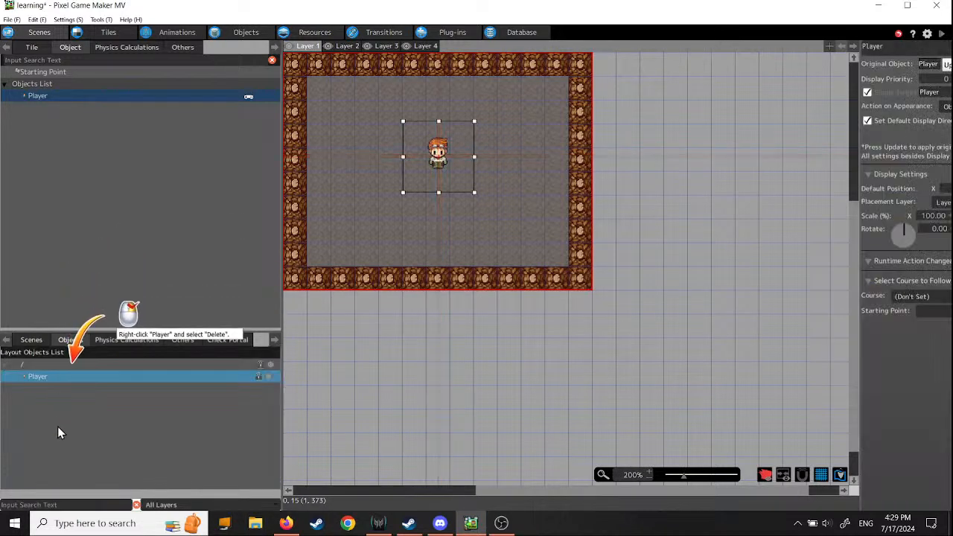
right_click(45, 381)
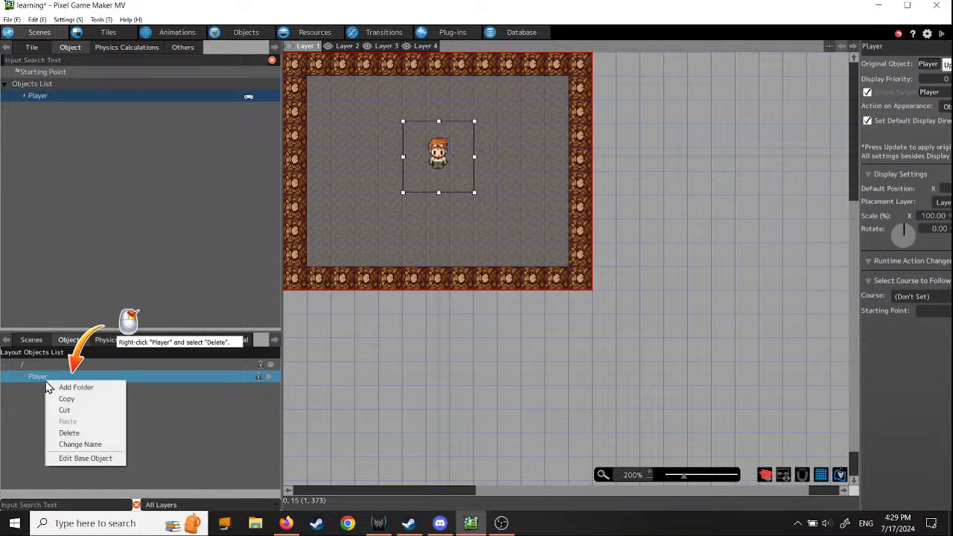
click(74, 434)
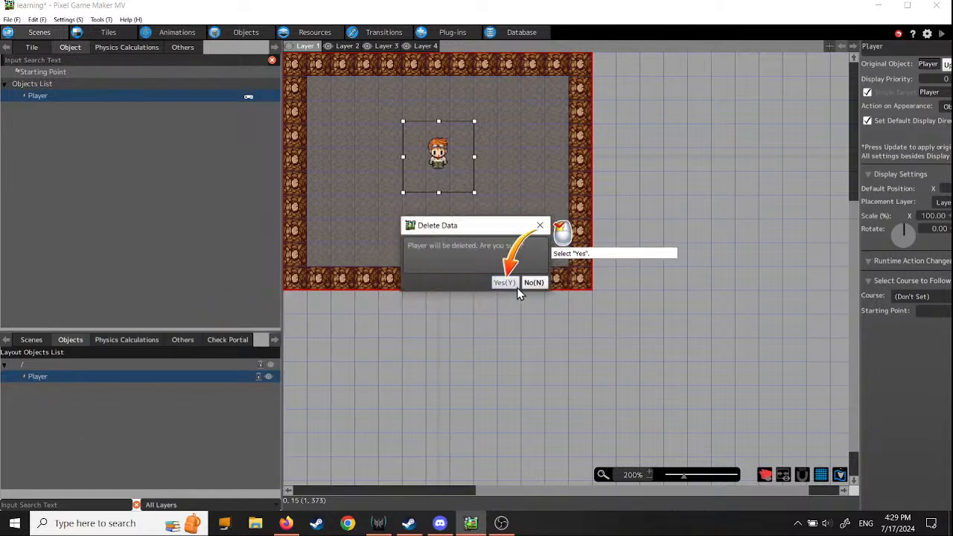
click(507, 285)
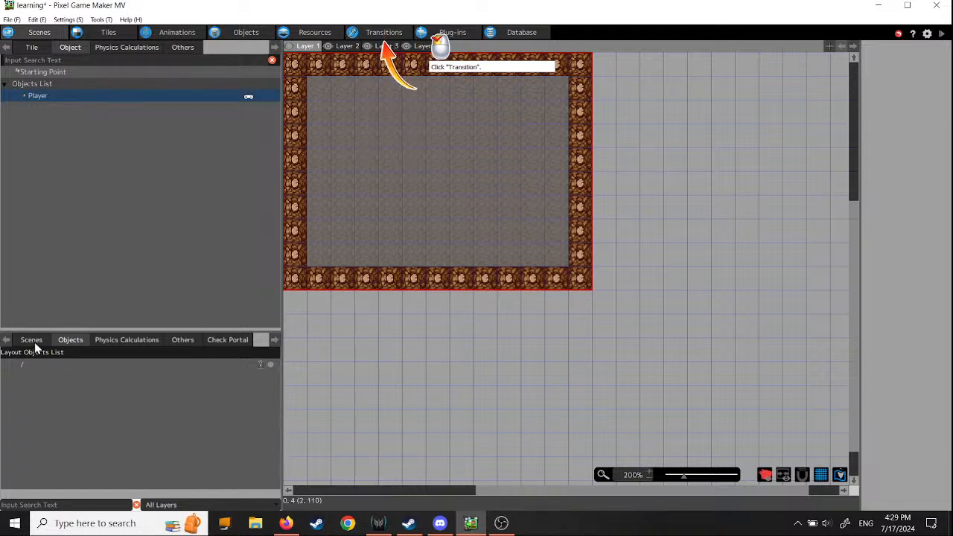
Open the scene transitions, advance the tutorial's connection notes, and add a new portal under Portal Transfer
click(384, 32)
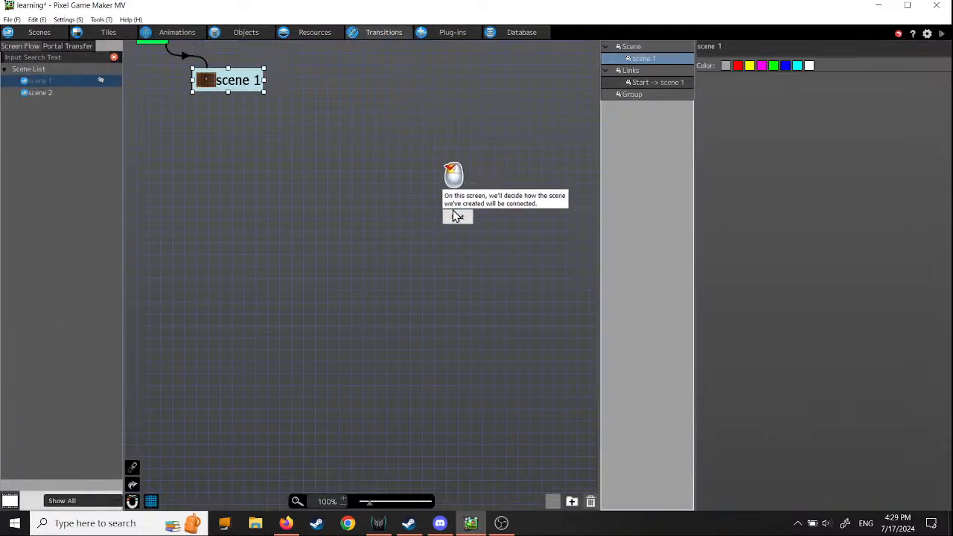
middle_drag(268, 158, 316, 292)
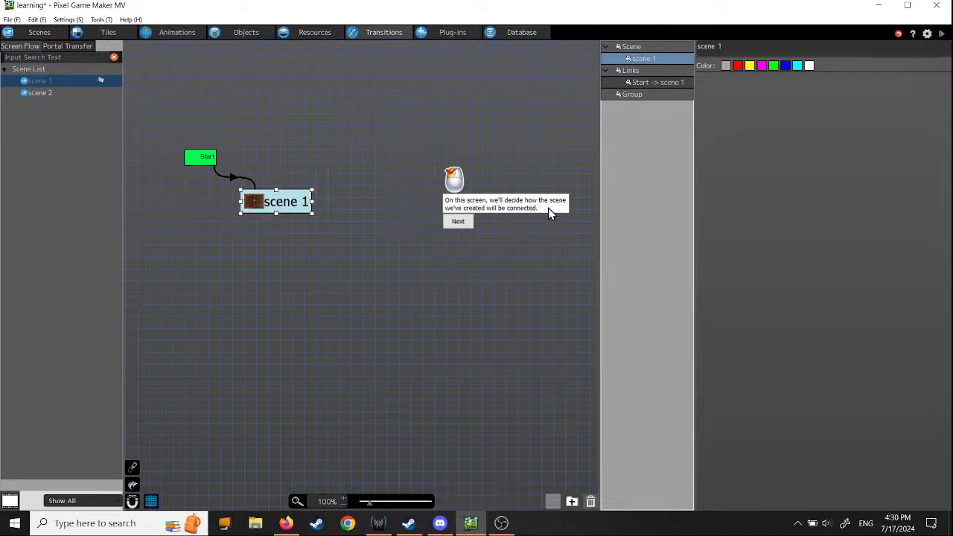
click(457, 222)
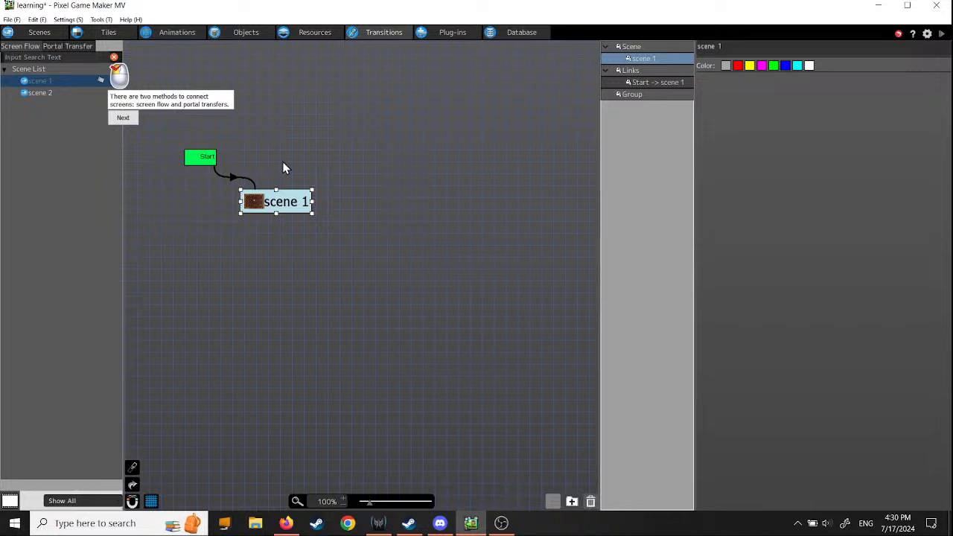
click(124, 119)
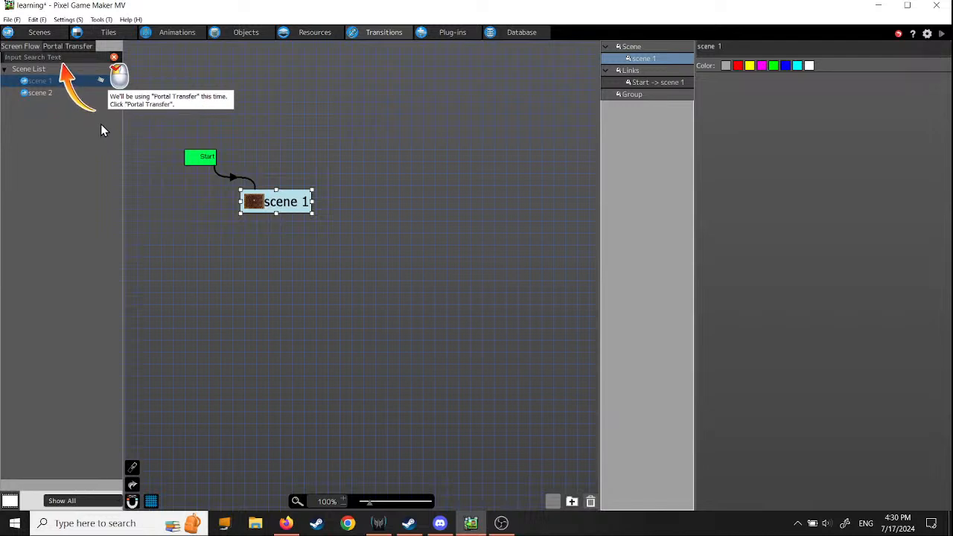
click(72, 47)
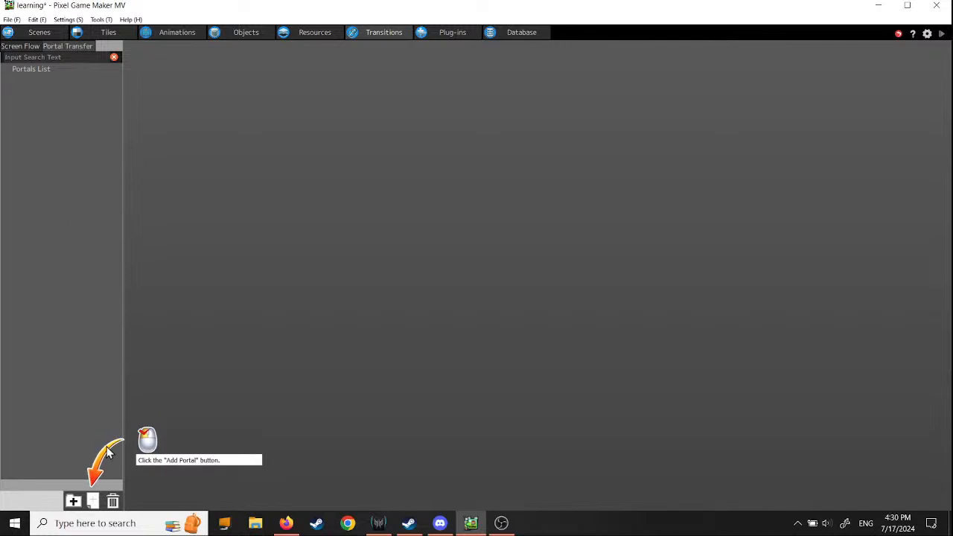
click(93, 502)
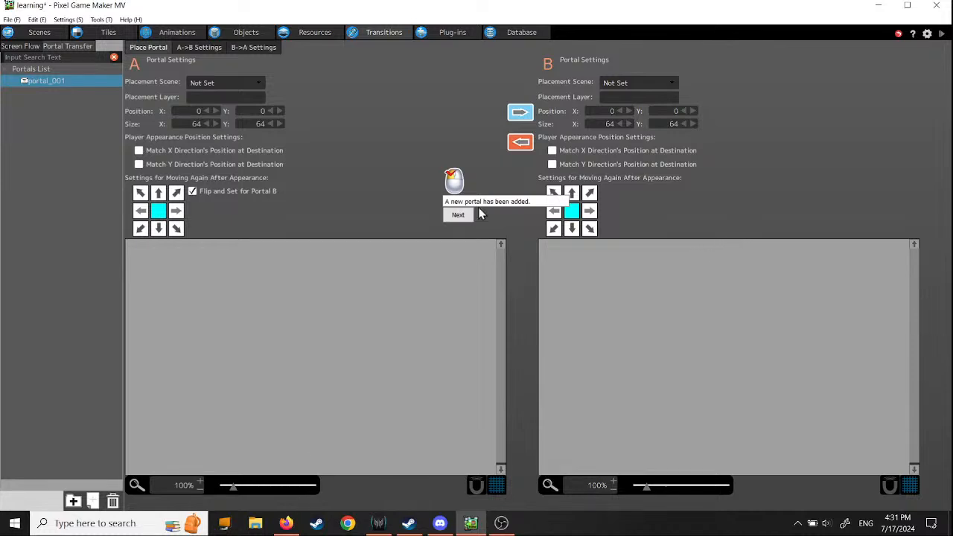
Advance the tutorial through its portal notes to the instruction for portal A's placement scene
click(460, 214)
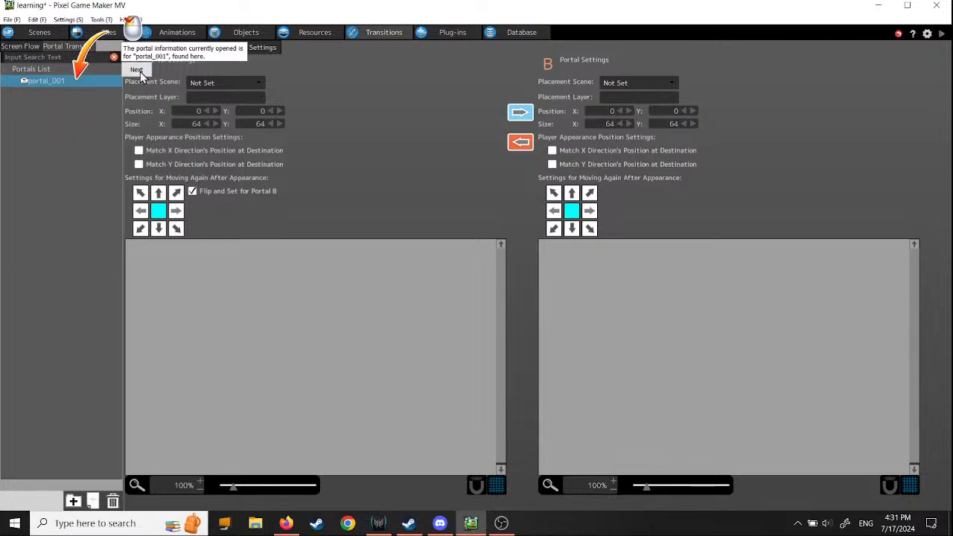
click(72, 82)
click(65, 136)
click(78, 81)
click(136, 69)
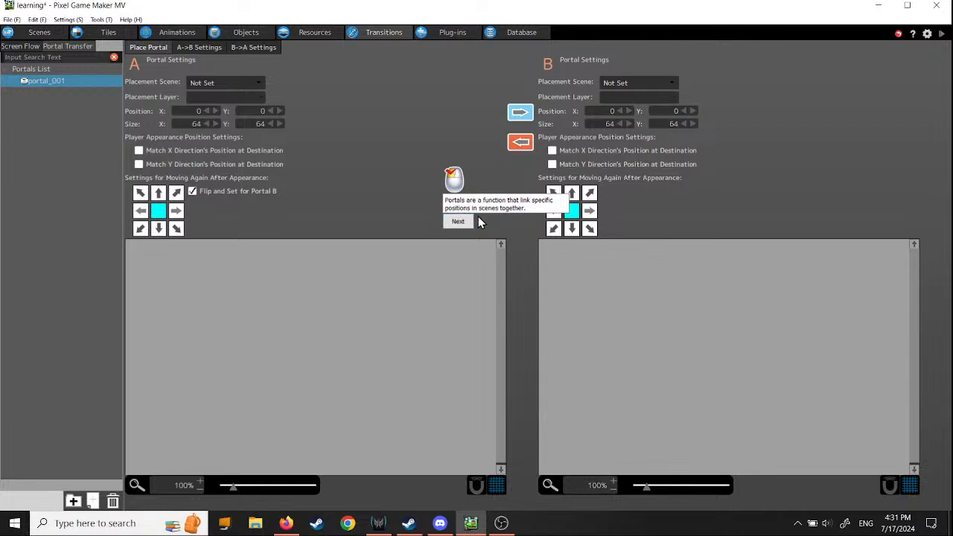
click(457, 221)
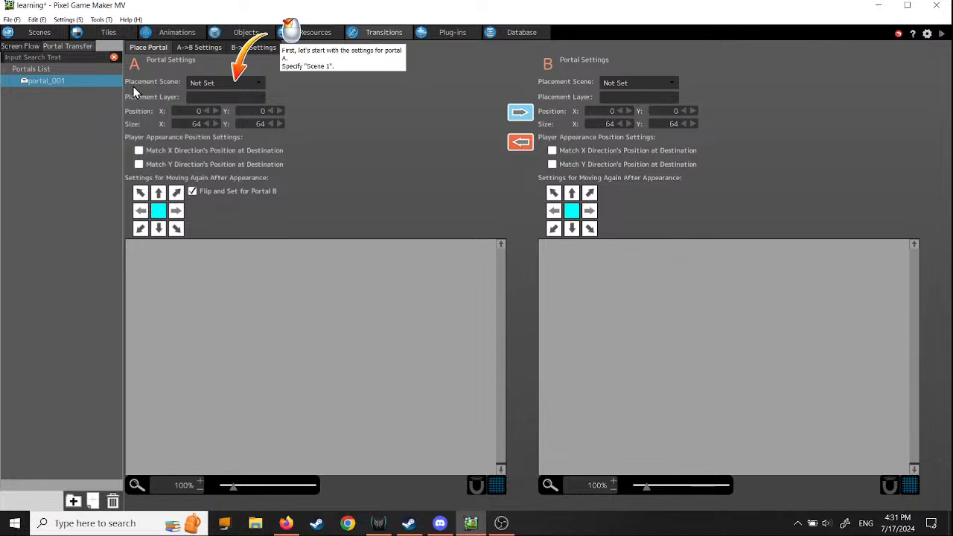
Assign portal A to scene 1, keep it on Layer 1, and advance the tutorial
click(259, 89)
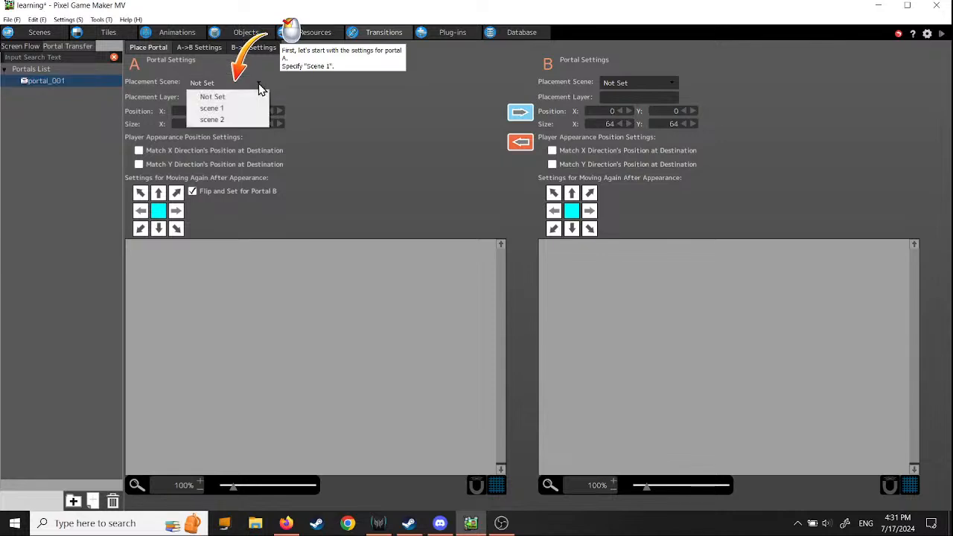
click(211, 108)
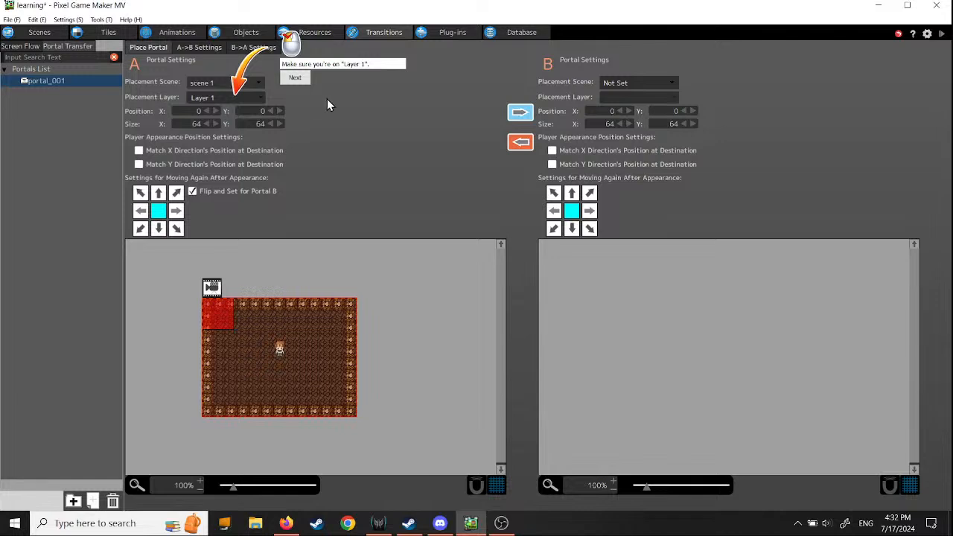
click(295, 79)
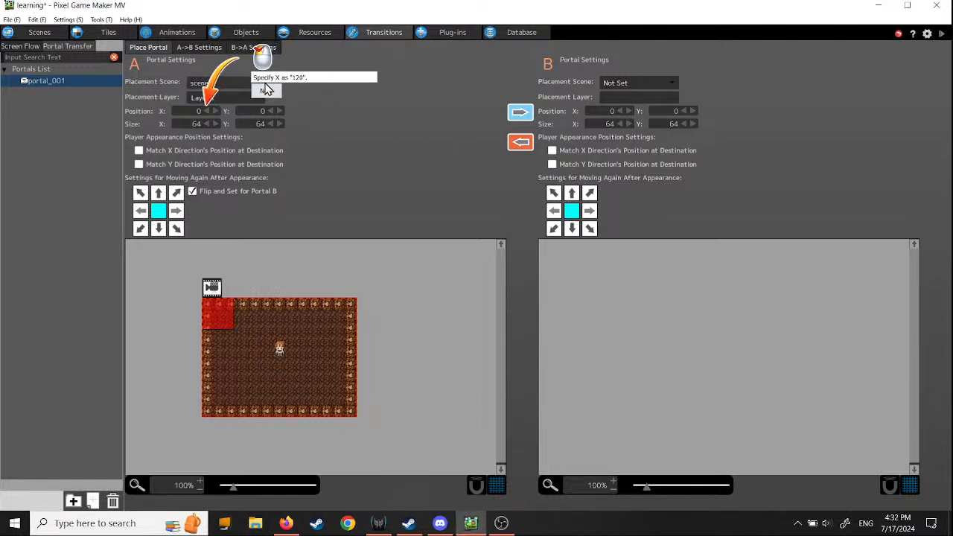
Set portal A's position to X 120 and Y 216, following the tutorial
click(195, 111)
text(120)
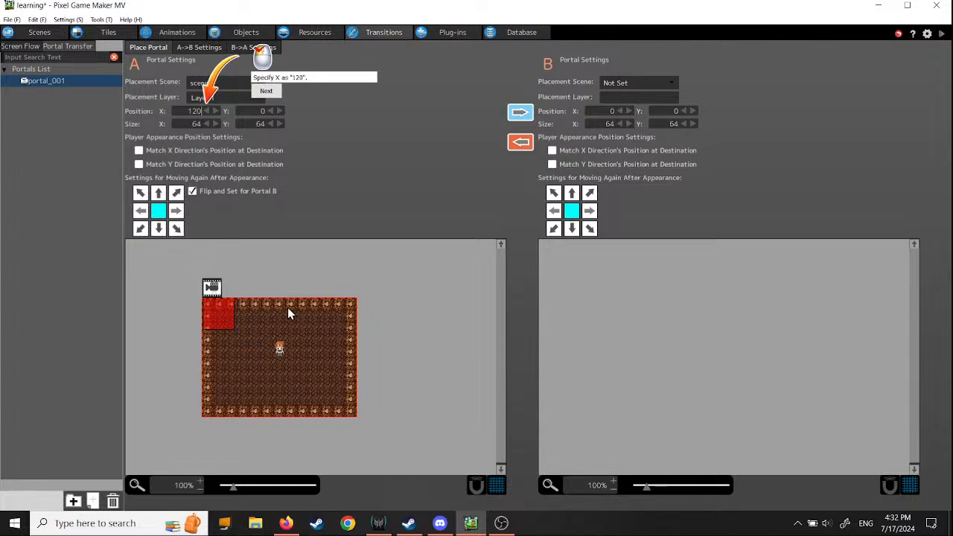
click(268, 93)
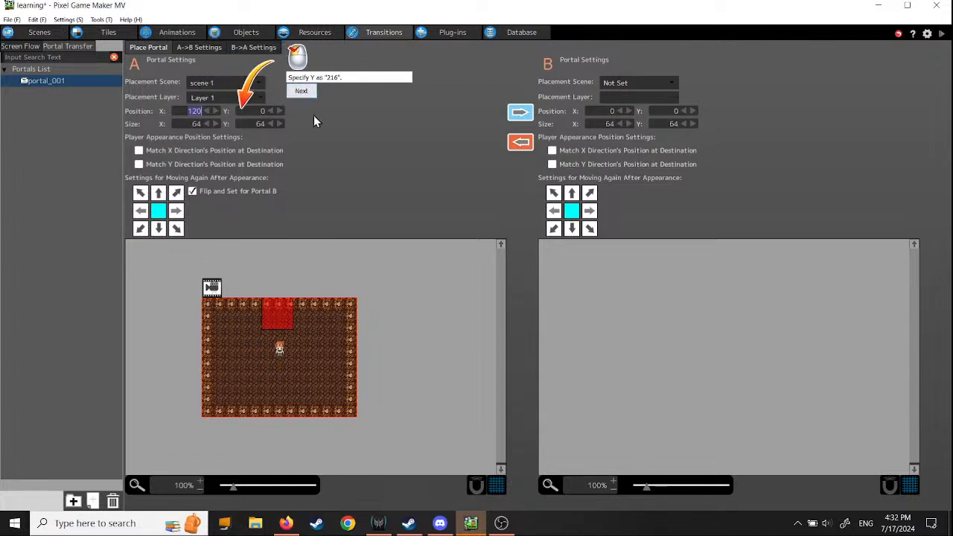
click(260, 111)
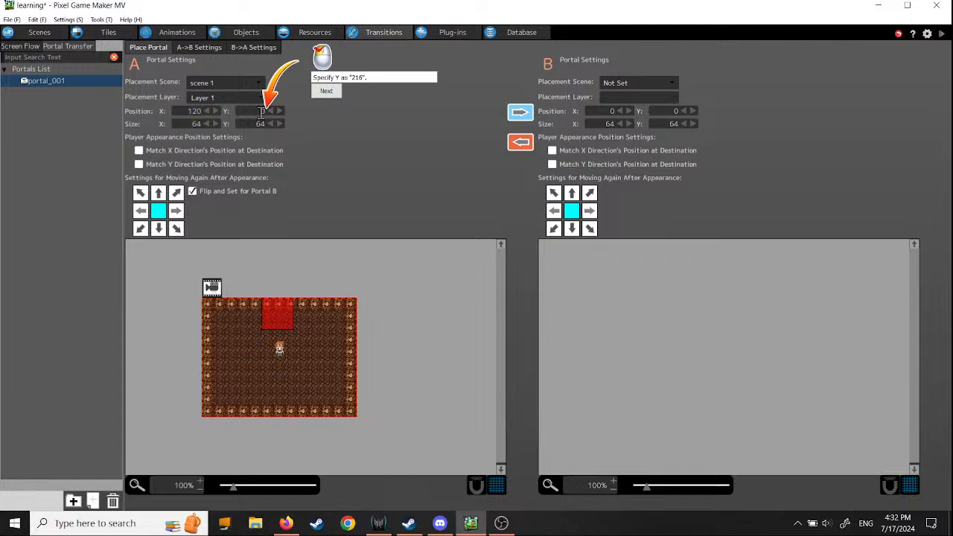
text(216)
click(326, 92)
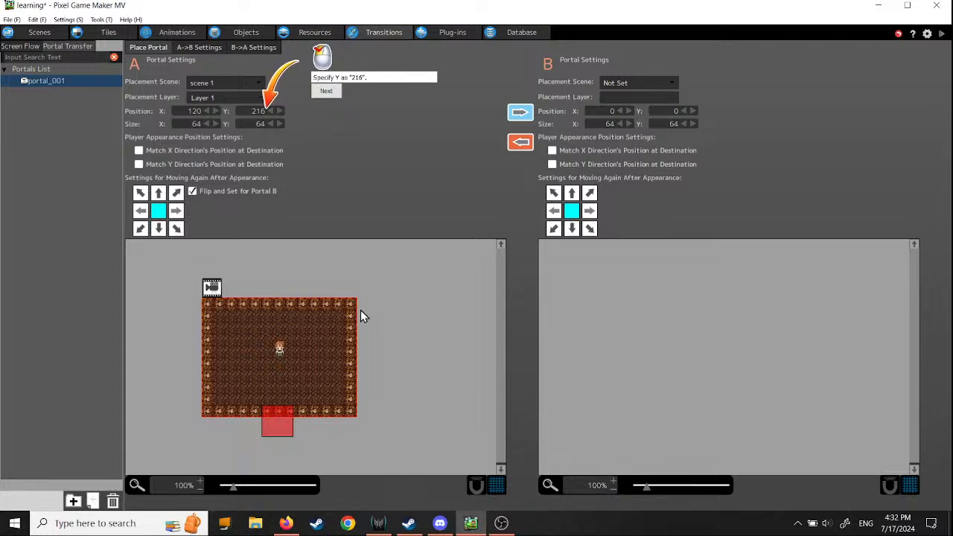
click(326, 91)
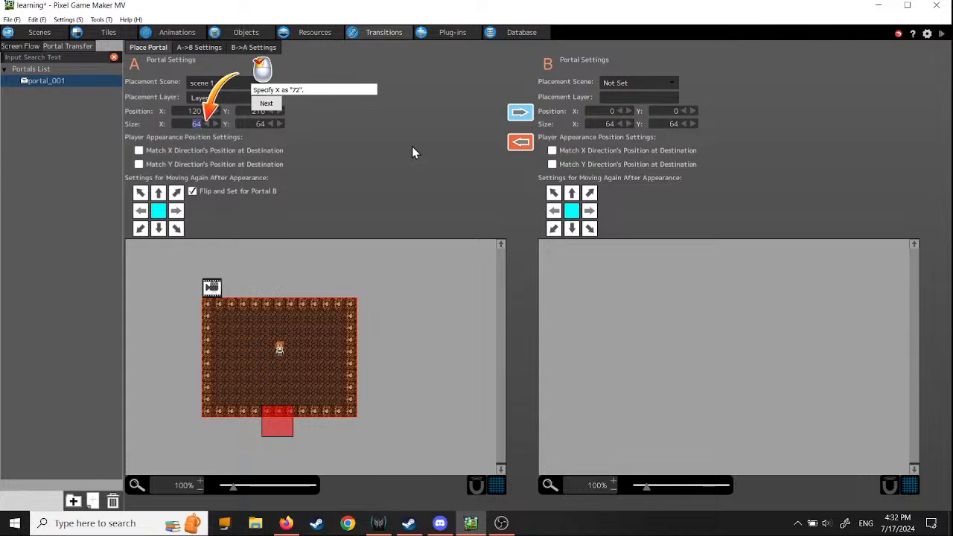
Set portal A's size to X 72 and Y 24, and enable matching the X direction's position at the destination
text(2)
key(Return)
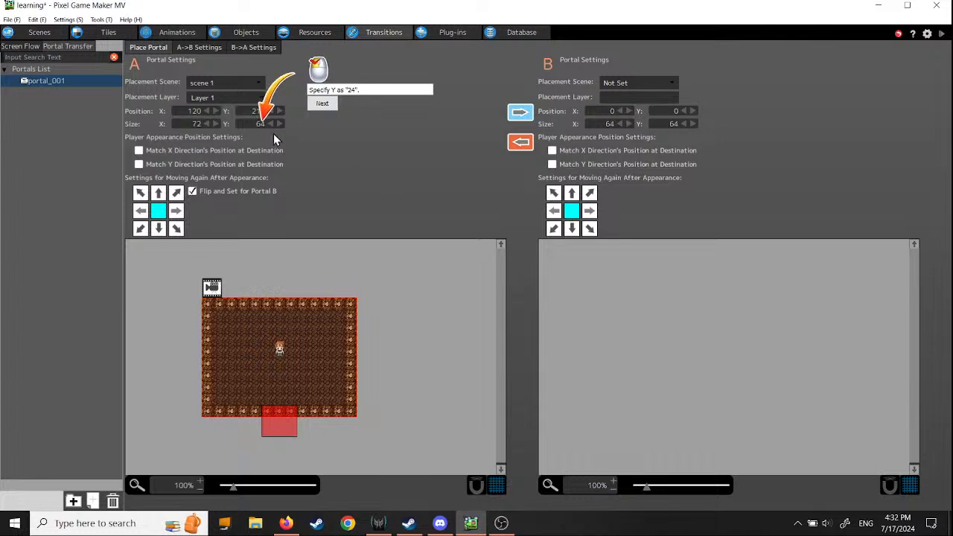
click(253, 125)
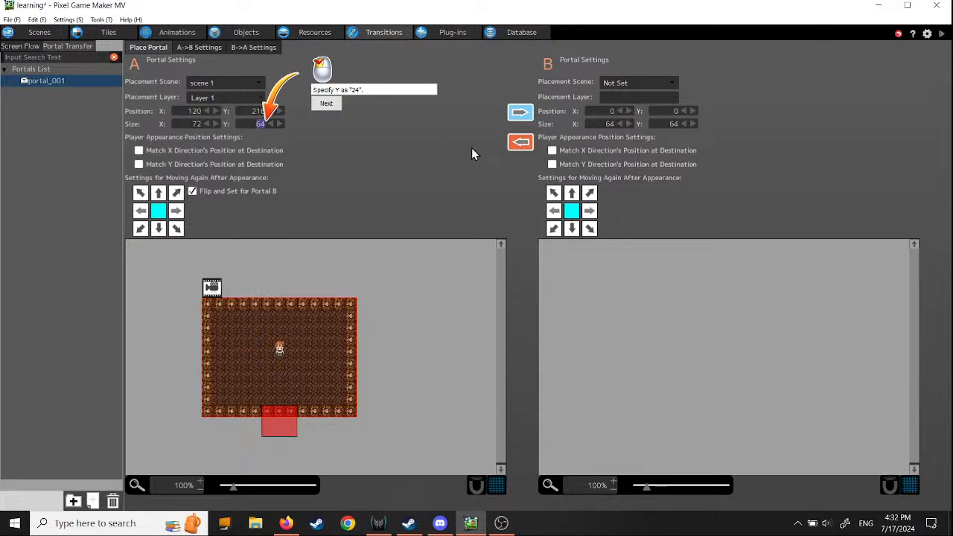
text(24)
key(Return)
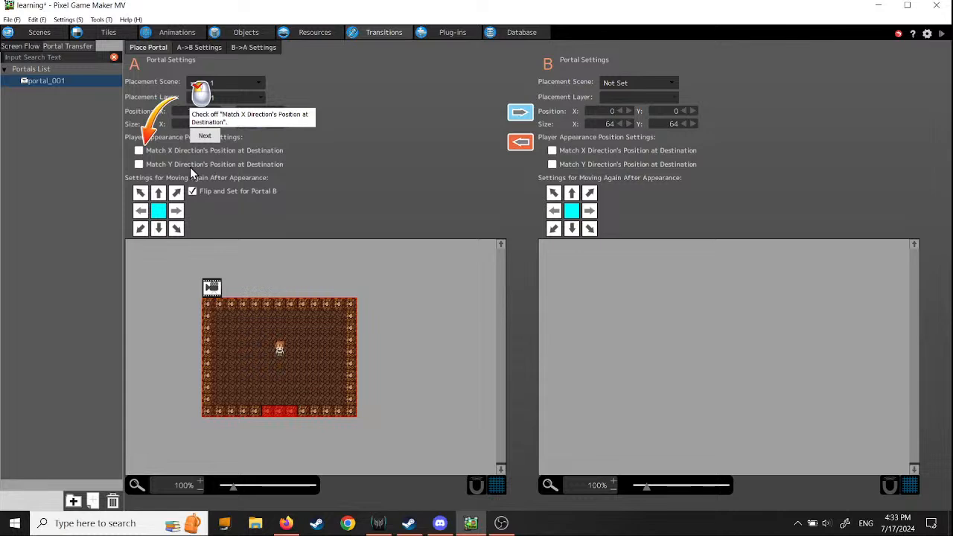
click(138, 151)
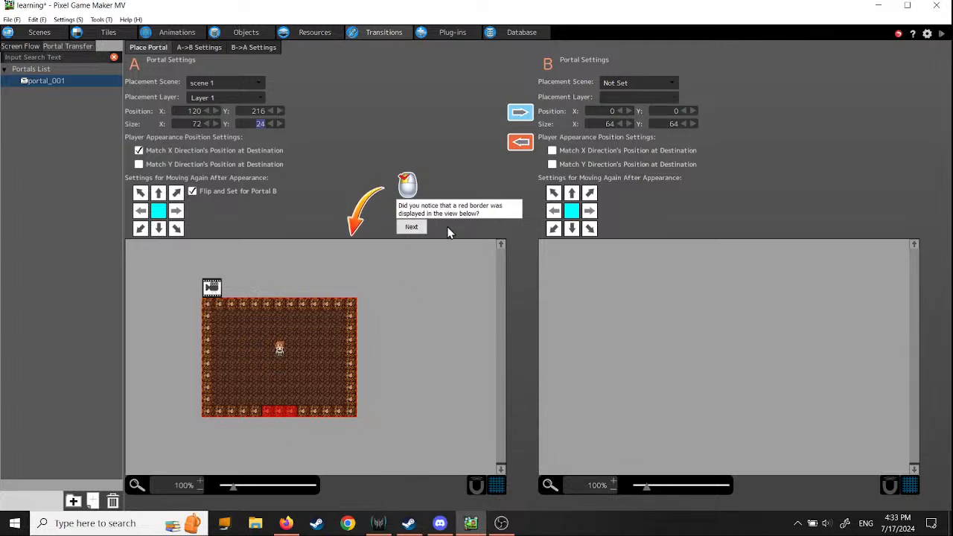
click(415, 229)
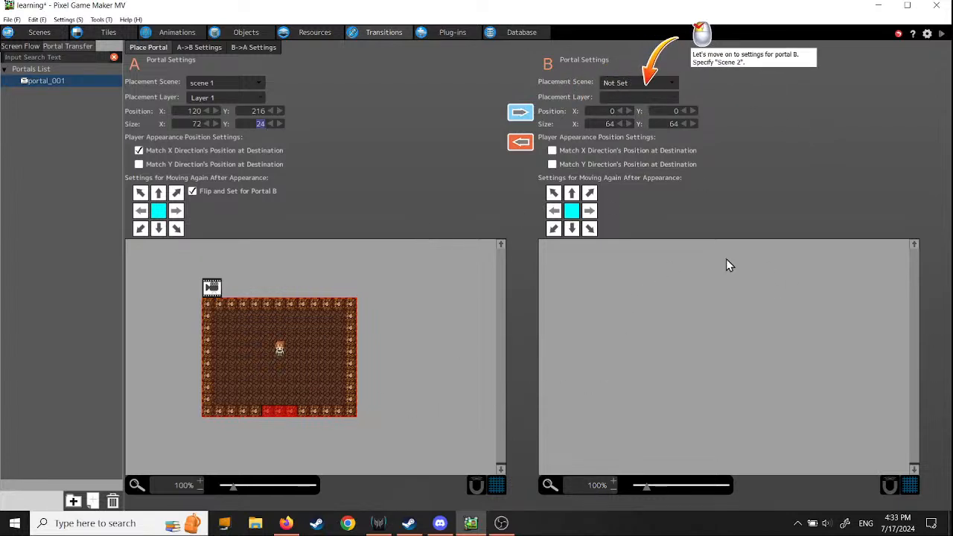
Assign portal B to scene 2 on Layer 1 and set its position to X 120, leaving Y at 0
click(675, 83)
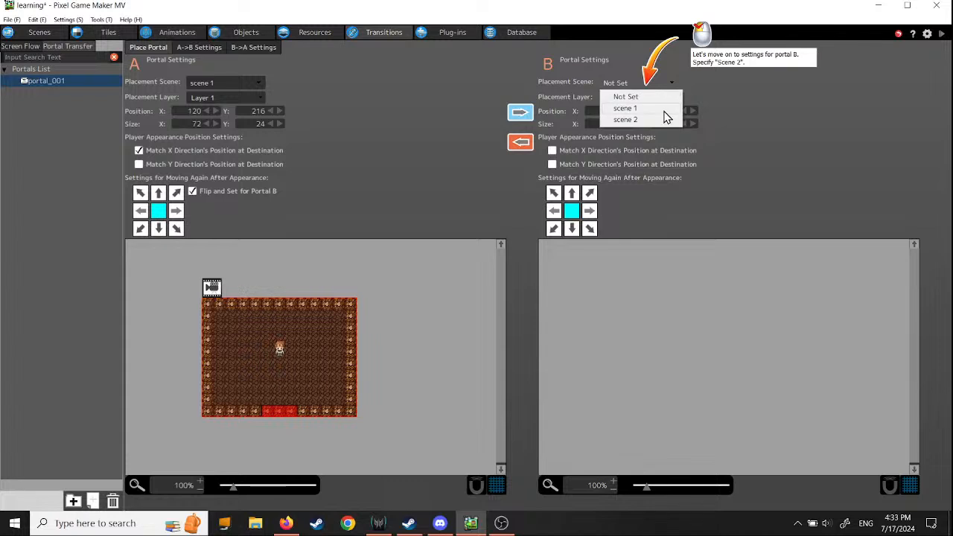
click(654, 120)
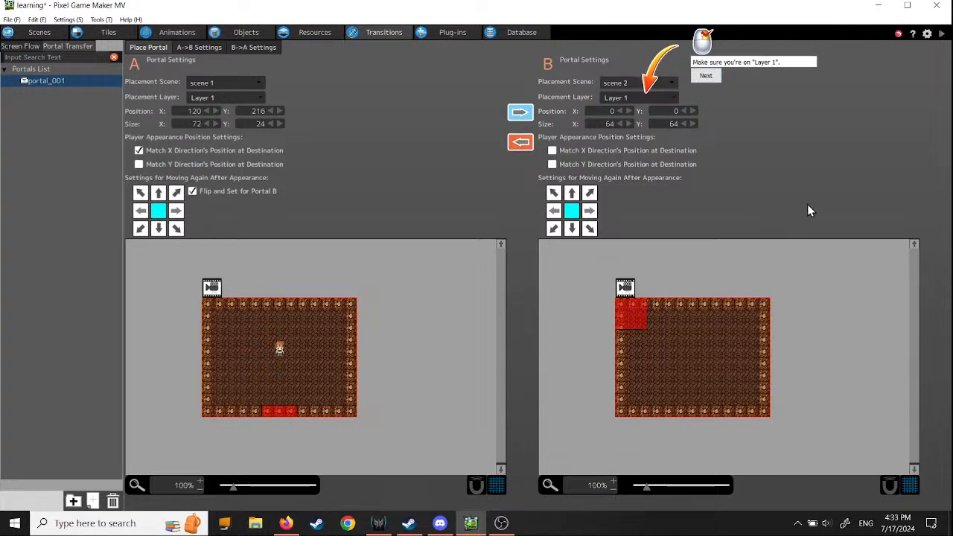
click(713, 78)
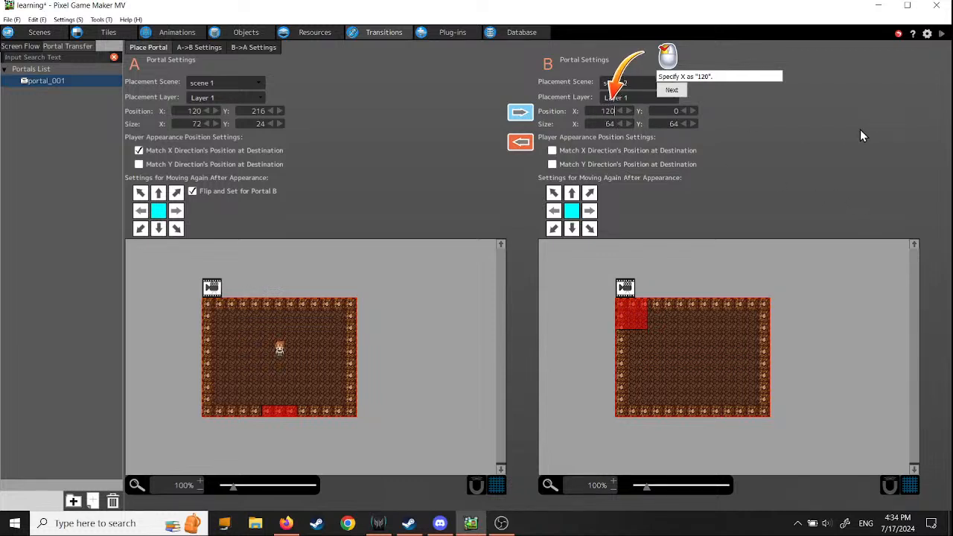
click(671, 91)
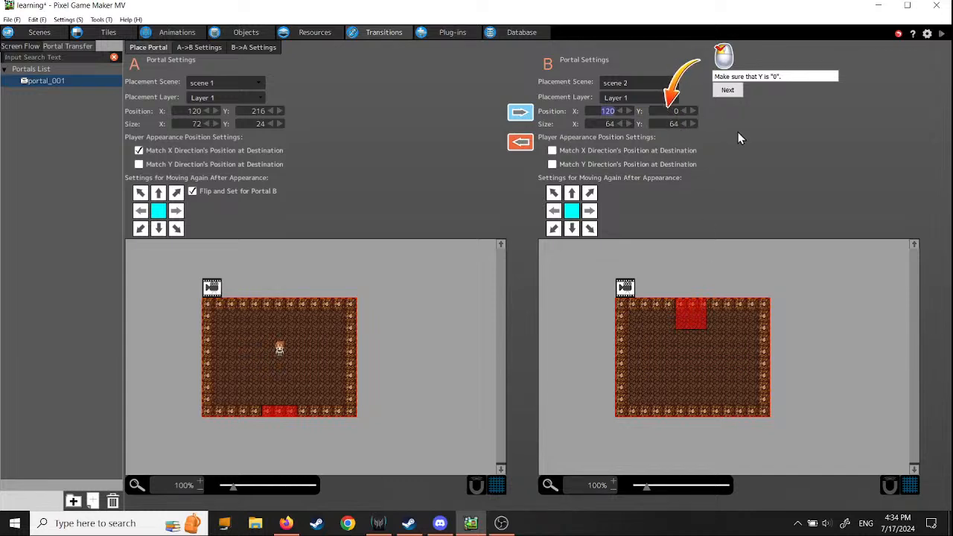
click(726, 90)
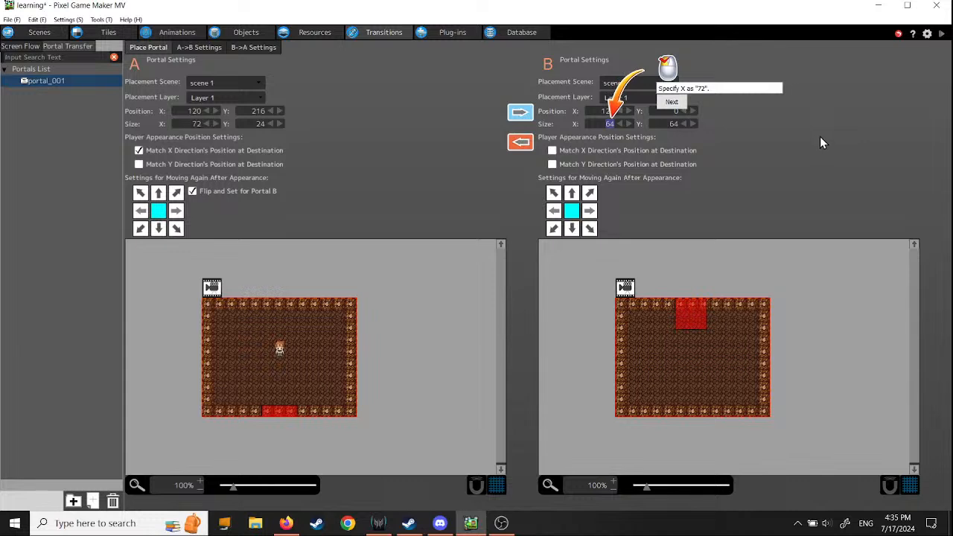
Set portal B's size to X 72 and Y 24, advancing the tutorial
text(2)
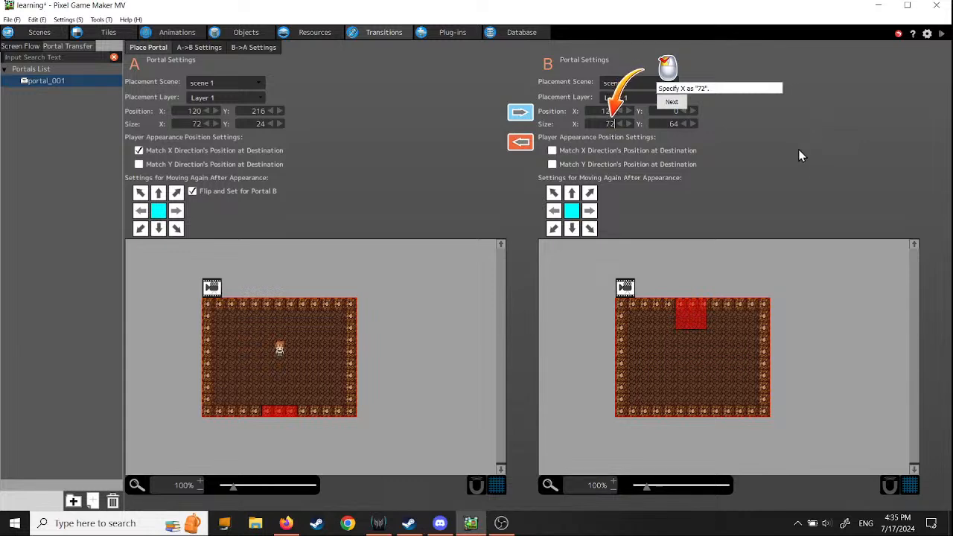
click(674, 102)
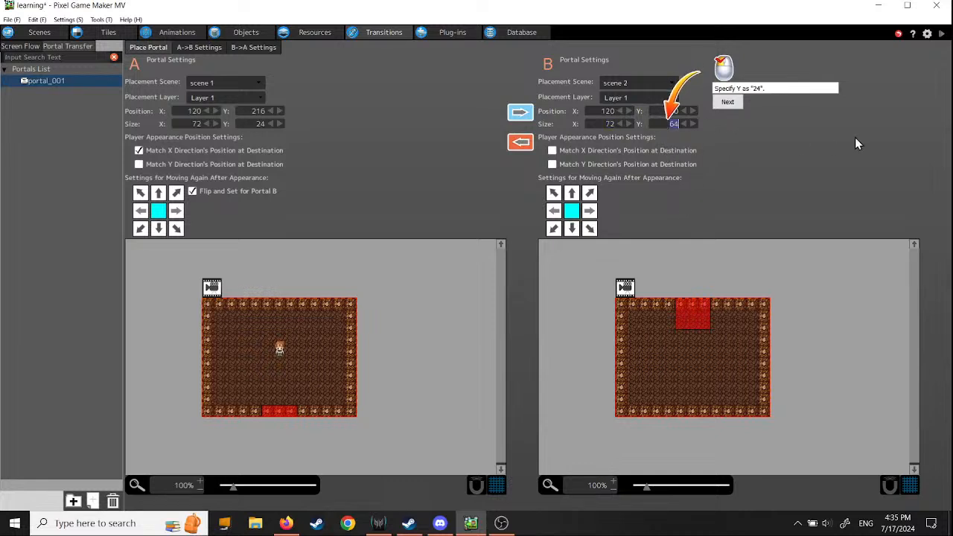
text(24)
click(728, 106)
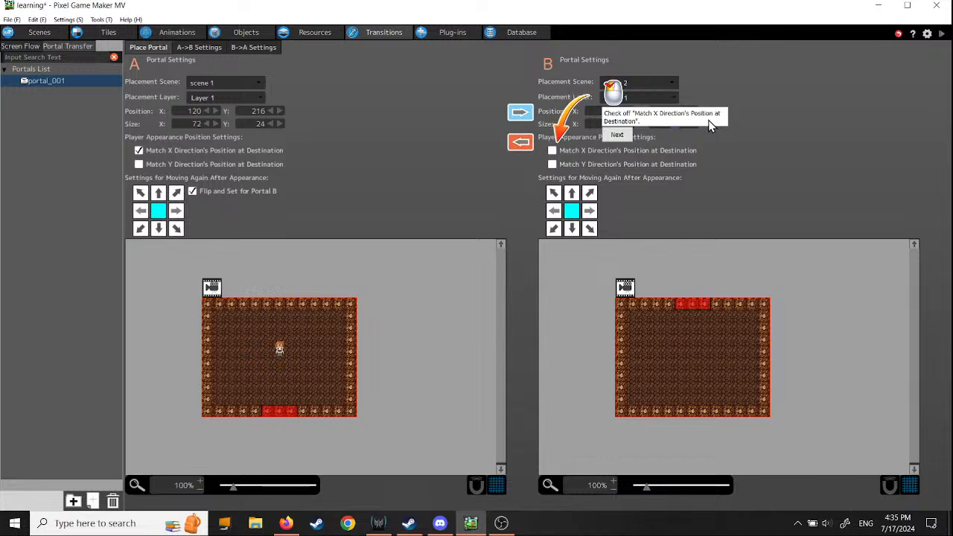
Enable matching the X direction's position for portal B, and set portal A's re-movement direction to down, flipped for portal B
click(618, 151)
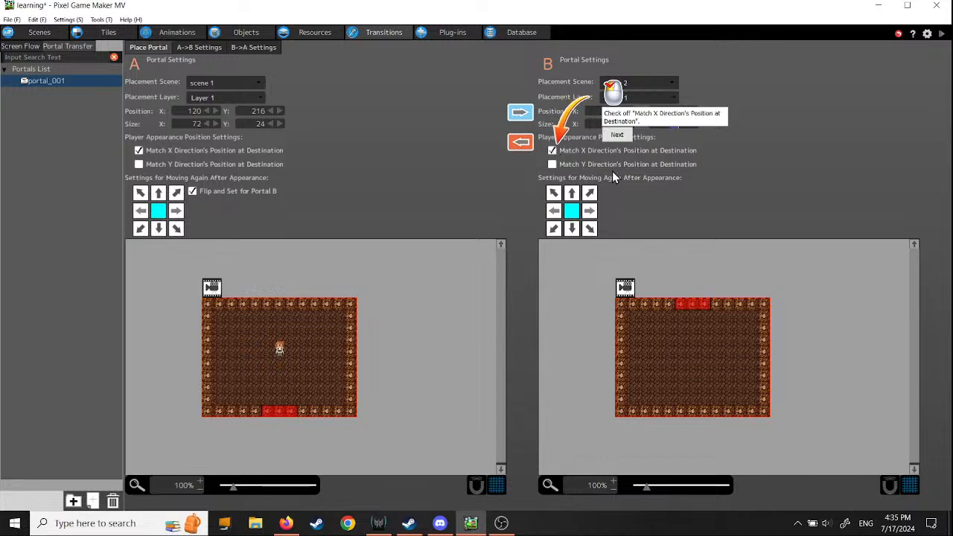
click(617, 135)
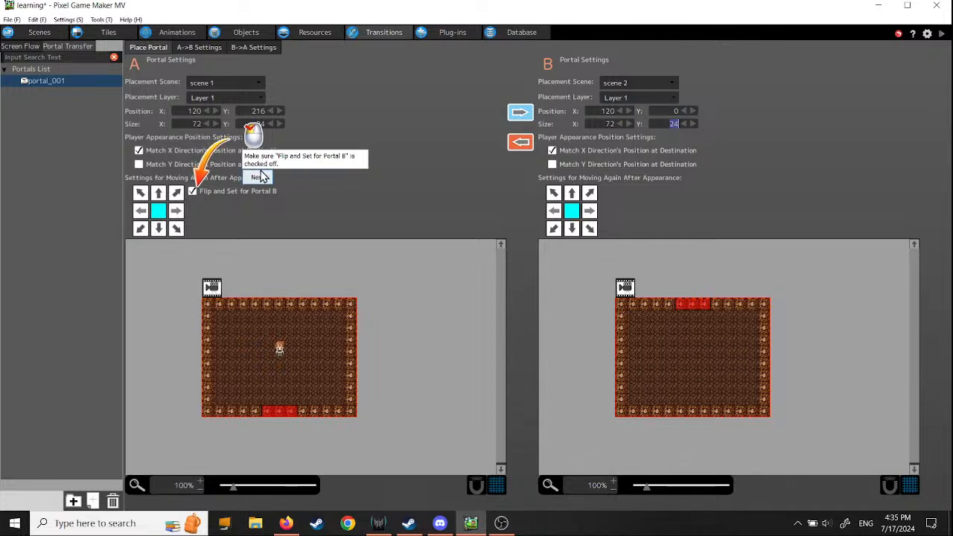
double_click(194, 192)
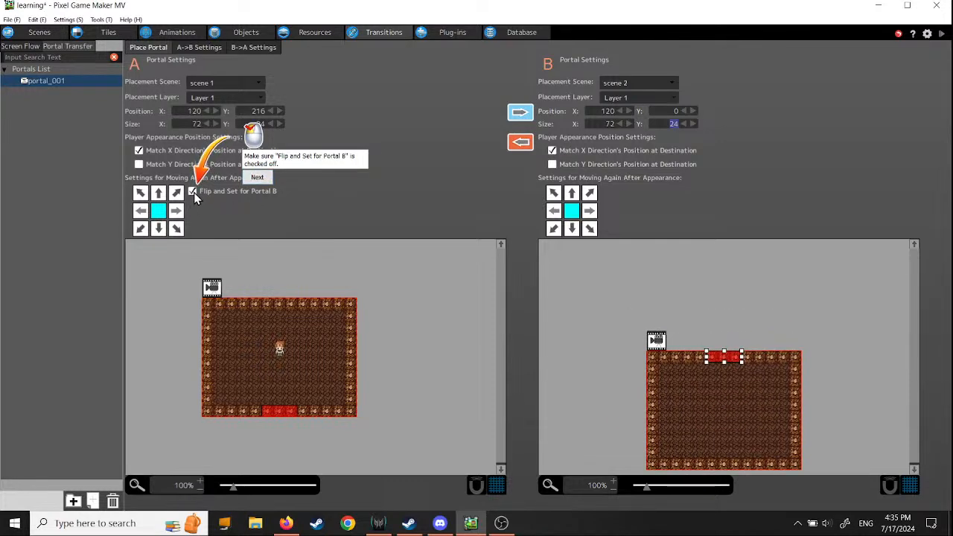
click(259, 179)
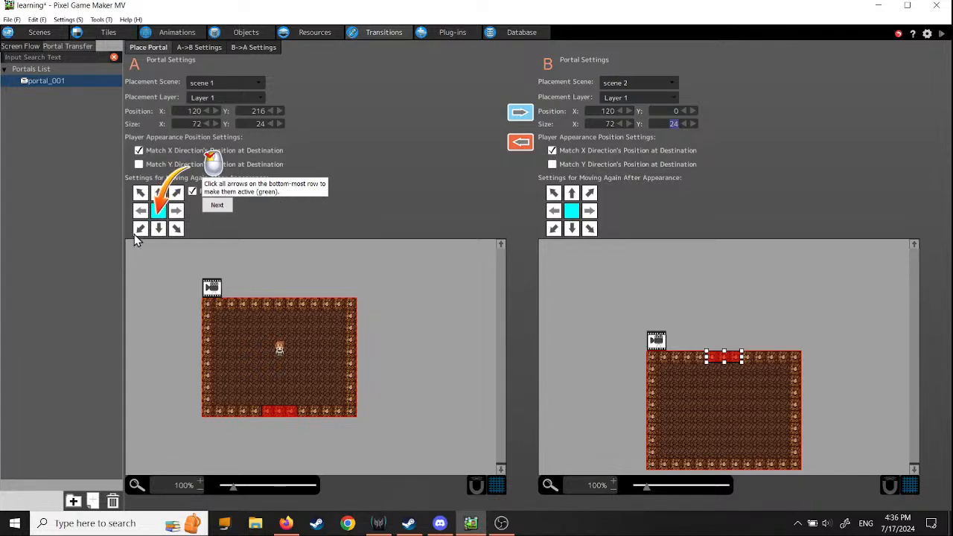
click(159, 229)
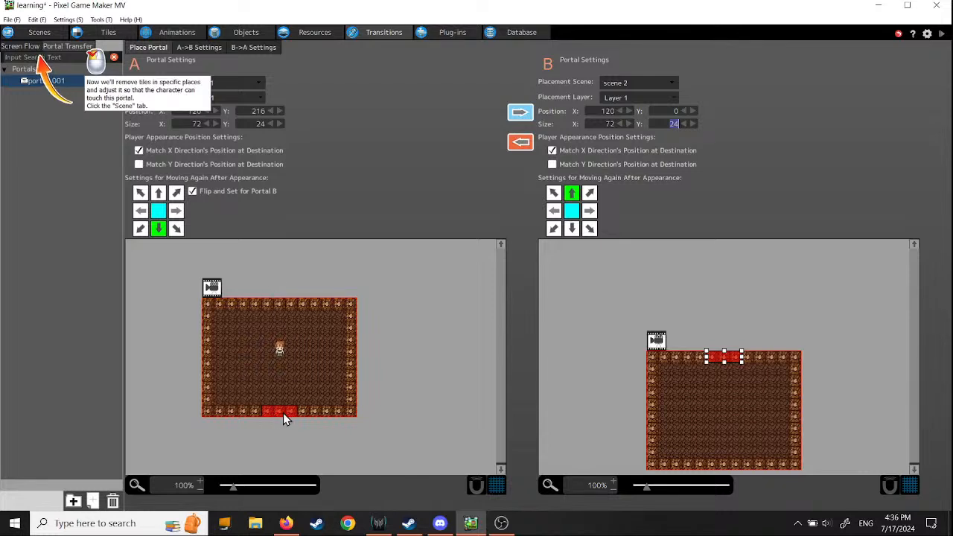
Open scene 1 and erase the wall tiles from 5,9 to 7,9 where the portal sits
click(32, 33)
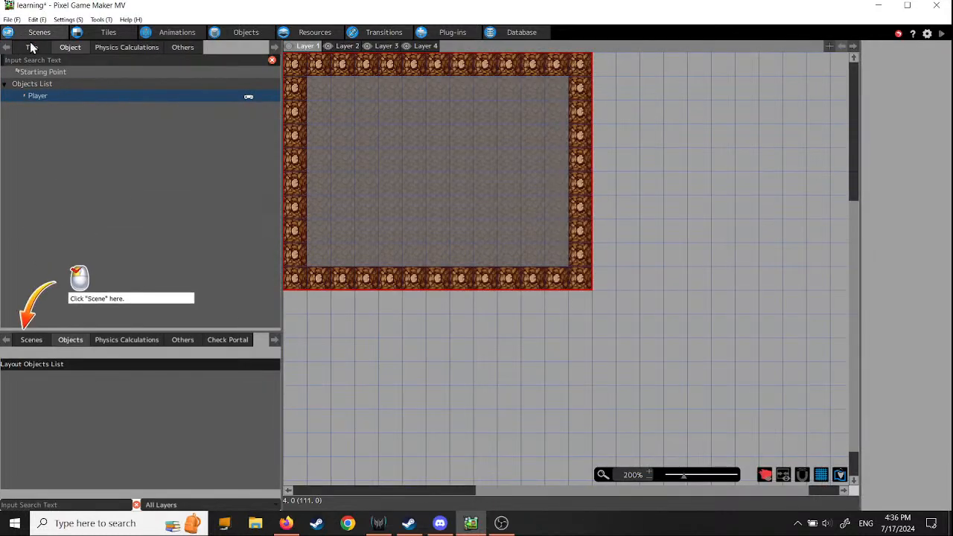
click(26, 342)
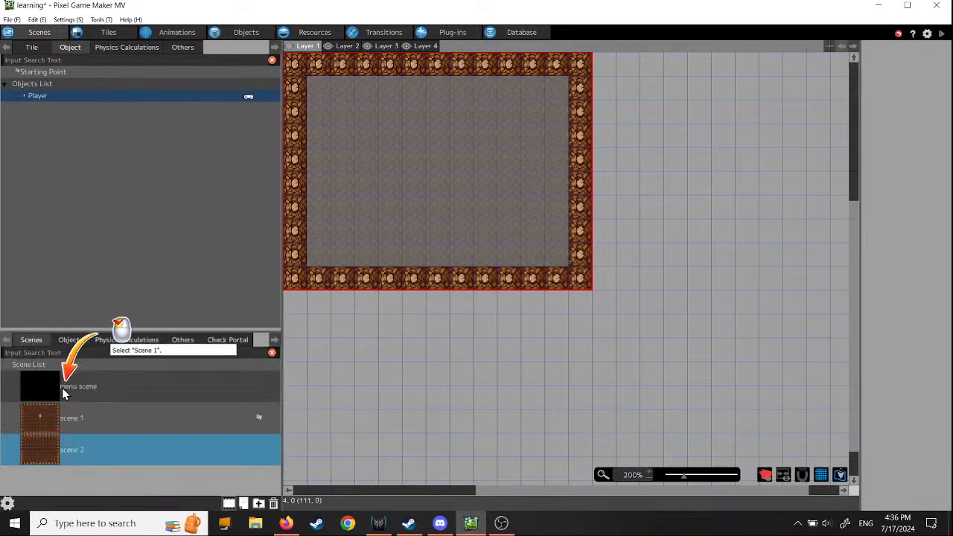
click(63, 420)
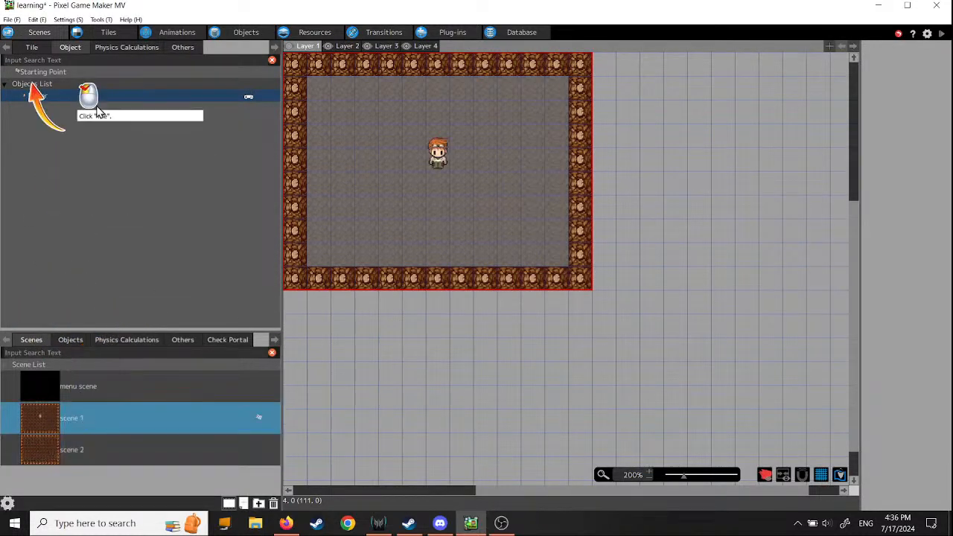
click(32, 48)
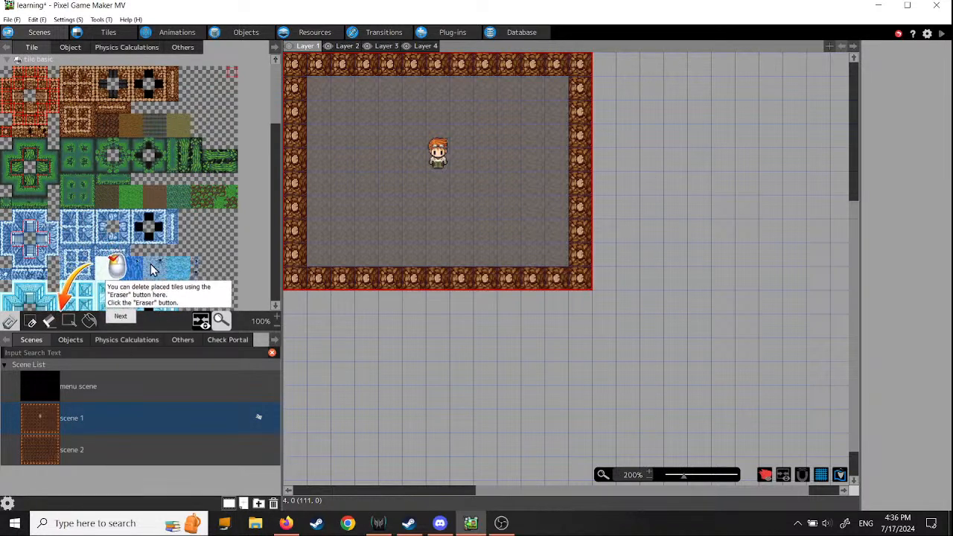
click(49, 322)
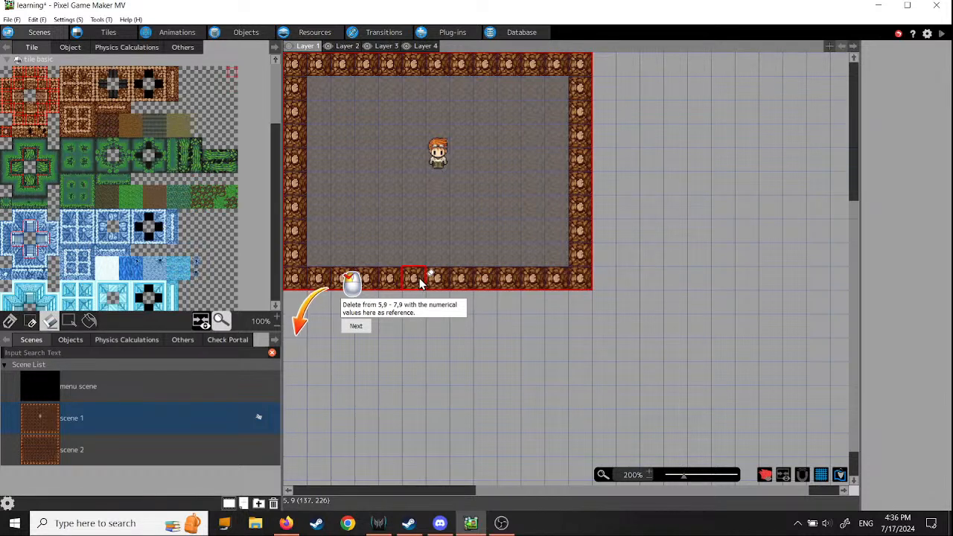
drag(422, 283, 464, 281)
Open scene 2 and erase the wall tiles from 5,0 to 7,0, advancing the tutorial
click(47, 456)
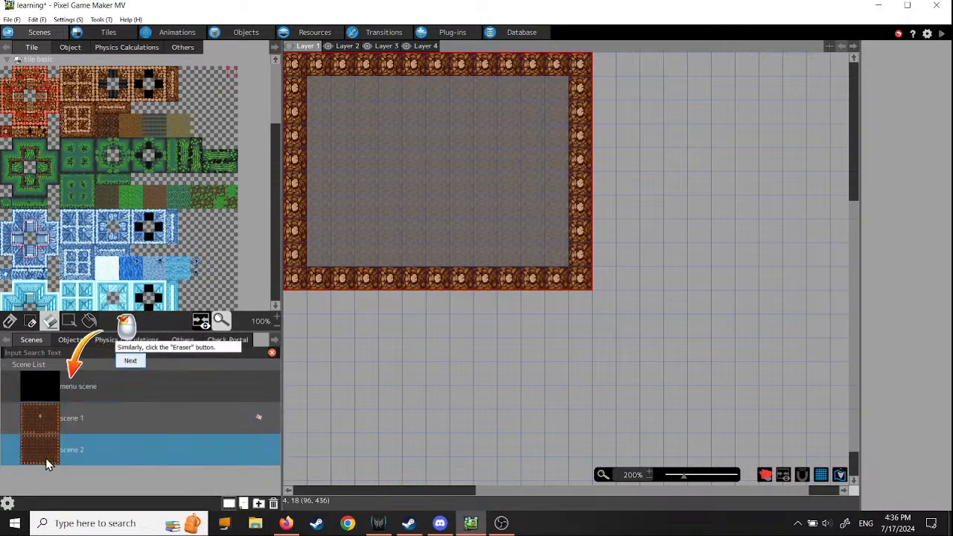
click(51, 325)
click(123, 303)
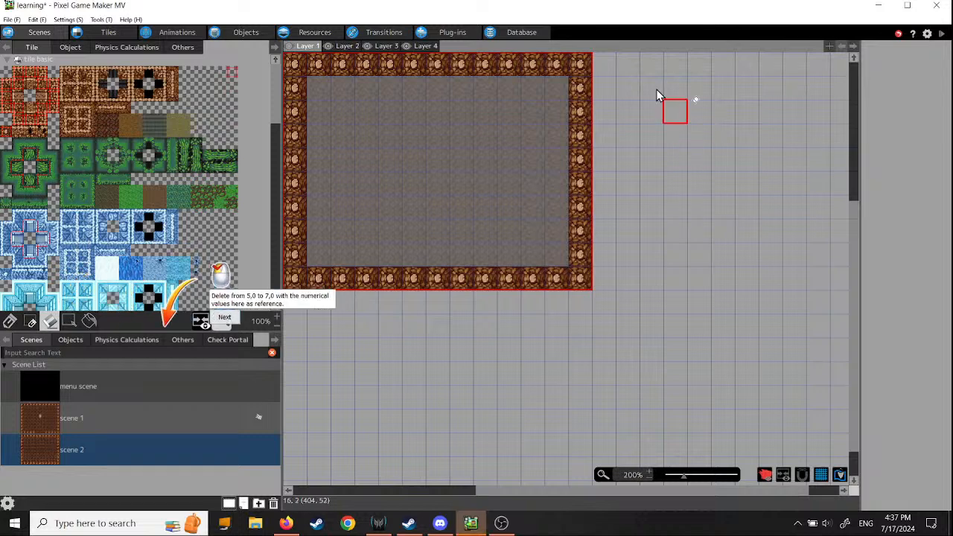
click(416, 66)
drag(443, 72, 460, 66)
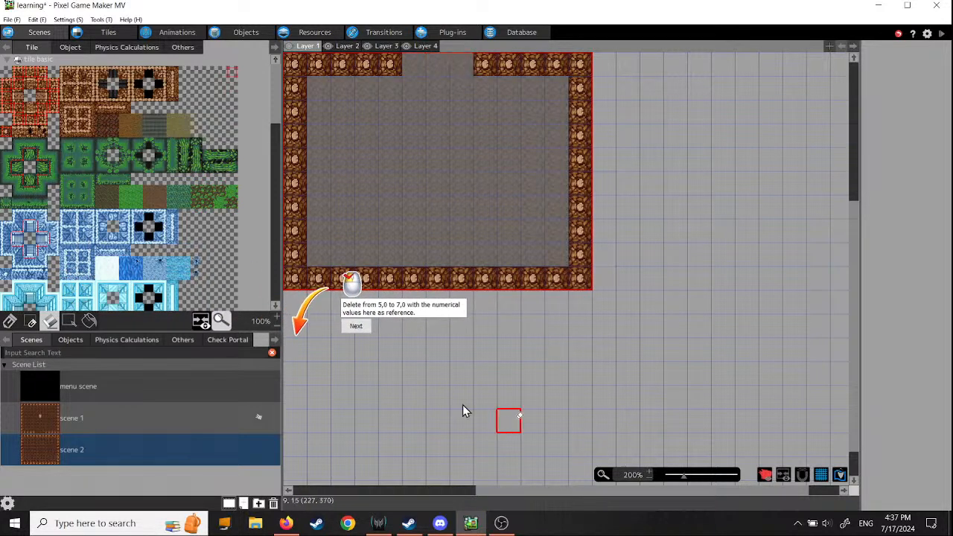
click(356, 328)
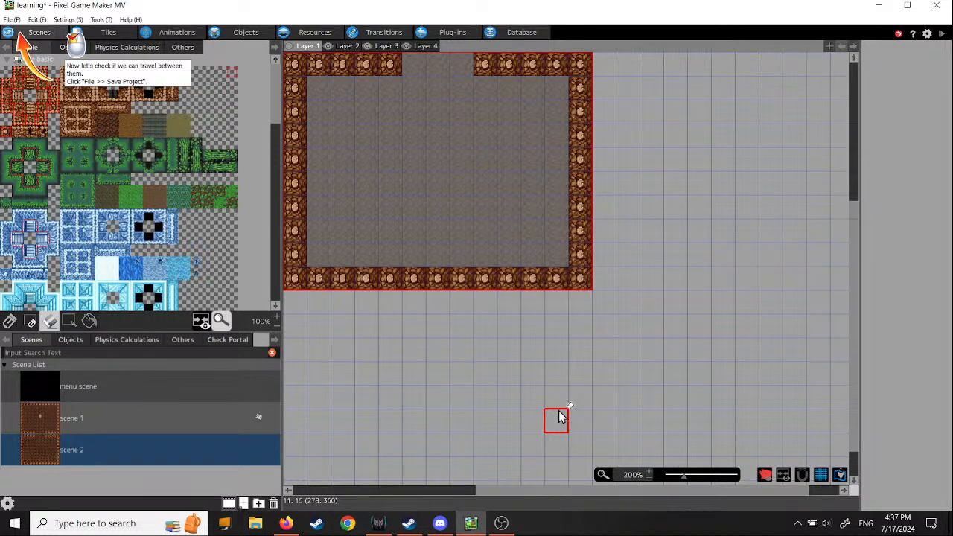
Save the project and start a test play in a maximized game window
scroll(559, 417, down, 1)
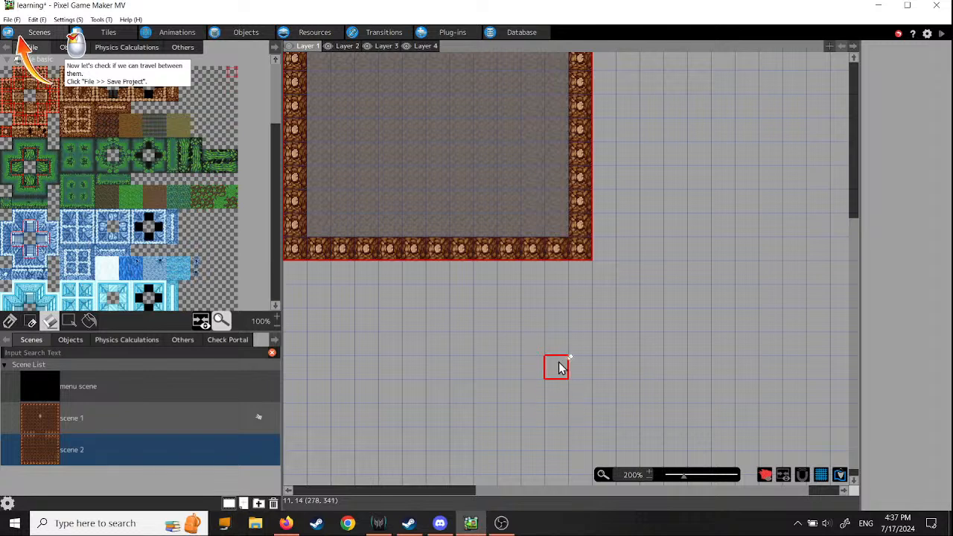
click(12, 20)
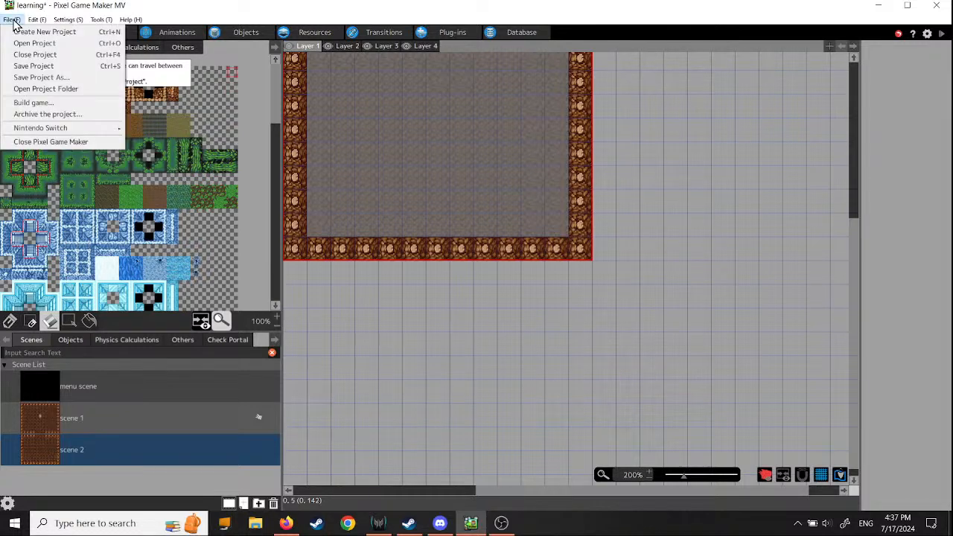
click(36, 67)
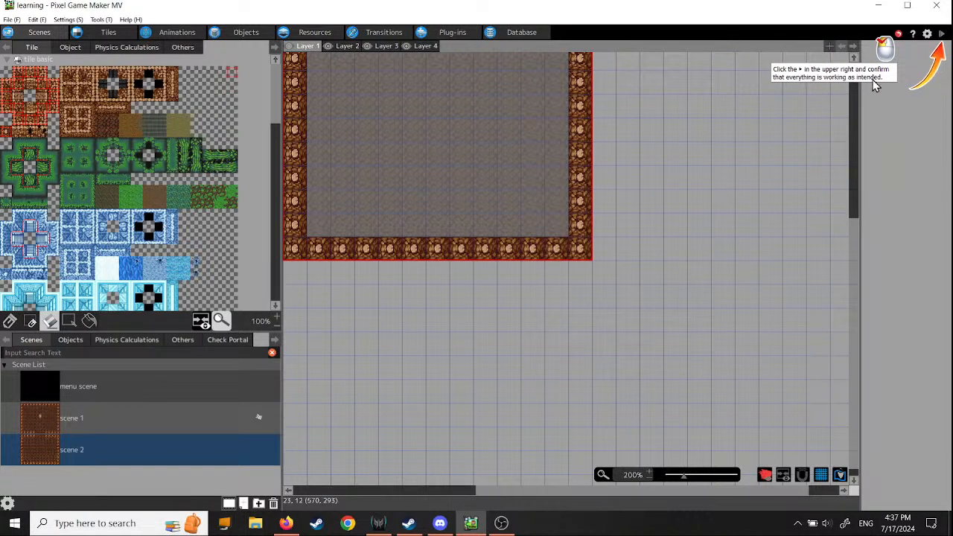
middle_drag(717, 189, 766, 297)
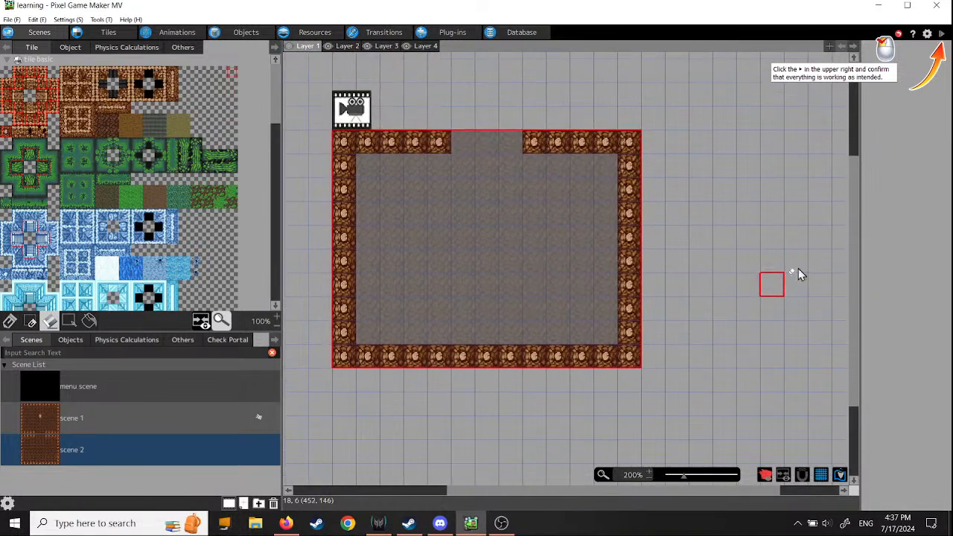
click(942, 34)
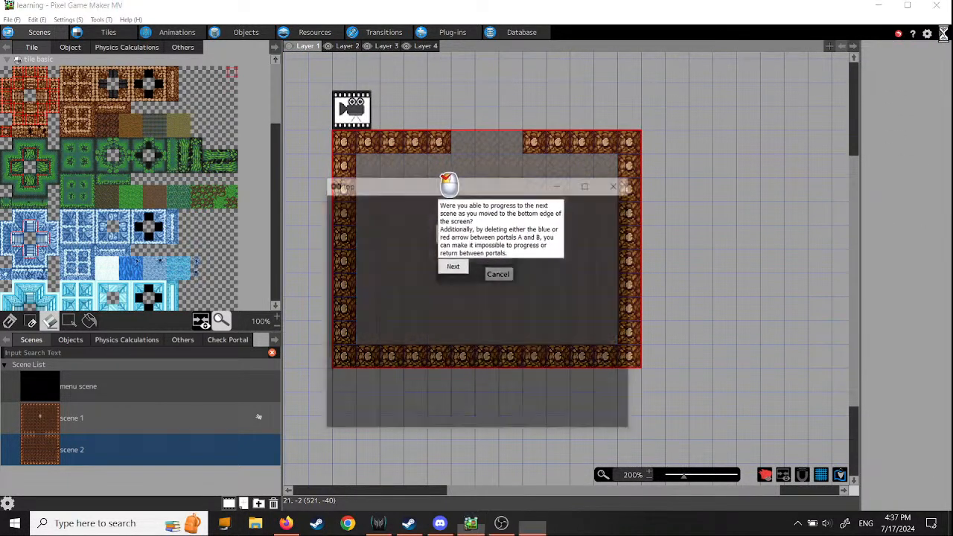
click(588, 185)
Walk the character around scene 1 and down through the lower wall opening to test the portal to scene 2
key(Down)
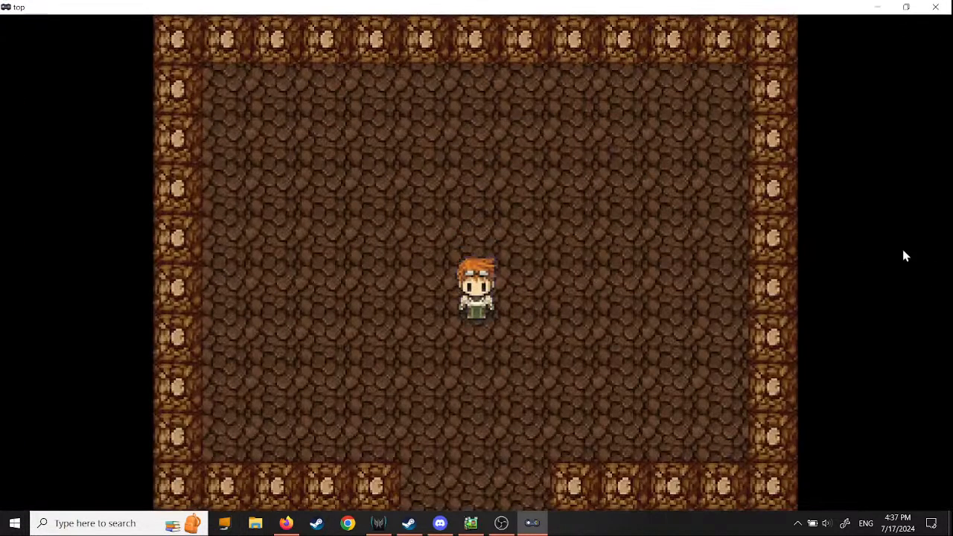
key(Left)
key(Up)
key(Up)
key(Left)
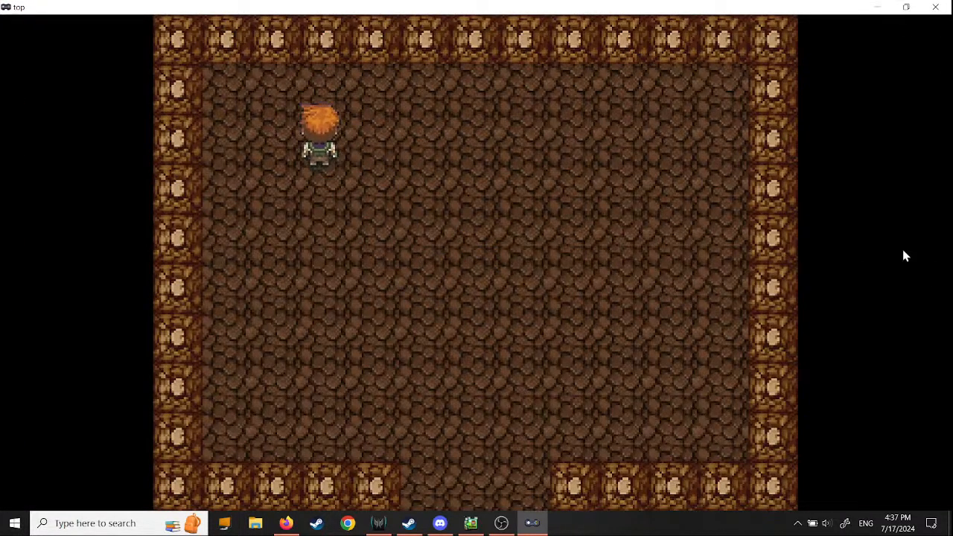
key(Right)
key(Down)
key(Down)
key(Right)
key(Down)
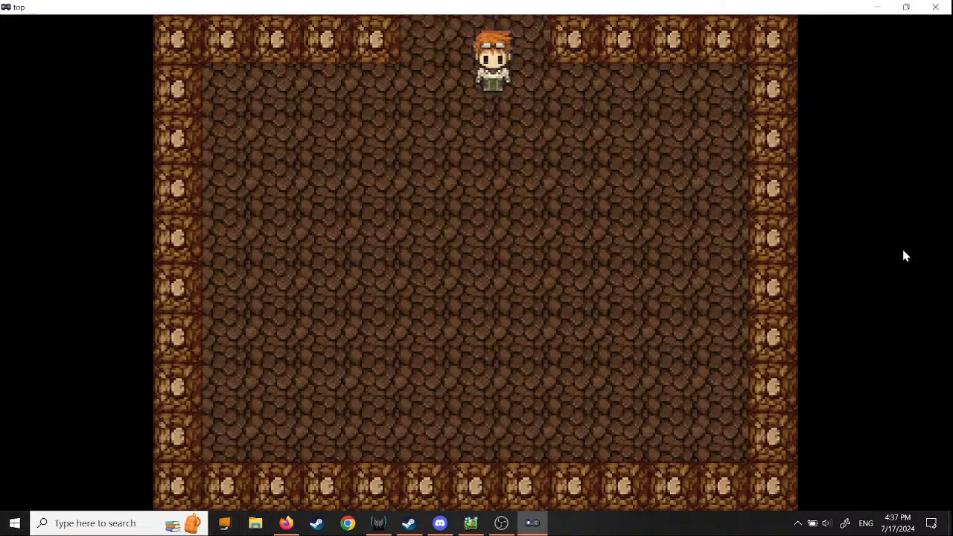
Walk the character around scene 2 and up through the upper wall opening to test the portal back to scene 1
key(Left)
key(Down)
key(Right)
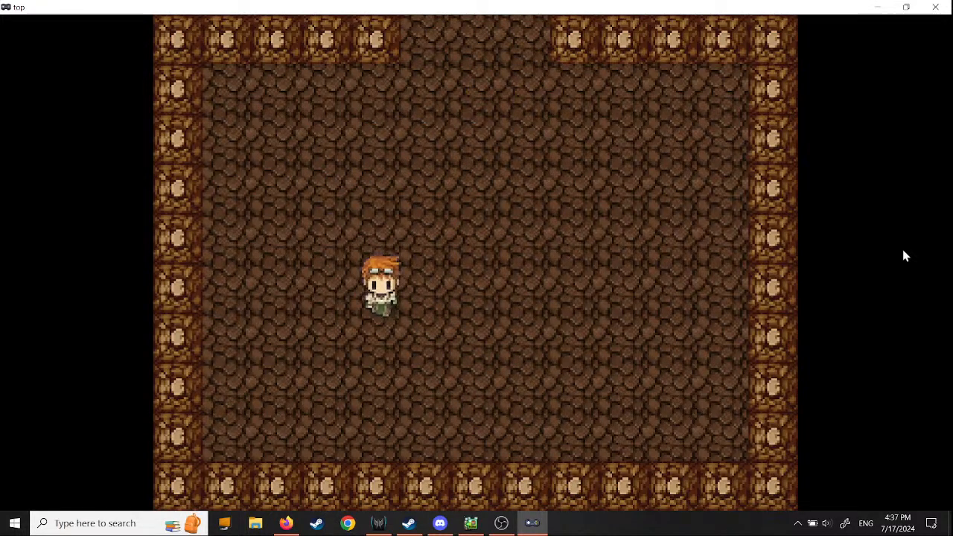
key(Up)
key(Down)
key(Left)
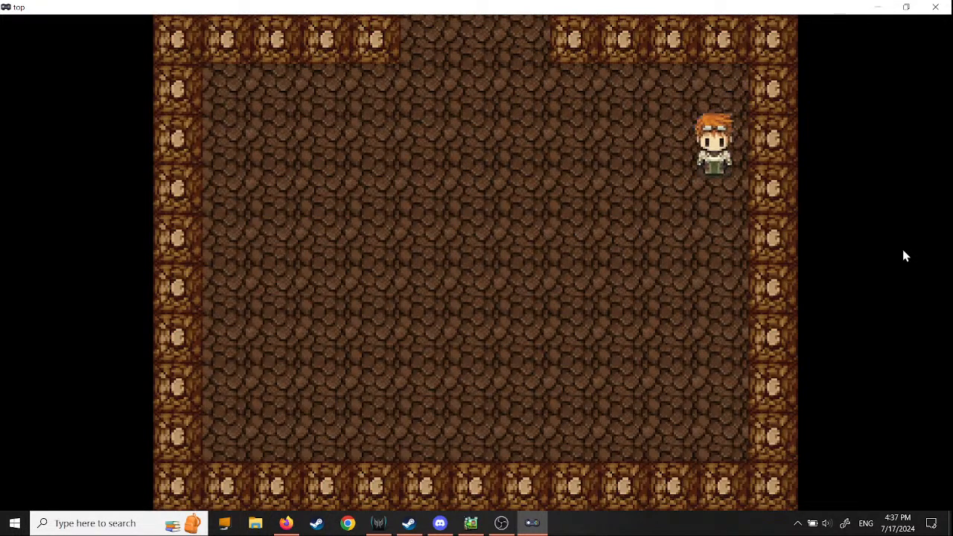
key(Right)
key(Left)
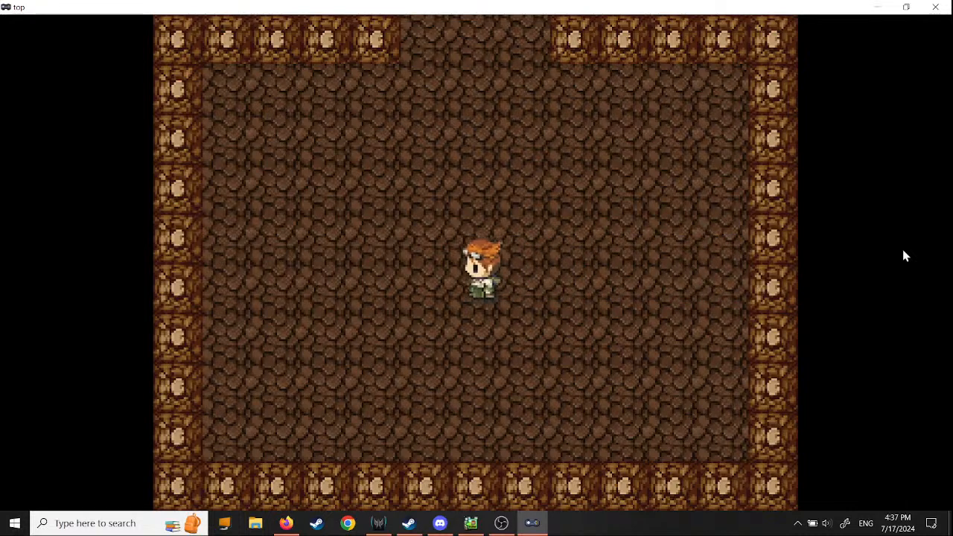
key(Left)
key(Right)
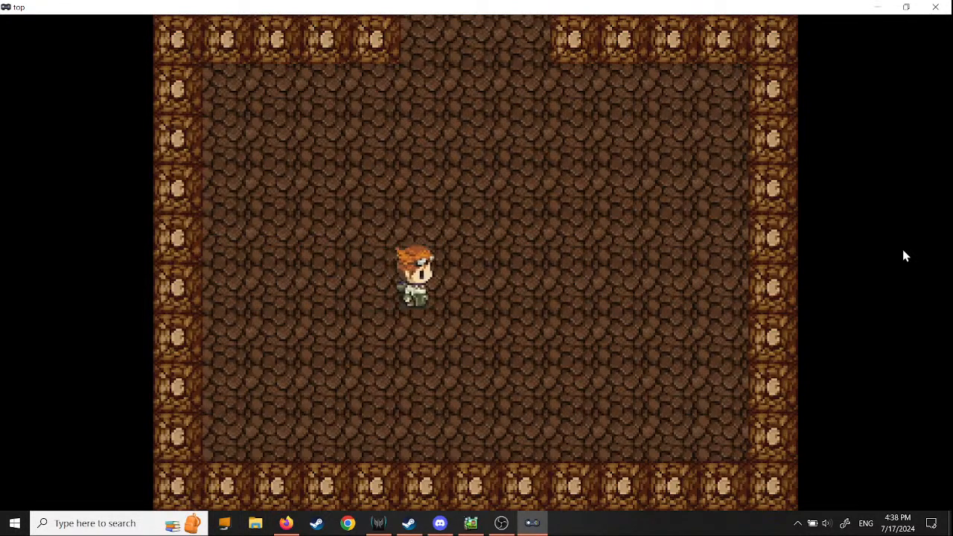
key(Up)
key(Up)
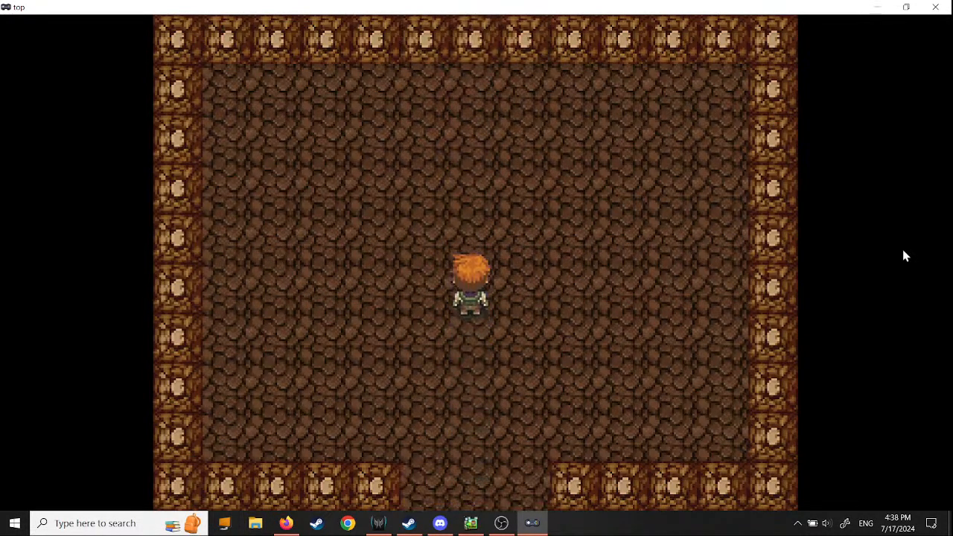
Test the portals once more by walking from scene 1 into scene 2, moving around there, and returning
key(Left)
key(Up)
key(Right)
key(Down)
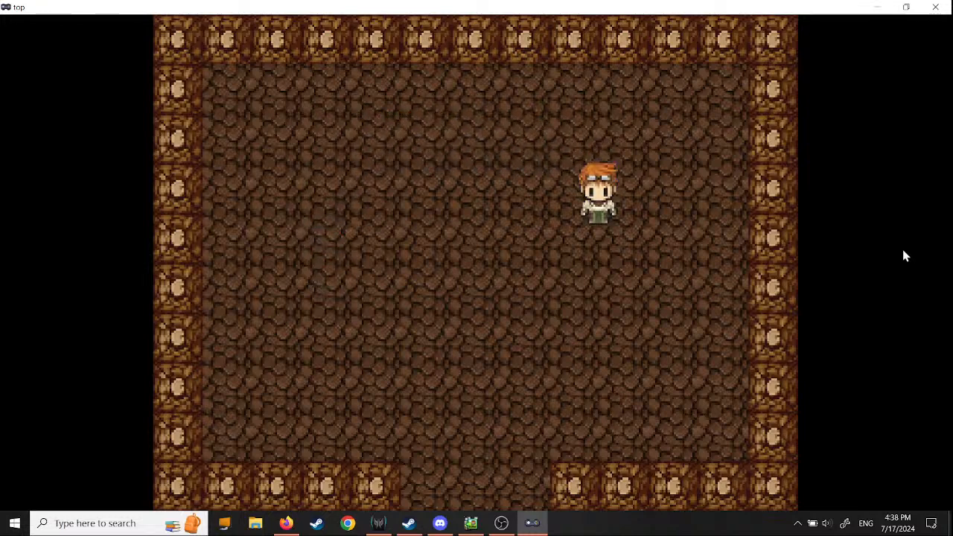
key(Down)
key(Left)
key(Down)
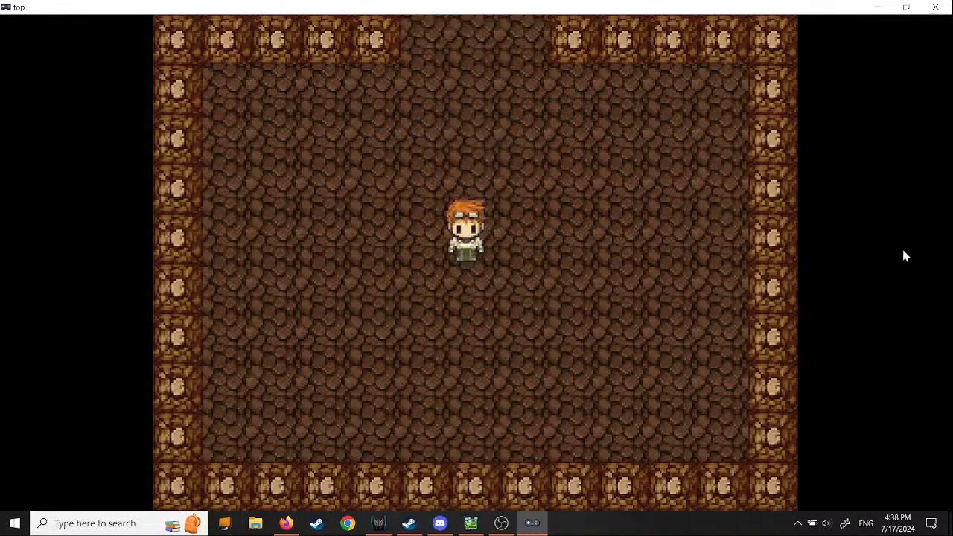
key(Left)
key(Down)
key(Right)
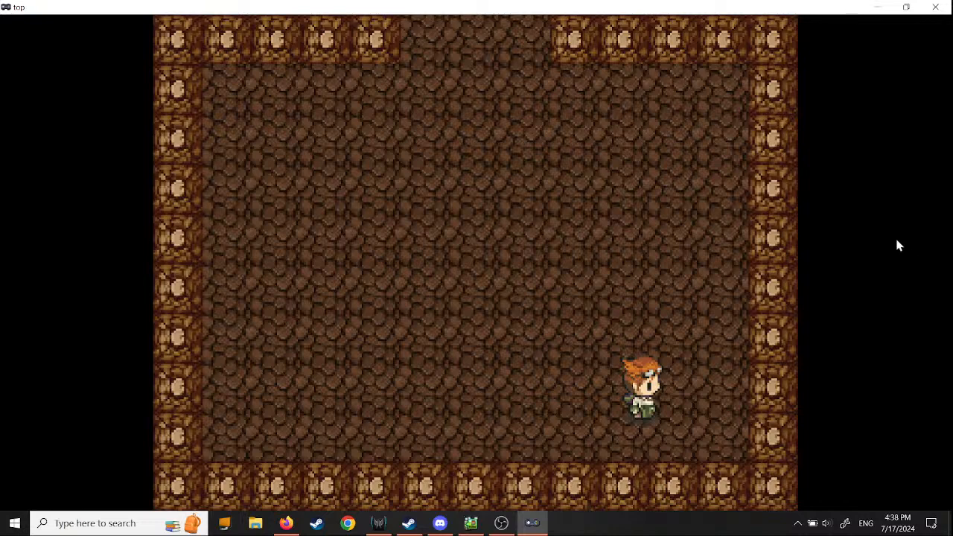
key(Up)
key(Left)
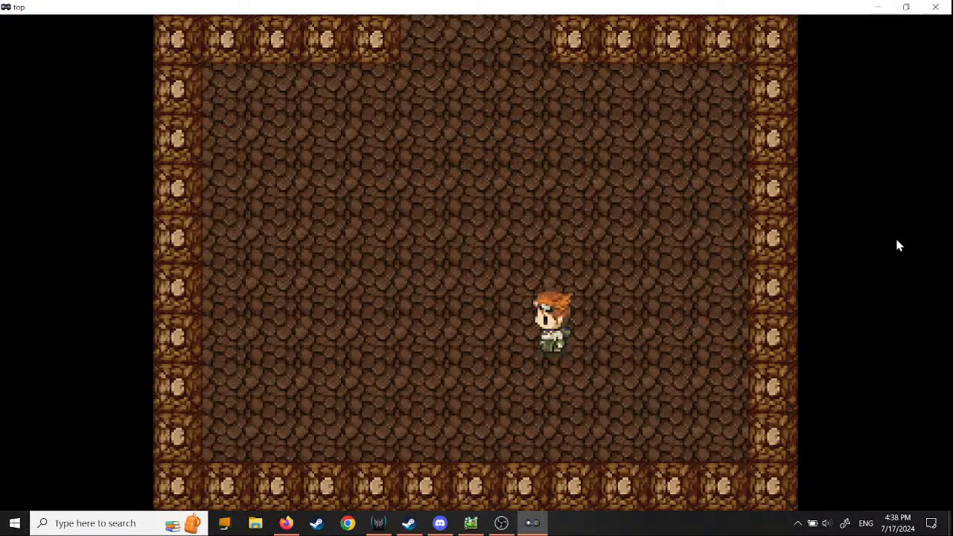
key(Up)
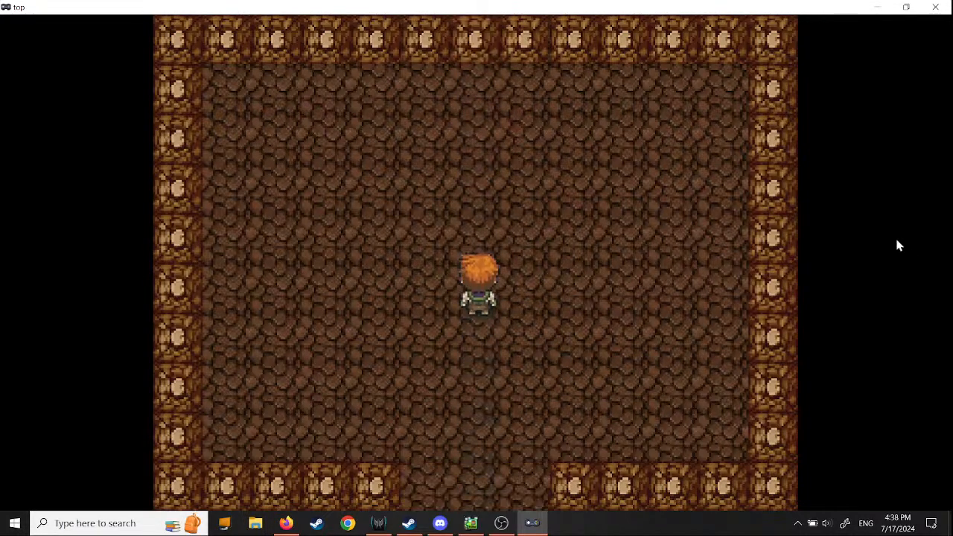
Finish walking in scene 1, close the test play, and advance the tutorial past the portal travel check
key(Down)
key(Left)
key(Down)
key(Right)
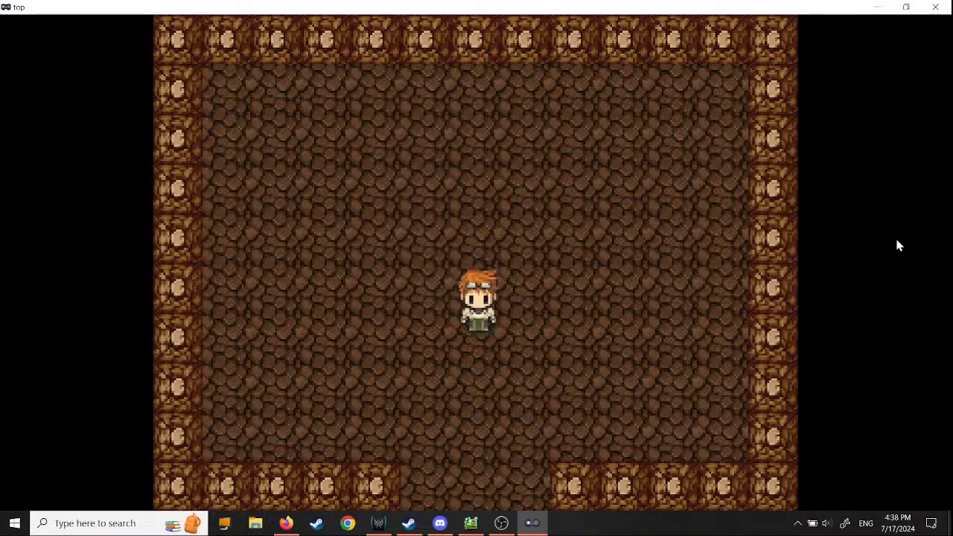
click(934, 7)
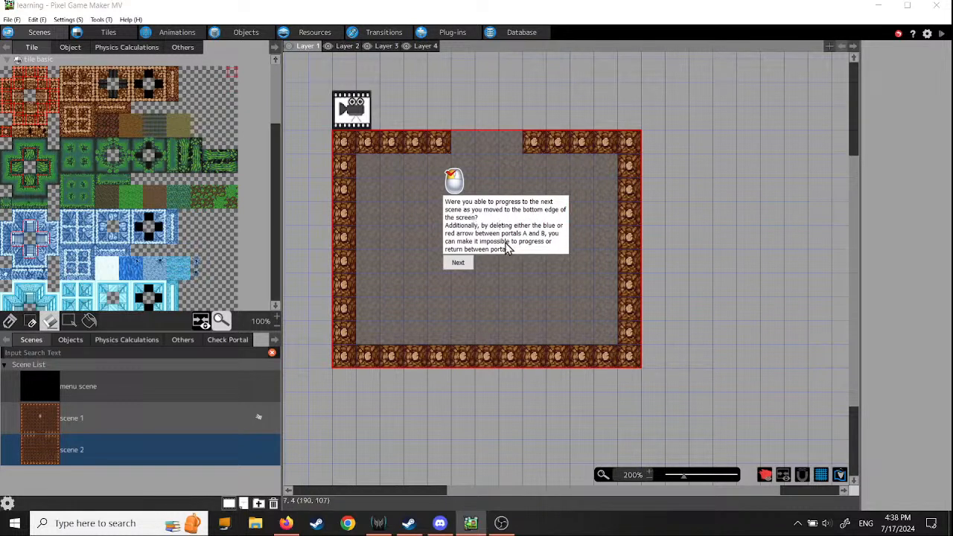
click(457, 264)
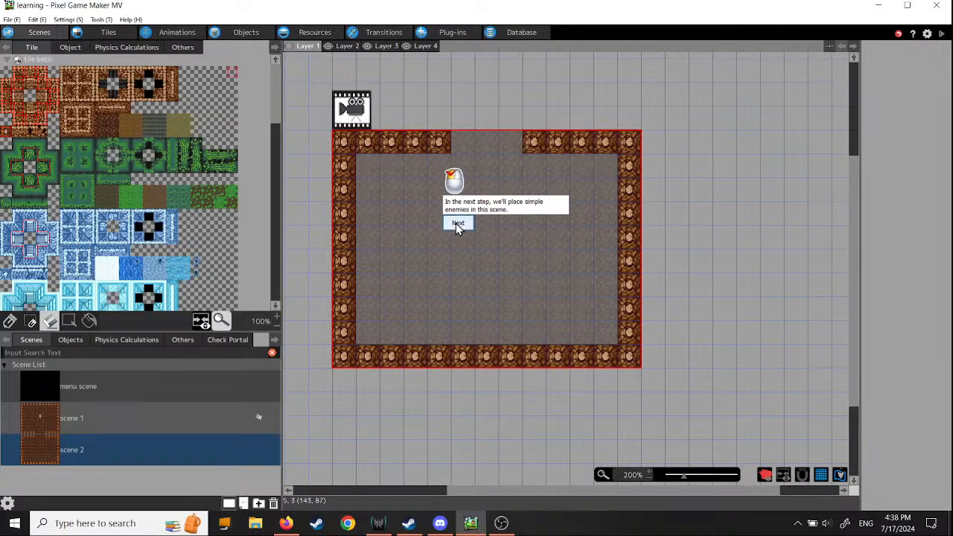
Finish the scene-connection tutorial, dismiss its end notice, and save the project
click(457, 224)
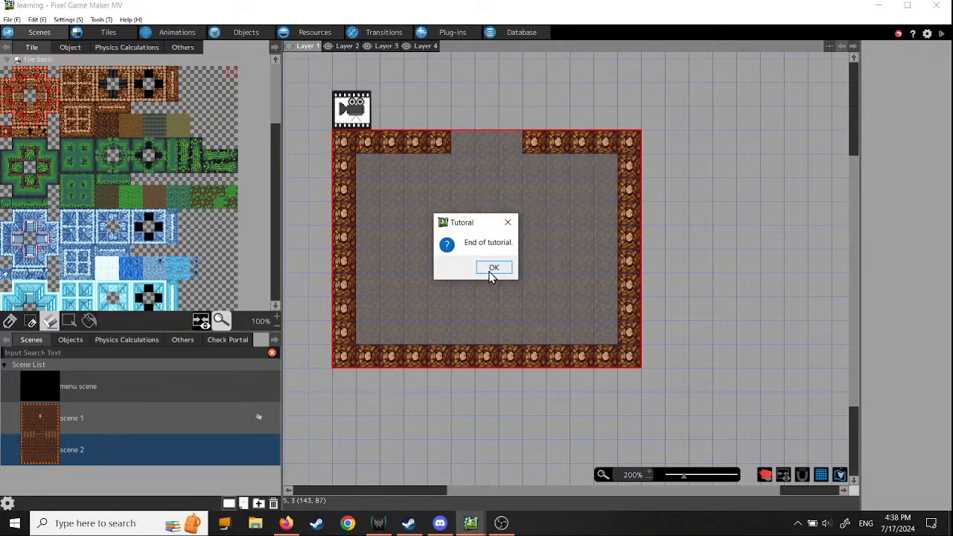
click(493, 270)
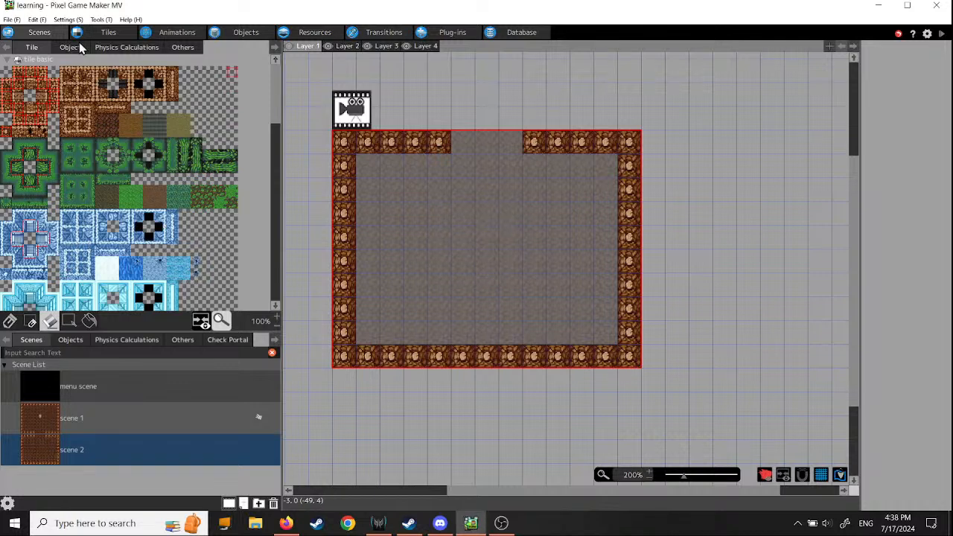
click(10, 19)
click(32, 66)
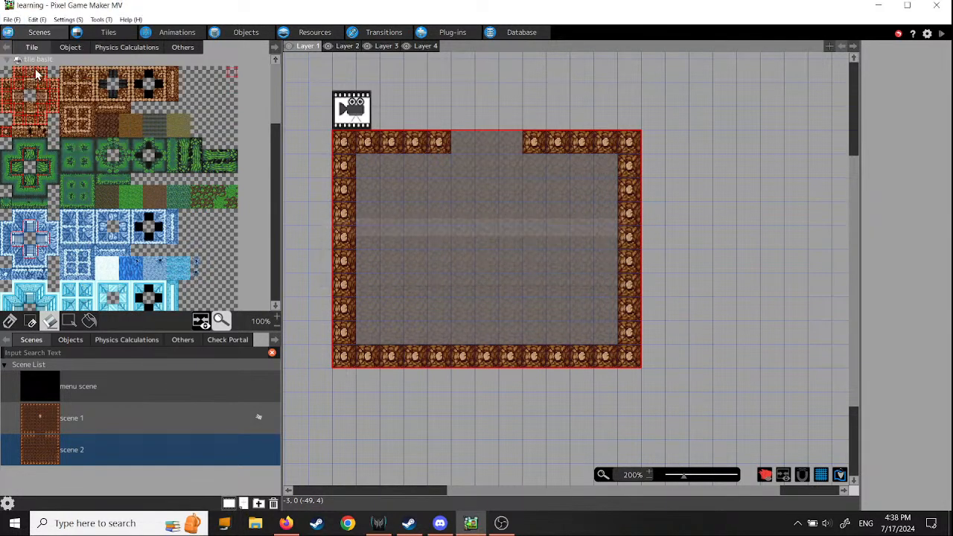
Start the Top Views tutorial "Step 4: Create an Enemy" and confirm that the project data from the previous step exists
click(128, 20)
click(138, 44)
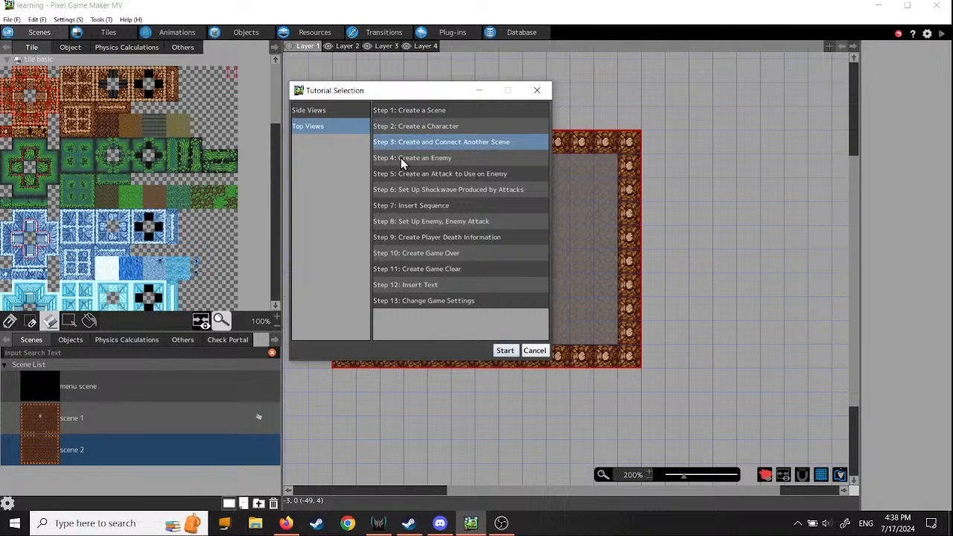
click(400, 158)
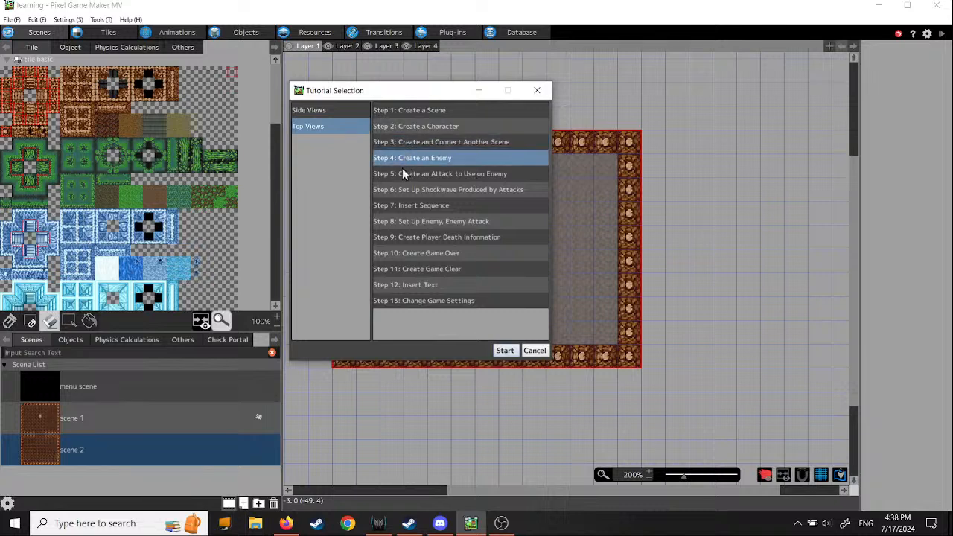
click(504, 351)
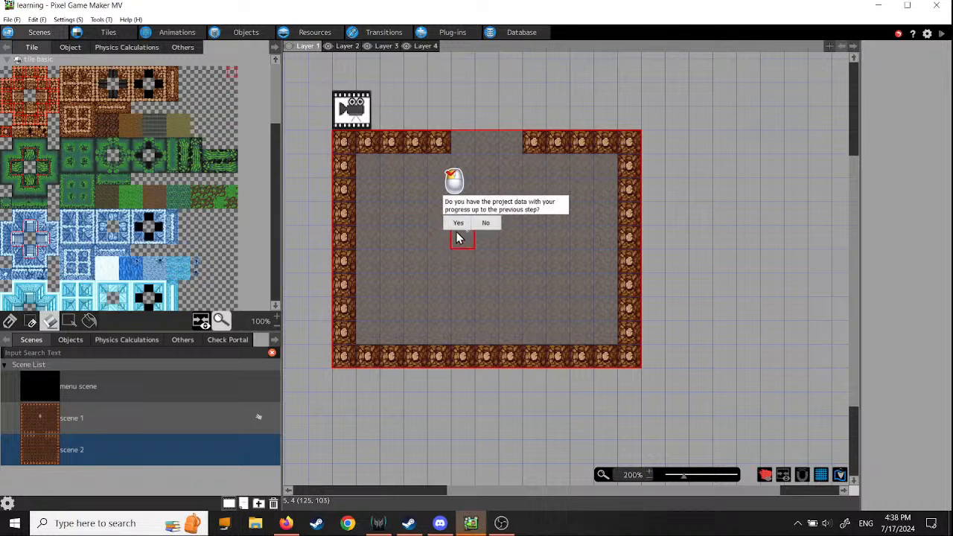
click(455, 223)
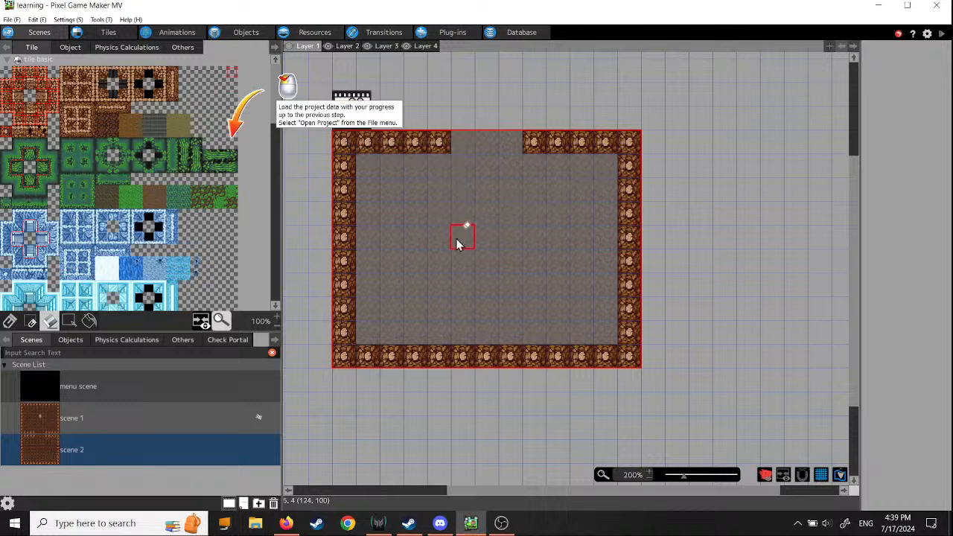
Open the project file Game.pgmproject from the learning folder to load the previous step's progress
click(12, 20)
click(27, 51)
click(27, 66)
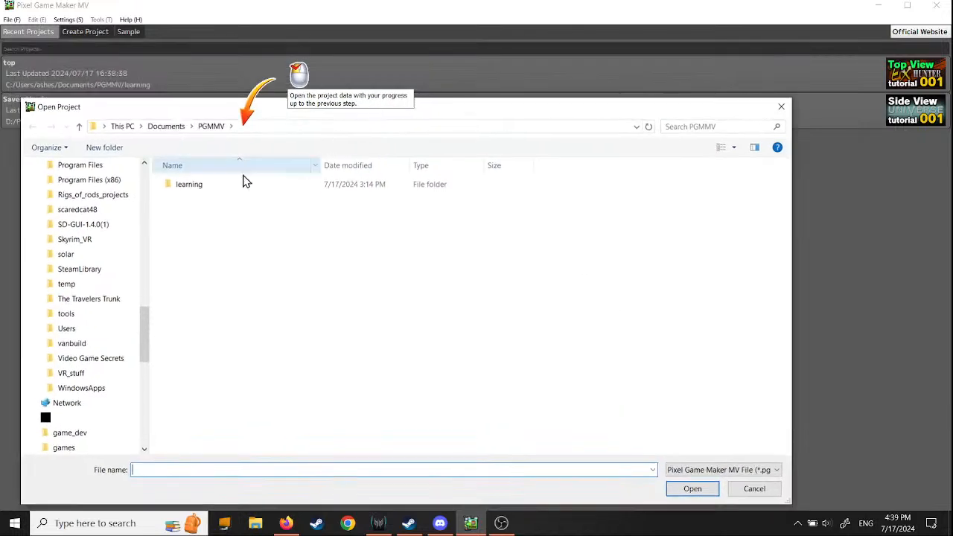
double_click(173, 187)
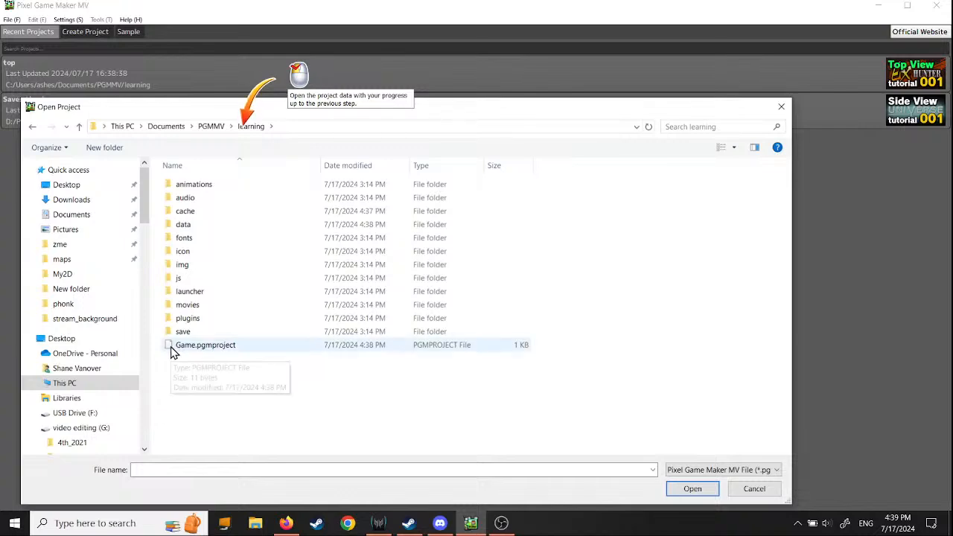
double_click(193, 346)
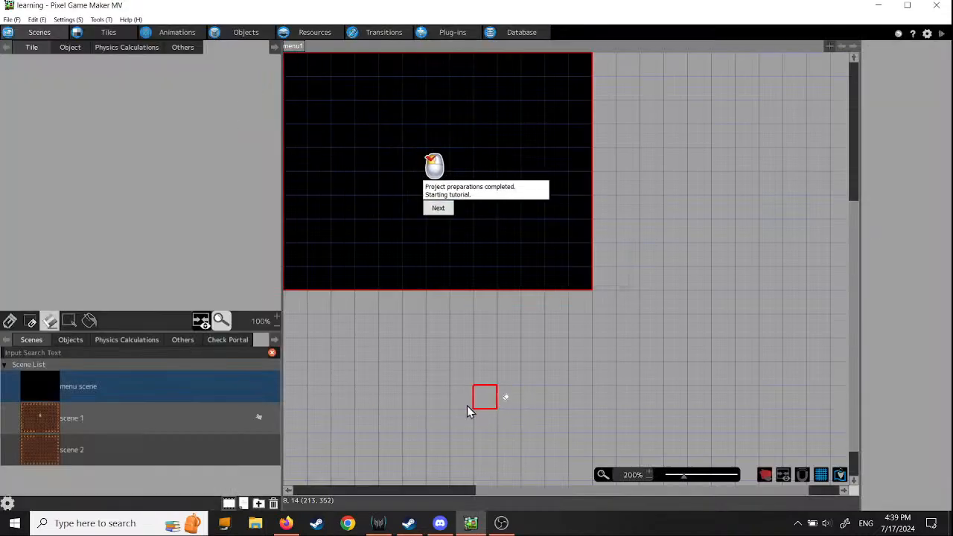
Display scene 1 and advance the enemy tutorial past its introductory messages
click(48, 417)
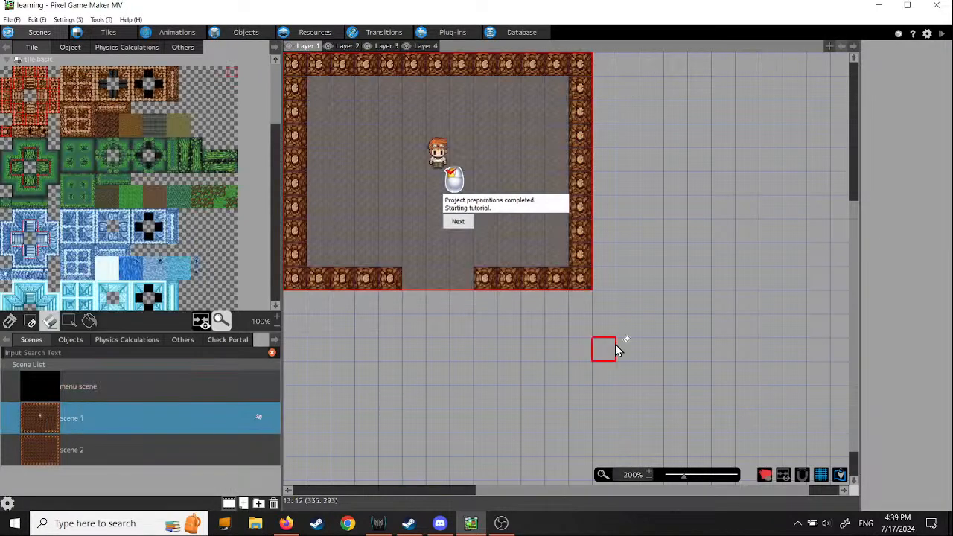
click(458, 223)
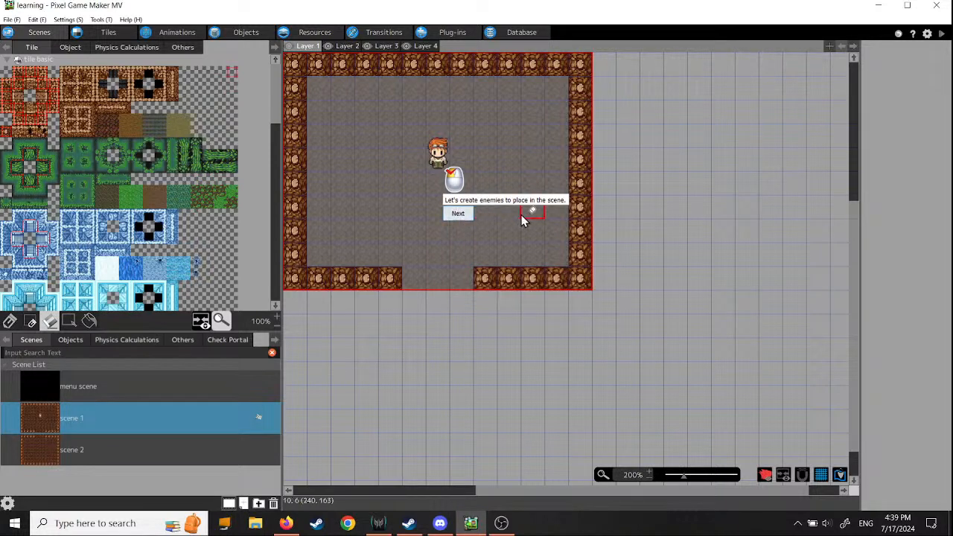
click(460, 214)
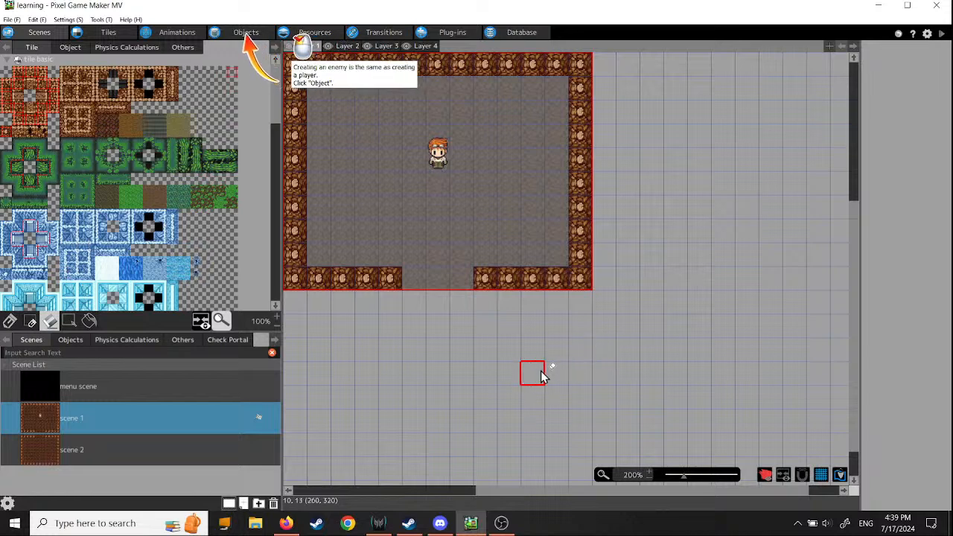
Add a new object in the objects editor, name it "Enemy 1", and advance the tutorial to the animation choice
click(246, 32)
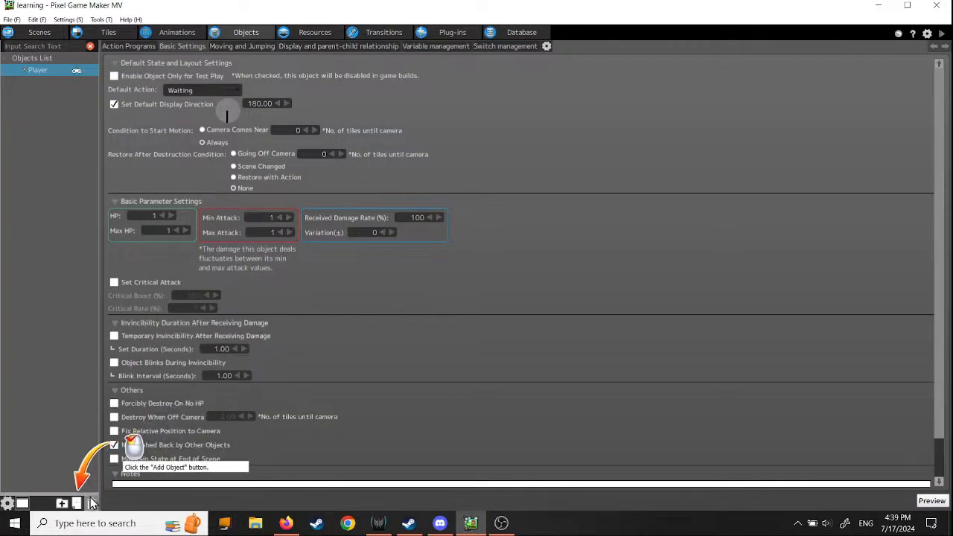
click(61, 504)
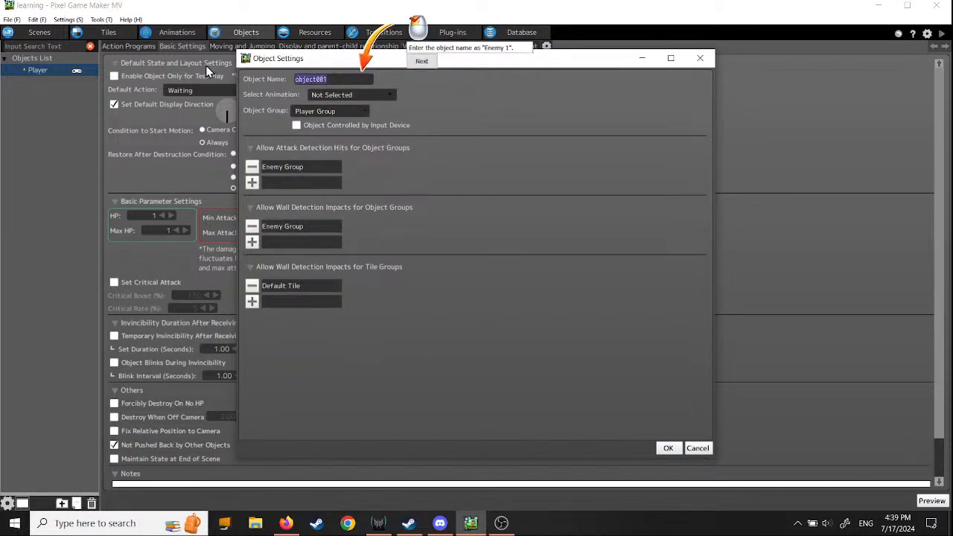
key(BackSpace)
text(En)
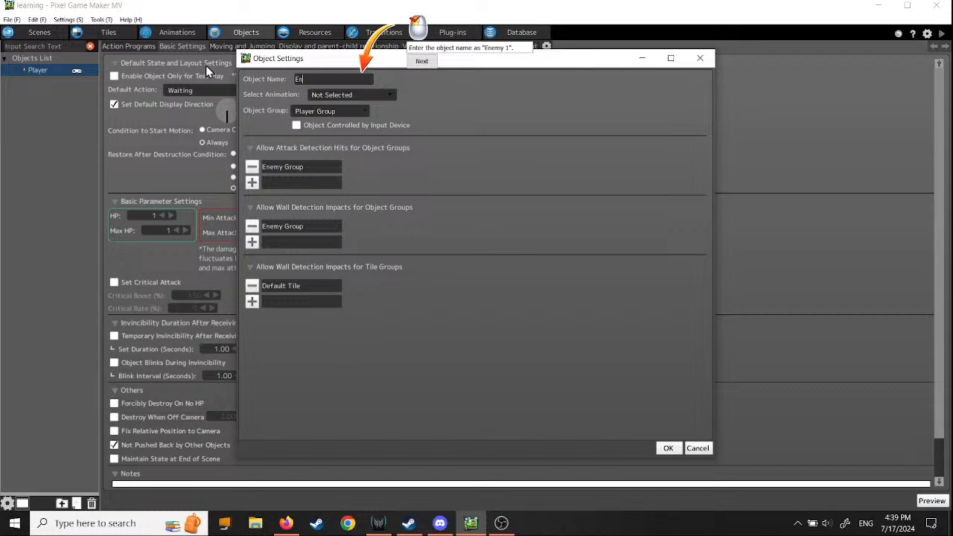
text(emy 1)
click(421, 61)
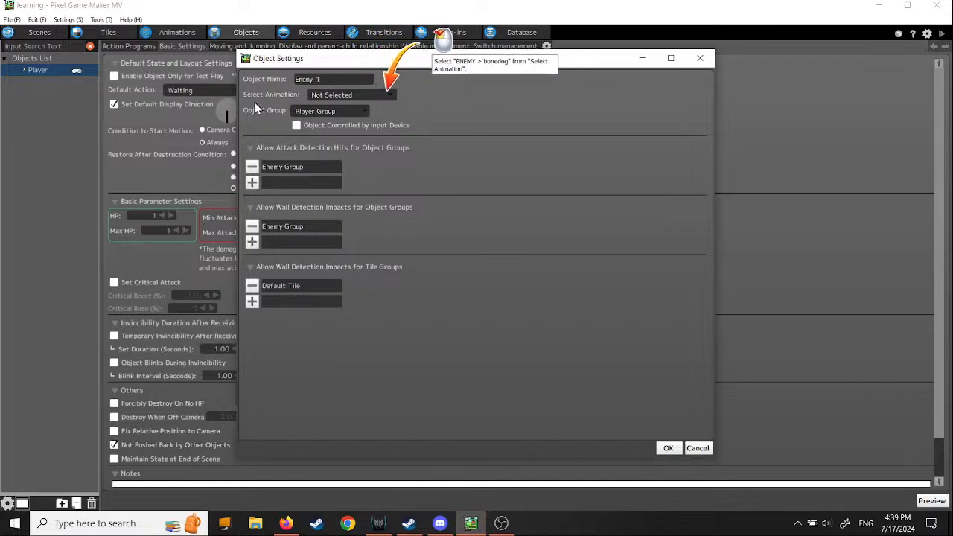
Open the ENEMY group of animation choices for the Enemy 1 object
click(391, 95)
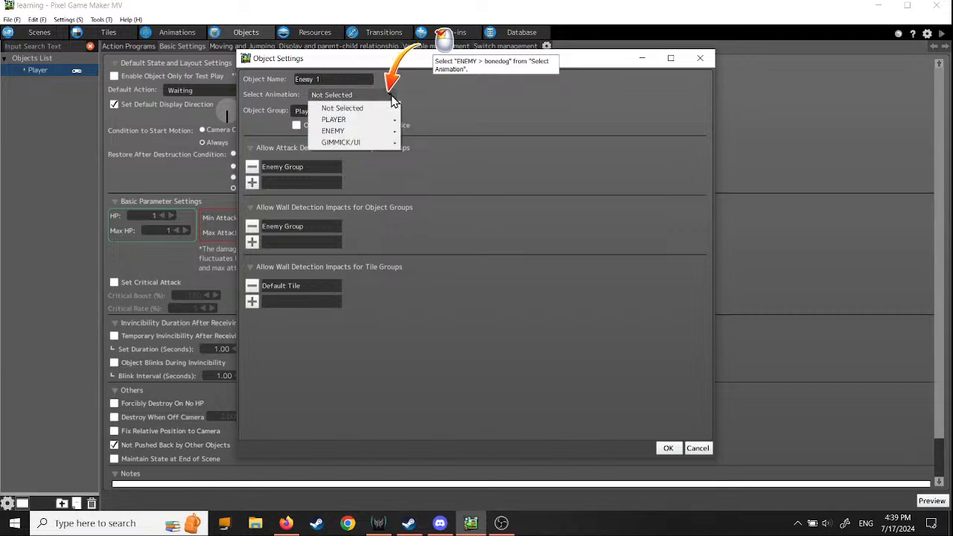
mouse_move(385, 137)
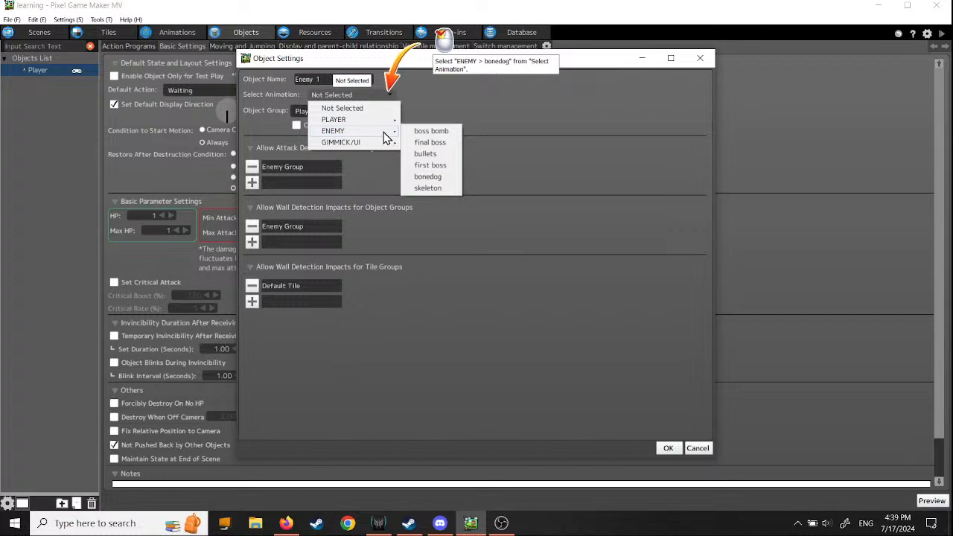
Give the Enemy 1 object the bonedog animation, assign it to Enemy Group, and confirm its creation
click(430, 177)
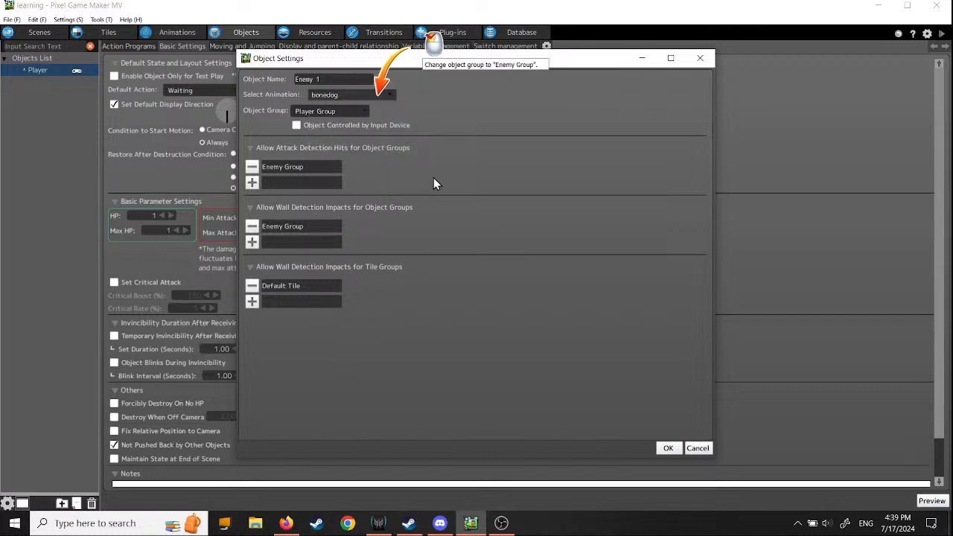
click(367, 110)
click(350, 134)
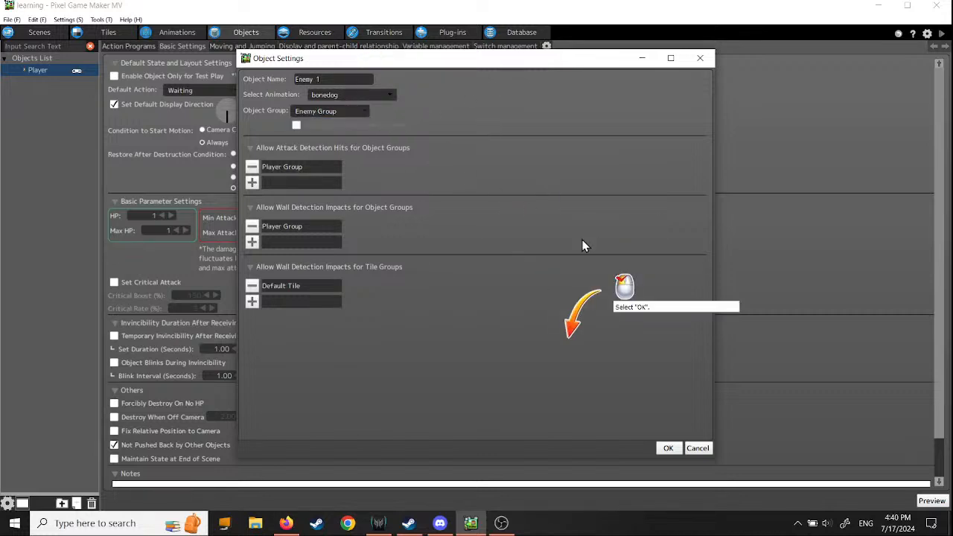
click(668, 447)
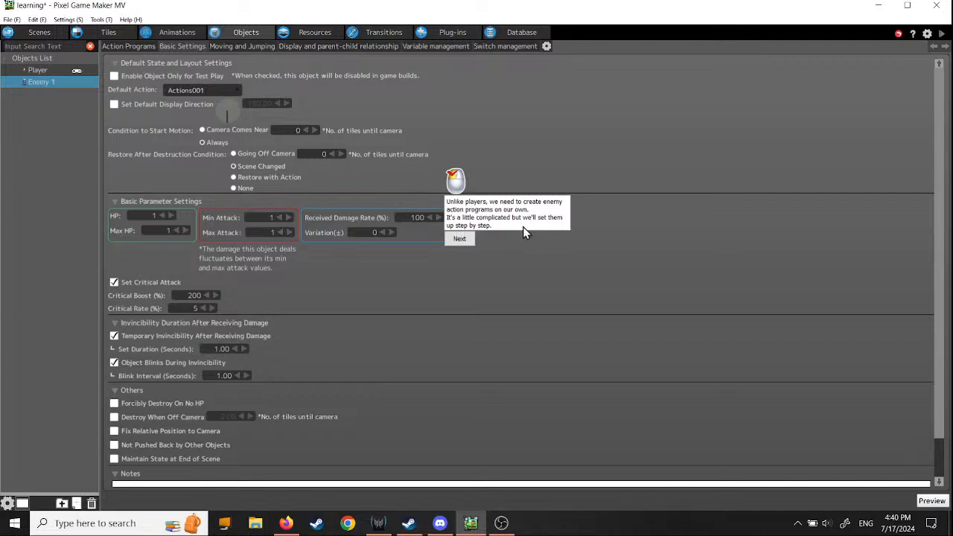
Select Actions001 as Enemy 1's default action and advance the tutorial to the action-renaming instruction
click(461, 239)
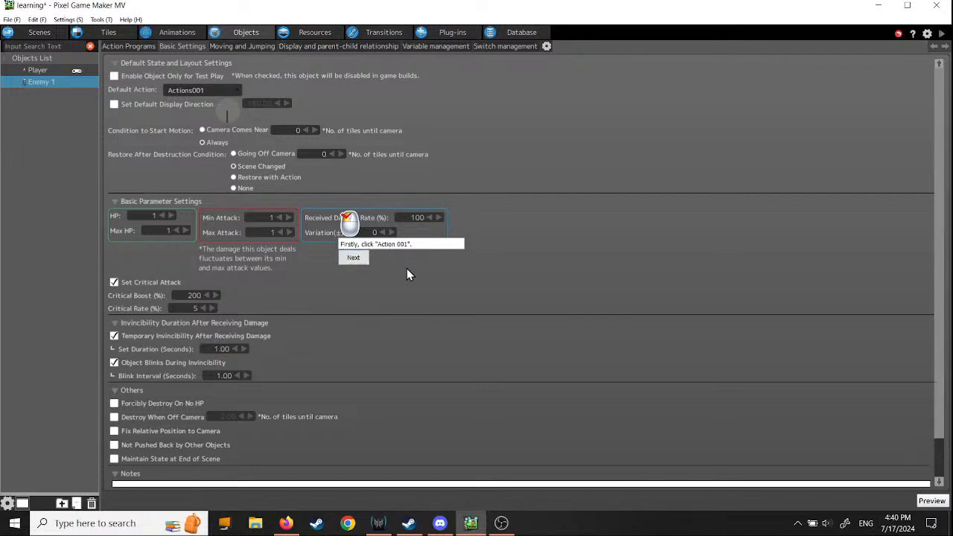
click(193, 91)
click(353, 260)
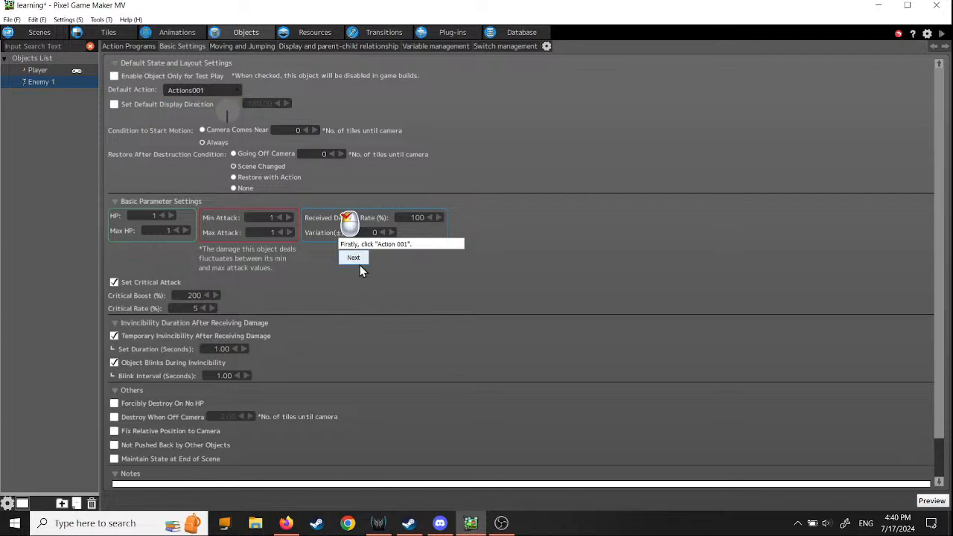
click(201, 91)
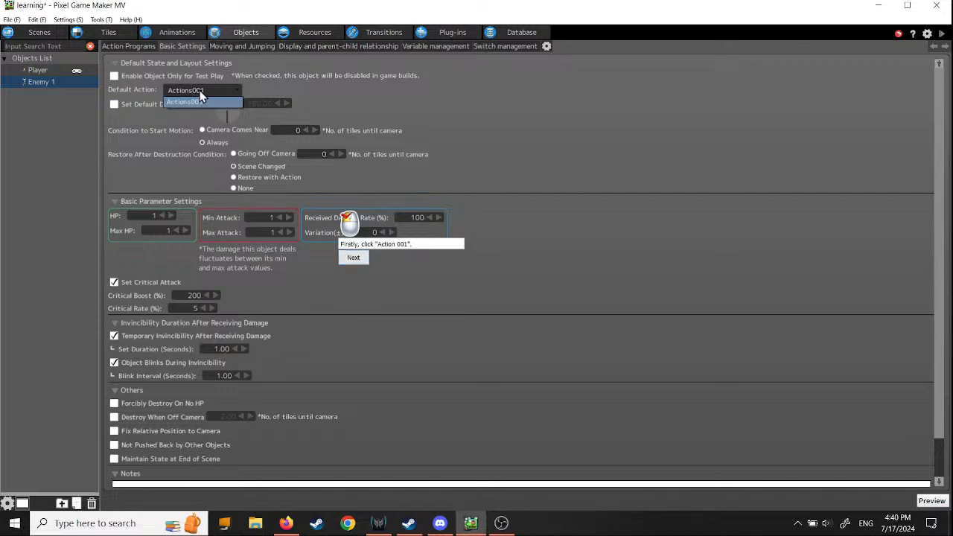
click(195, 102)
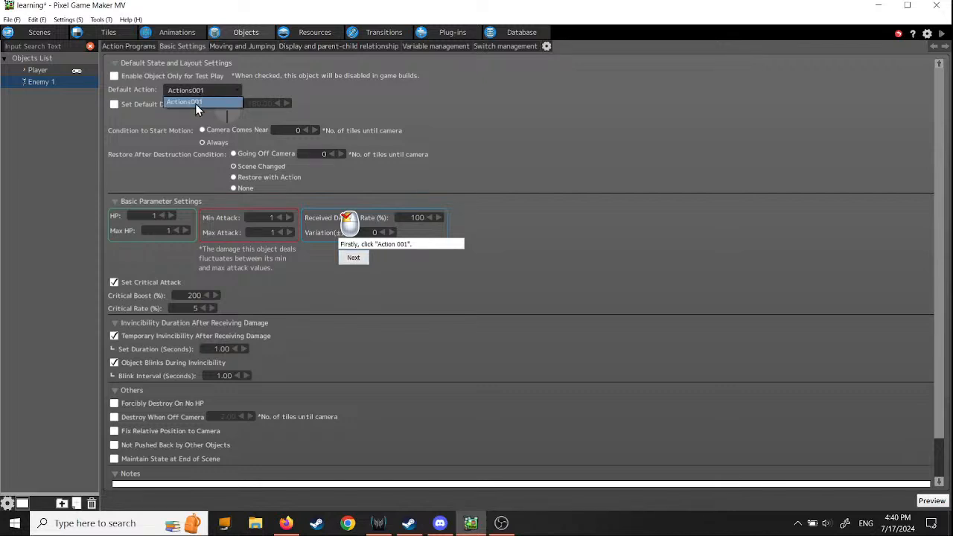
click(353, 259)
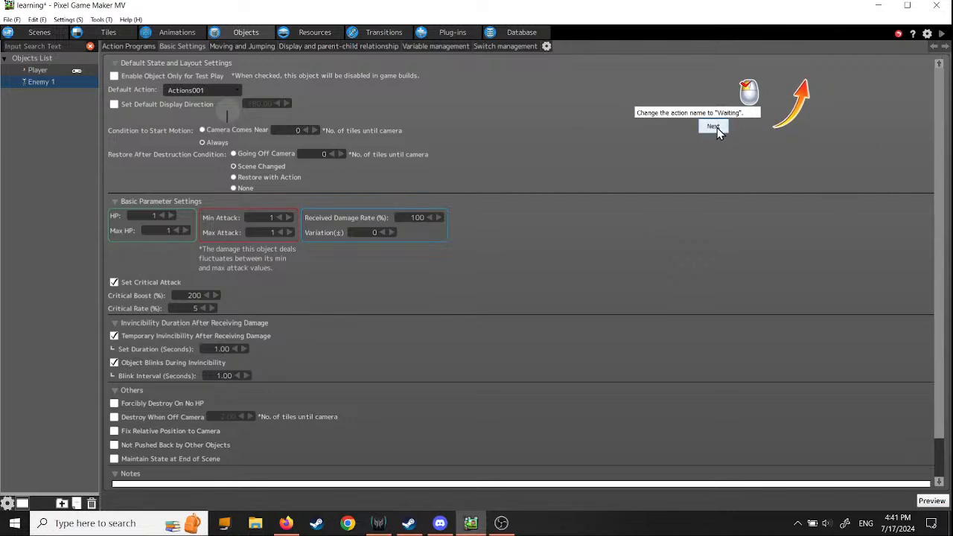
Rename Enemy 1's Actions001 action to "Waiting" in its action program
click(140, 47)
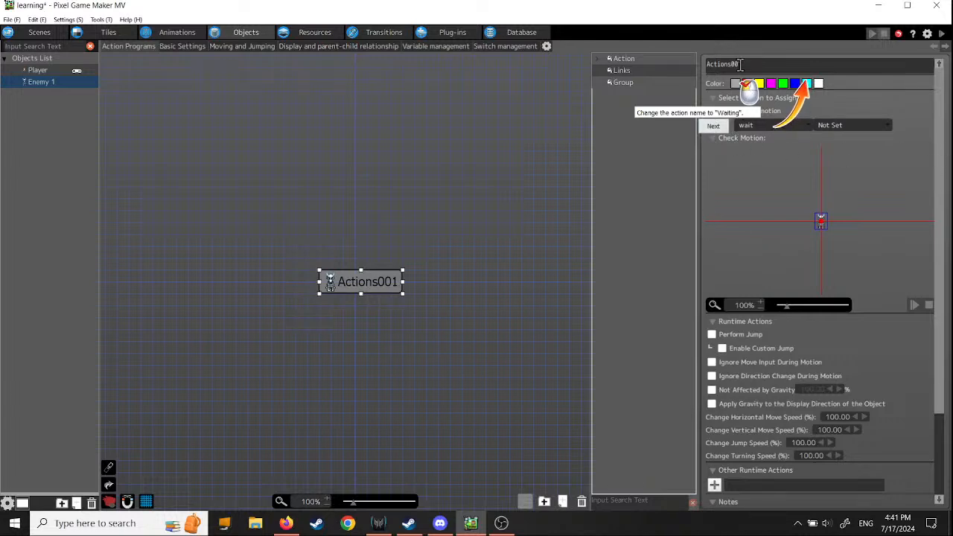
drag(740, 64, 635, 67)
text(Waa)
text(ting)
click(714, 127)
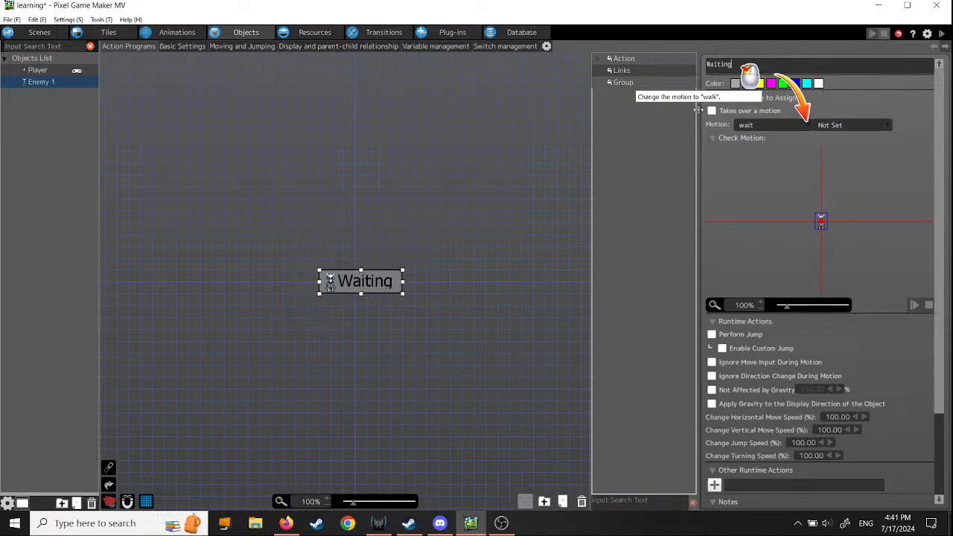
Set the Waiting action's motion to walk and make it not affected by gravity
click(799, 125)
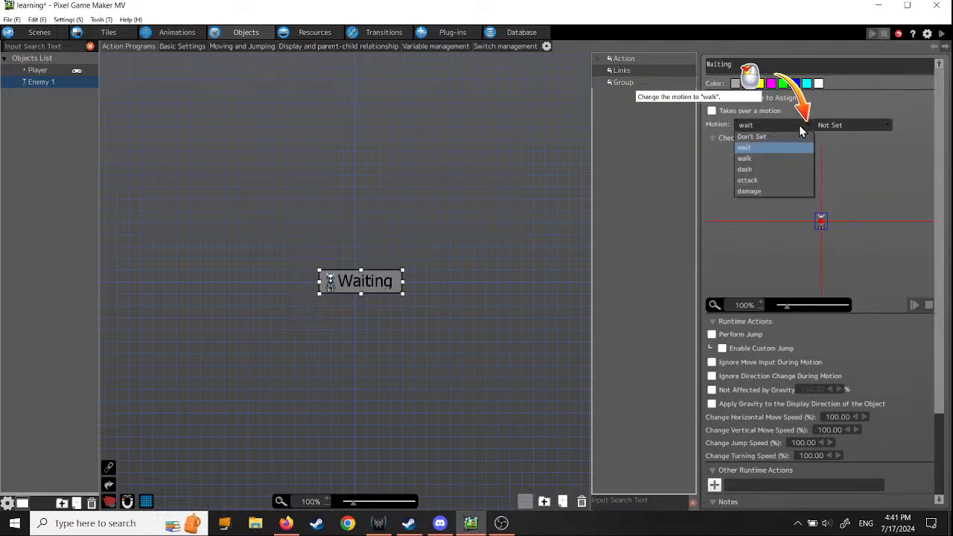
click(775, 158)
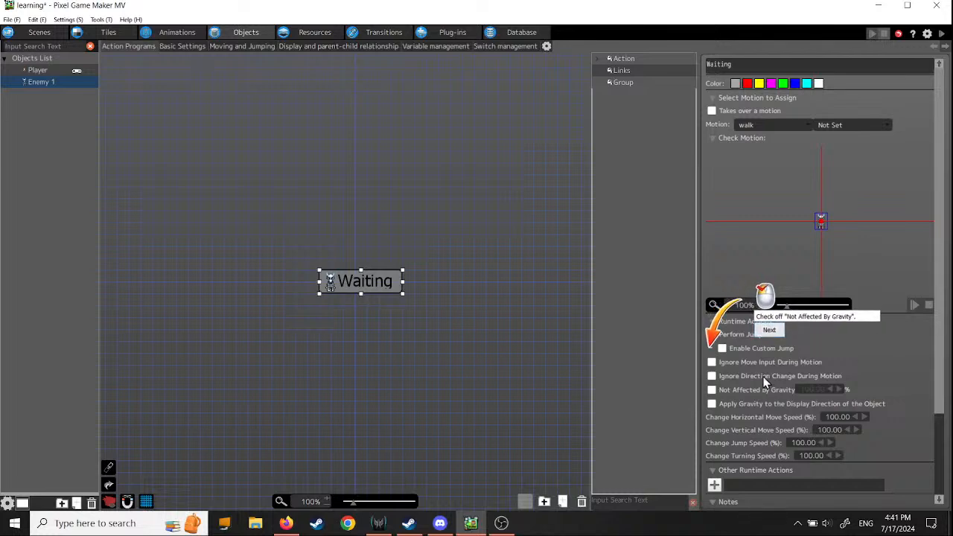
click(712, 389)
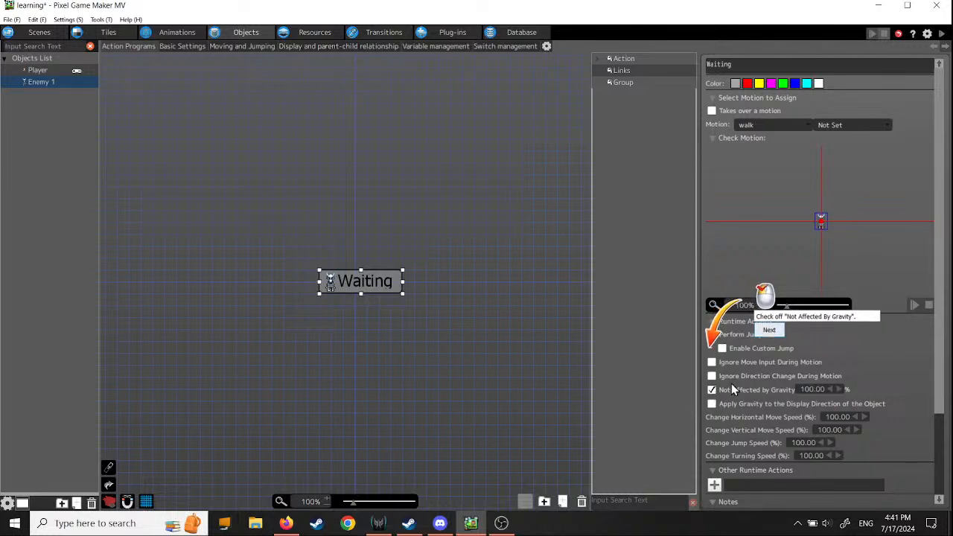
click(767, 332)
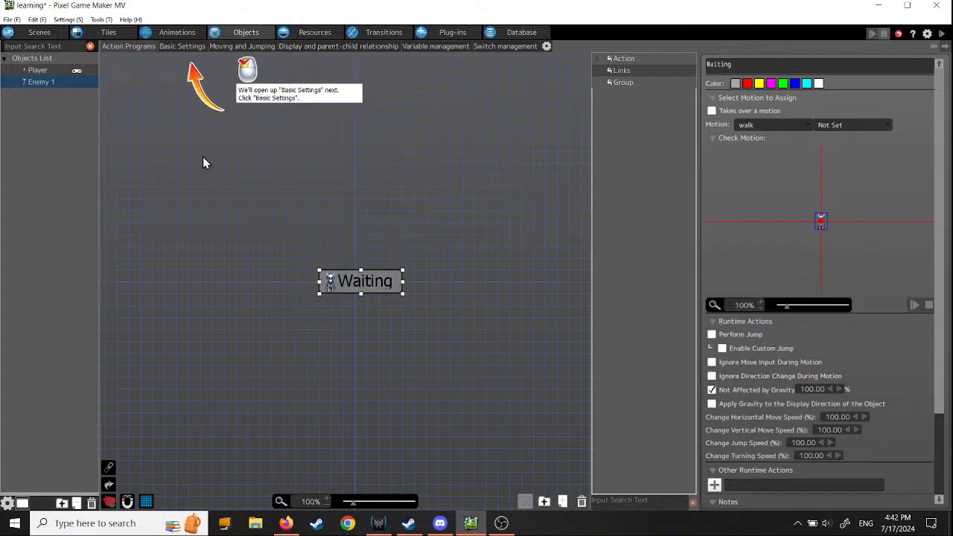
Turn off temporary invincibility after receiving damage and blinking during invincibility in Enemy 1's basic settings
click(181, 46)
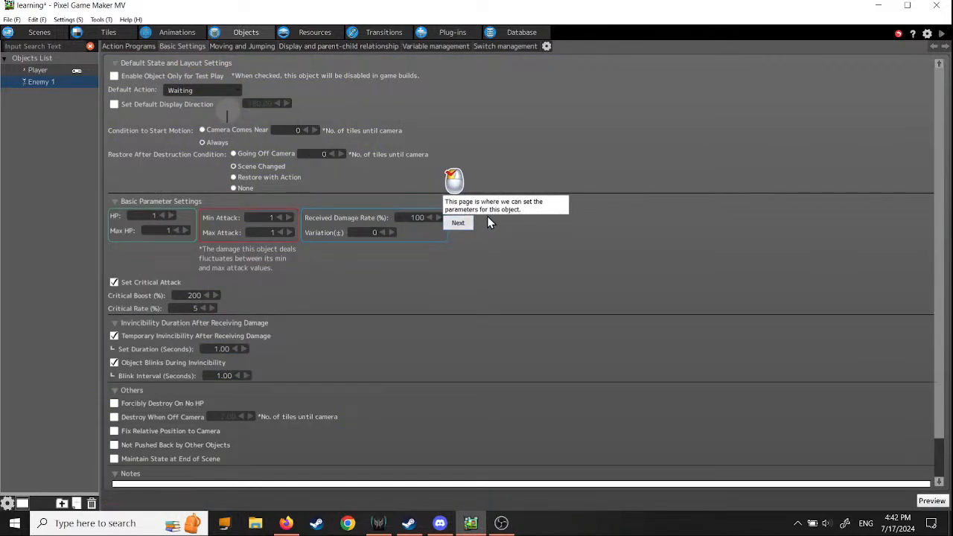
click(457, 223)
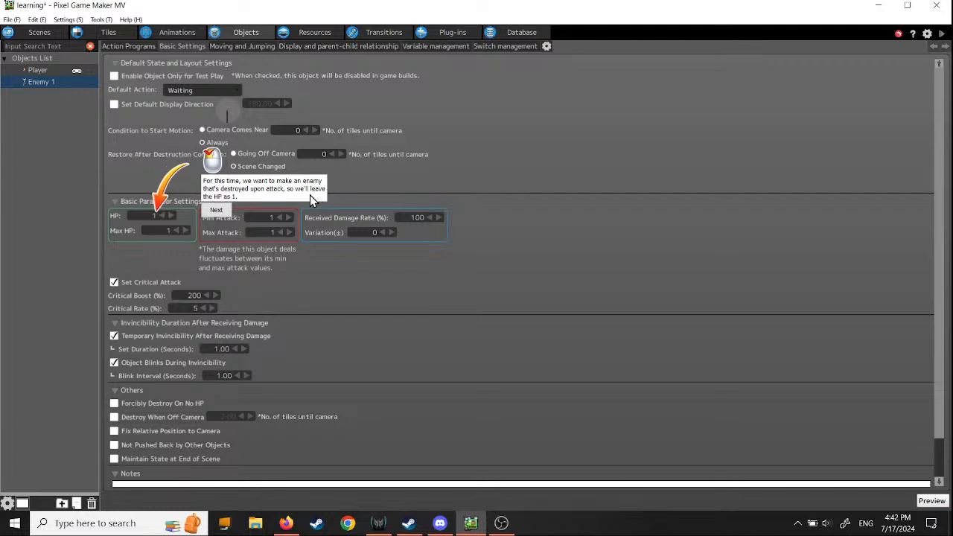
click(216, 209)
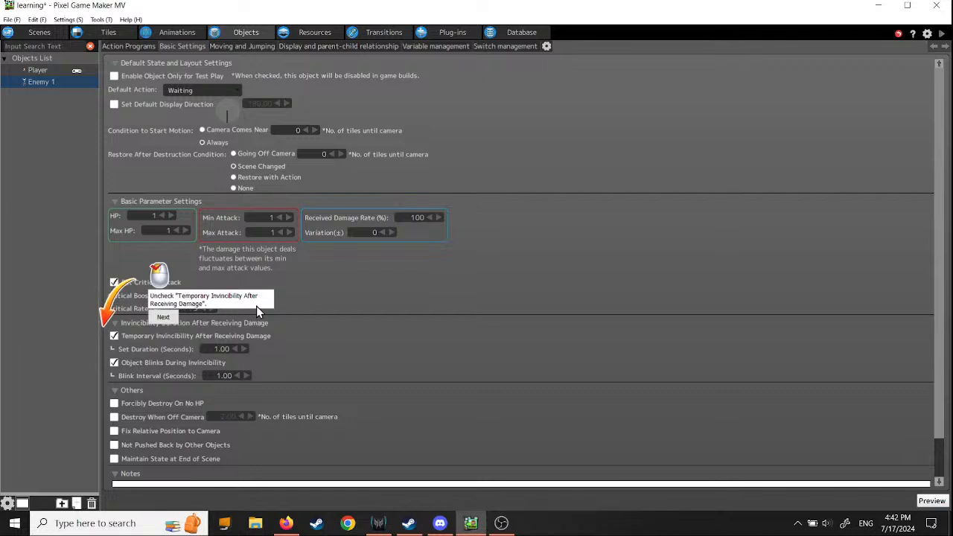
click(114, 336)
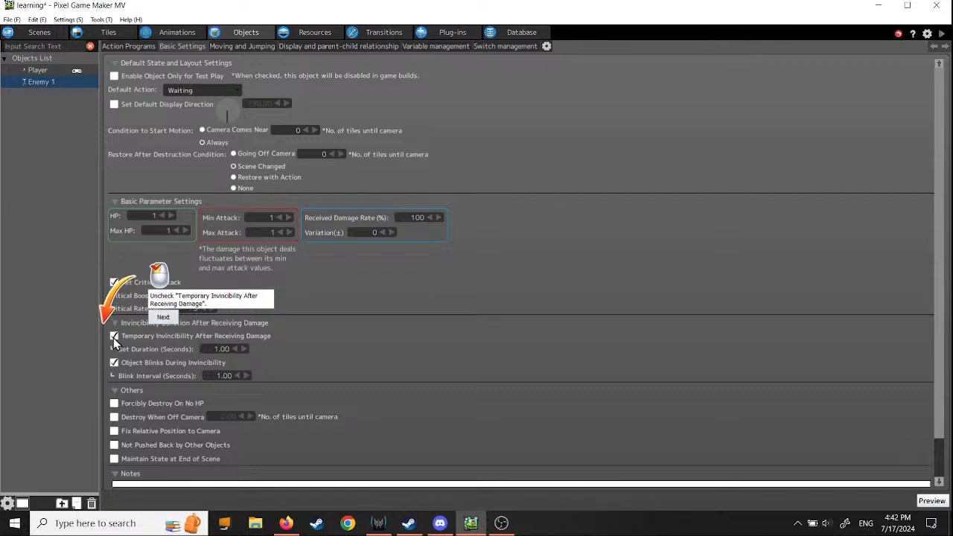
click(164, 318)
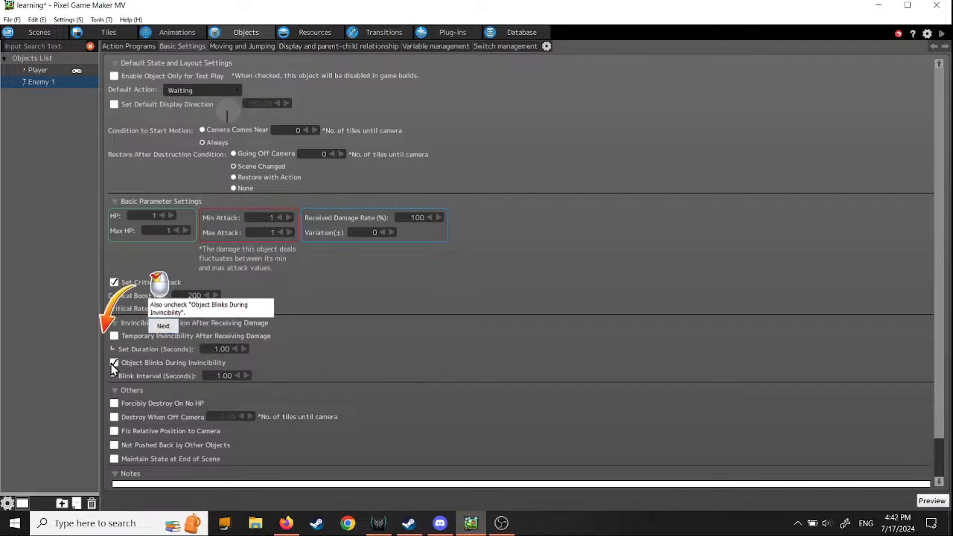
click(157, 325)
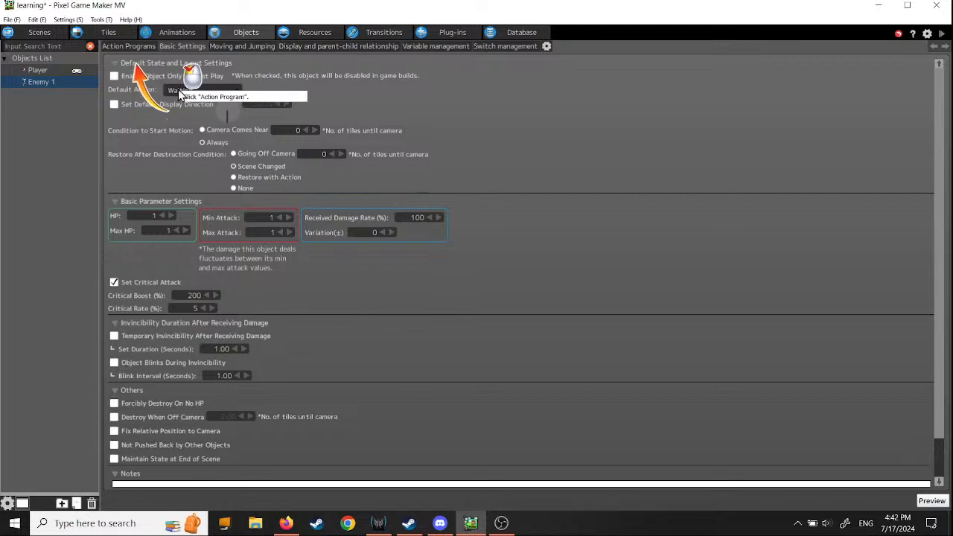
Add a new action below Waiting in Enemy 1's action program and name it "Destroy"
click(127, 46)
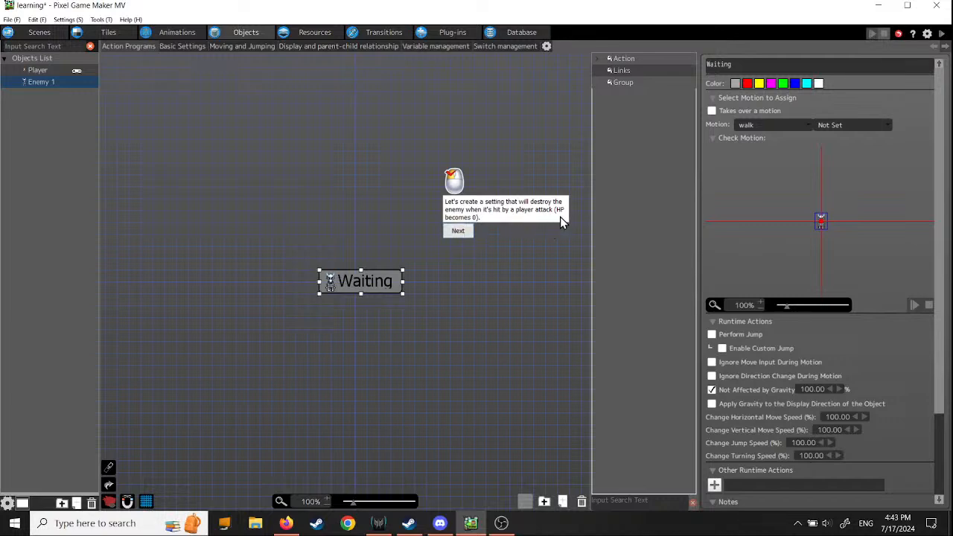
click(458, 230)
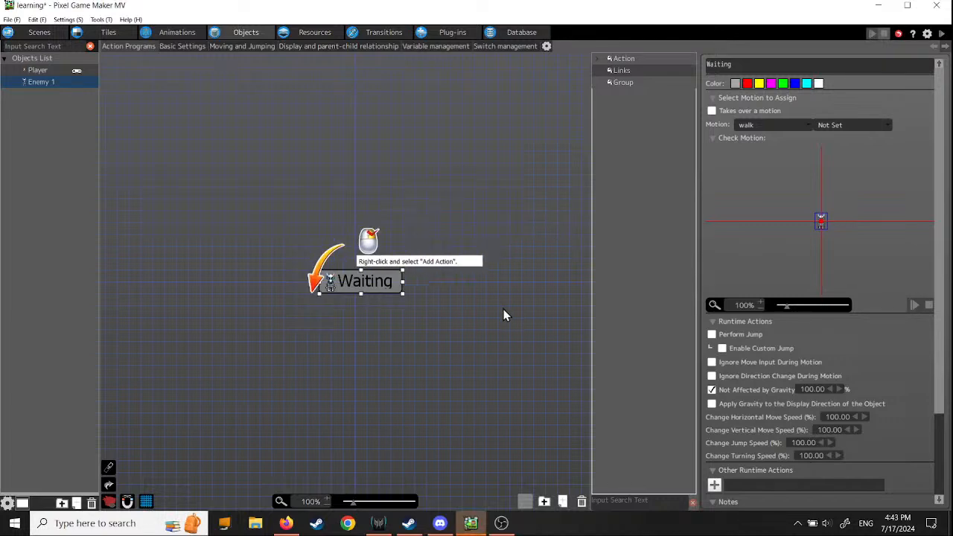
right_click(260, 345)
click(286, 355)
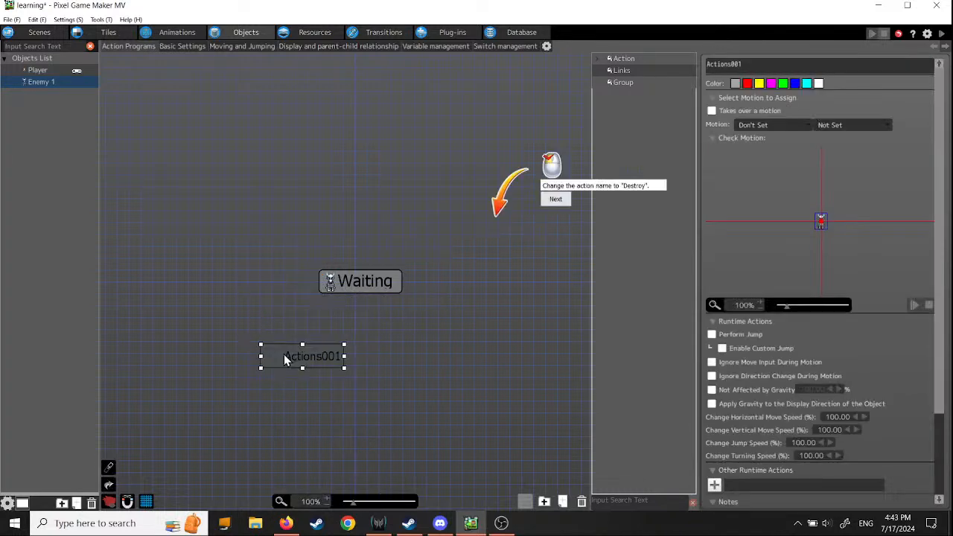
double_click(748, 65)
text(Destroy)
click(720, 128)
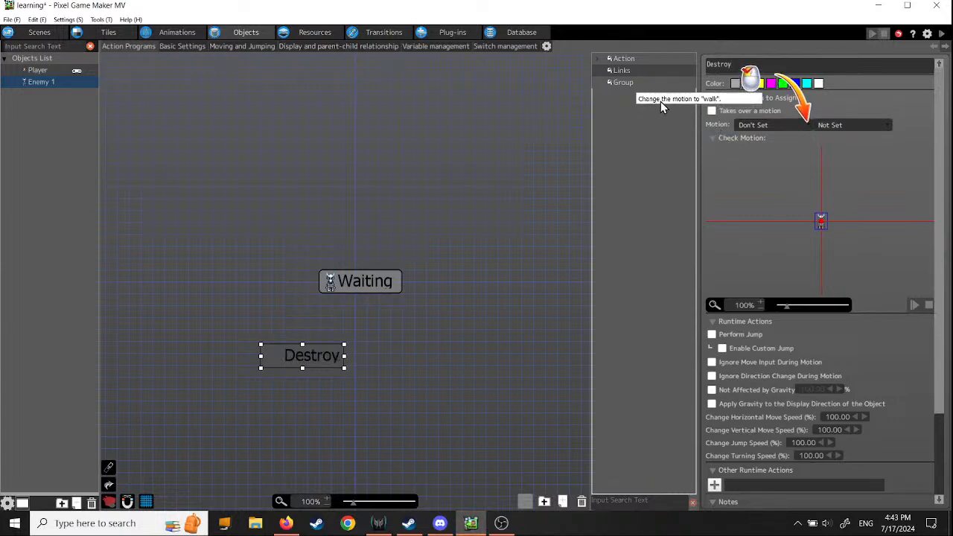
Set the Destroy action's motion to walk and make it not affected by gravity
click(803, 127)
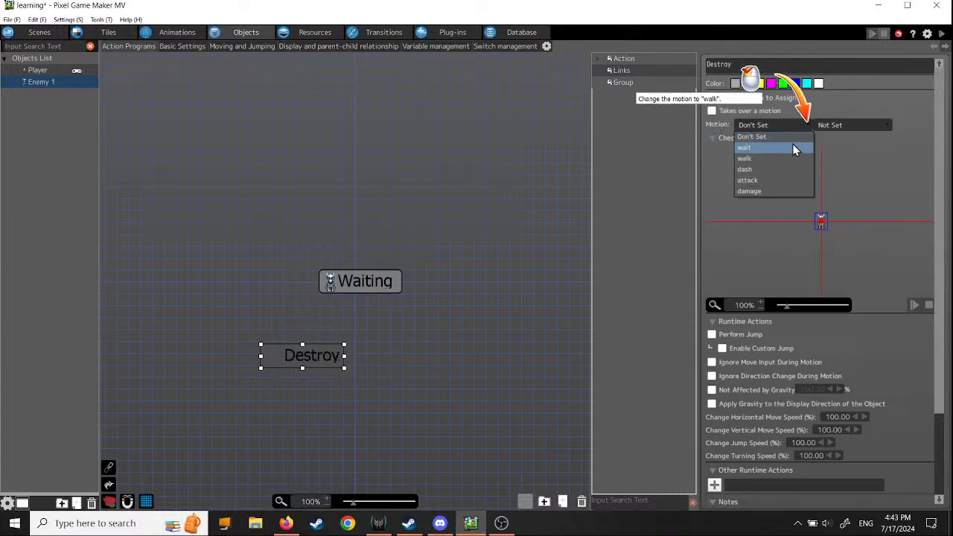
click(787, 158)
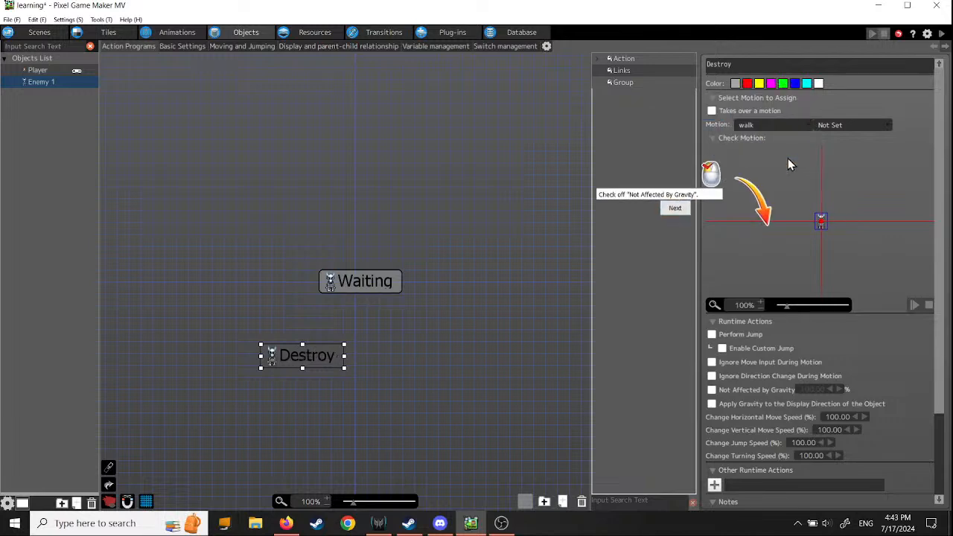
click(711, 391)
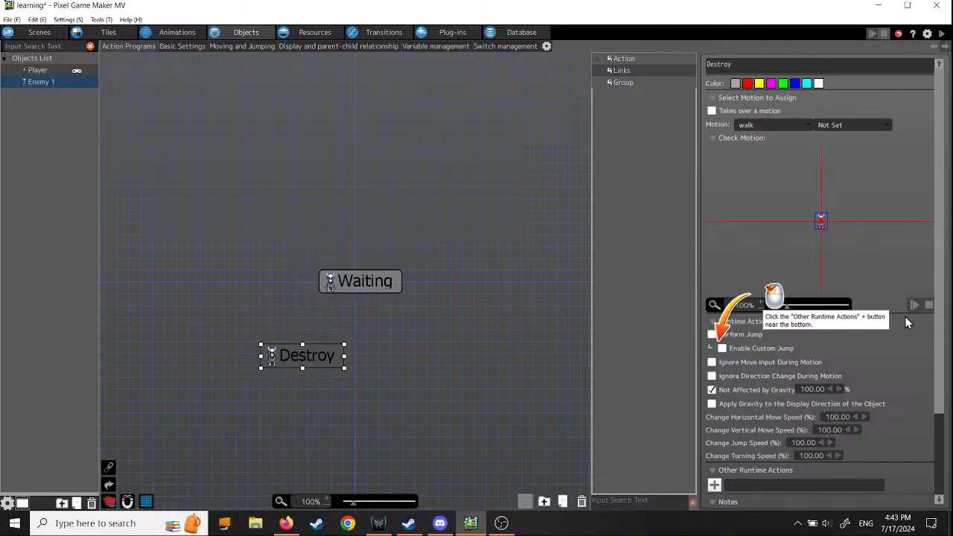
Add the Destroy Object runtime action to the Destroy action
scroll(940, 285, down, 3)
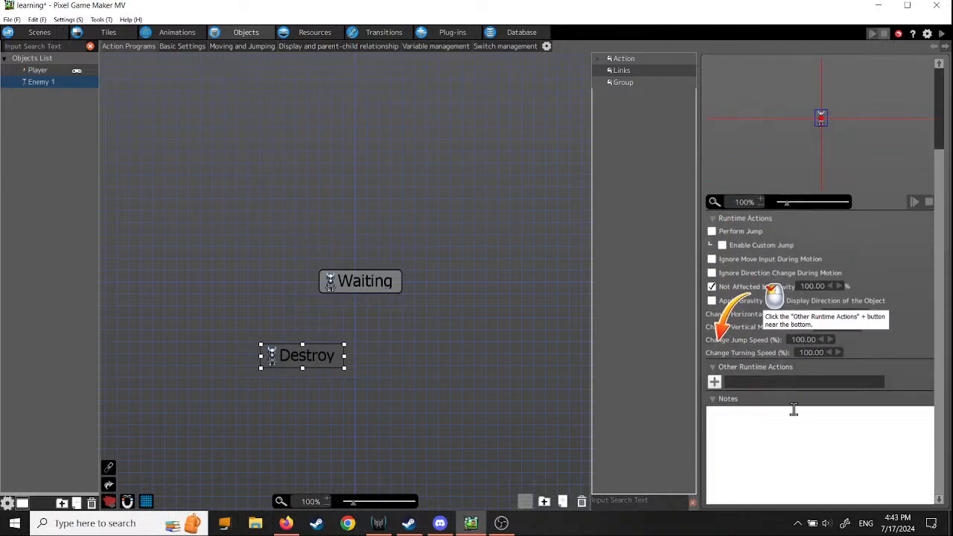
click(715, 383)
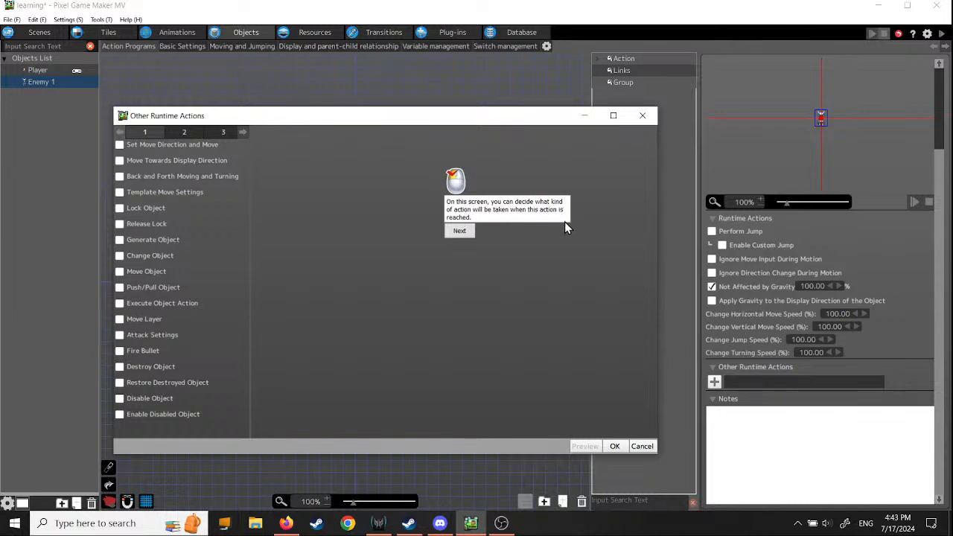
click(460, 232)
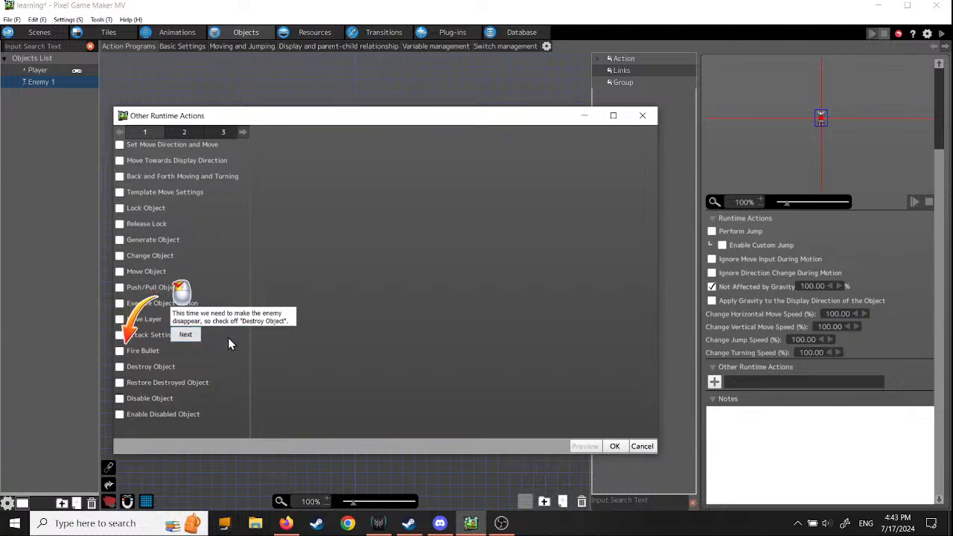
click(120, 367)
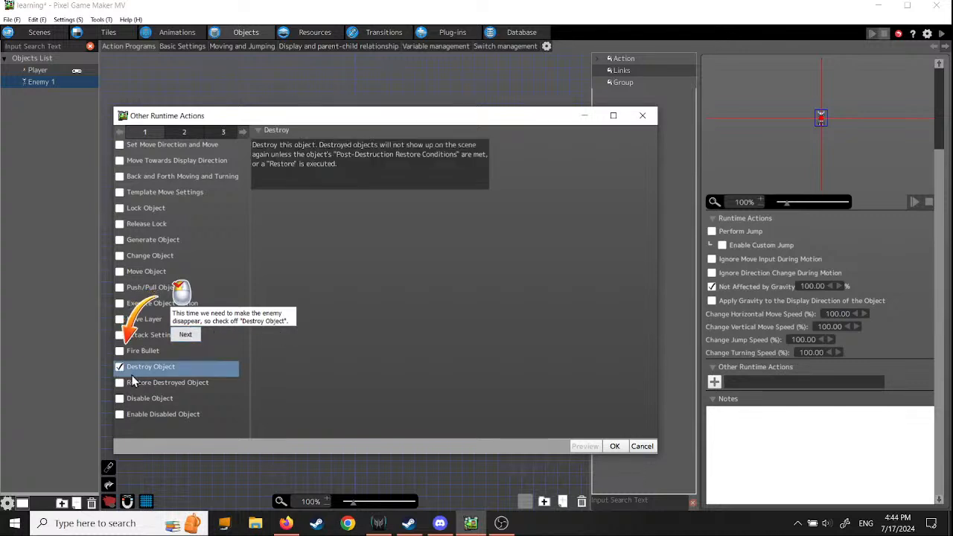
click(186, 335)
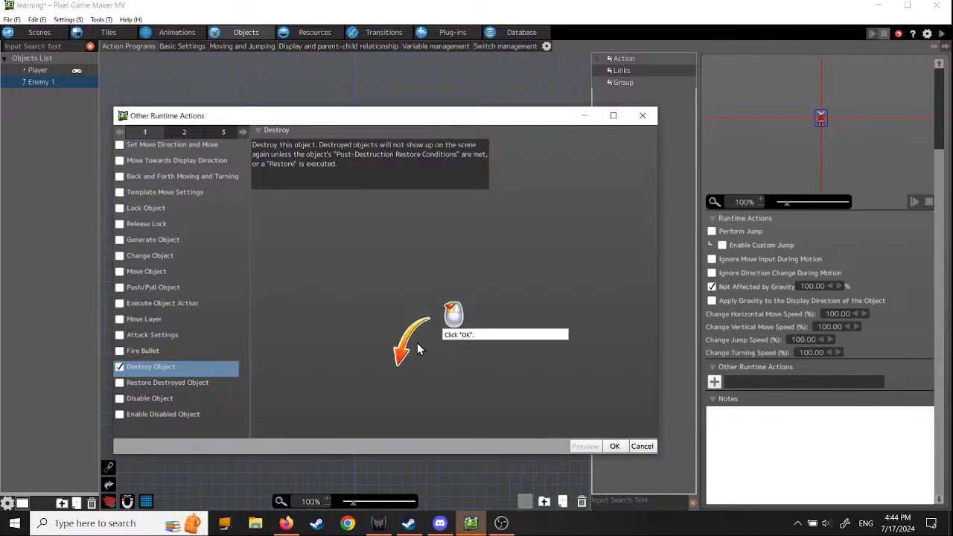
click(615, 445)
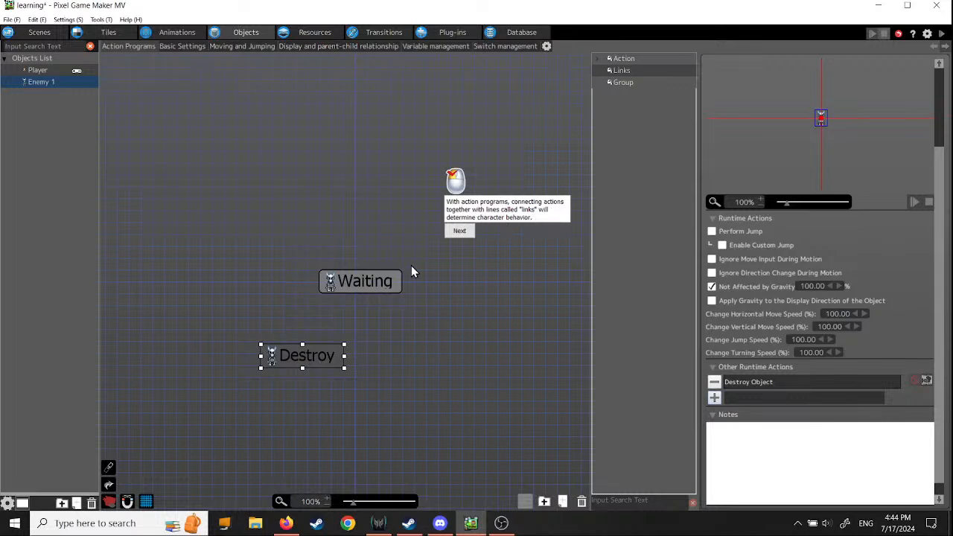
Create a link from the Waiting action to the Destroy action in Enemy 1's action program
click(462, 231)
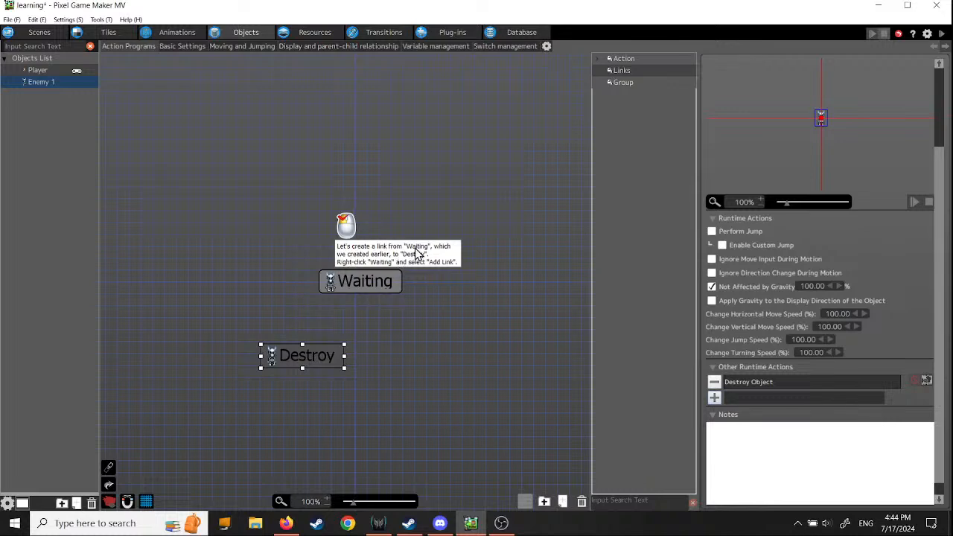
right_click(343, 286)
click(364, 304)
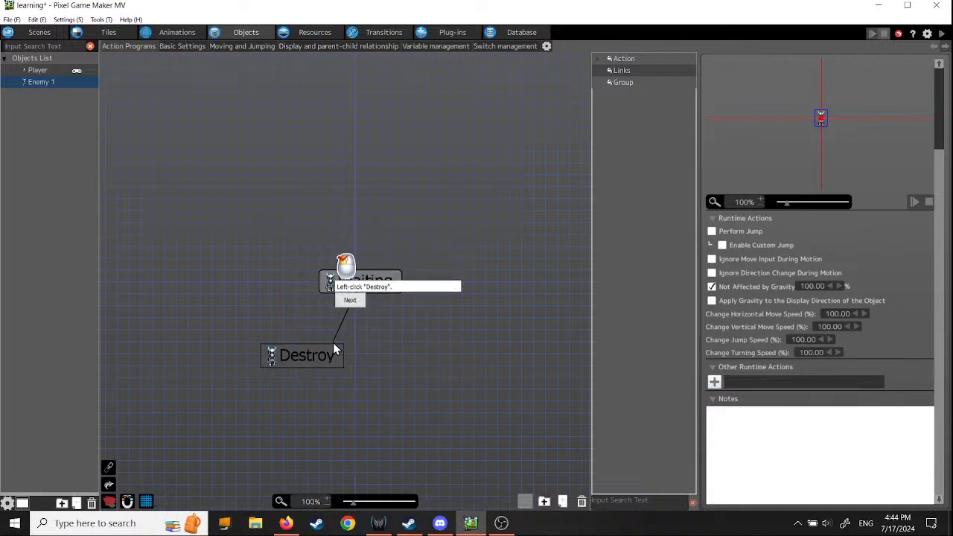
click(317, 356)
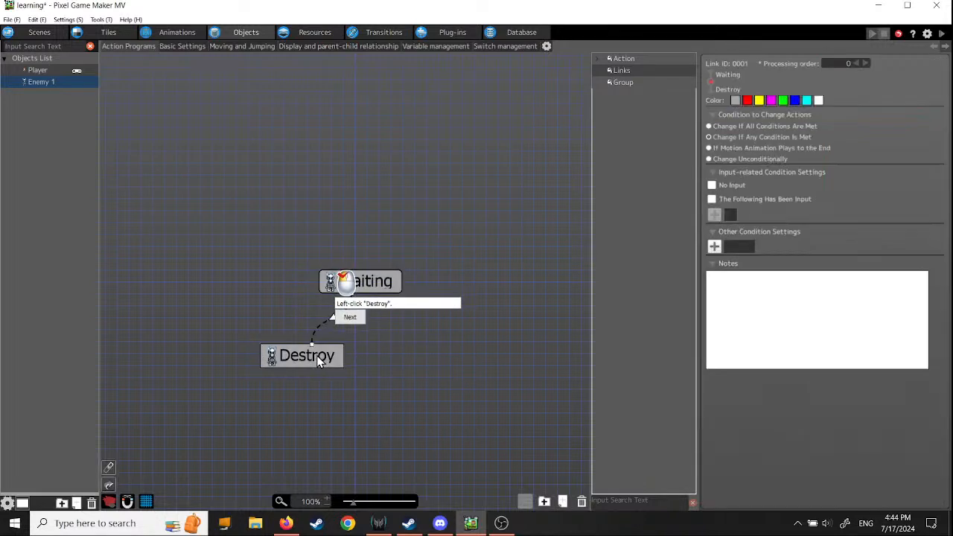
click(351, 319)
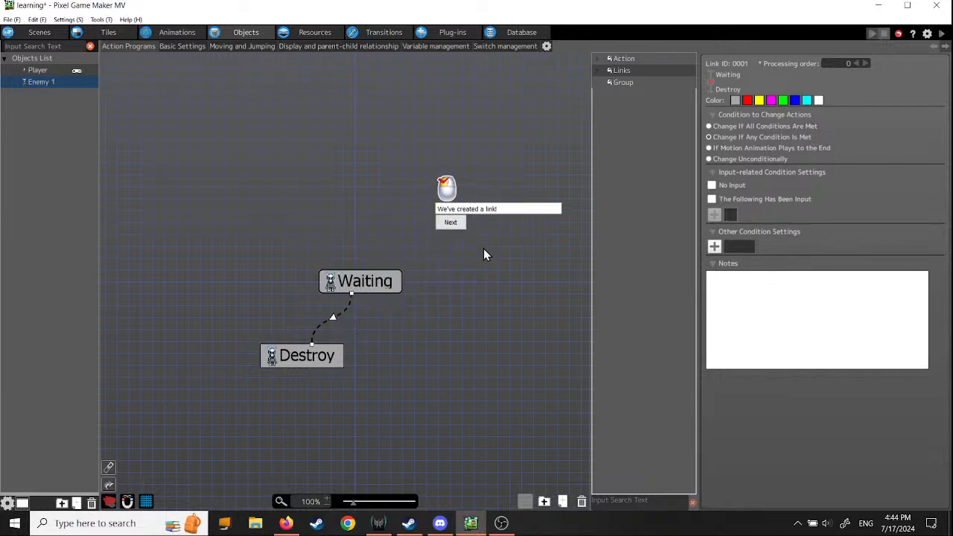
click(459, 216)
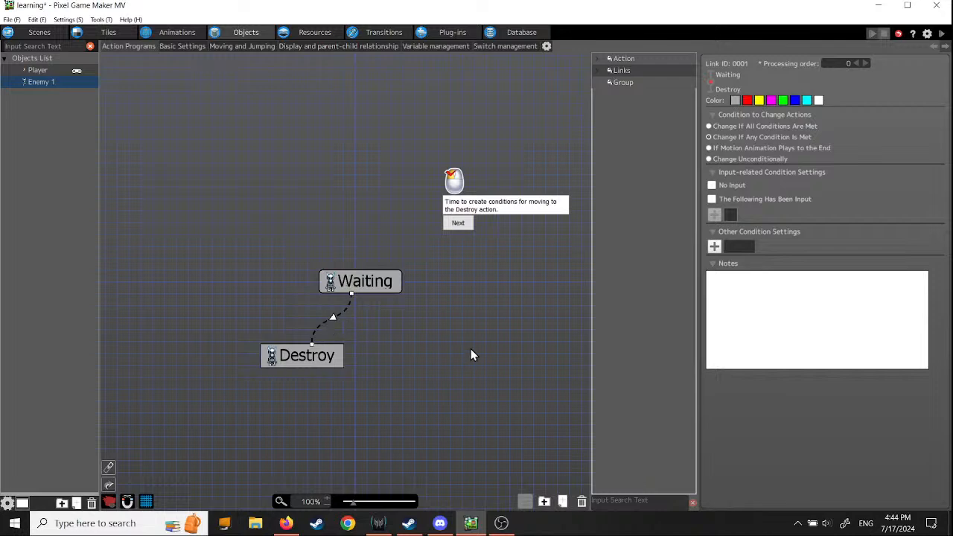
Add the "HP Is 0" condition to the Waiting-to-Destroy link, with Object Self as its object
click(458, 222)
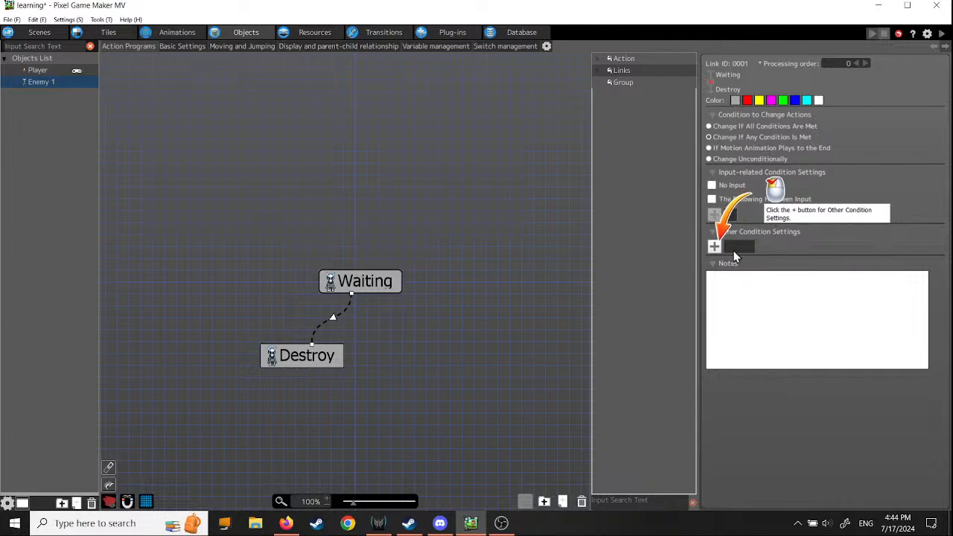
click(714, 247)
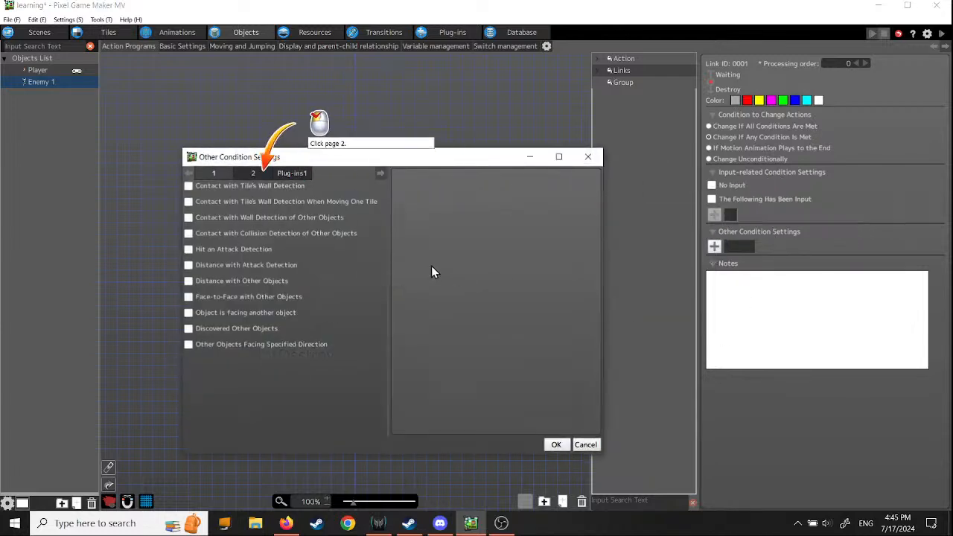
click(251, 174)
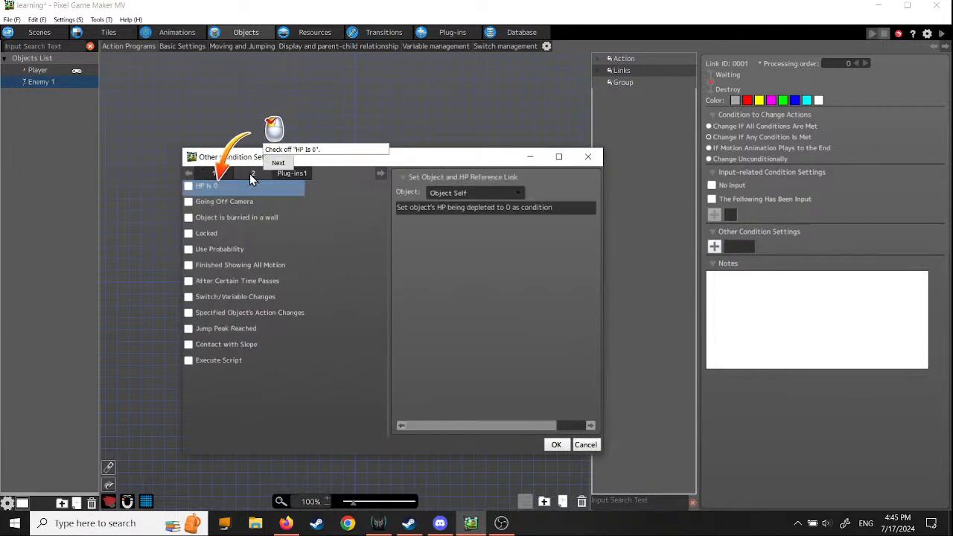
click(187, 186)
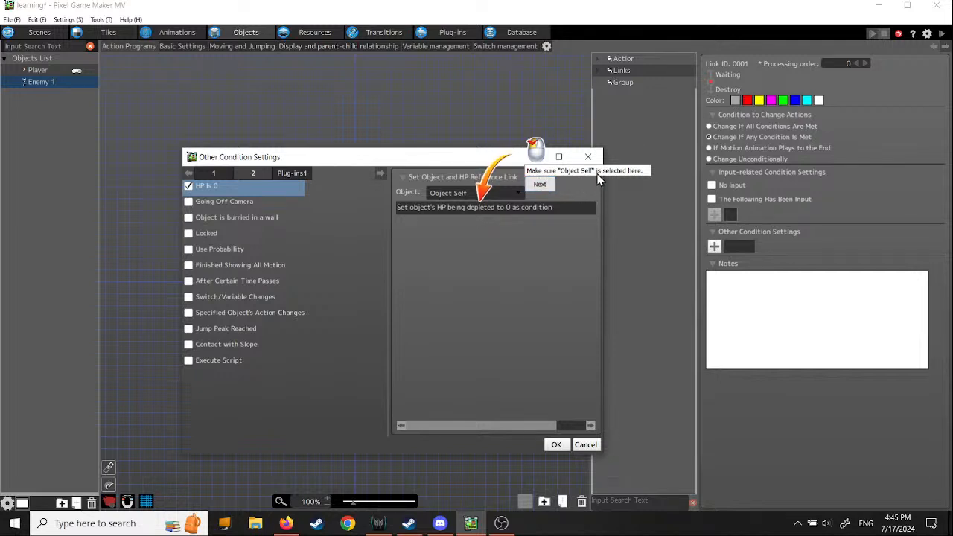
click(541, 184)
click(556, 444)
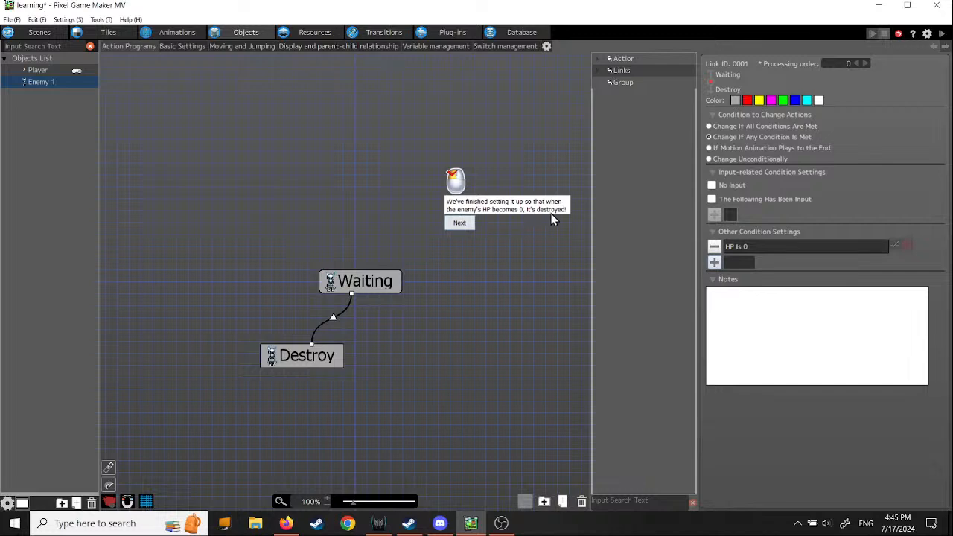
click(459, 223)
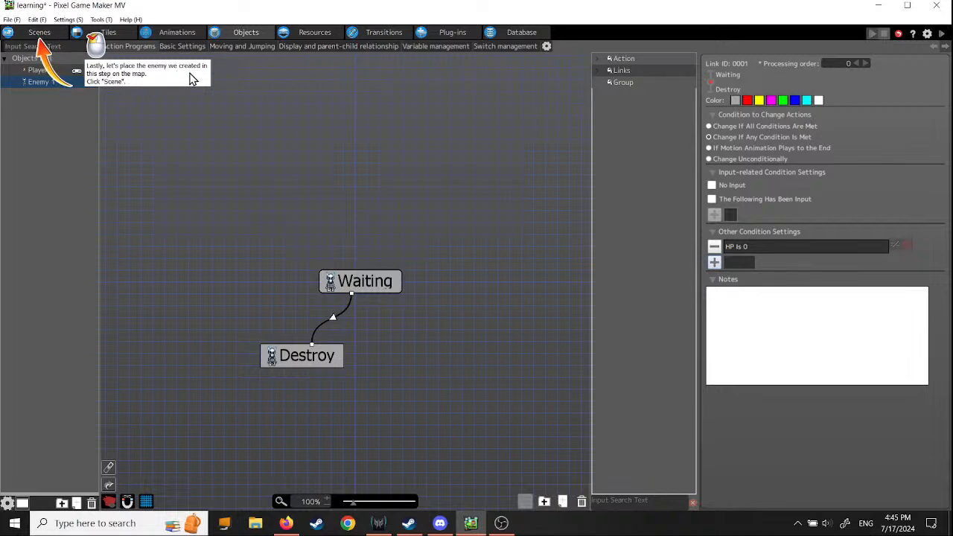
Place Enemy 1 in scene 1 at grid position 10, 7
click(46, 37)
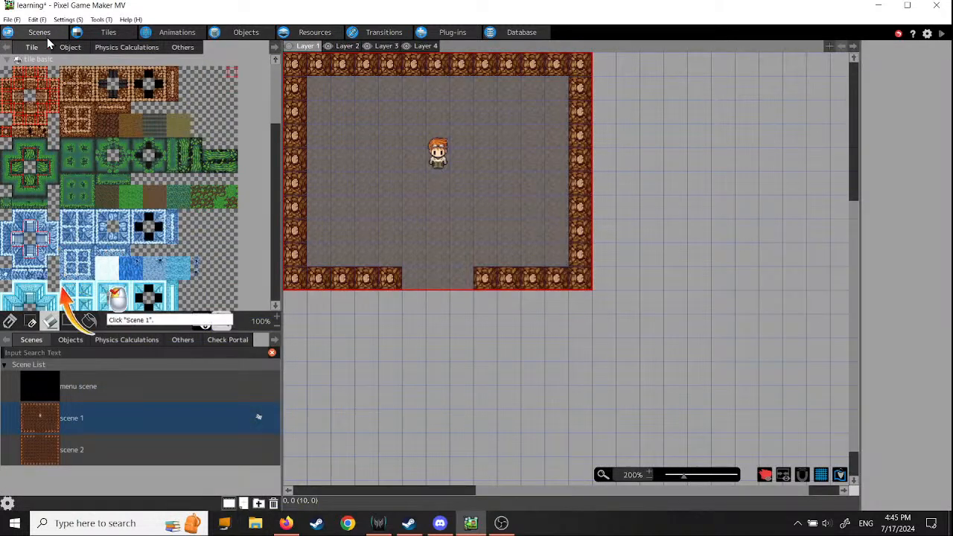
click(50, 420)
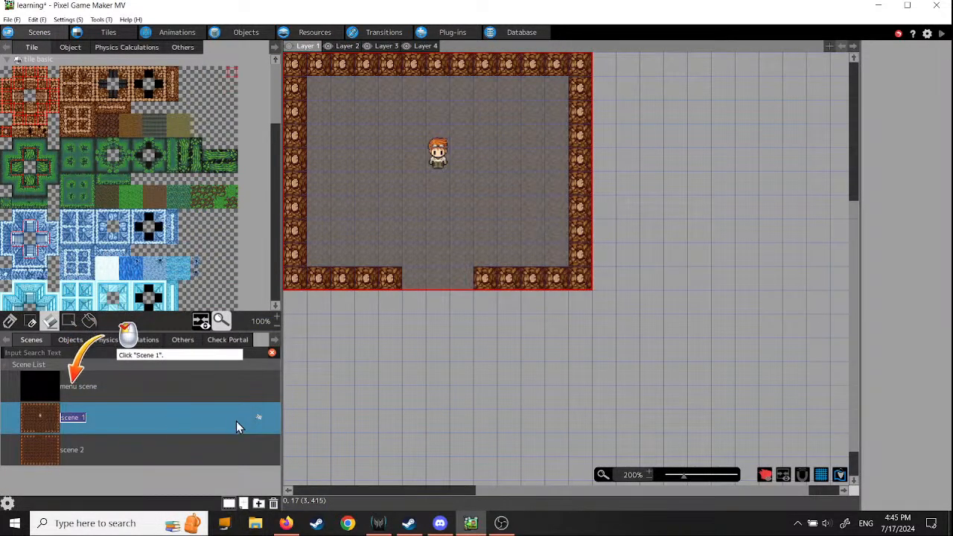
click(55, 419)
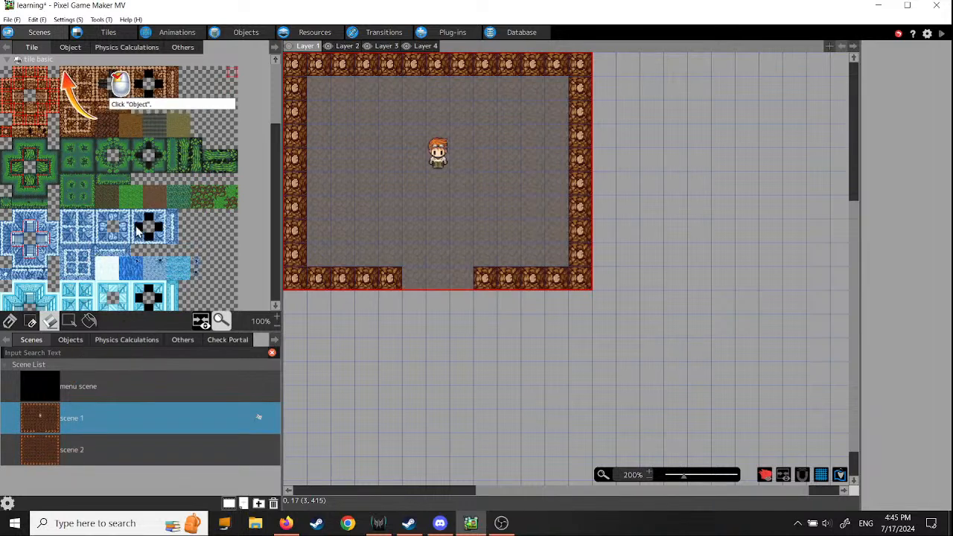
click(63, 48)
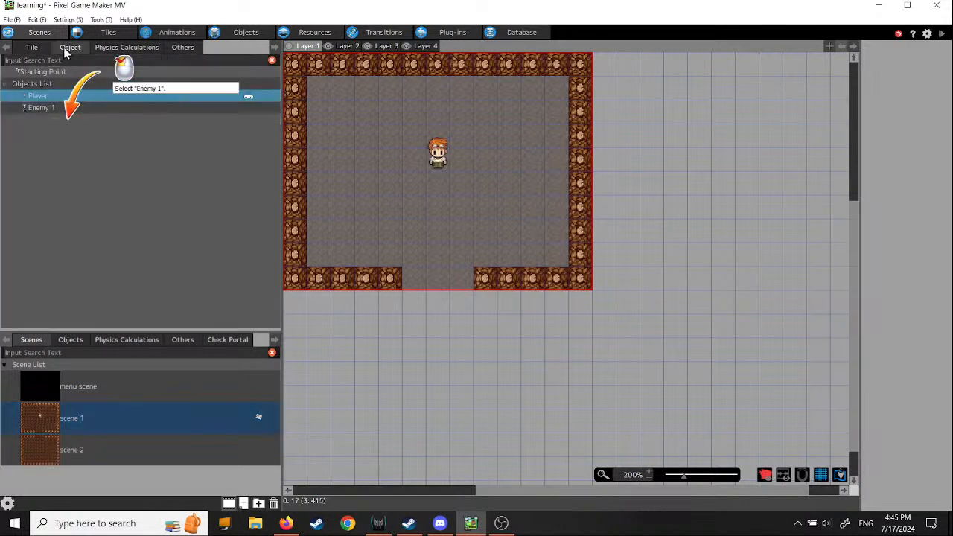
click(39, 108)
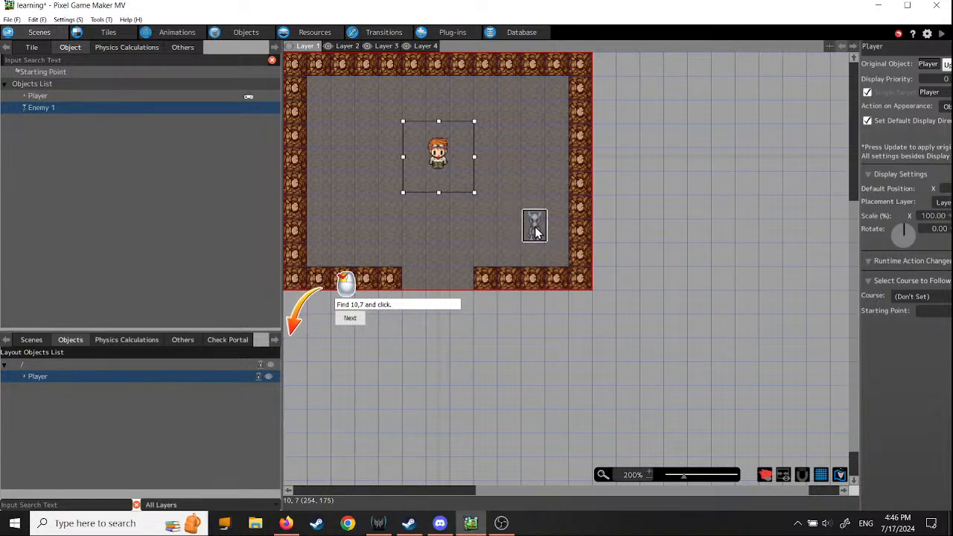
click(534, 231)
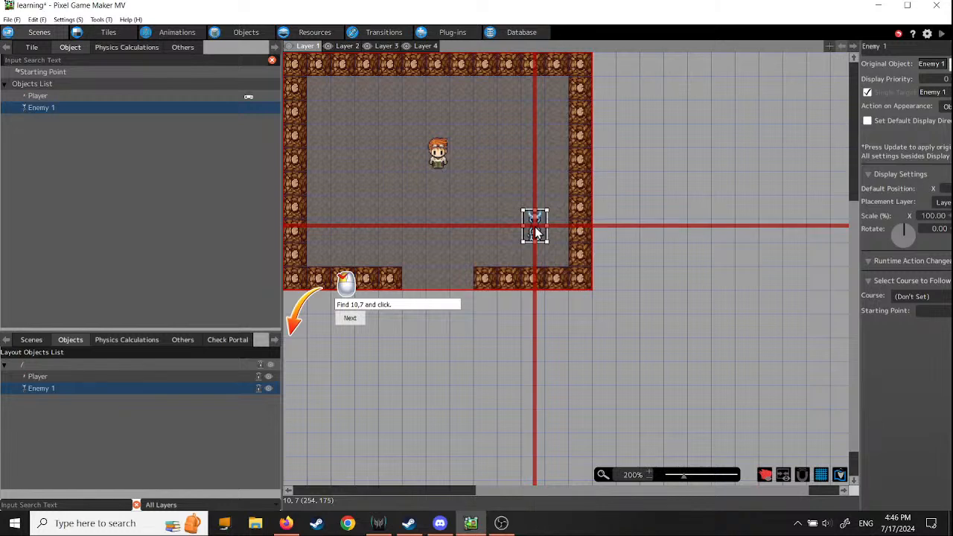
click(350, 319)
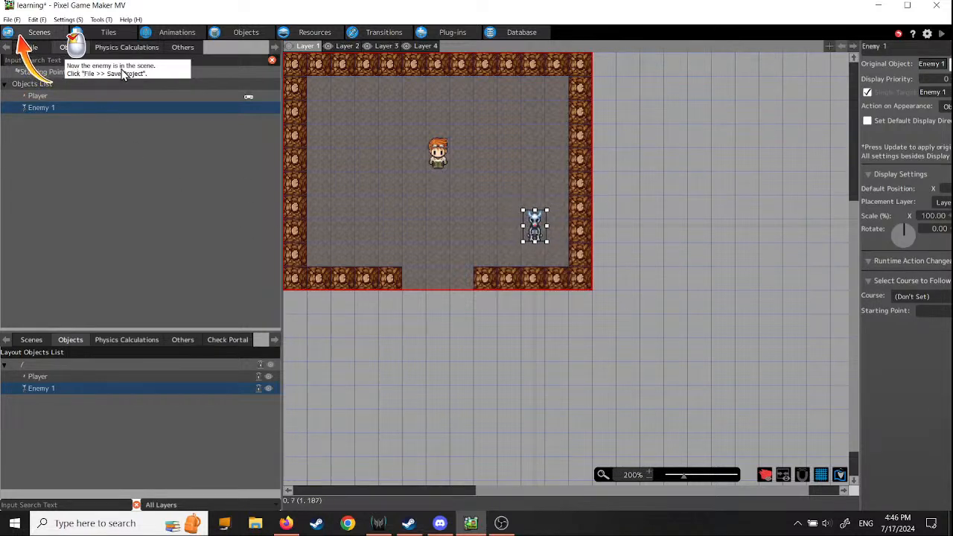
Save the project and start a test play in a maximized game window
click(11, 20)
click(30, 66)
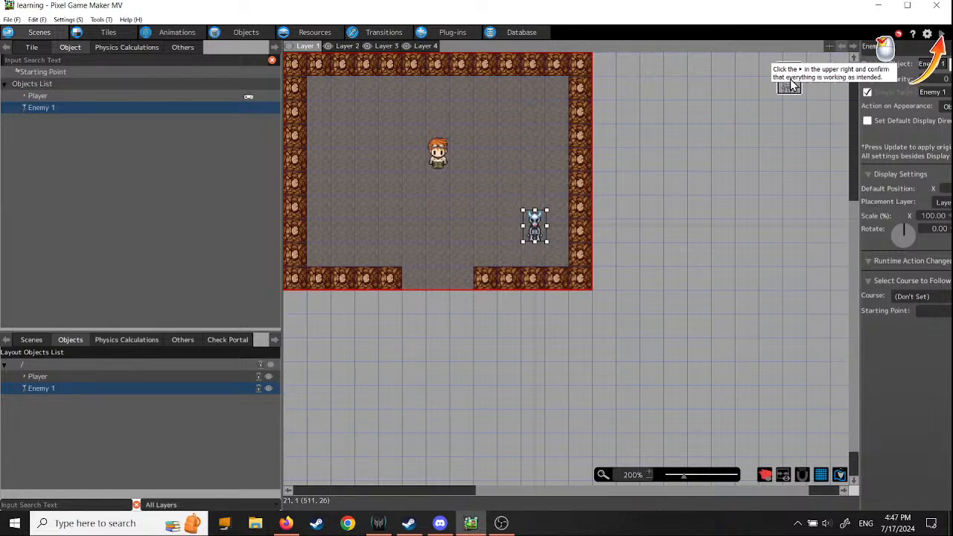
click(942, 34)
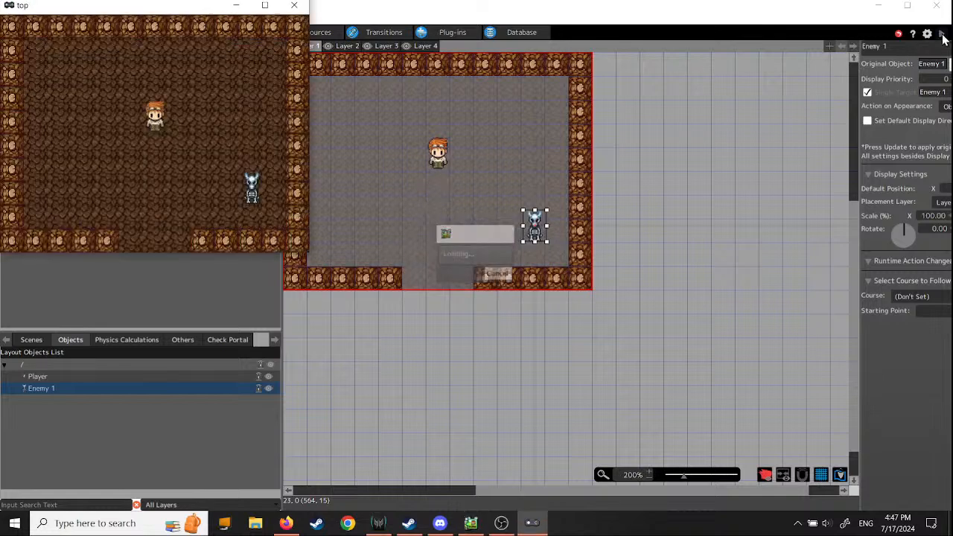
click(264, 5)
Walk the player around the room and into the bonedog enemy from several sides to check collision and movement
key(Left)
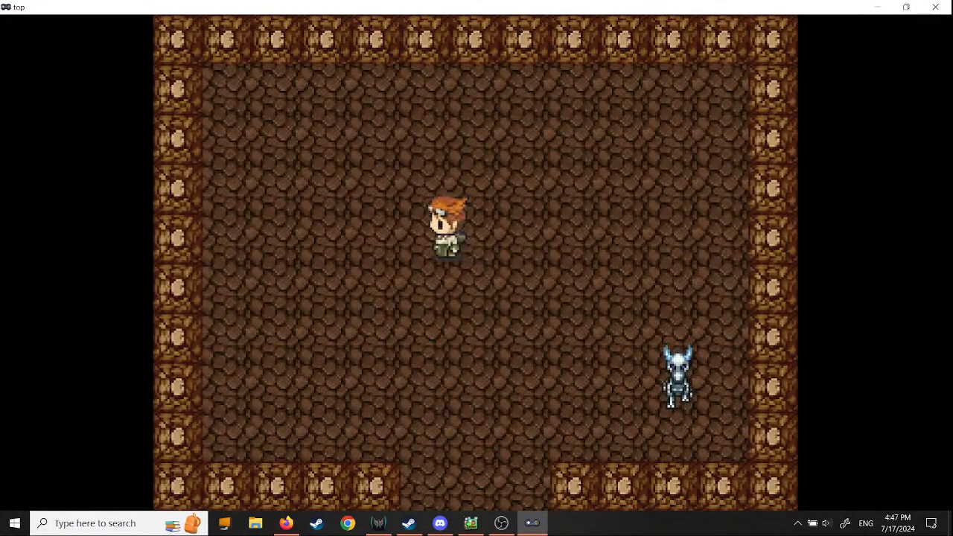
key(Down)
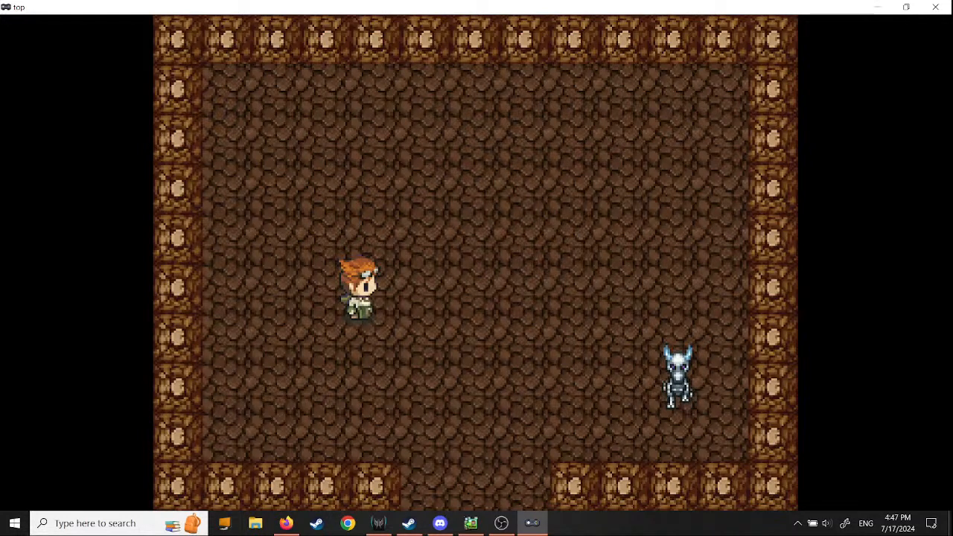
key(Right)
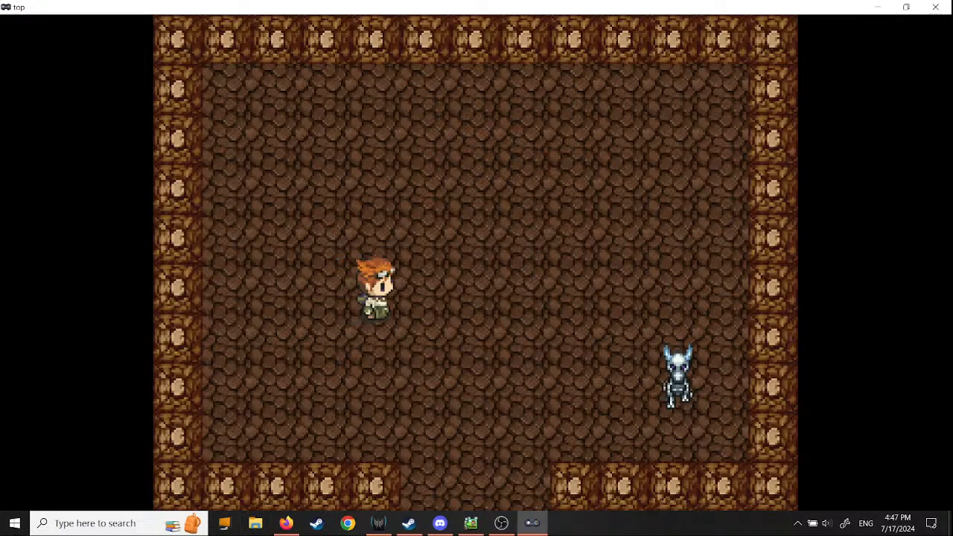
key(Down)
key(Up)
key(Left)
key(Up)
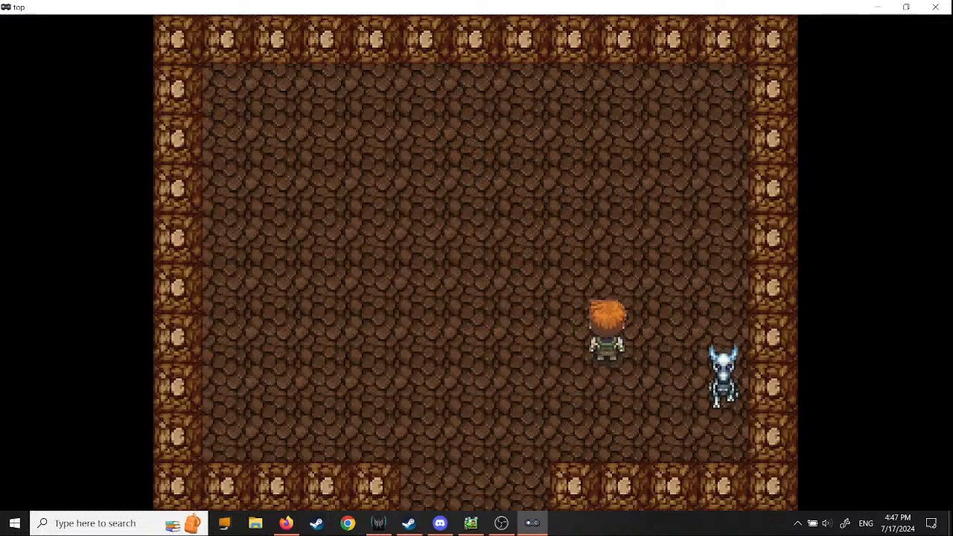
key(Right)
key(Down)
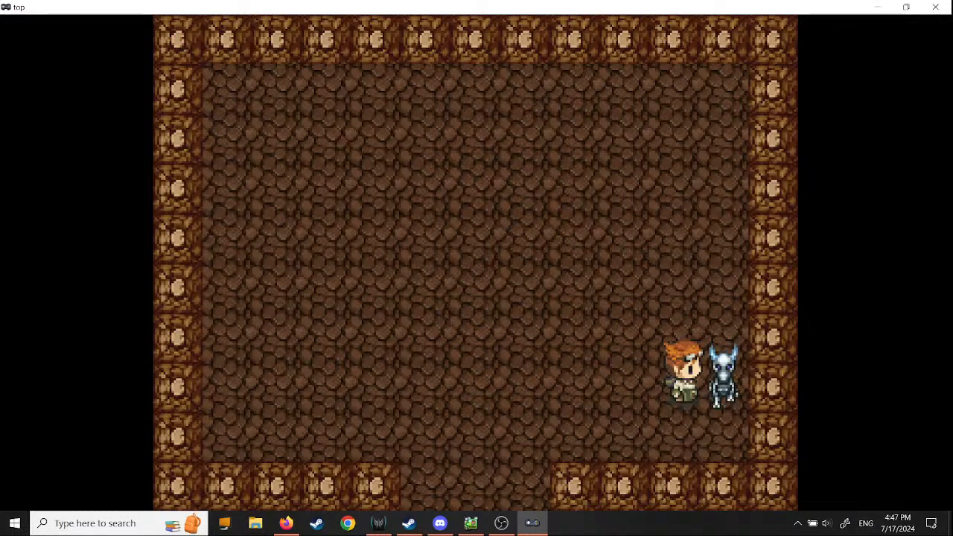
key(Left)
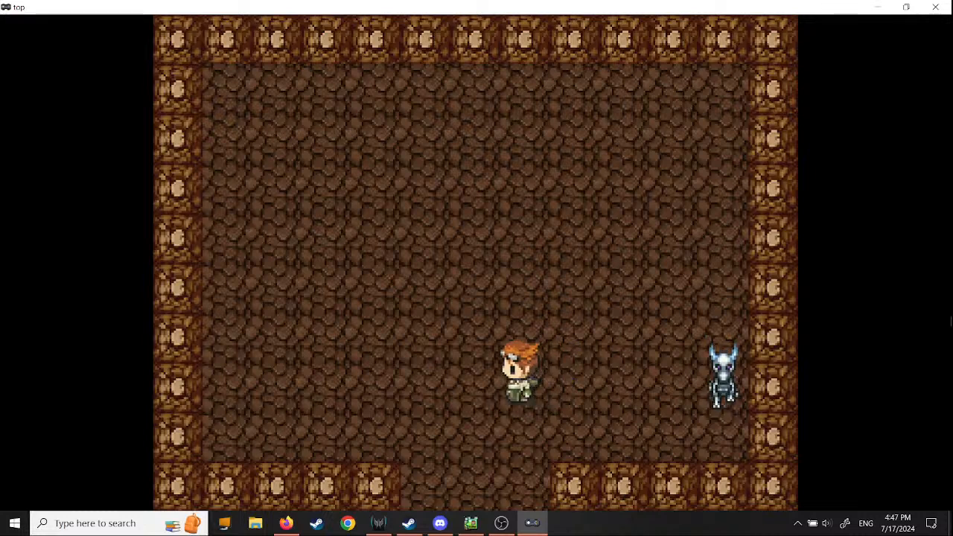
key(Up)
key(Right)
key(Down)
key(Right)
key(Left)
key(Up)
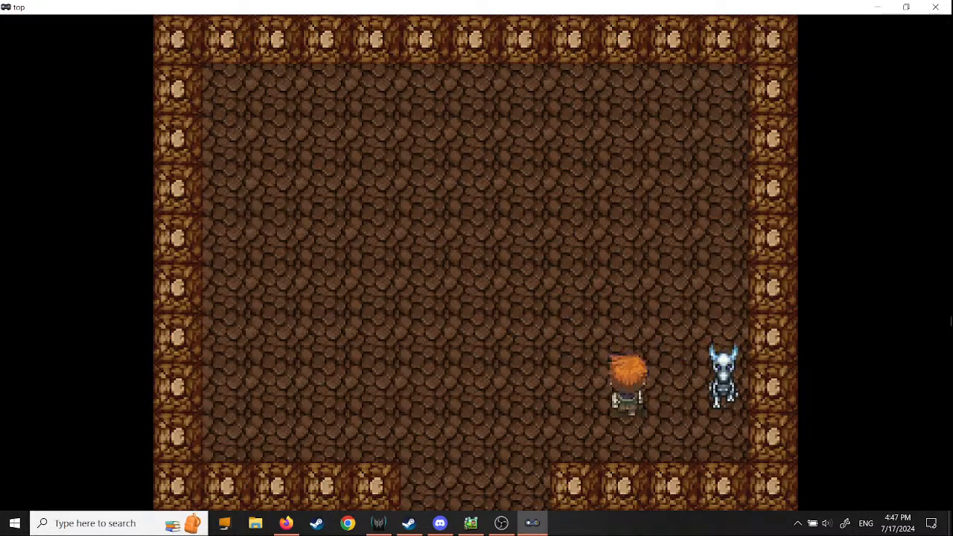
key(Right)
key(Left)
key(Right)
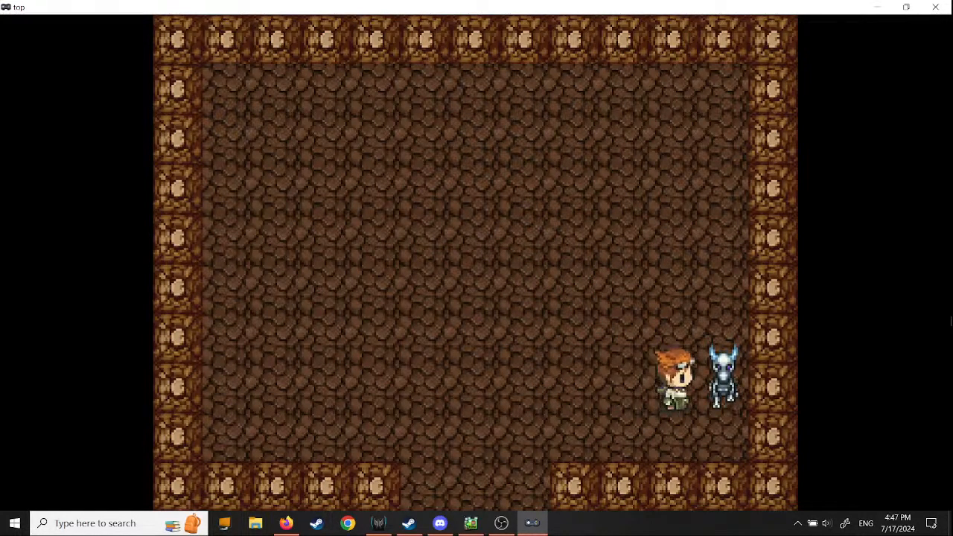
key(Down)
key(Right)
key(Up)
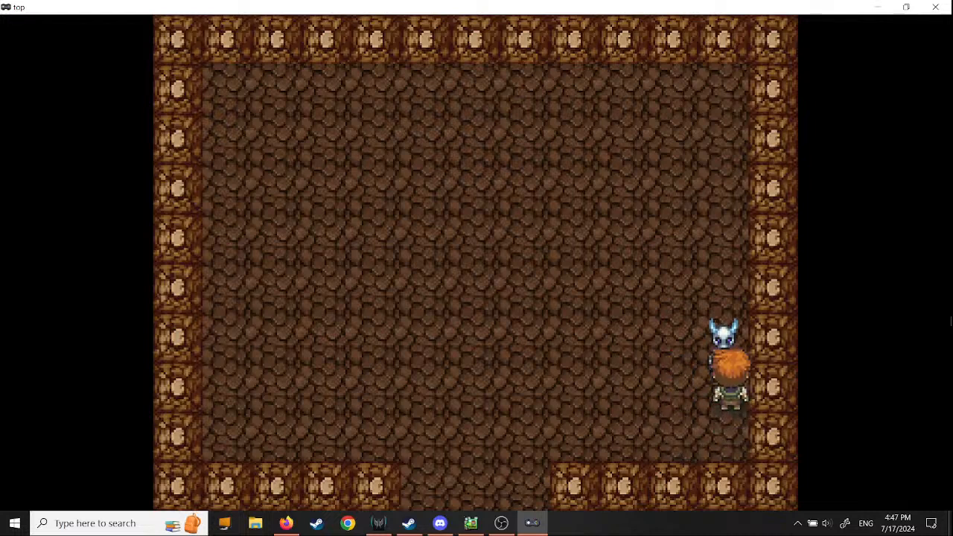
key(Down)
key(Left)
key(Up)
key(Right)
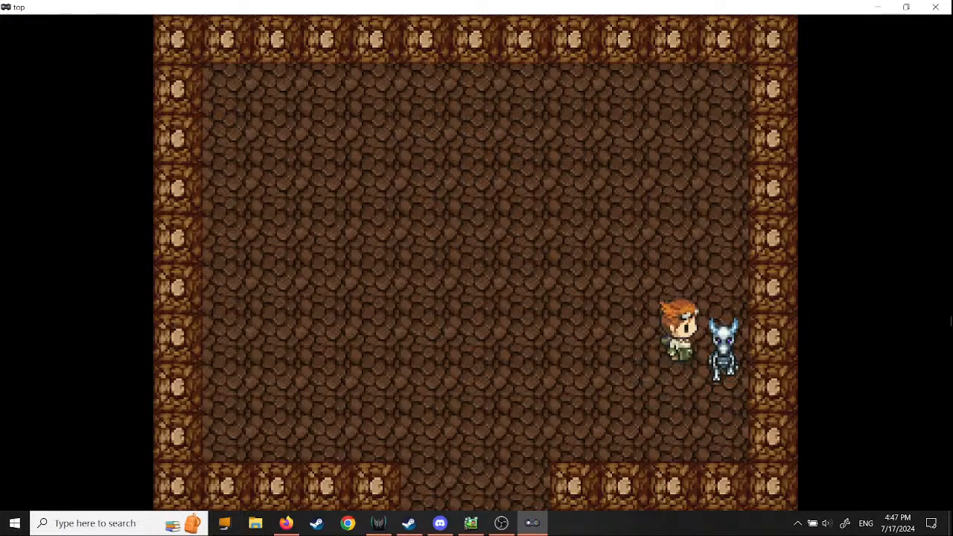
End the test play and finish the current tutorial
click(935, 6)
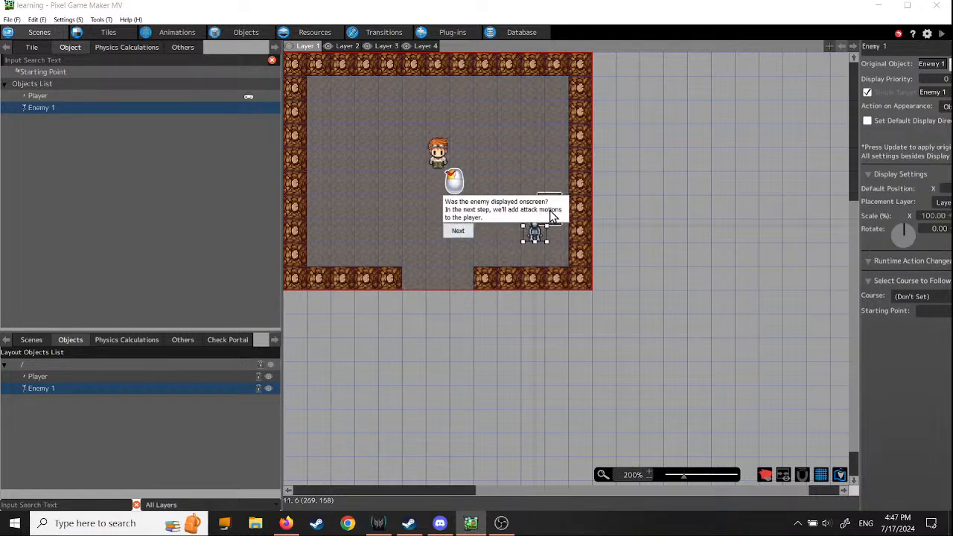
click(458, 231)
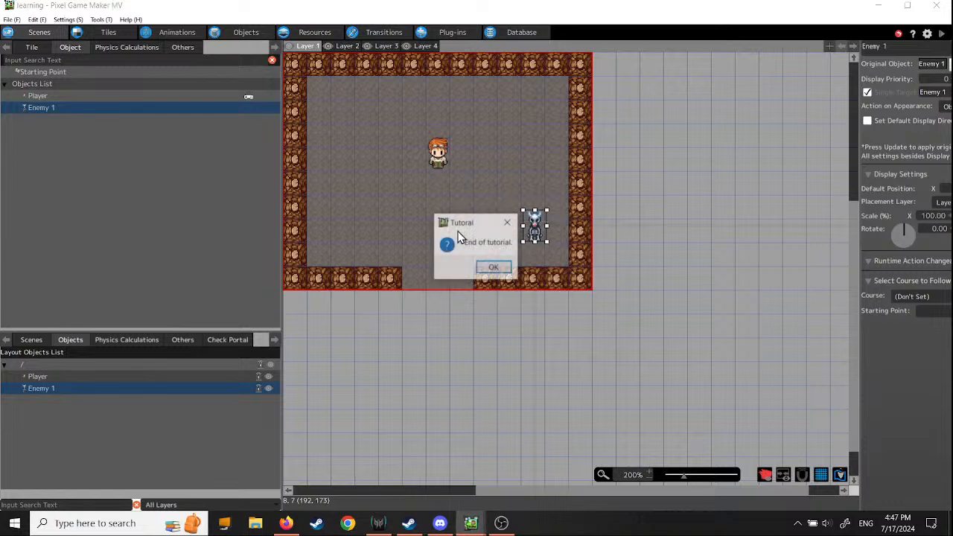
click(490, 267)
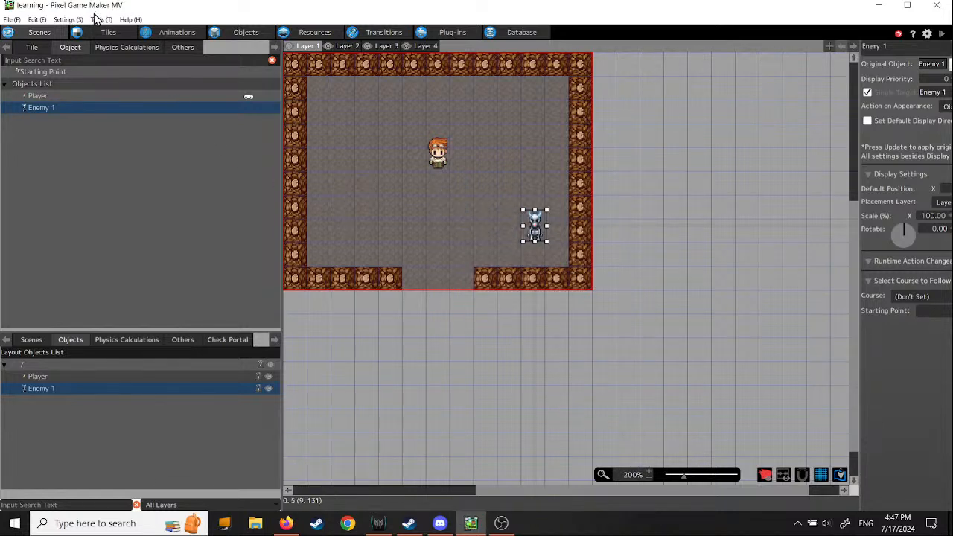
Review the keyboard, mouse and controller assignments in the Control Keys Management settings, then close them without changes
click(70, 21)
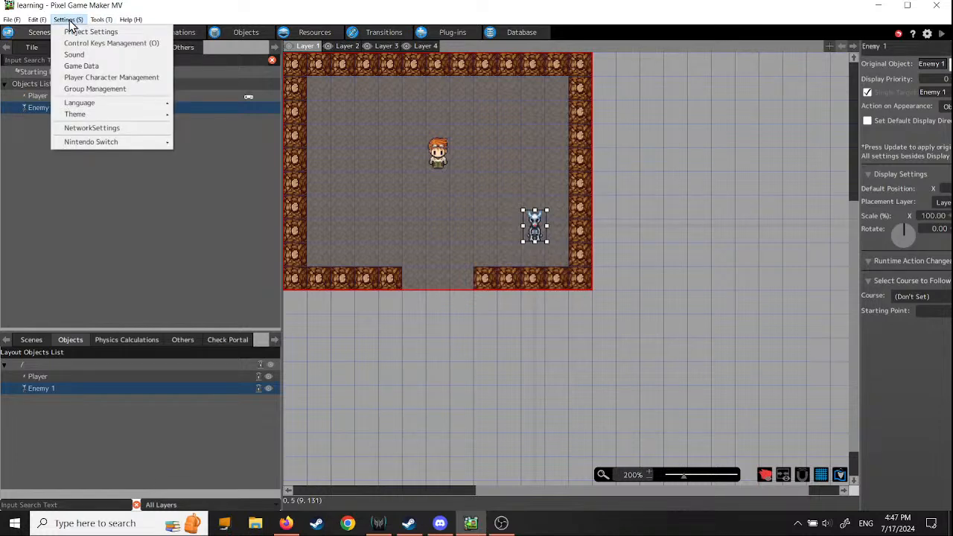
click(81, 45)
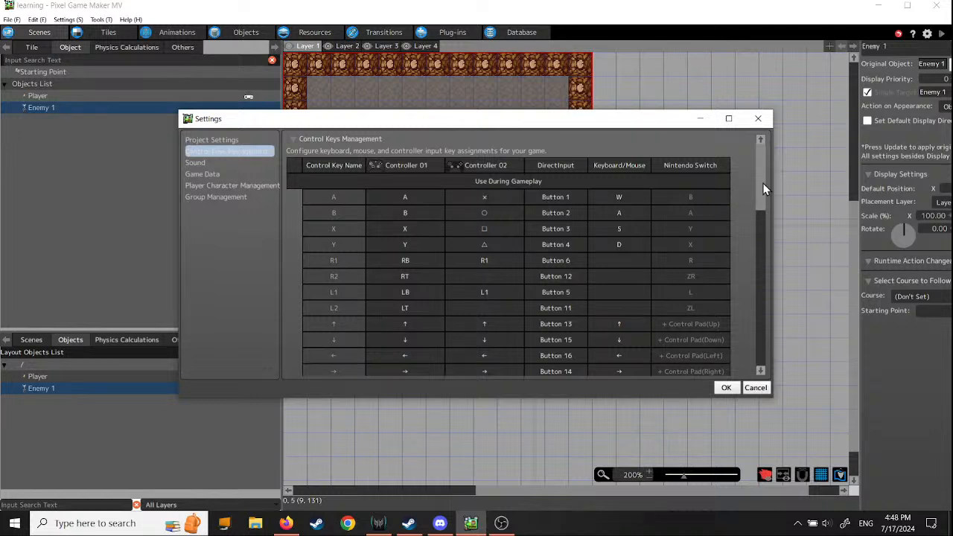
drag(763, 183, 777, 202)
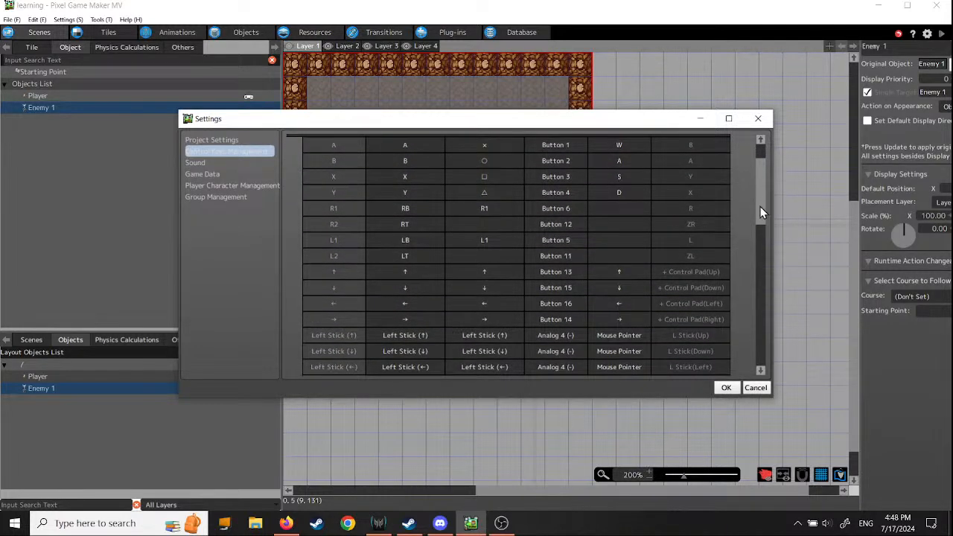
mouse_move(760, 206)
mouse_down()
mouse_move(764, 230)
mouse_move(772, 197)
mouse_up()
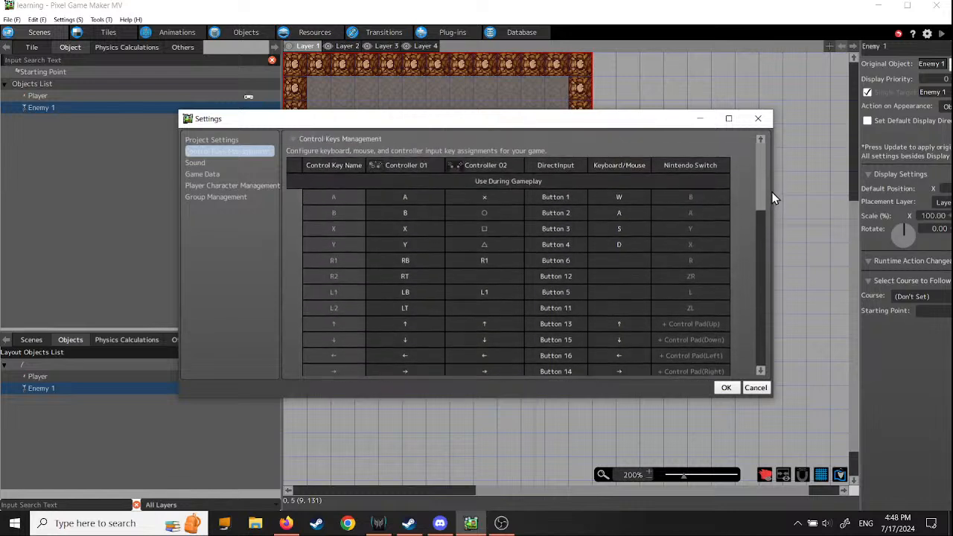
click(755, 388)
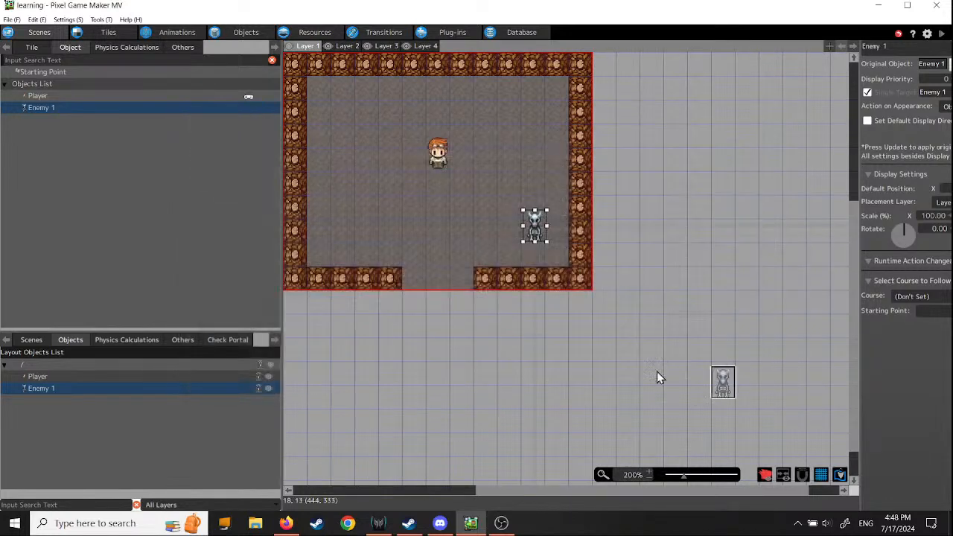
Save the project and start the Top Views tutorial "Step 5: Create an Attack to Use on Enemy"
click(12, 20)
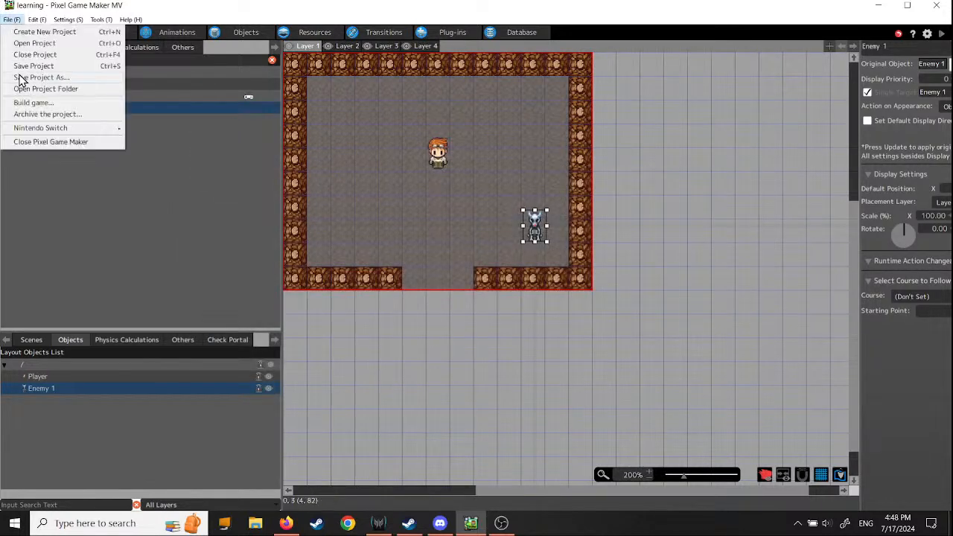
click(23, 66)
click(131, 20)
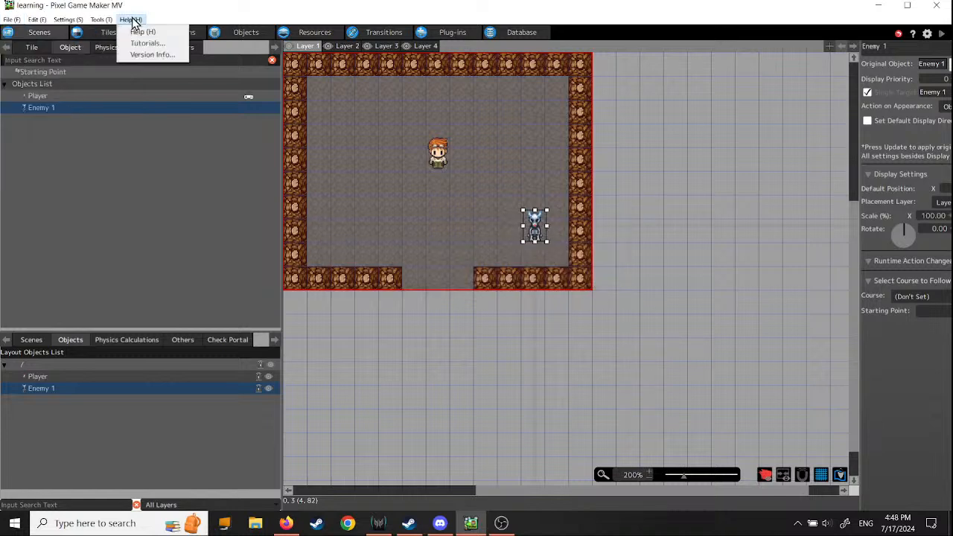
click(142, 43)
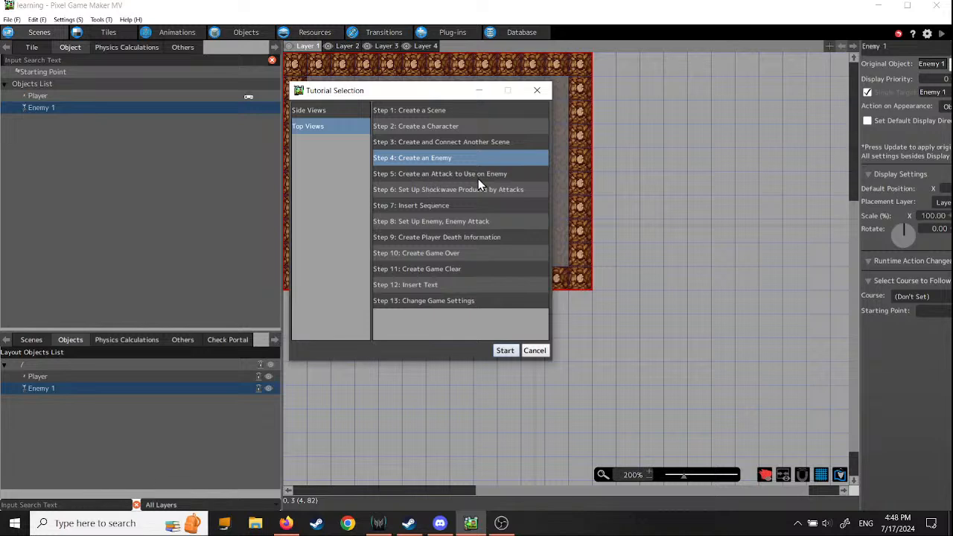
click(452, 177)
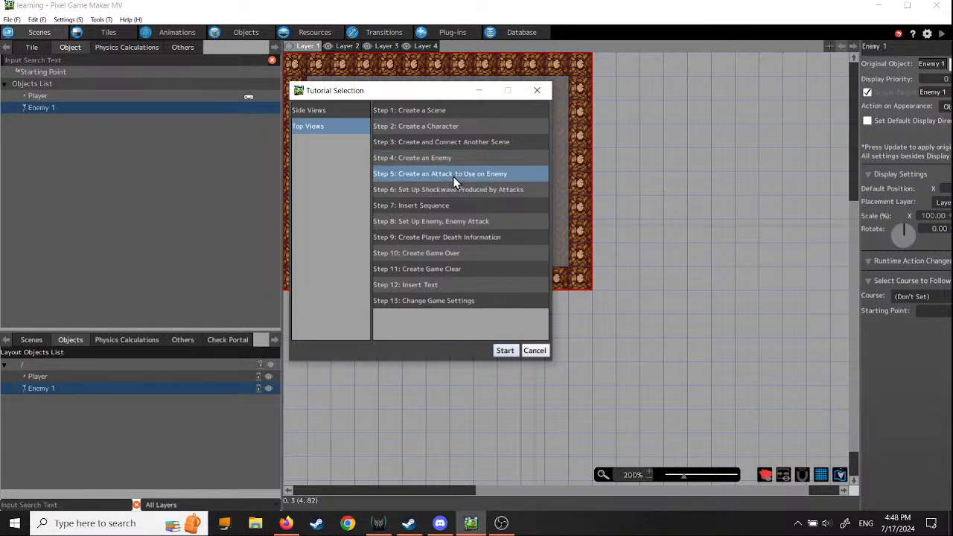
click(504, 351)
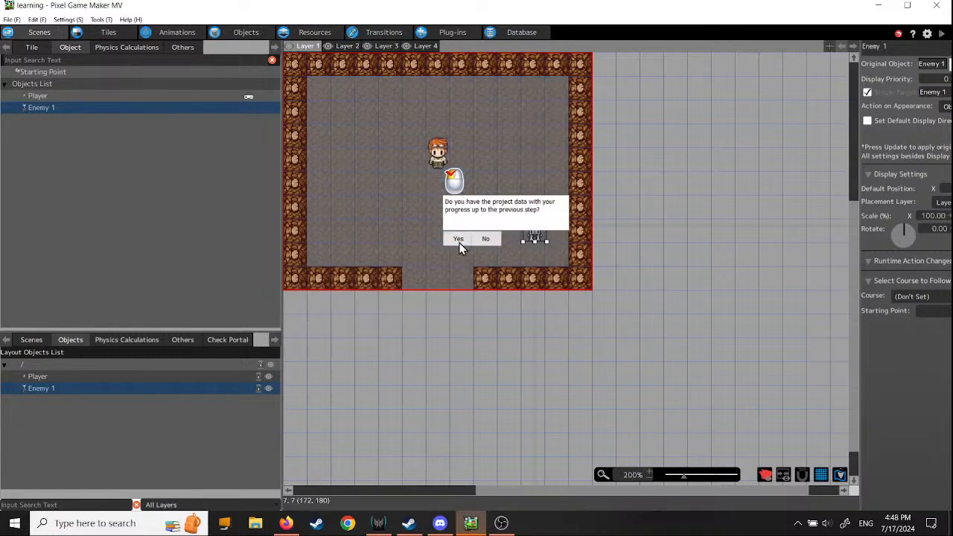
Open Game.pgmproject from the learning folder as the tutorial's project data and begin the tutorial
click(12, 20)
click(22, 51)
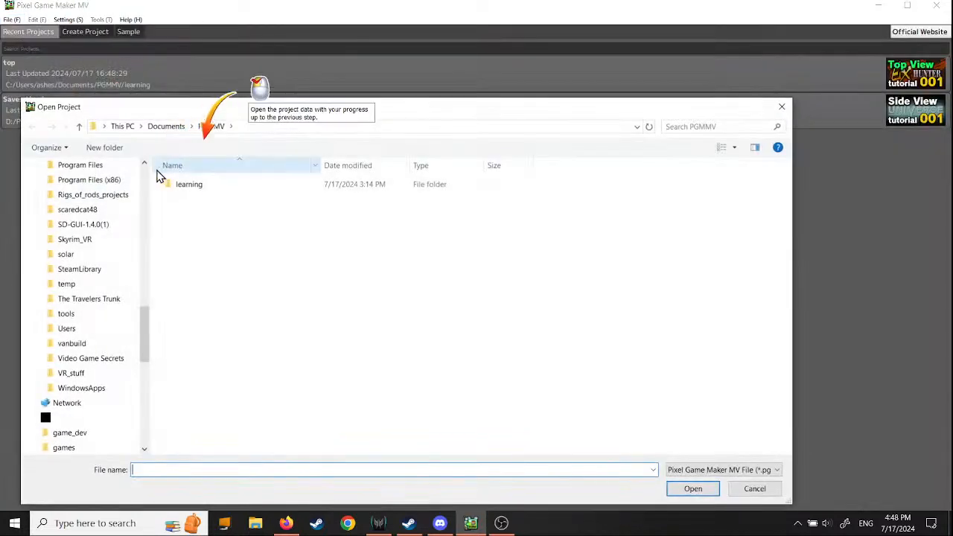
click(170, 188)
double_click(170, 188)
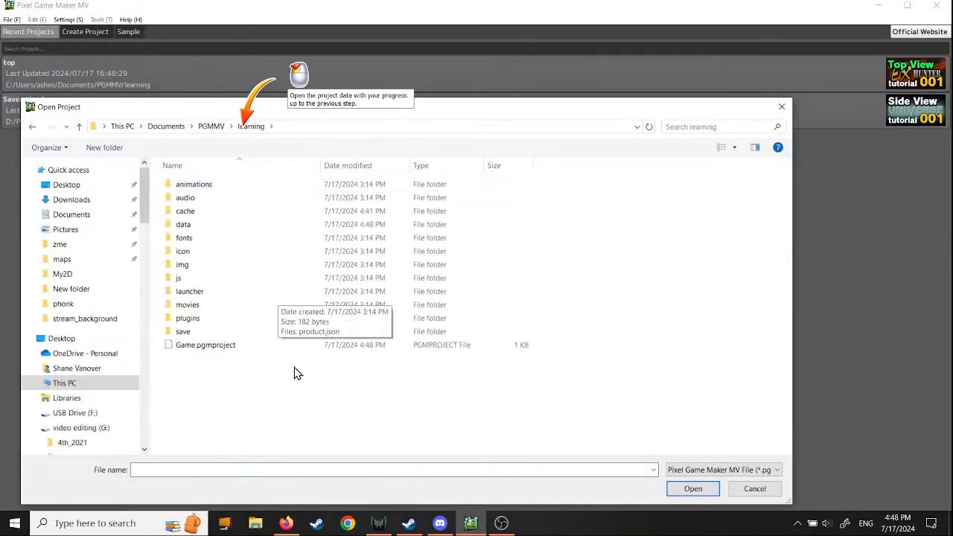
double_click(172, 348)
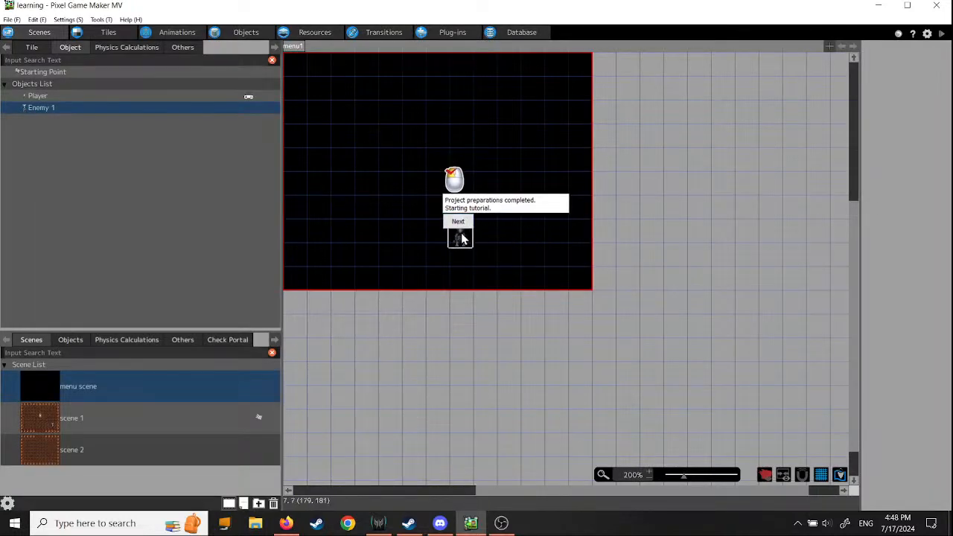
click(457, 222)
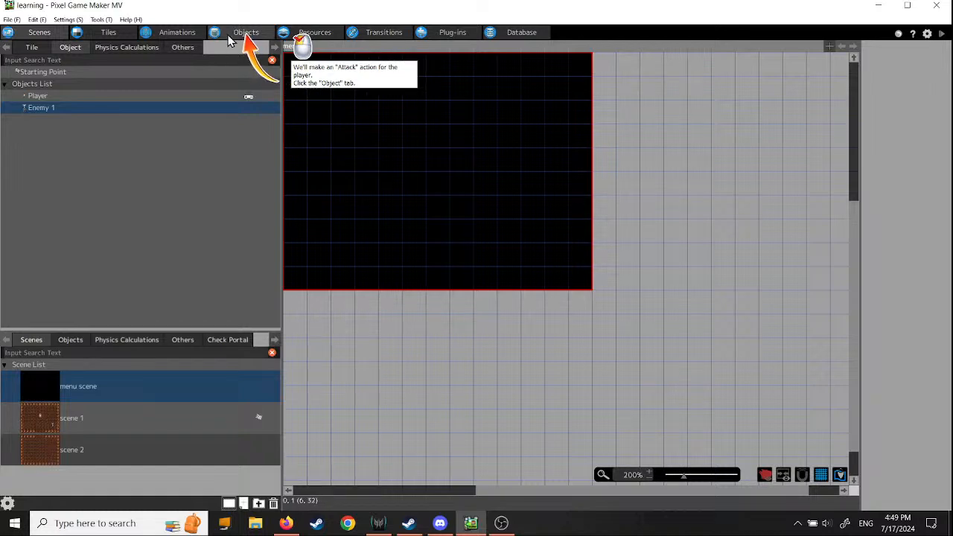
Add a new action beside Waiting in the Player object's action program and name it Slash
click(245, 33)
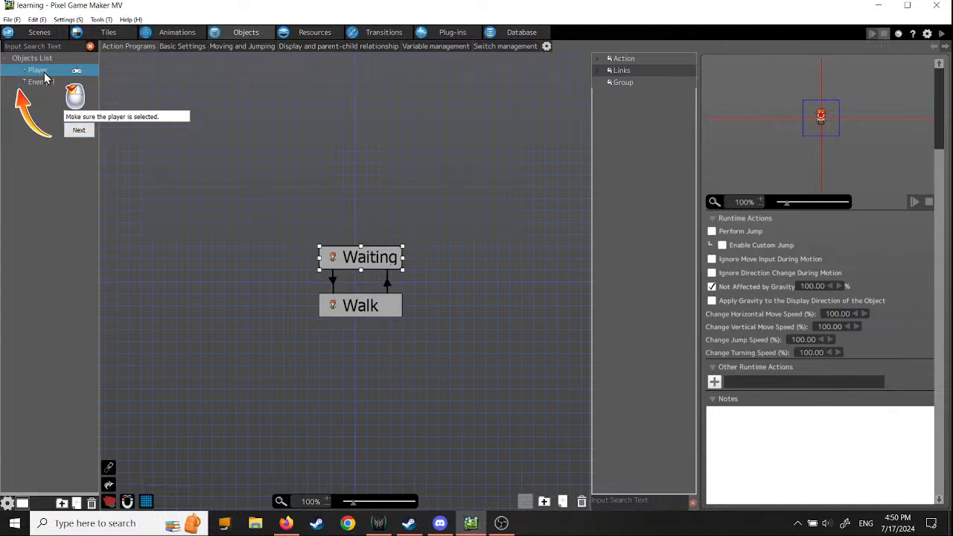
click(79, 130)
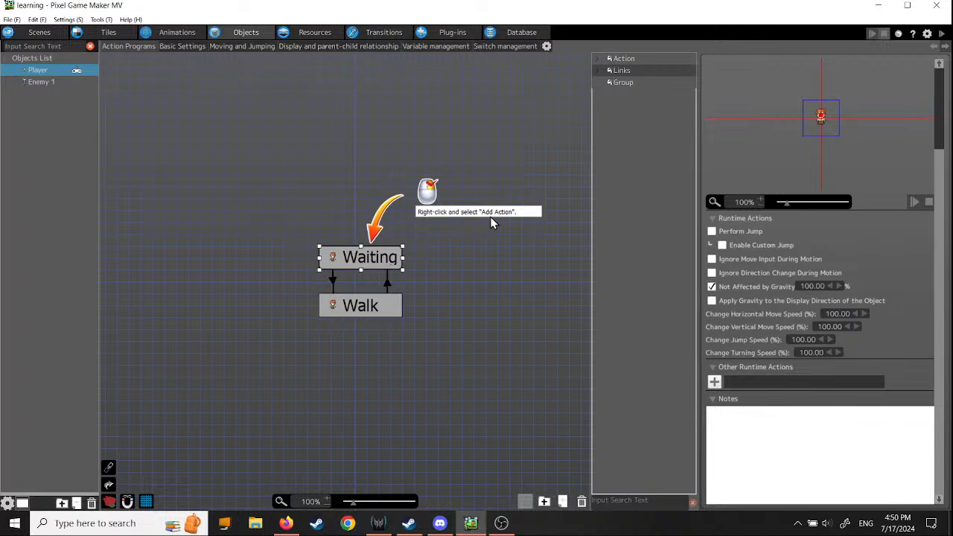
right_click(452, 246)
click(463, 246)
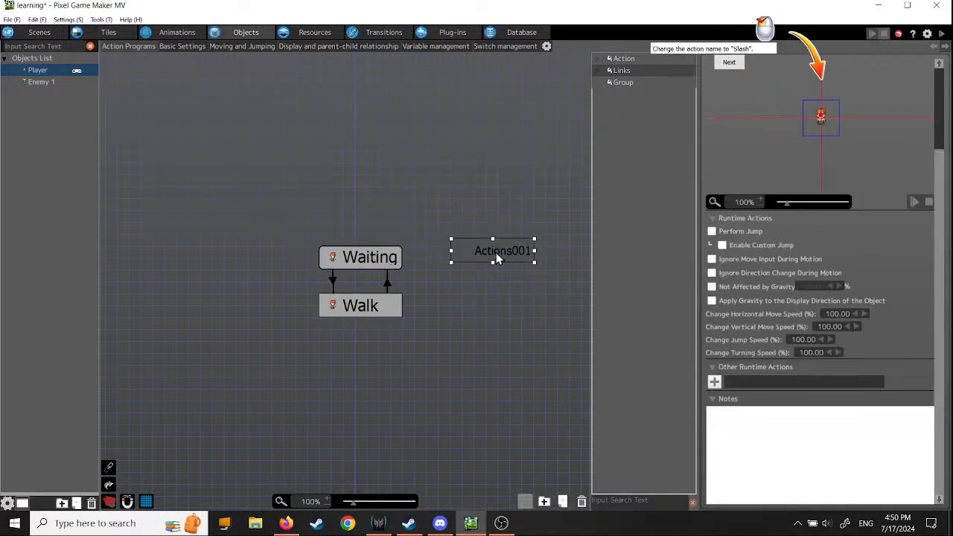
drag(496, 253, 479, 262)
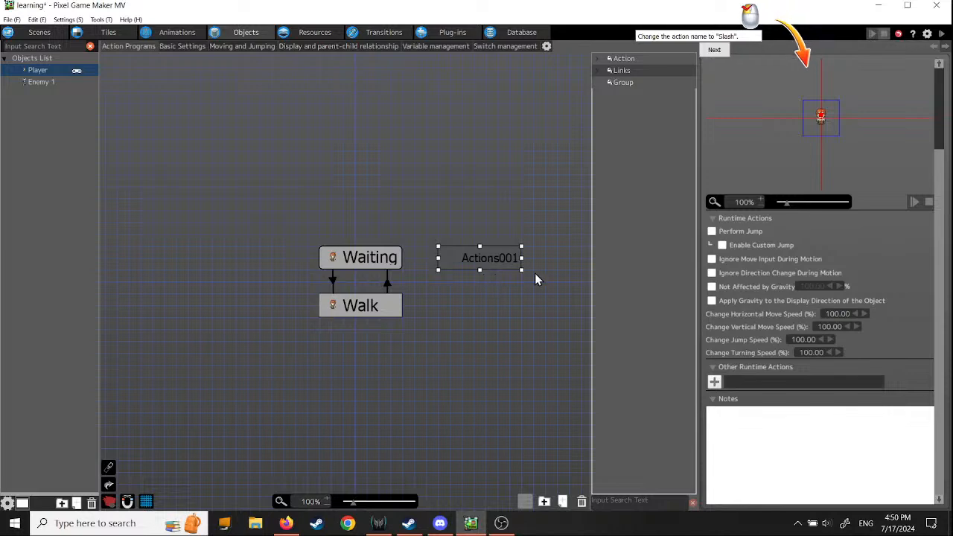
scroll(942, 181, up, 3)
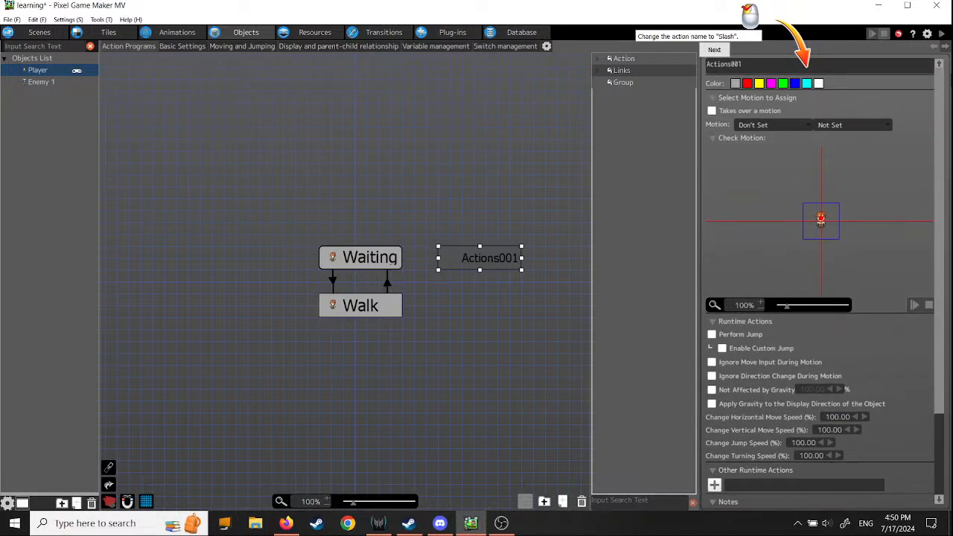
double_click(742, 63)
text(Slash)
click(715, 52)
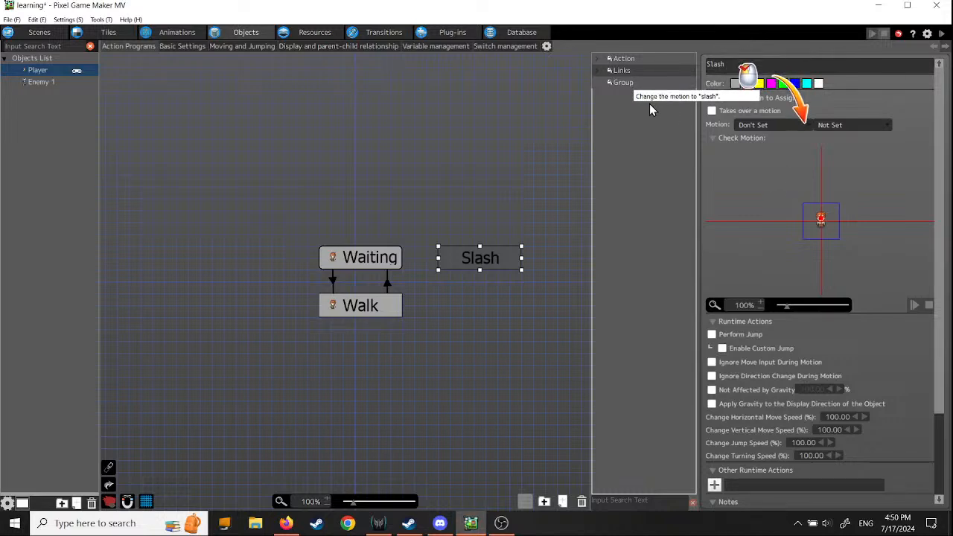
Assign the slash motion to the Slash action and enable Not Affected by Gravity
click(800, 126)
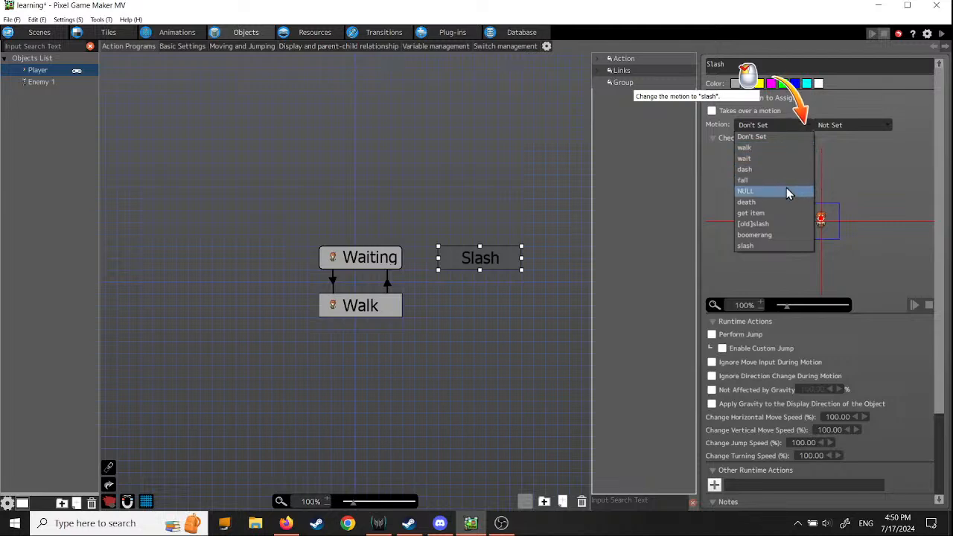
click(771, 245)
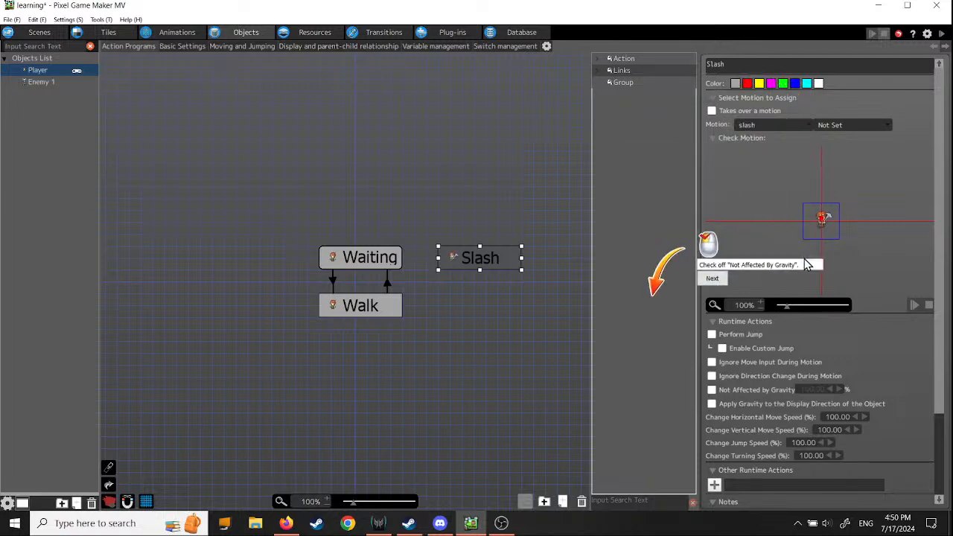
click(712, 390)
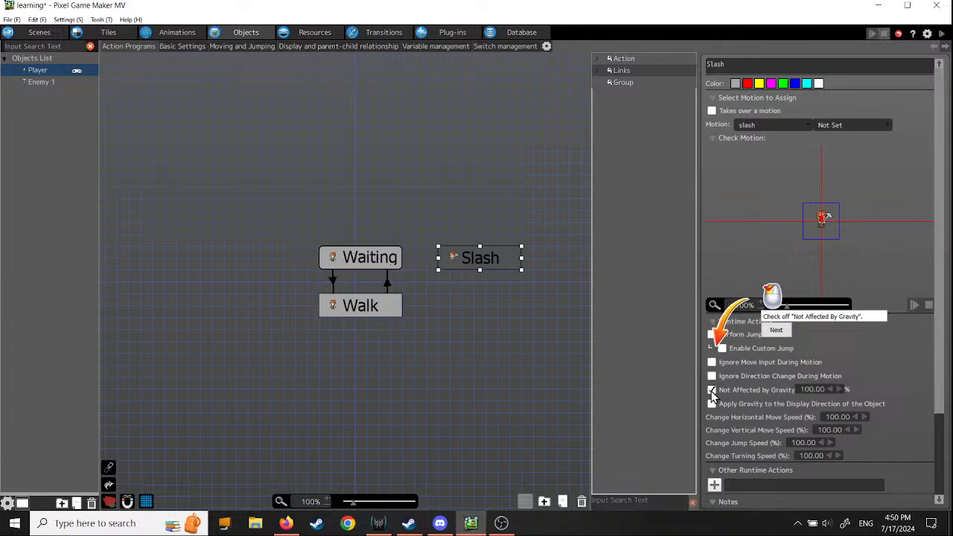
click(775, 331)
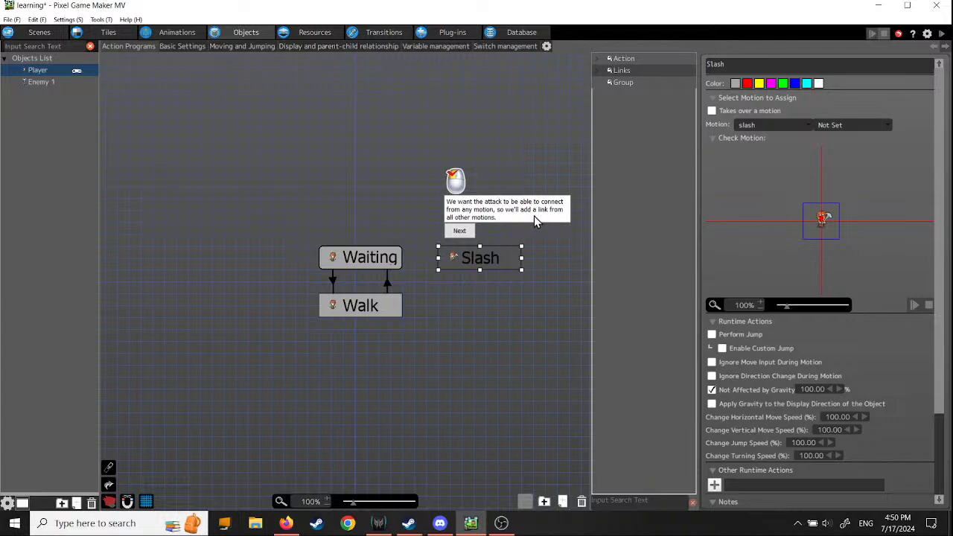
Add a link from the Waiting action to the Slash action
click(460, 231)
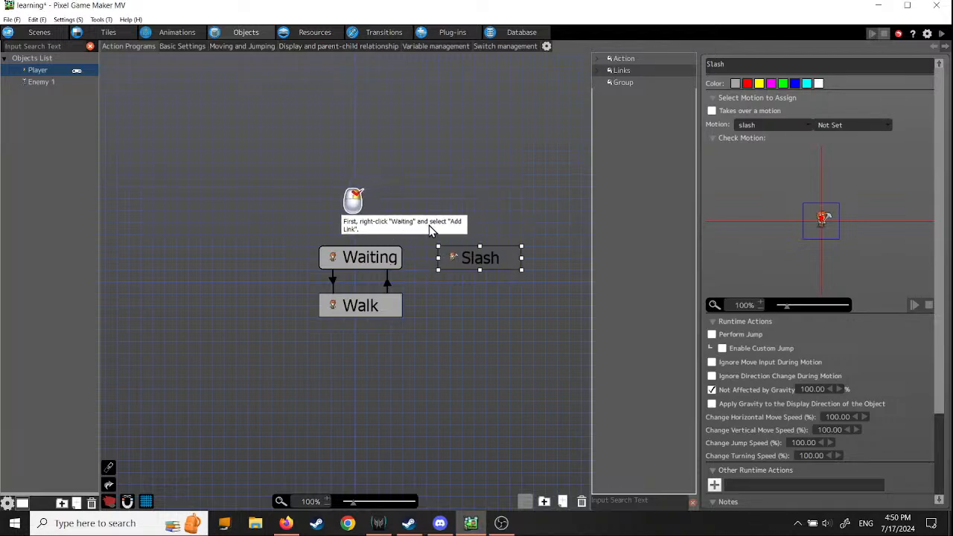
click(381, 258)
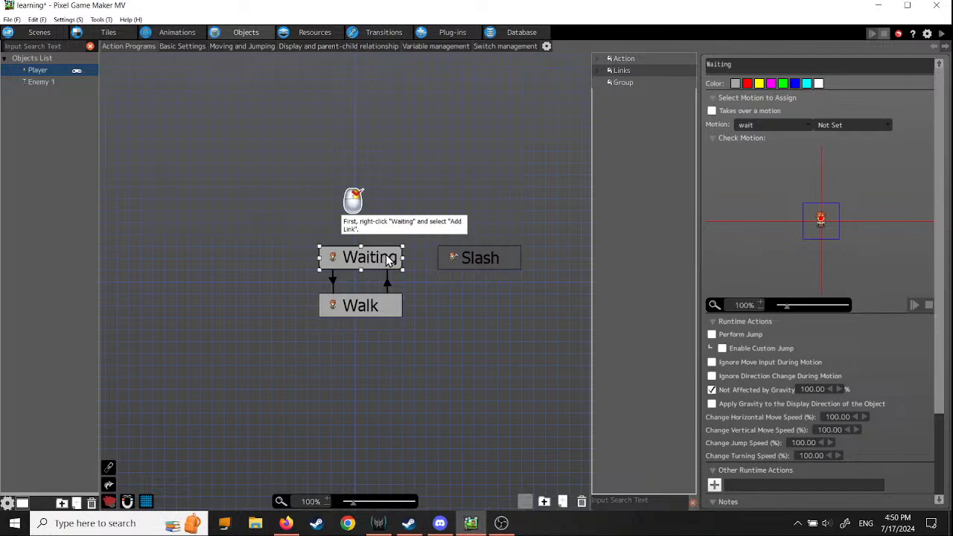
right_click(393, 258)
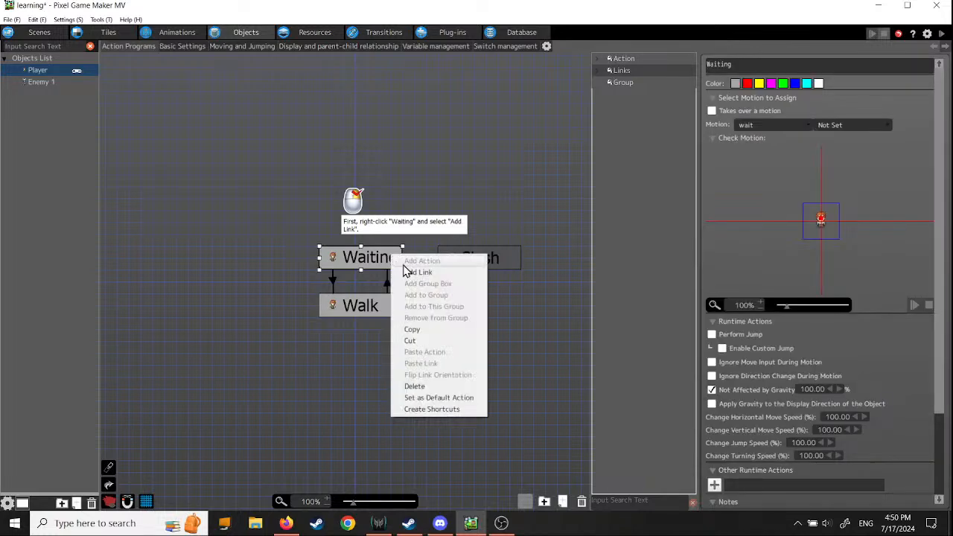
click(406, 271)
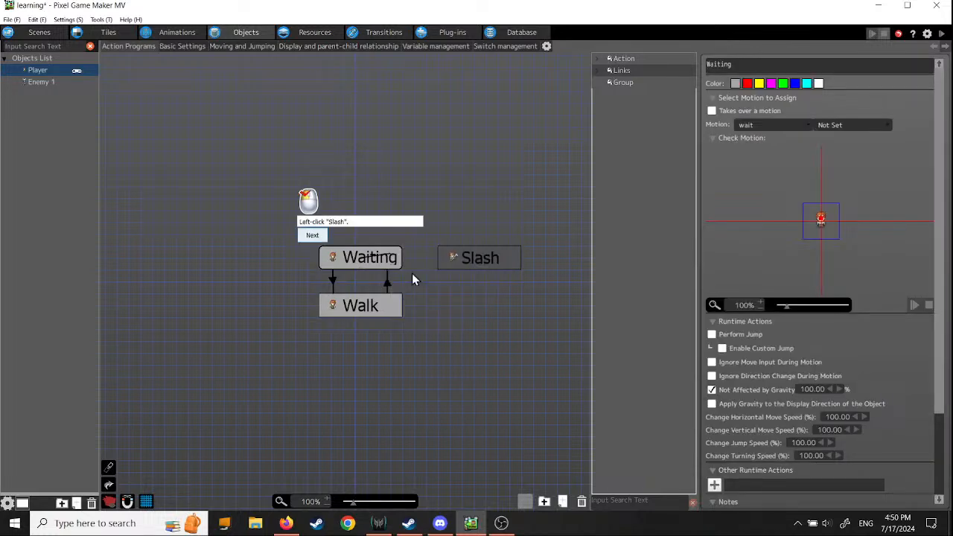
click(466, 261)
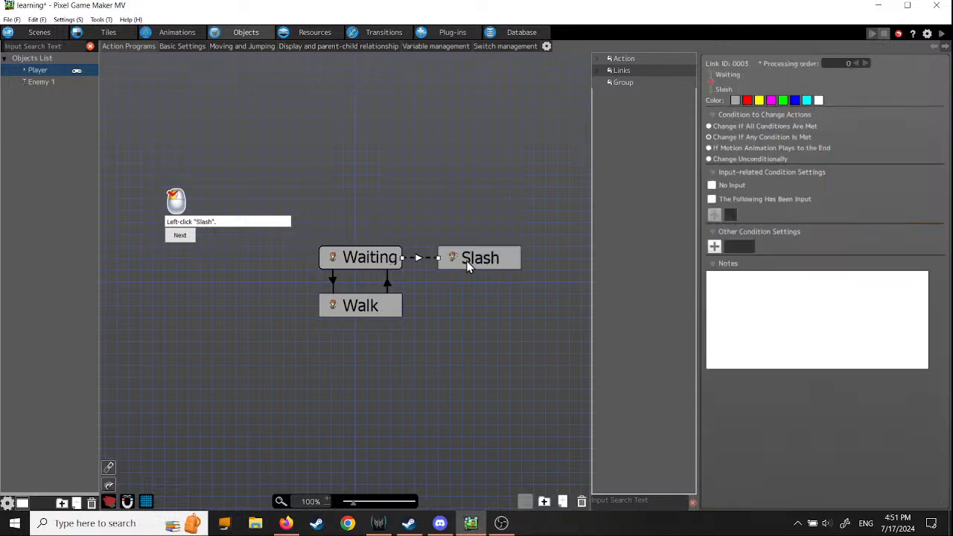
click(181, 236)
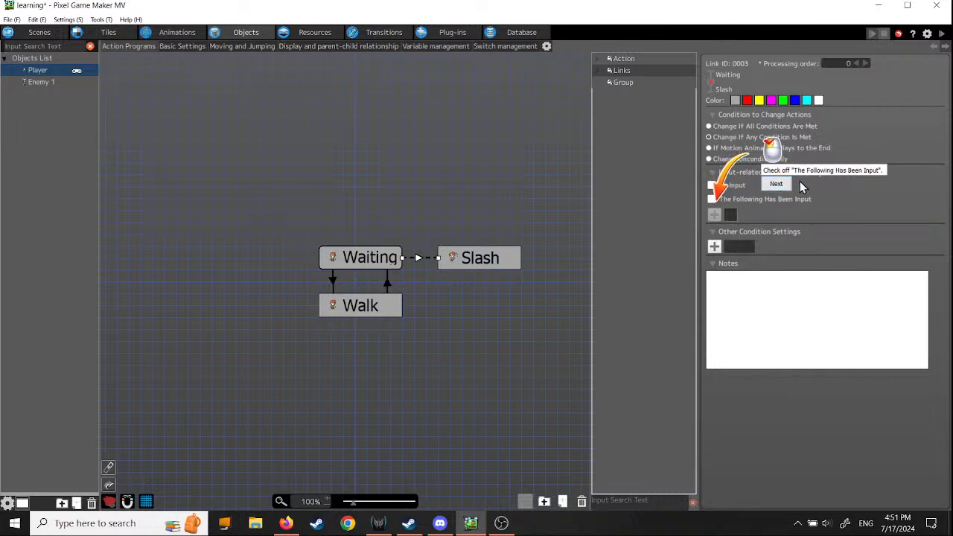
Make the Waiting-to-Slash link trigger on The Following Has Been Input, with control key A and trigger type On Press
click(713, 200)
click(778, 185)
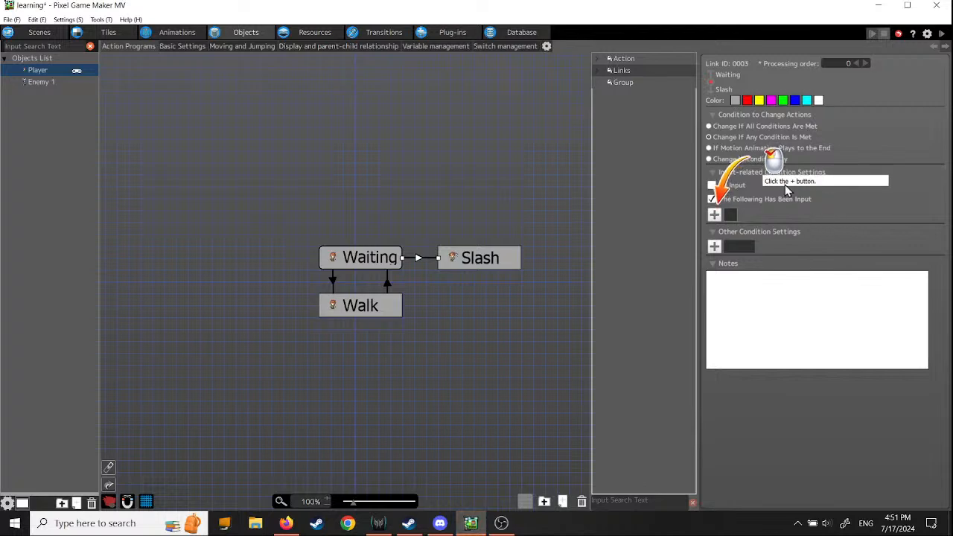
click(714, 216)
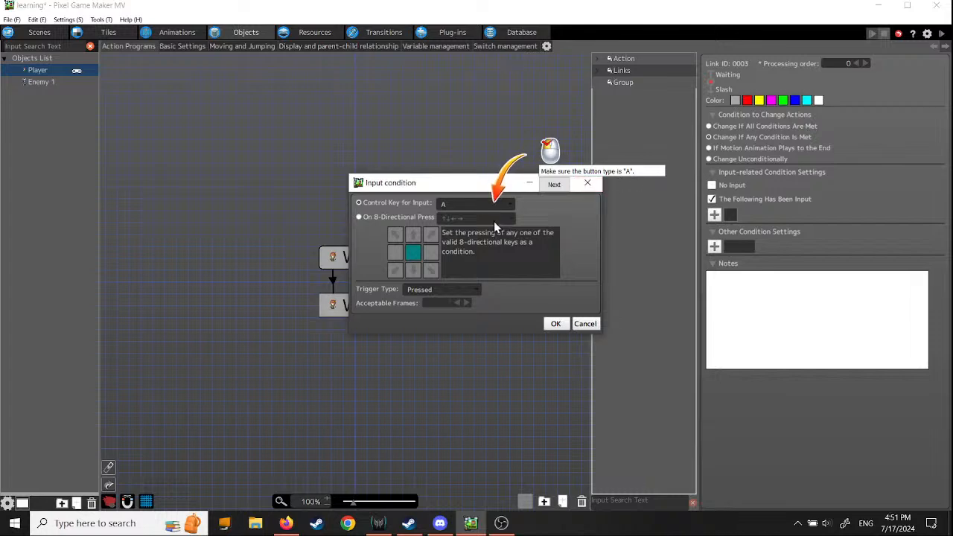
click(555, 183)
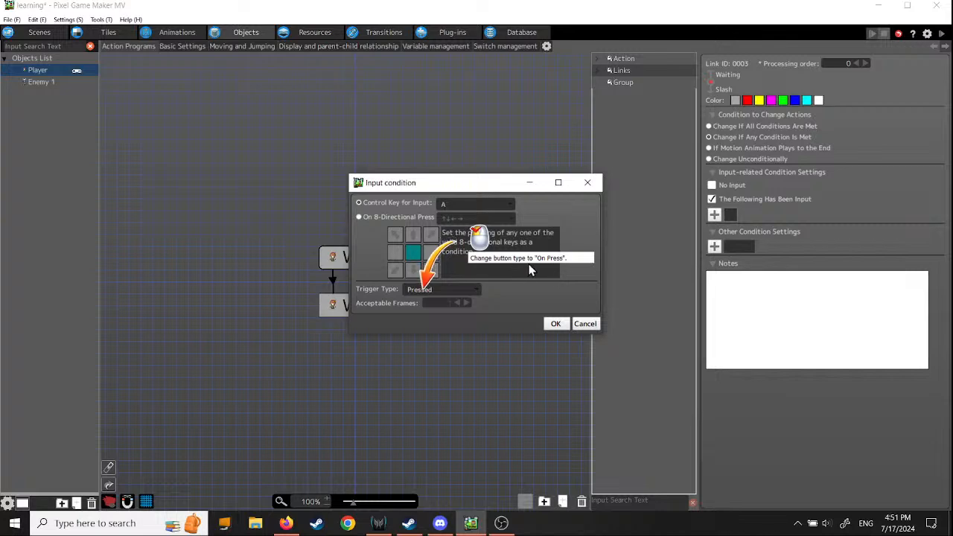
click(476, 291)
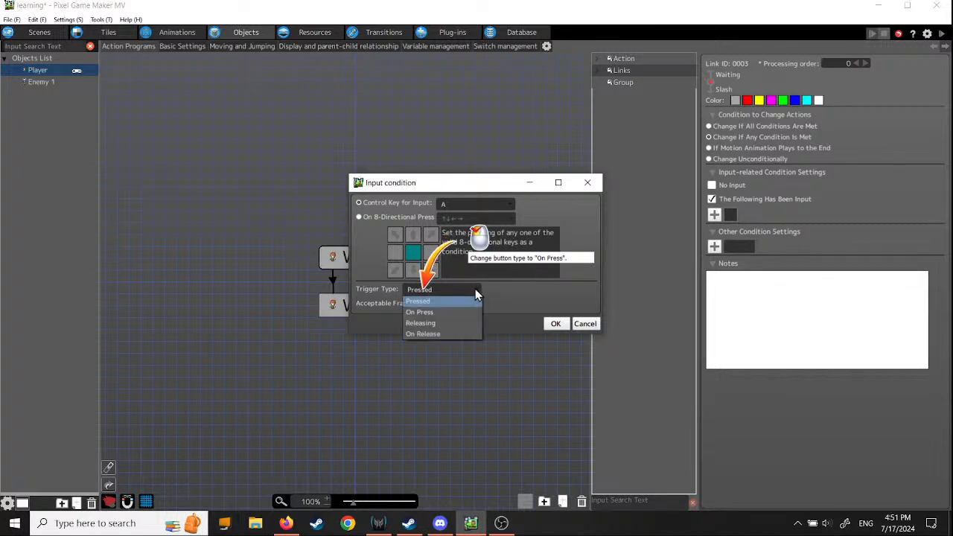
click(465, 312)
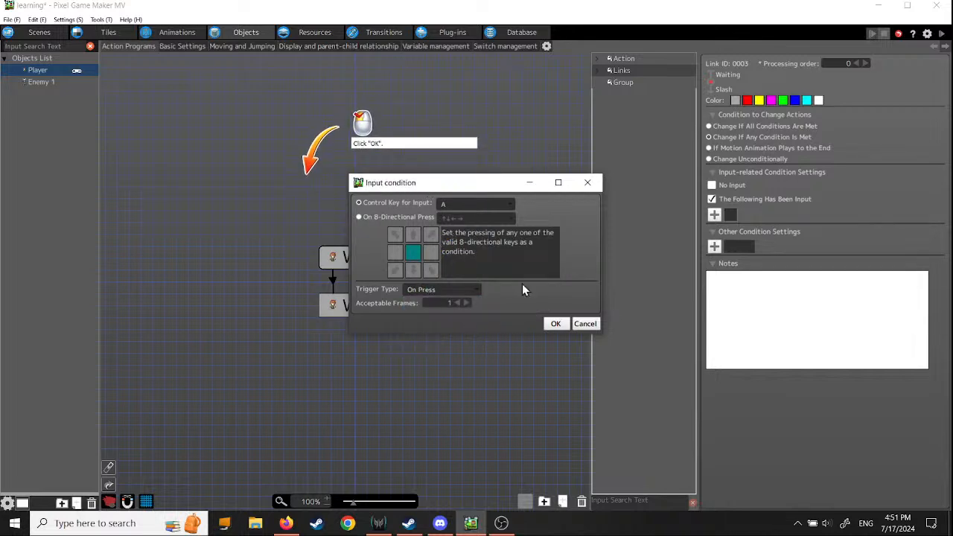
drag(488, 195, 251, 31)
click(301, 171)
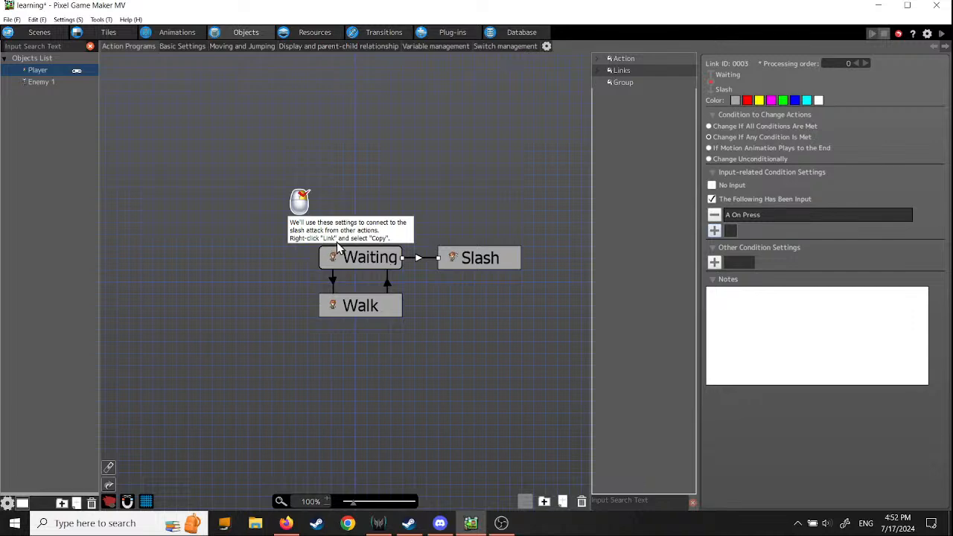
Copy the Waiting-to-Slash link and paste it onto Walk so that it connects to Slash, and select the pasted link
right_click(420, 261)
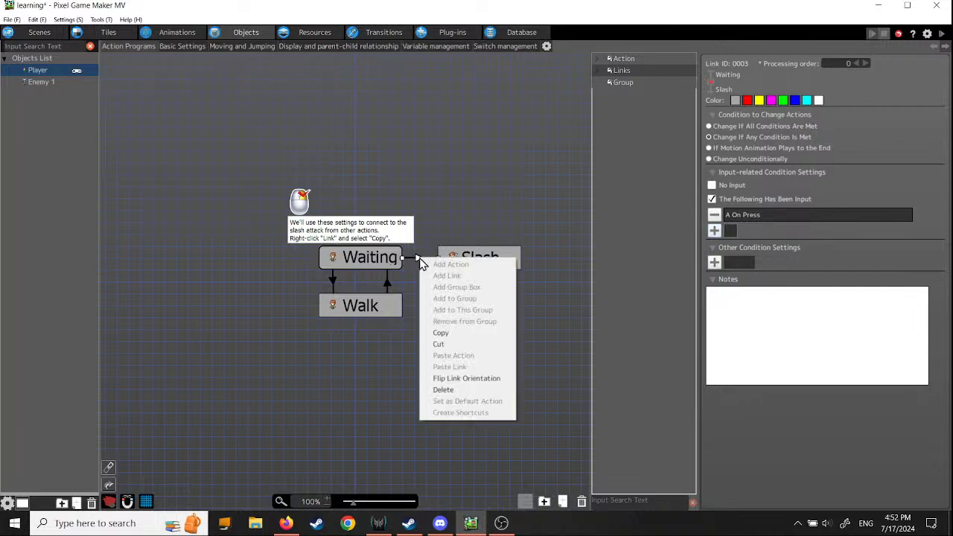
click(443, 339)
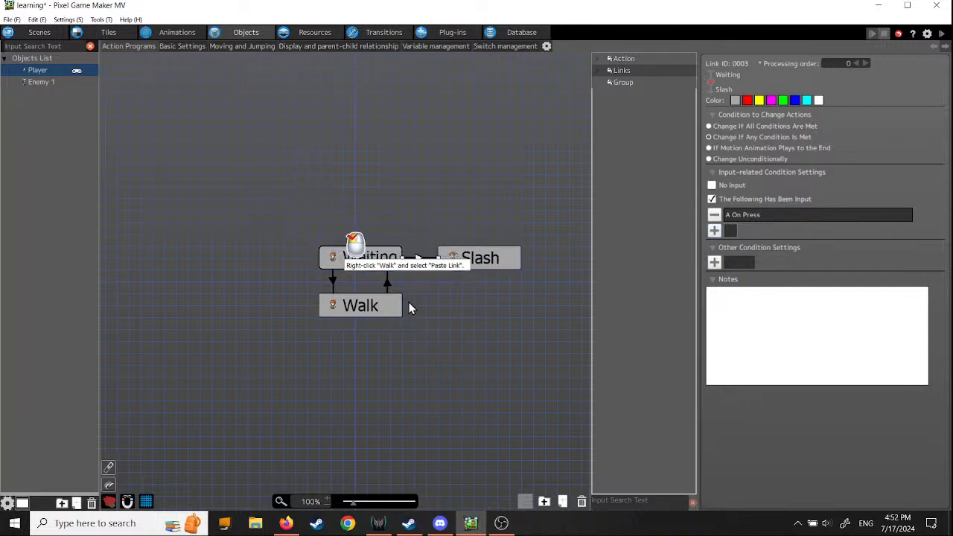
right_click(372, 315)
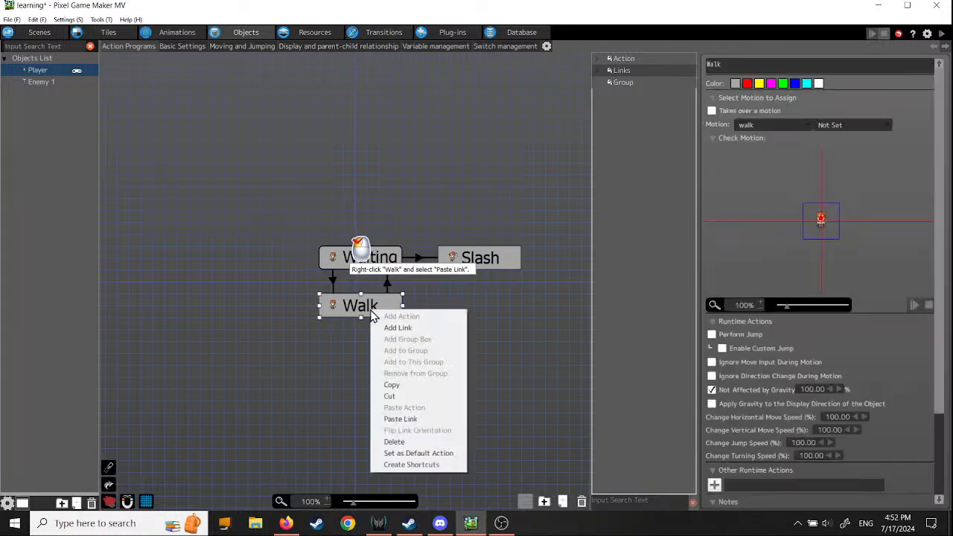
click(400, 419)
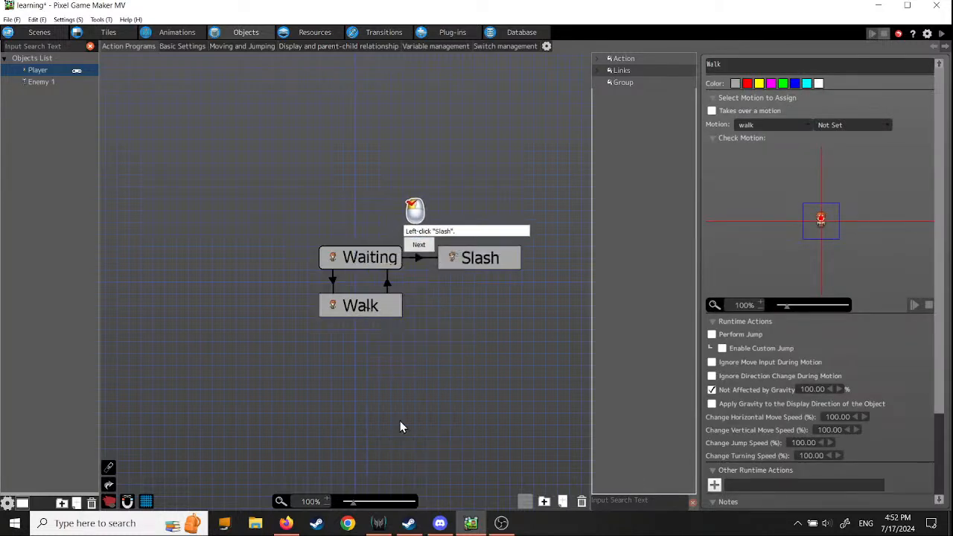
click(460, 259)
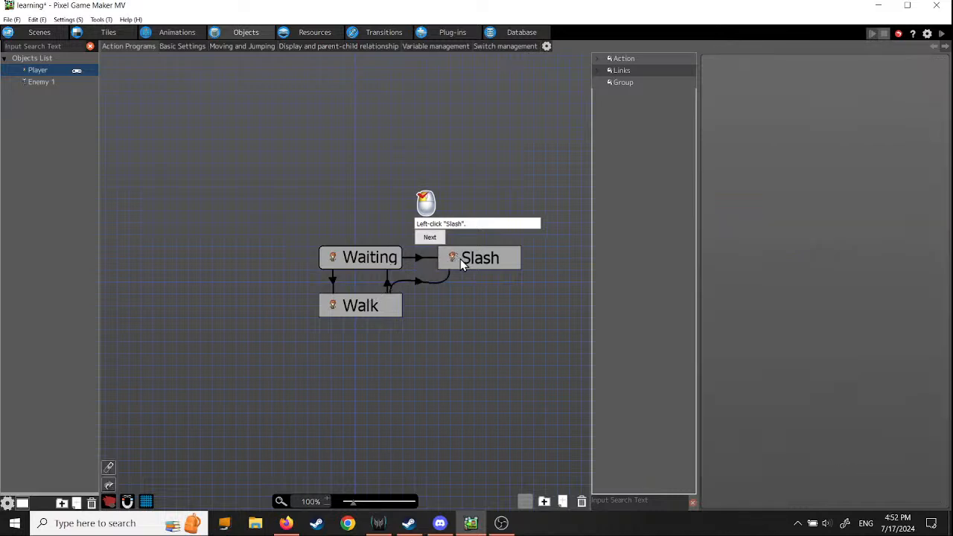
mouse_move(482, 265)
mouse_down()
mouse_move(494, 262)
mouse_move(493, 279)
mouse_move(466, 277)
mouse_move(465, 261)
mouse_move(455, 262)
mouse_move(478, 262)
mouse_up()
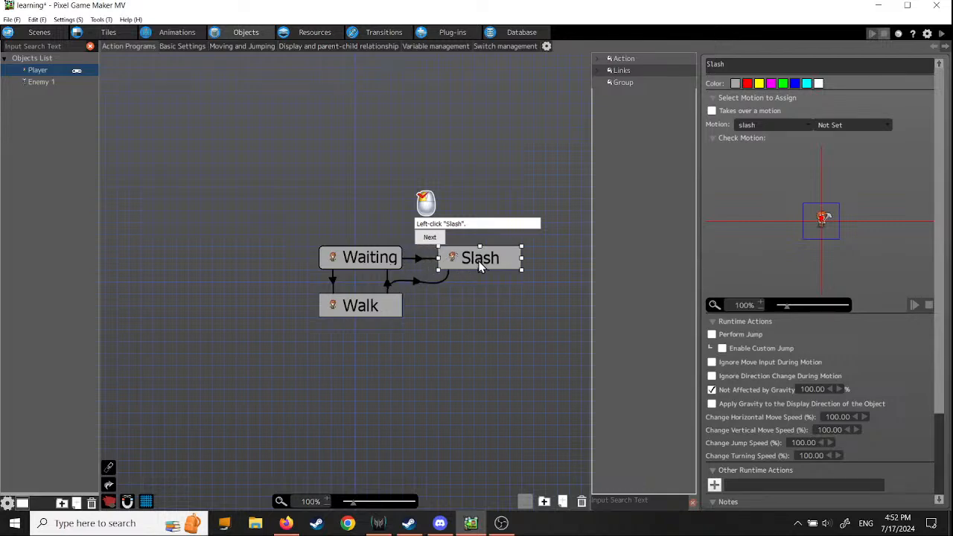
click(431, 238)
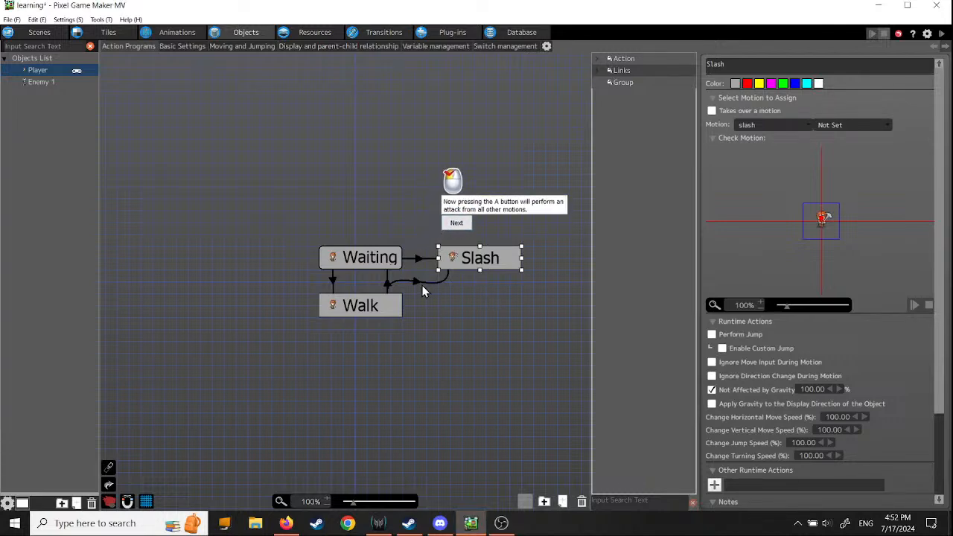
click(422, 283)
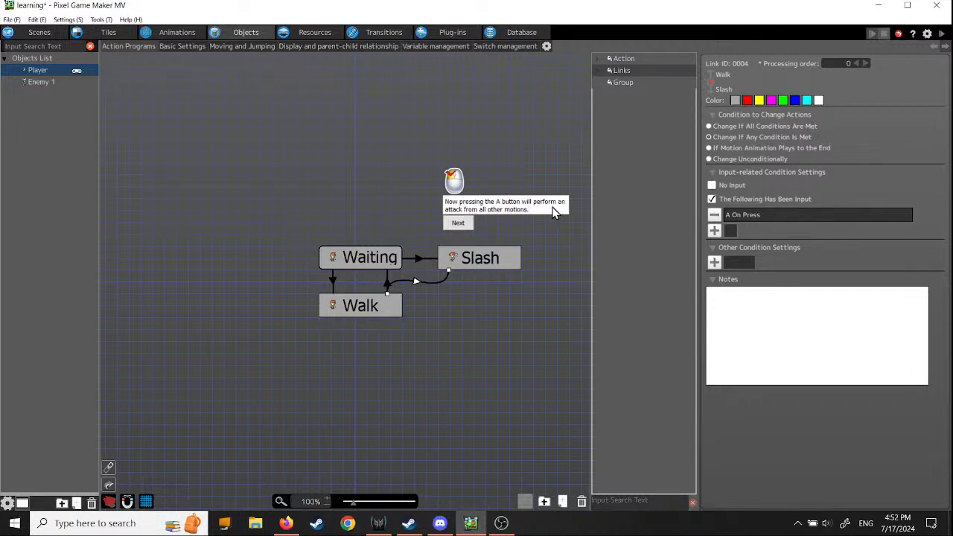
Add a return link from Slash to Waiting and move the Slash action farther away from Waiting
click(459, 225)
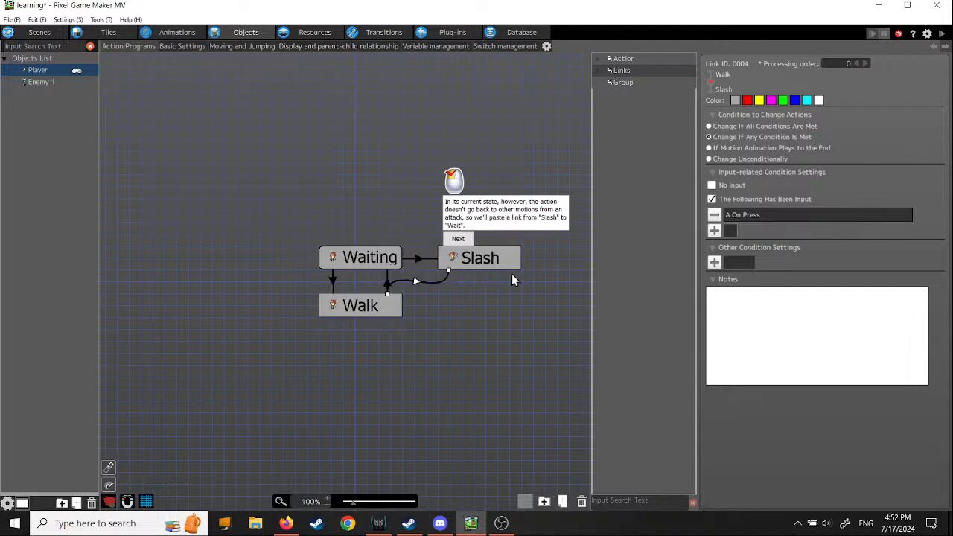
click(456, 239)
right_click(462, 255)
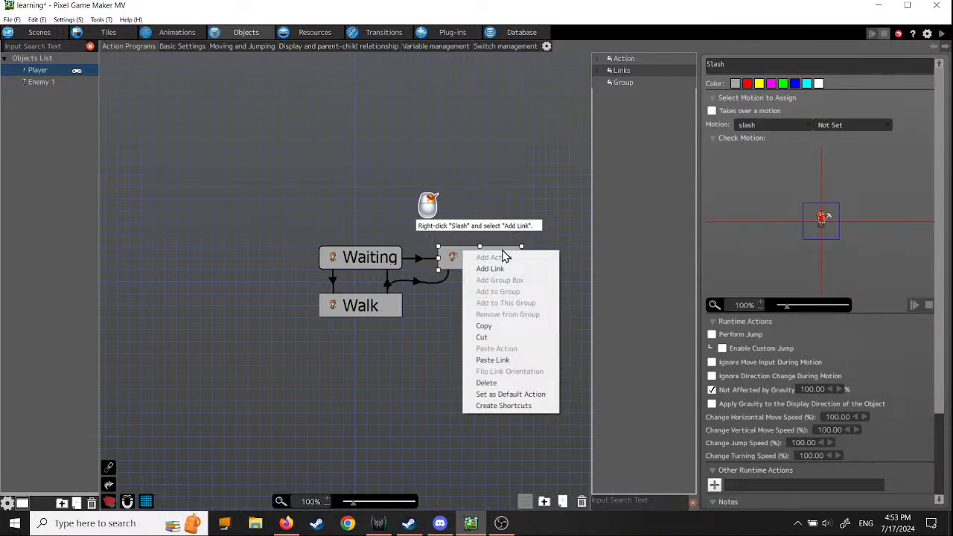
click(485, 271)
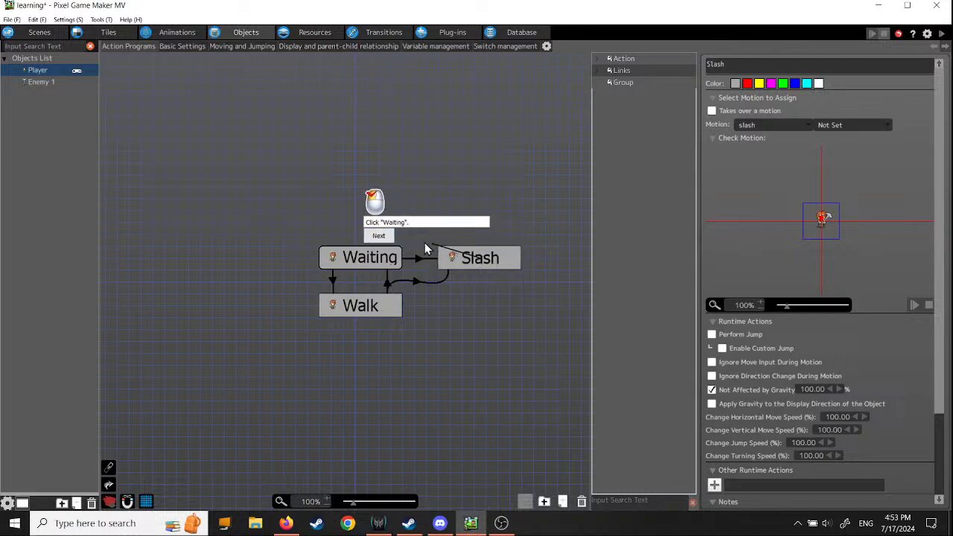
click(392, 258)
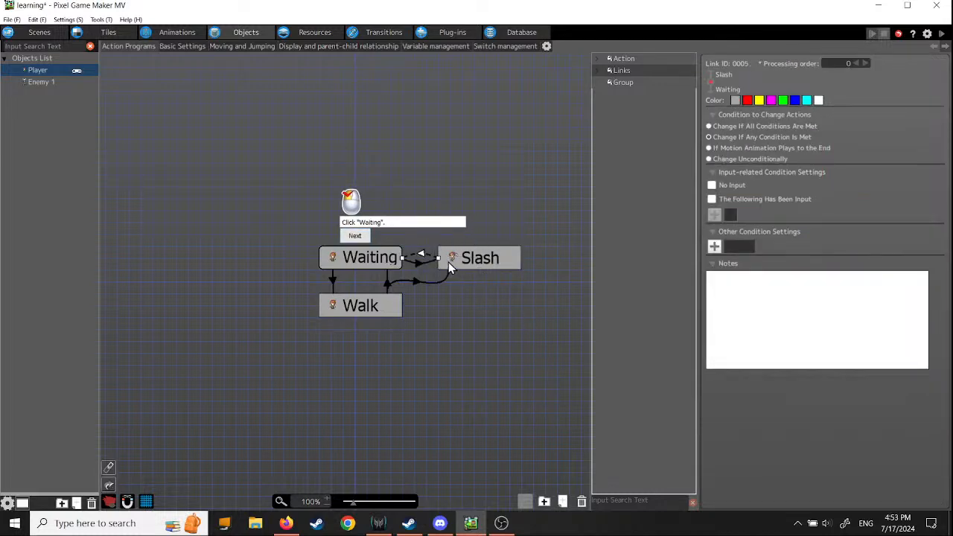
click(467, 257)
drag(468, 257, 503, 265)
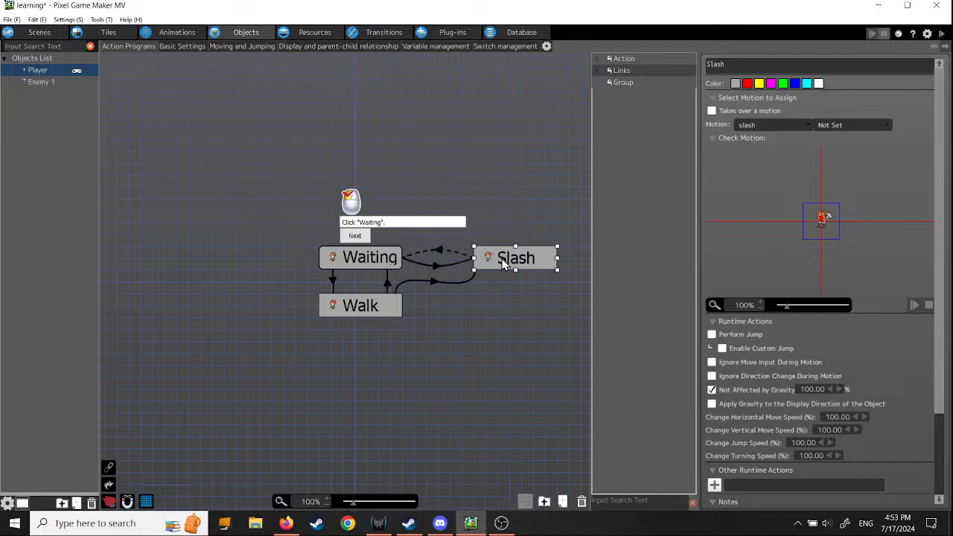
Add the other condition Finished Showing All Motion to the Slash-to-Waiting link
click(438, 251)
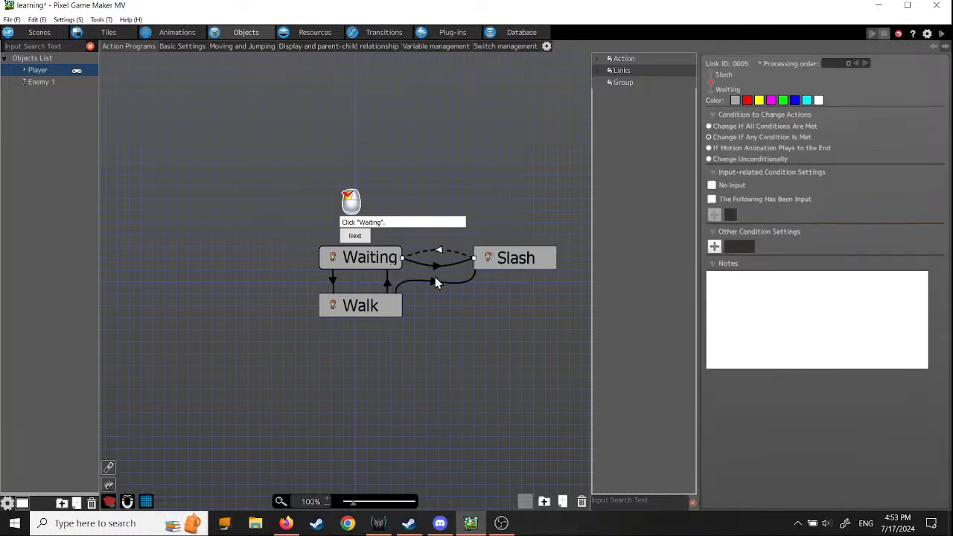
click(355, 237)
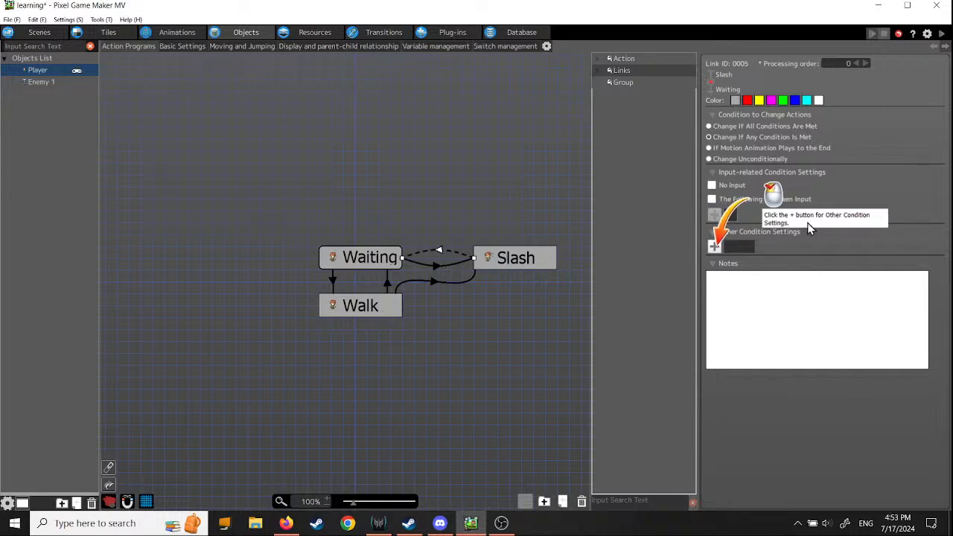
click(714, 247)
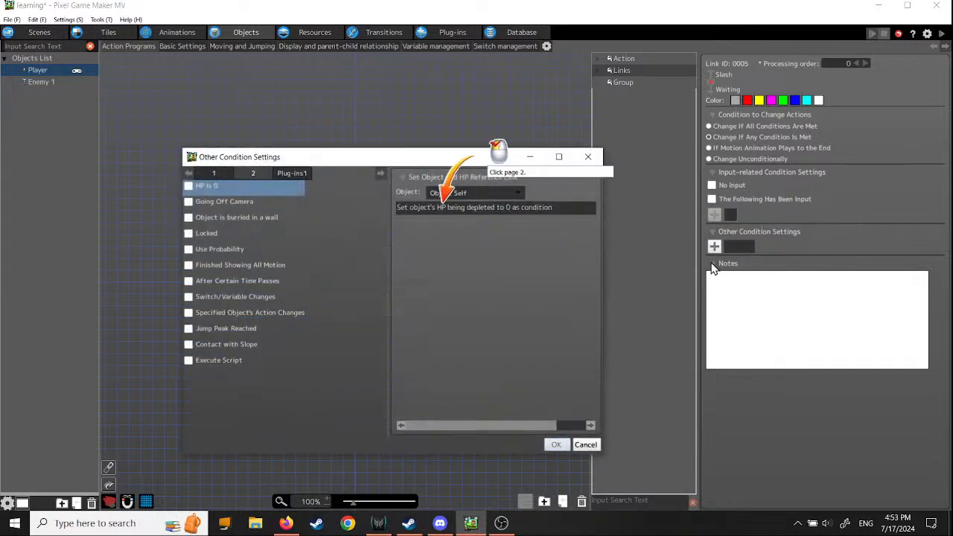
click(257, 176)
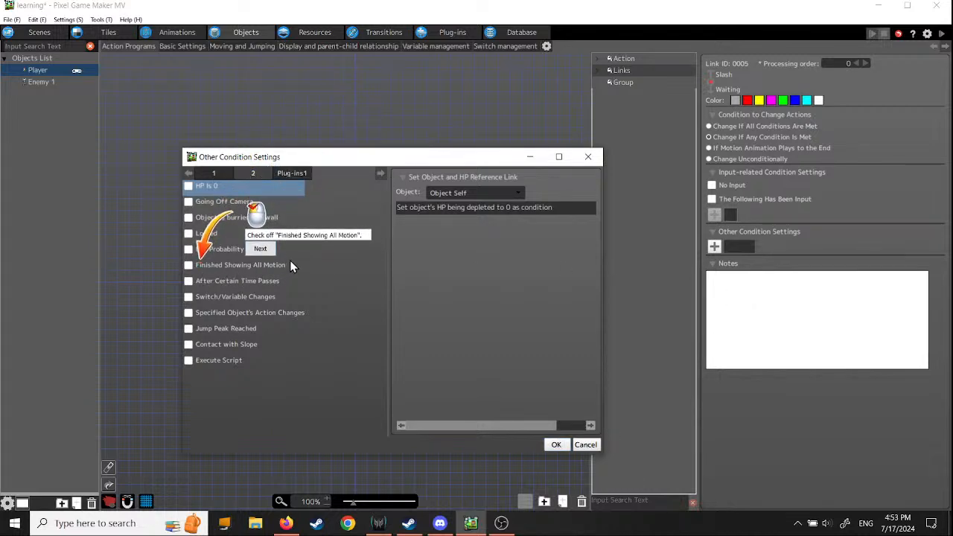
click(188, 265)
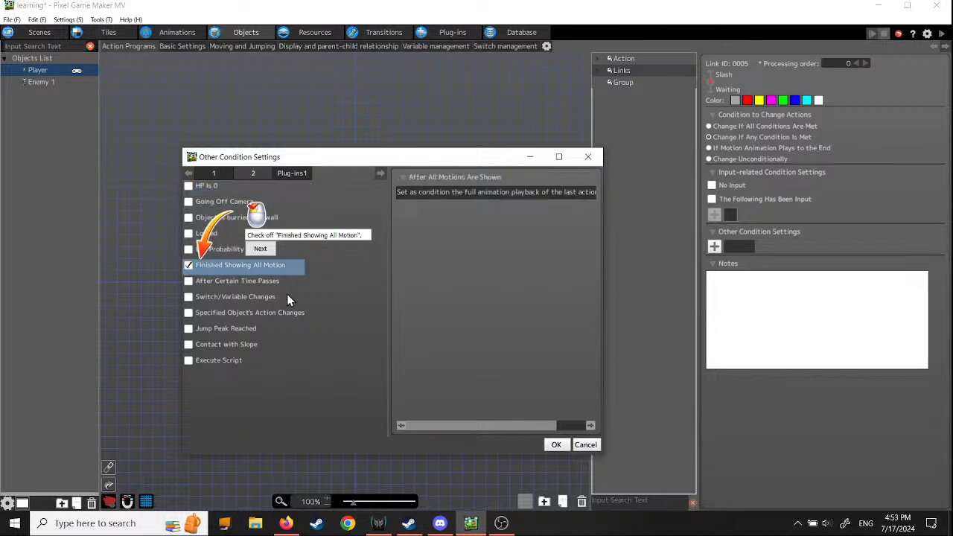
click(260, 250)
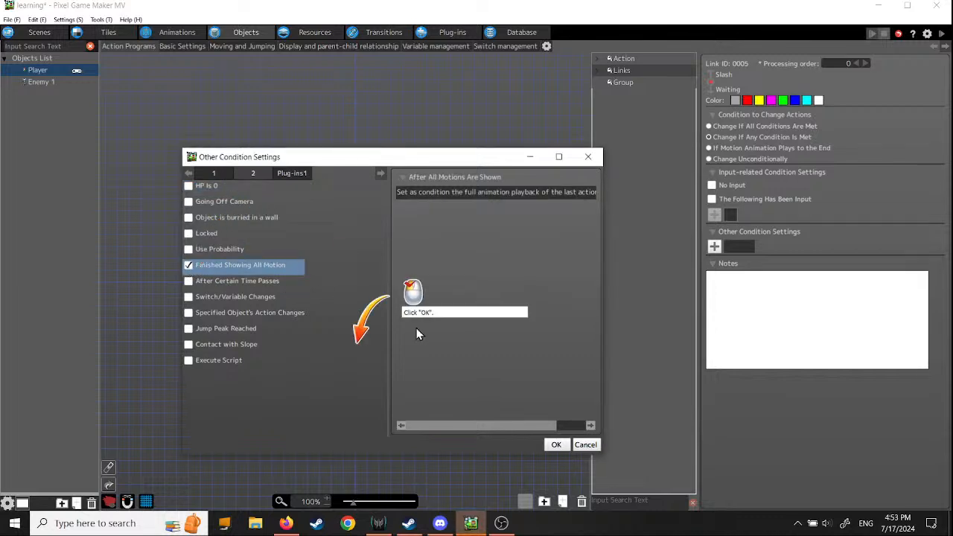
click(556, 445)
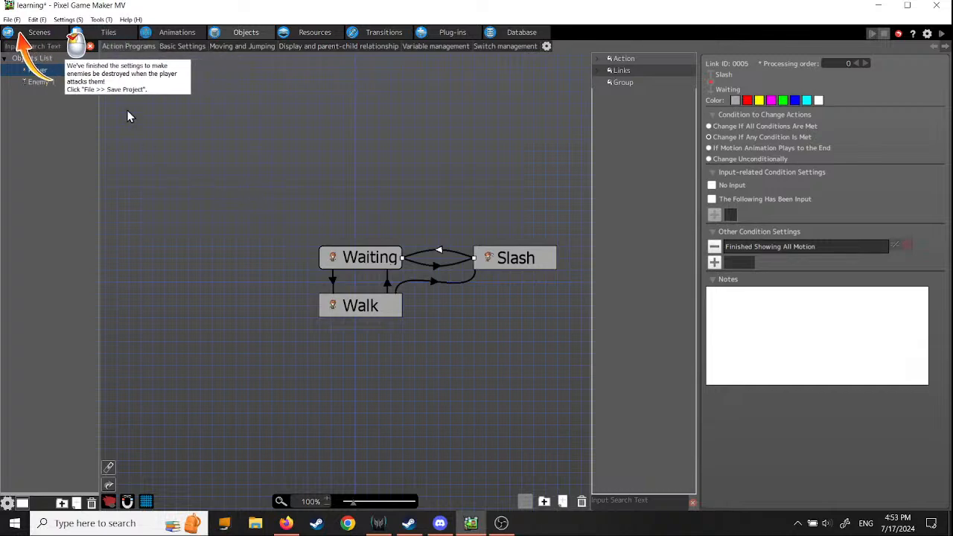
Save the project and start a test play of the game in a maximized window
click(12, 19)
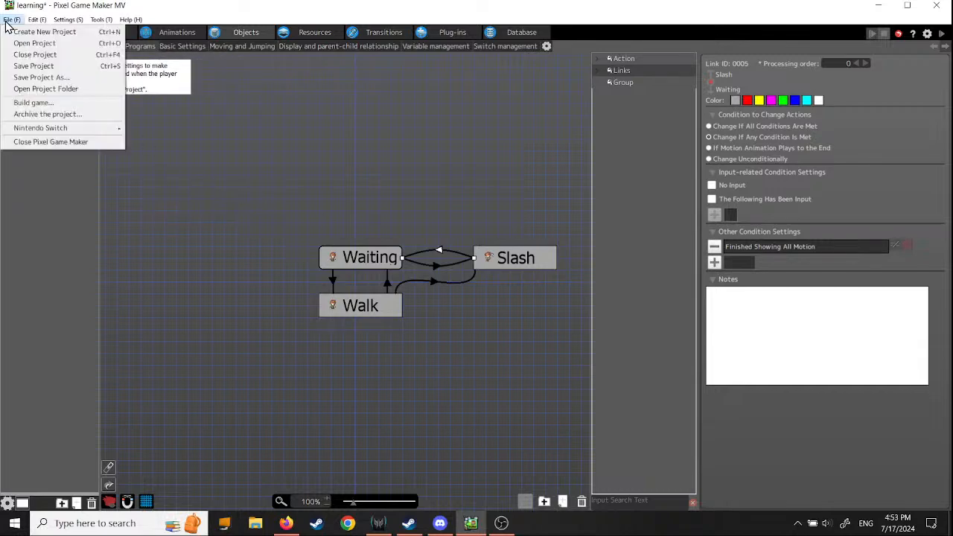
click(23, 68)
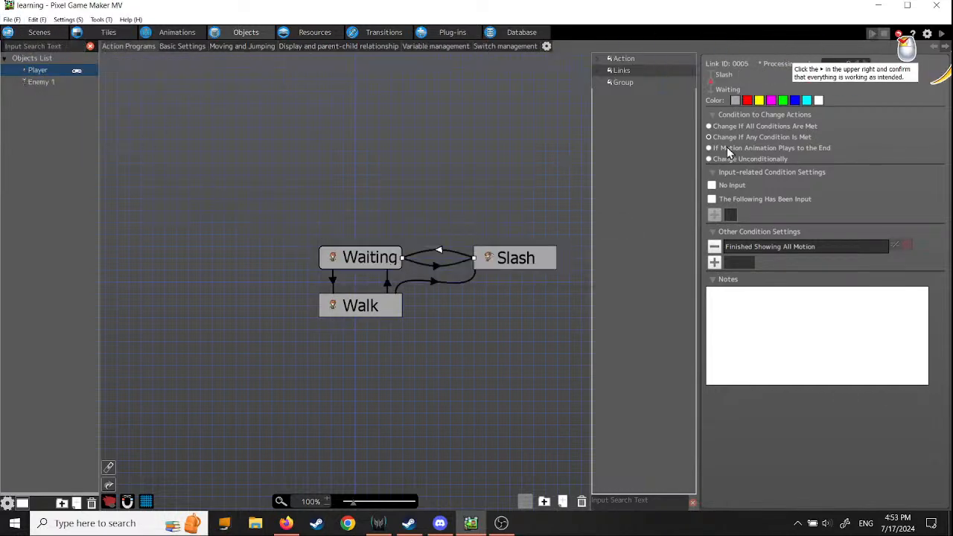
click(942, 35)
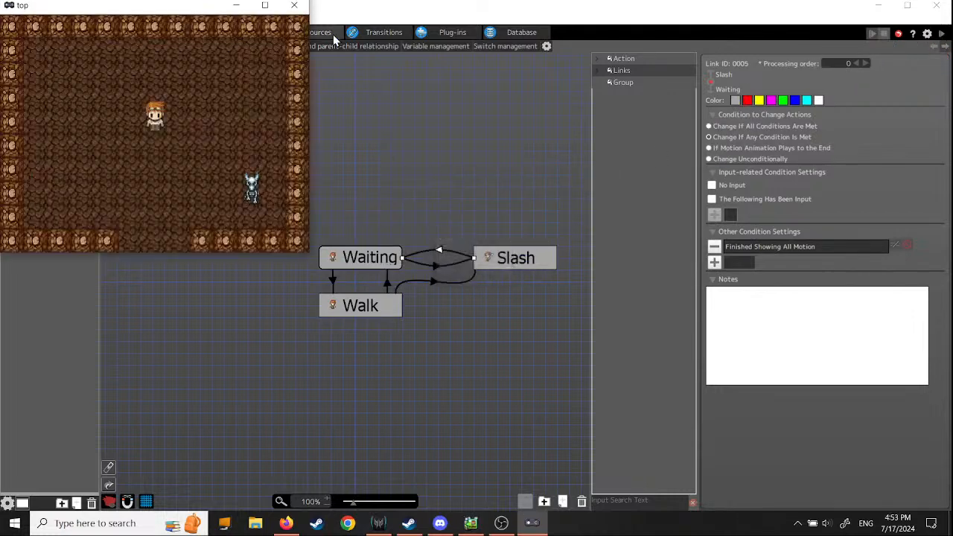
double_click(271, 9)
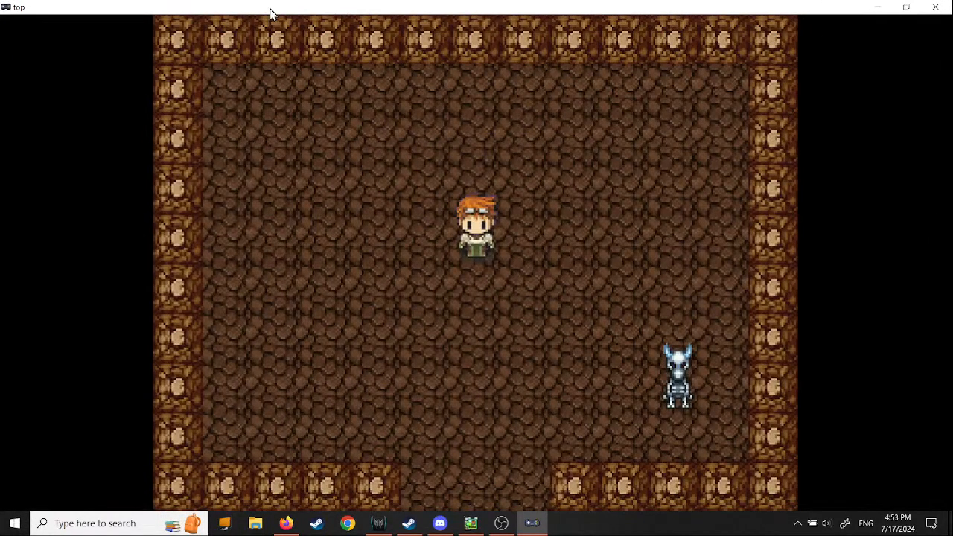
Walk the player around the first scene and perform the attack while facing different directions
key(Left)
key(Left)
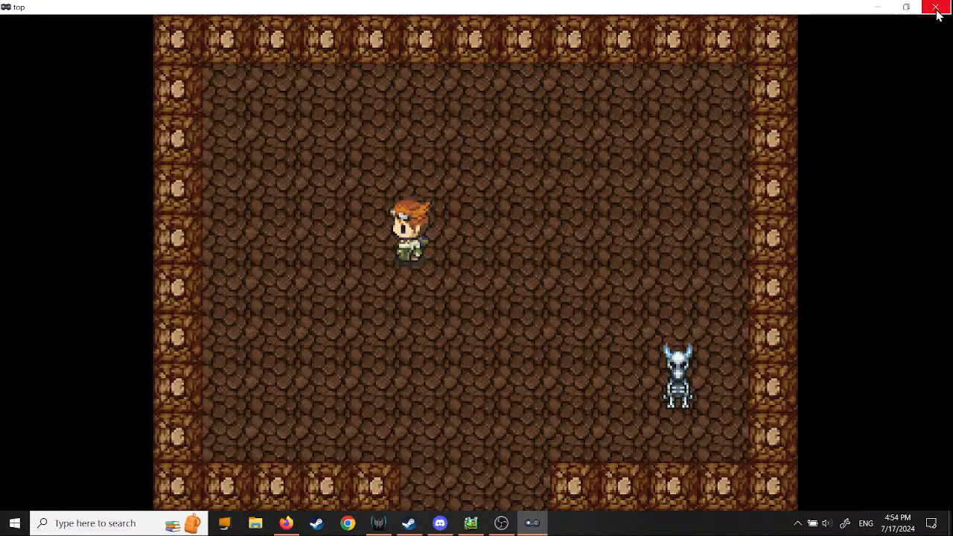
key(space)
key(space)
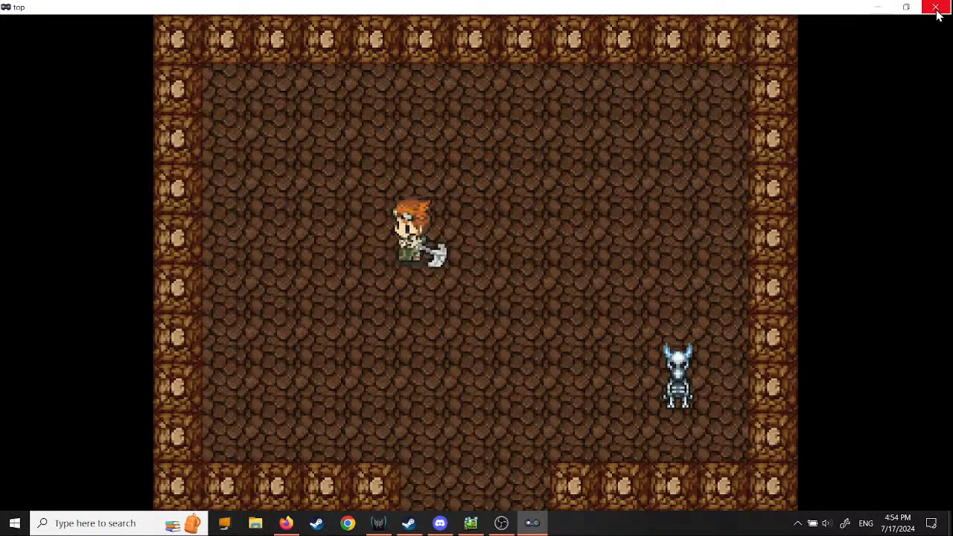
key(Left)
key(Down)
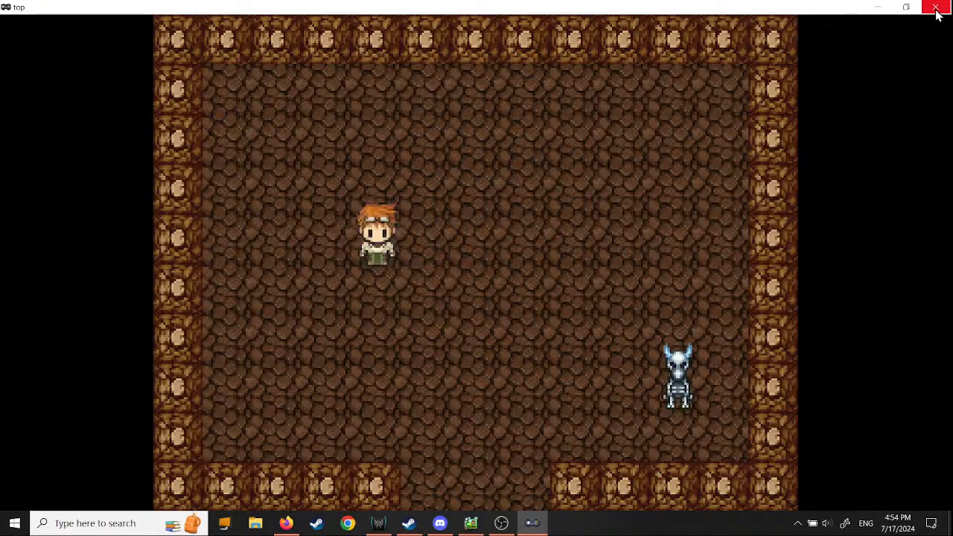
key(space)
key(Right)
key(Down)
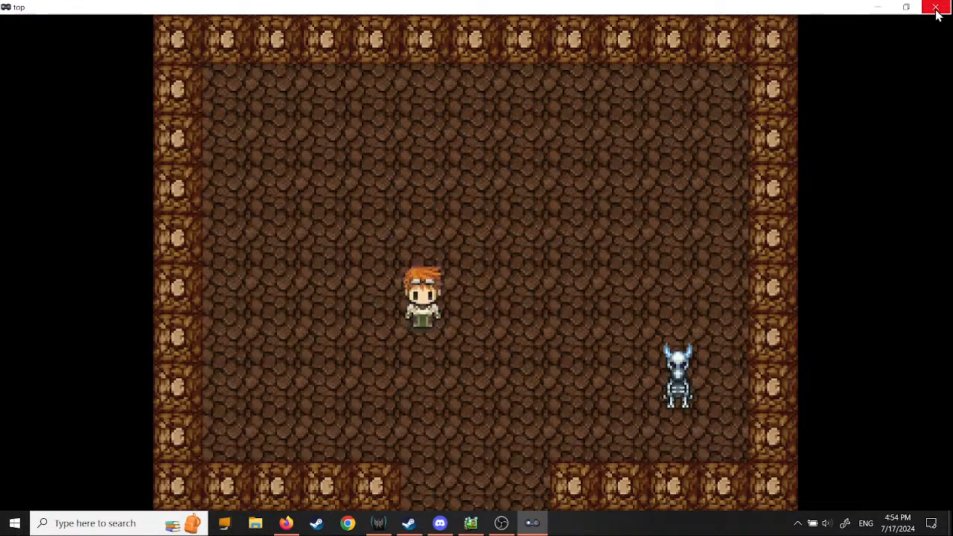
key(space)
key(space)
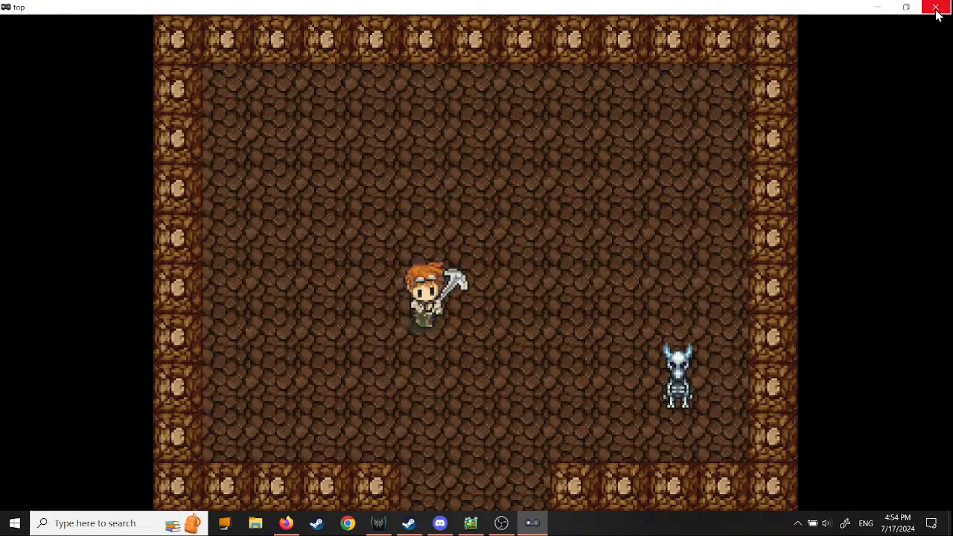
key(space)
Walk the player over to the enemy and leave through the gap in the lower wall into the connected scene
key(Right)
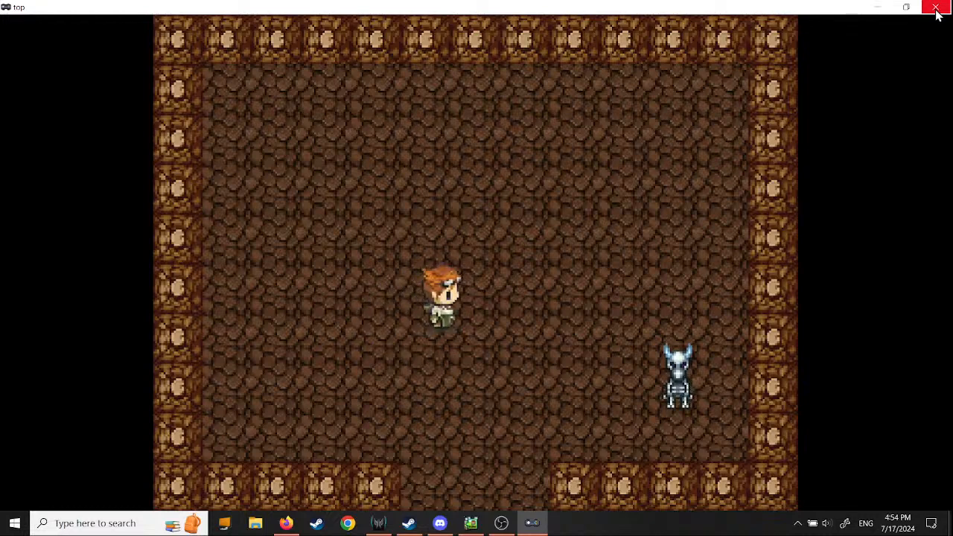
key(Down)
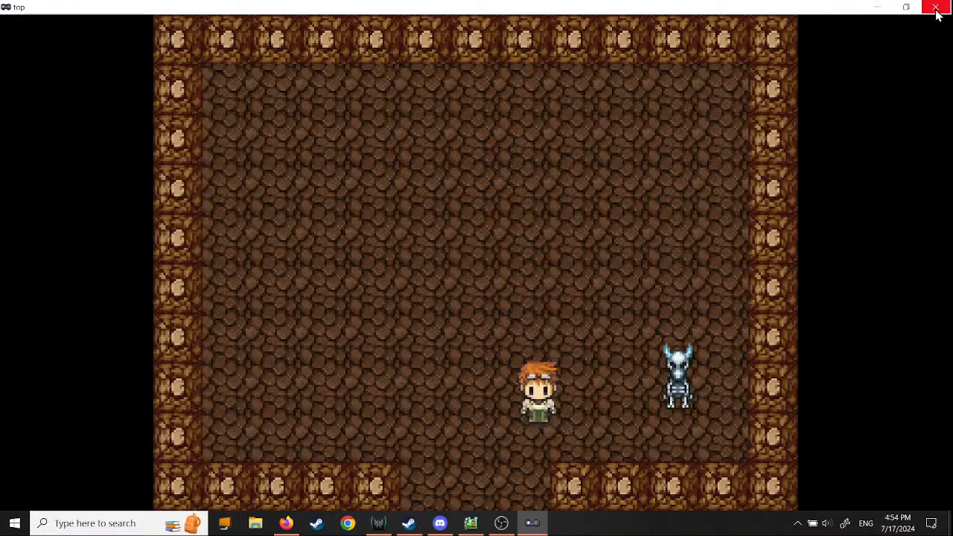
key(Up)
key(Right)
key(Left)
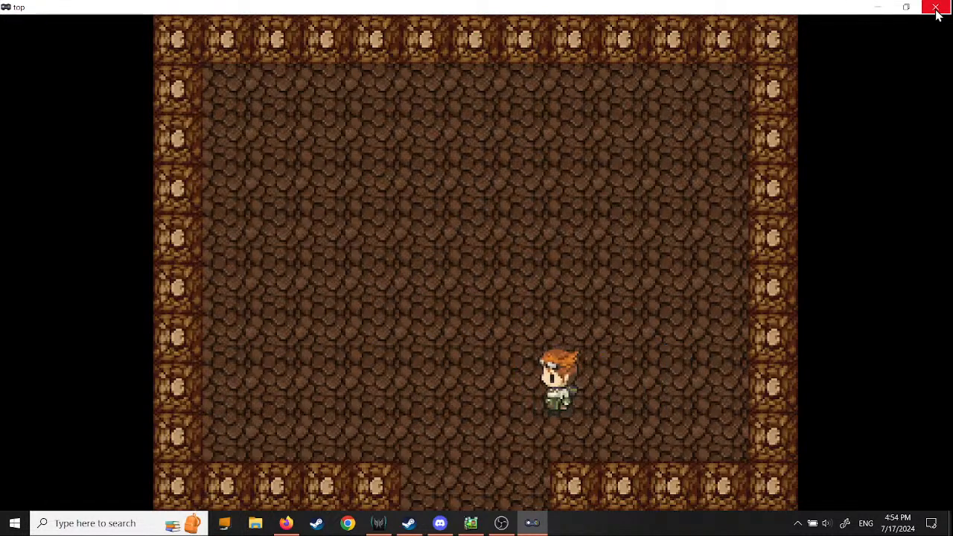
key(Left)
key(Down)
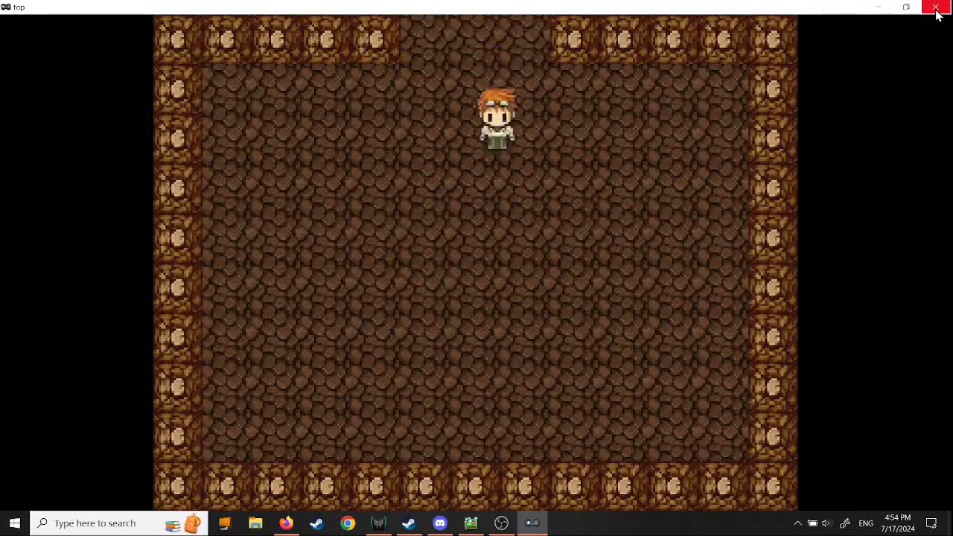
Walk the player back into the first scene to attack the enemy, and end the test play
key(Left)
key(Up)
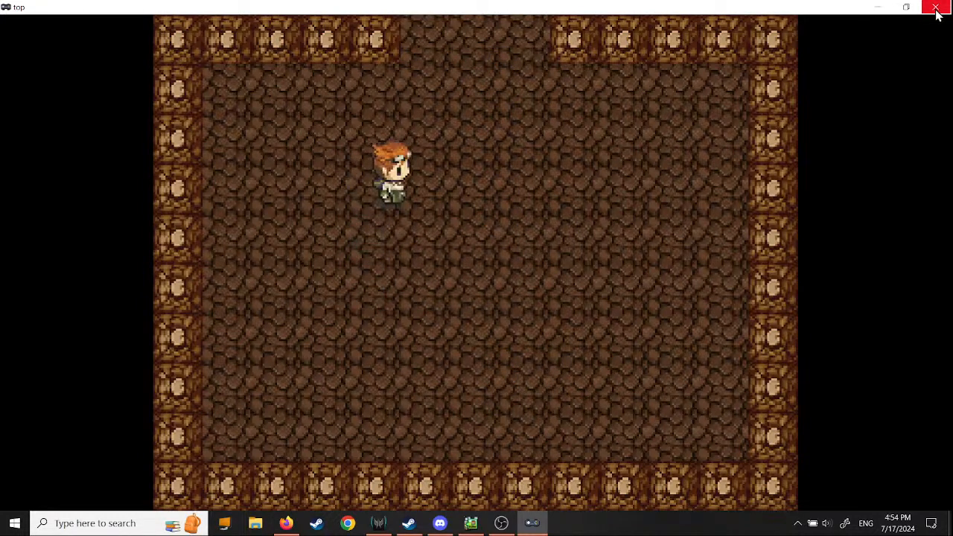
key(Right)
key(Up)
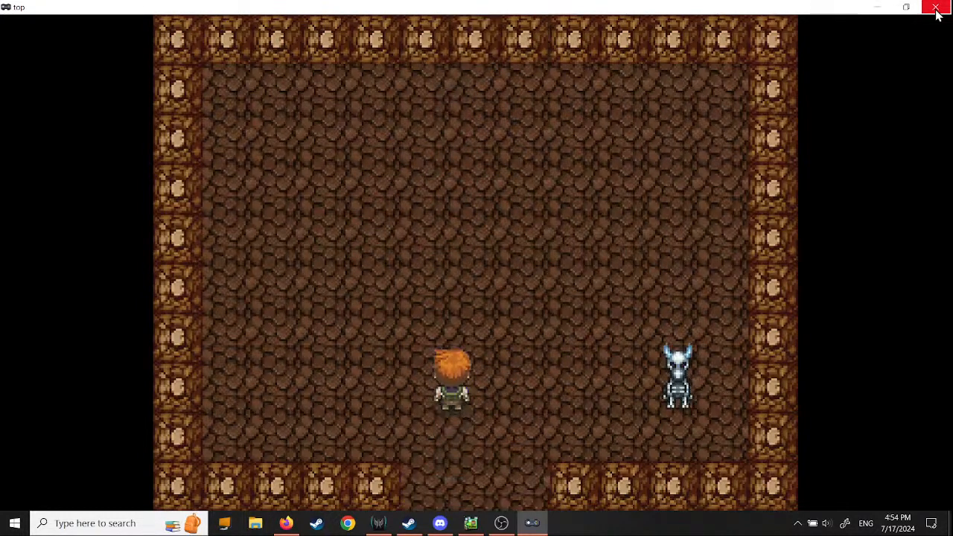
key(Down)
key(Right)
key(Right)
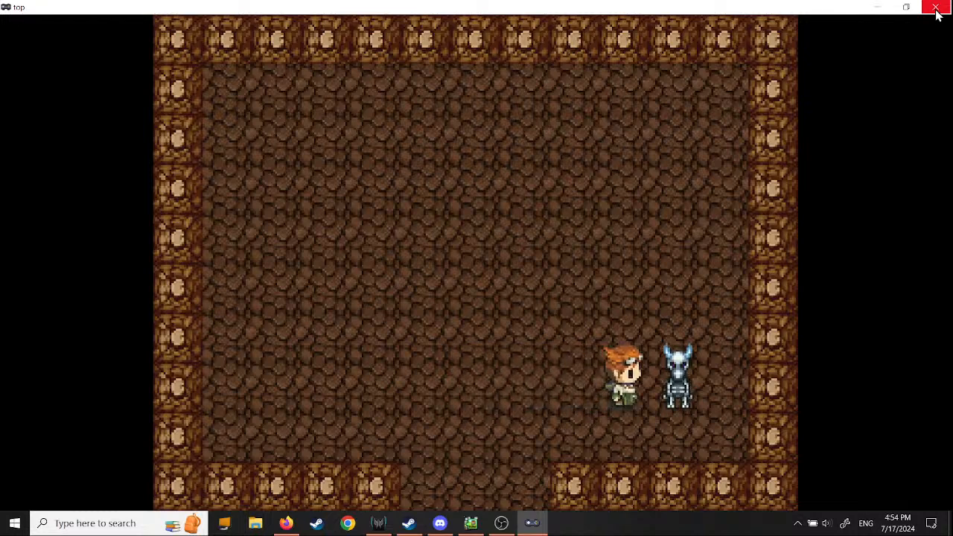
key(space)
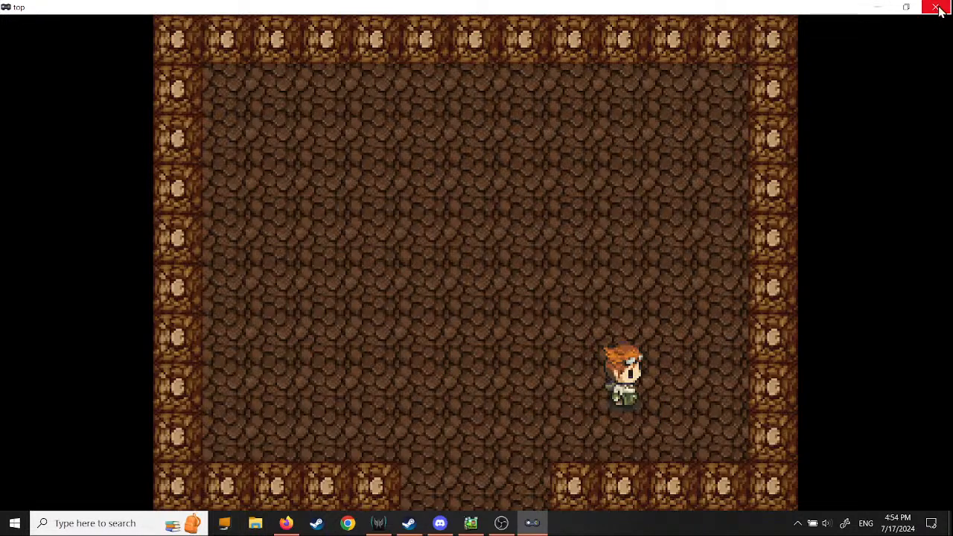
click(939, 9)
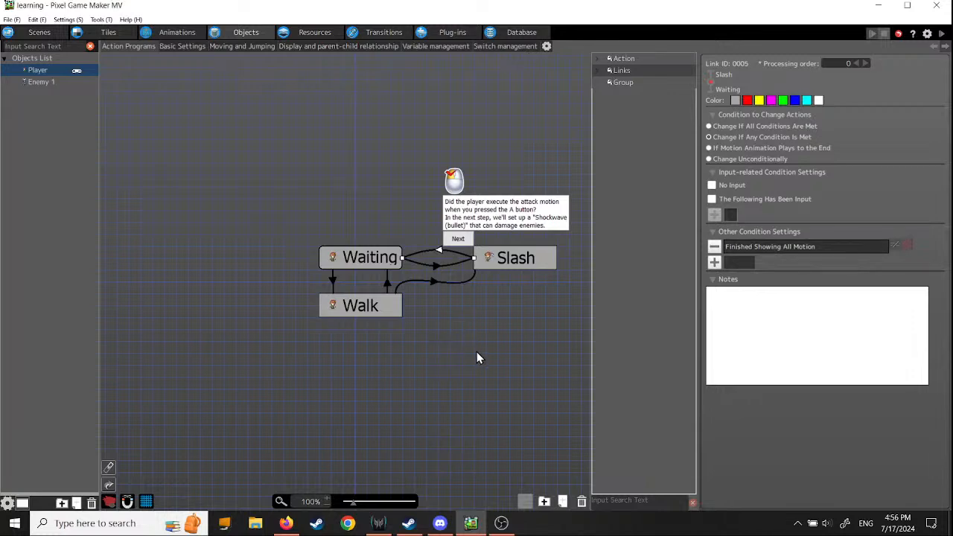
drag(477, 351, 449, 376)
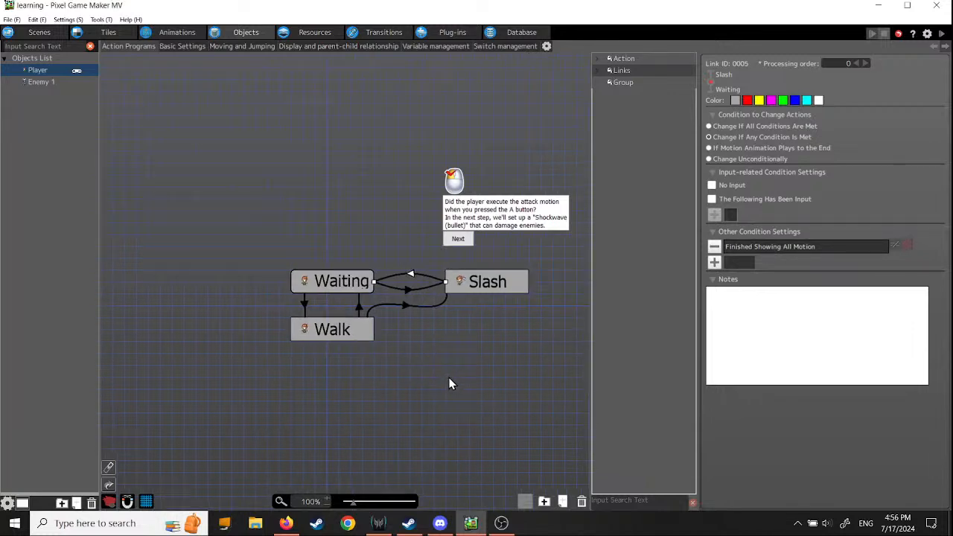
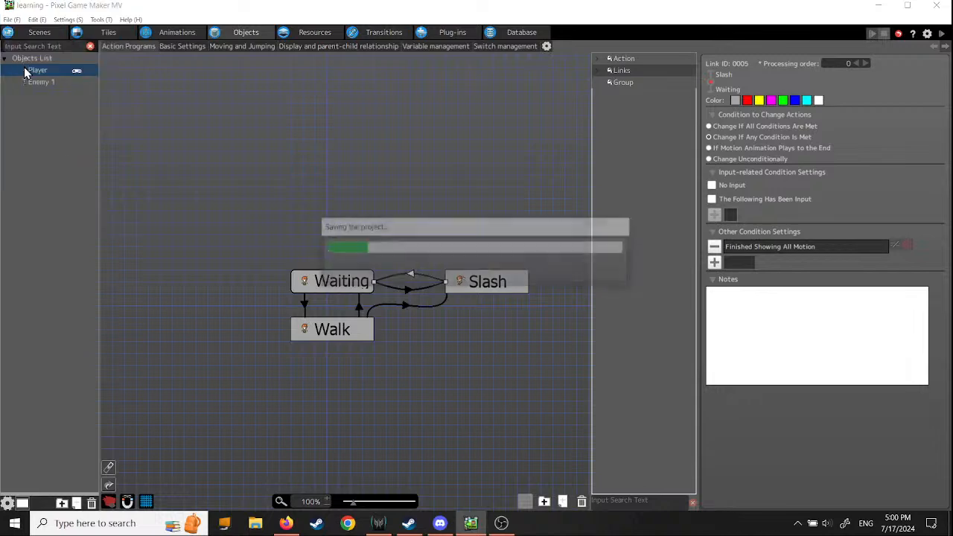
click(131, 20)
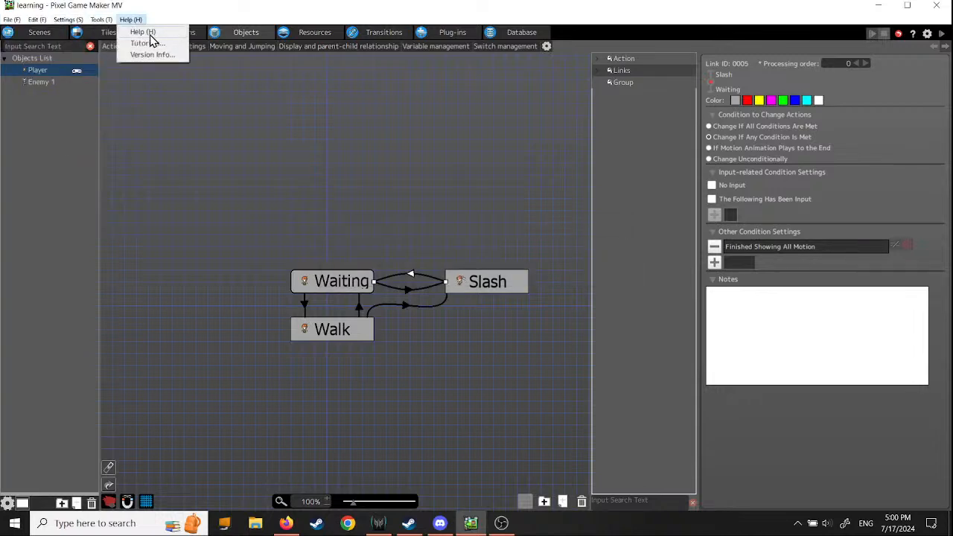
click(143, 32)
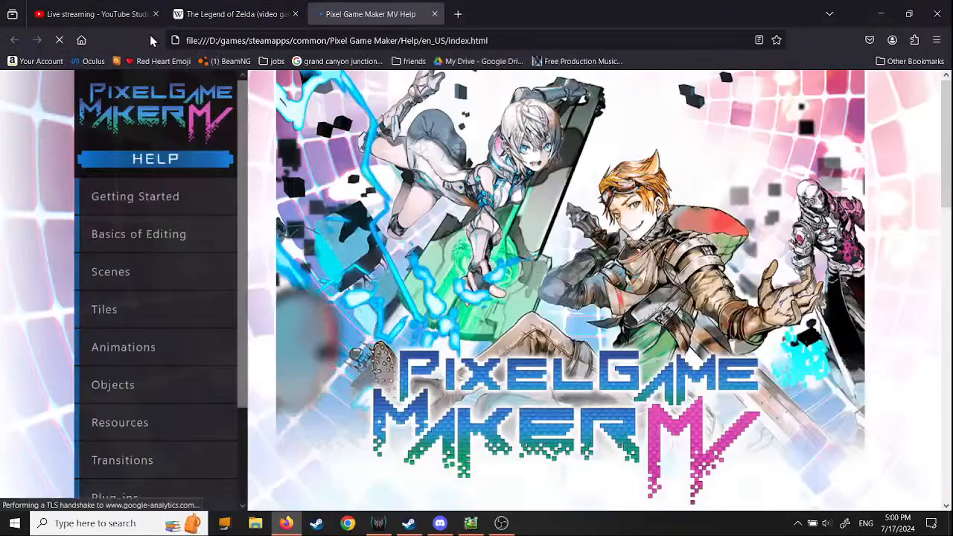
click(435, 14)
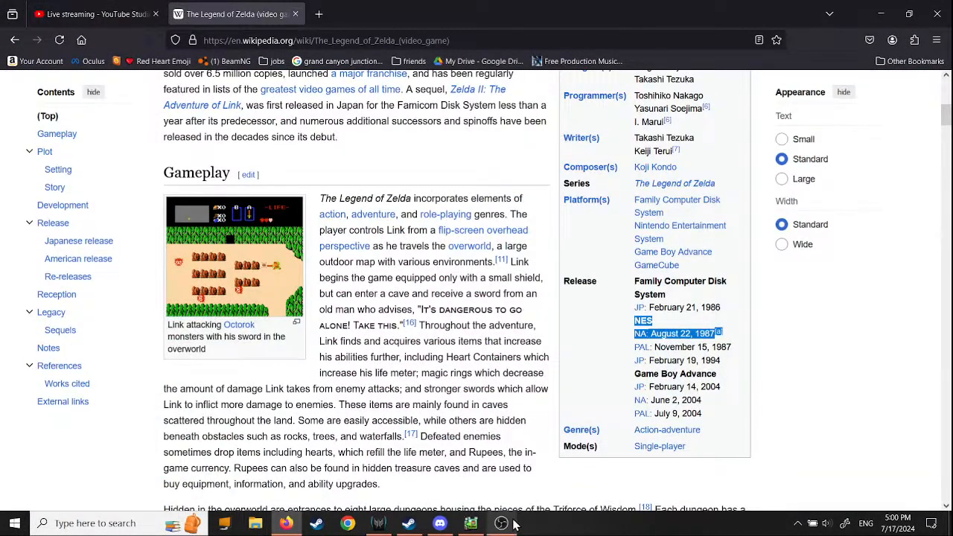
click(470, 523)
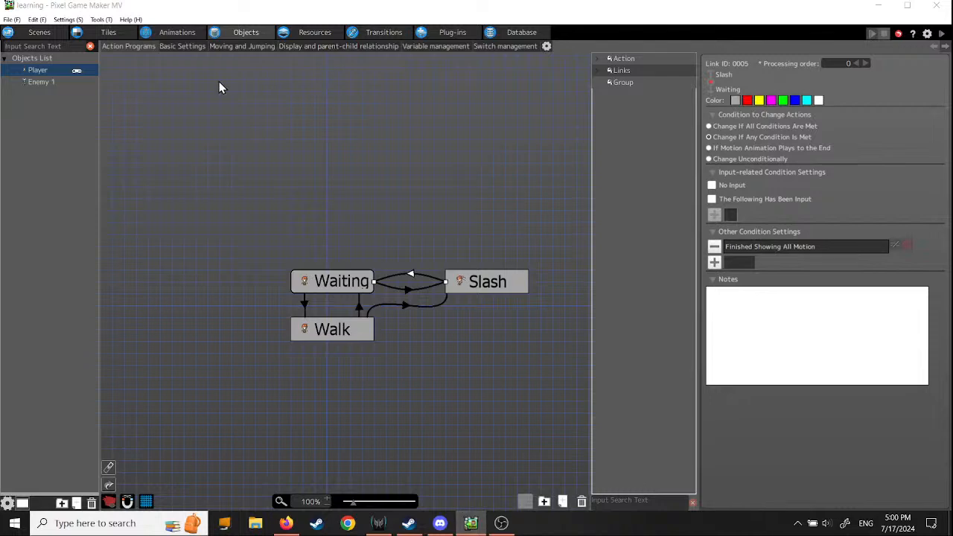
Start the Top Views tutorial Step 6: Set Up Shockwave Produced by Attacks, and confirm having the previous step's project data
click(131, 20)
click(142, 44)
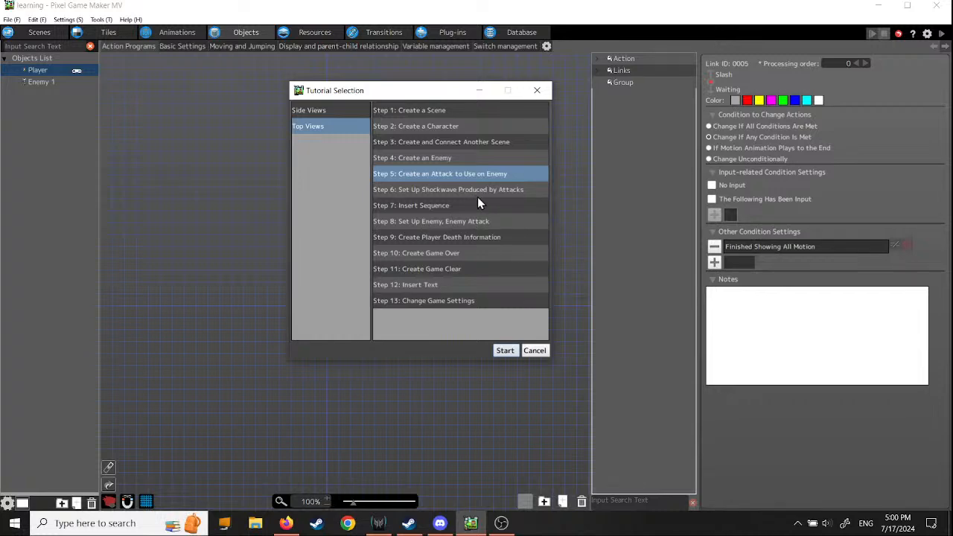
click(427, 190)
click(504, 350)
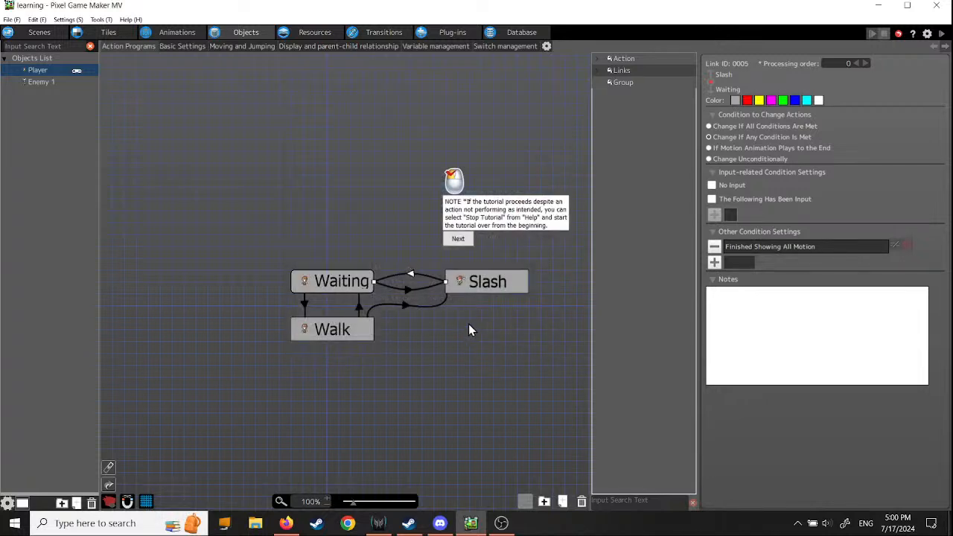
click(458, 239)
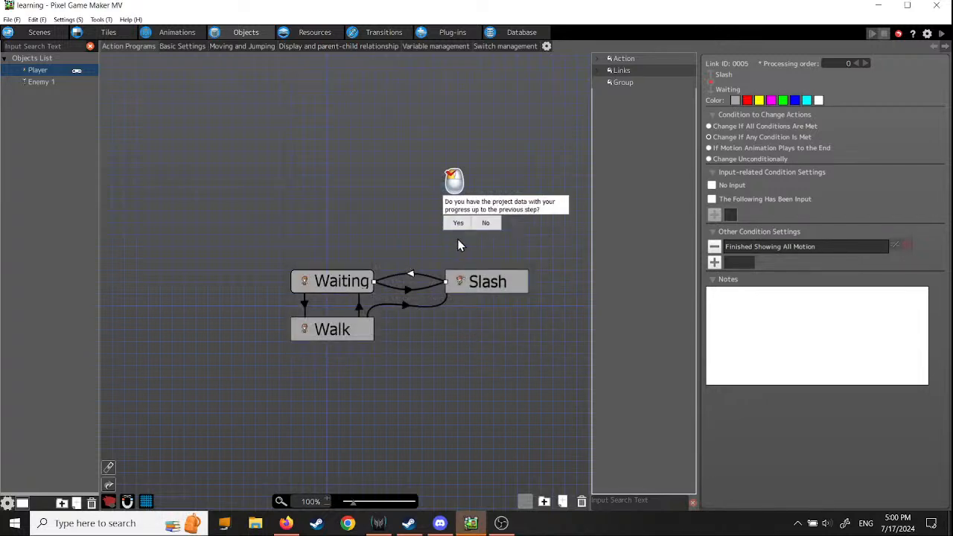
click(452, 284)
Open the project file from the learning folder as the tutorial's previous progress
click(11, 21)
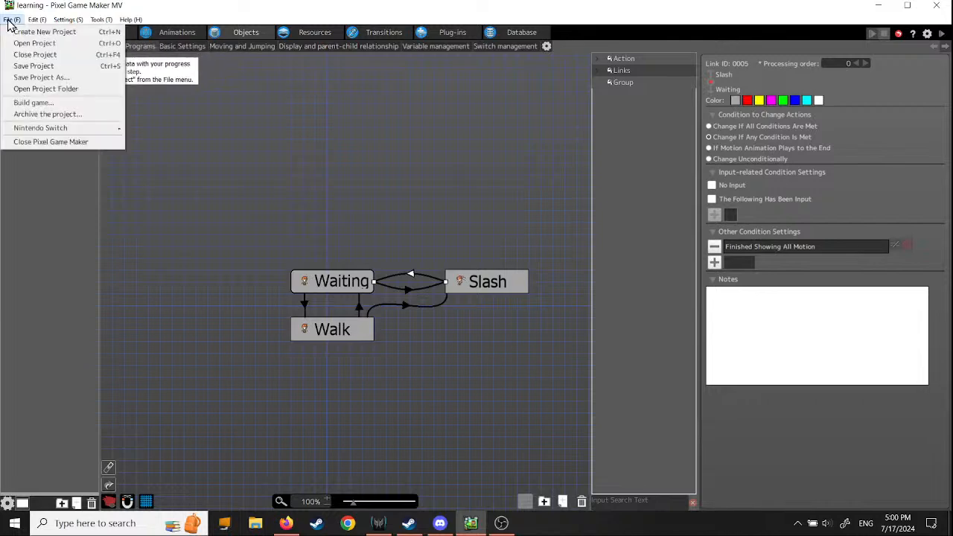
click(23, 46)
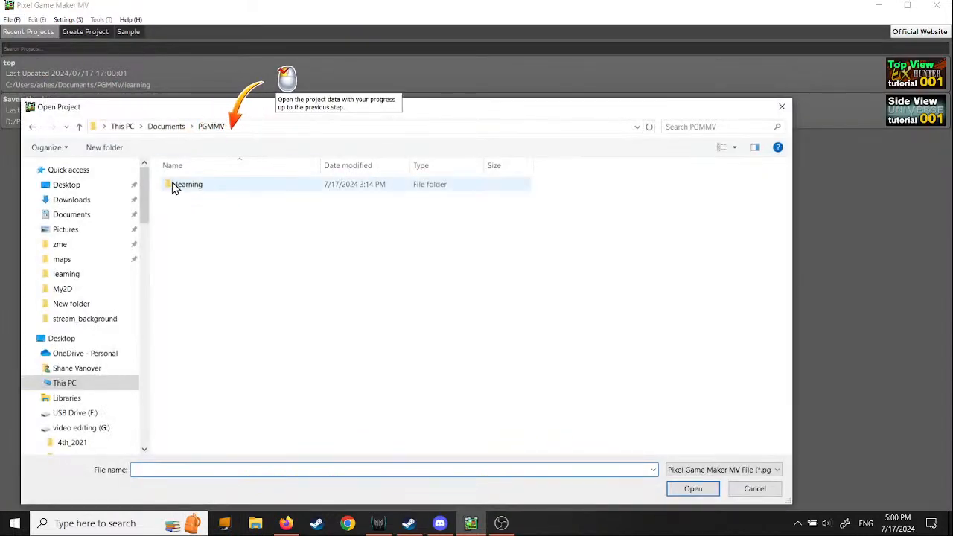
double_click(178, 187)
double_click(190, 345)
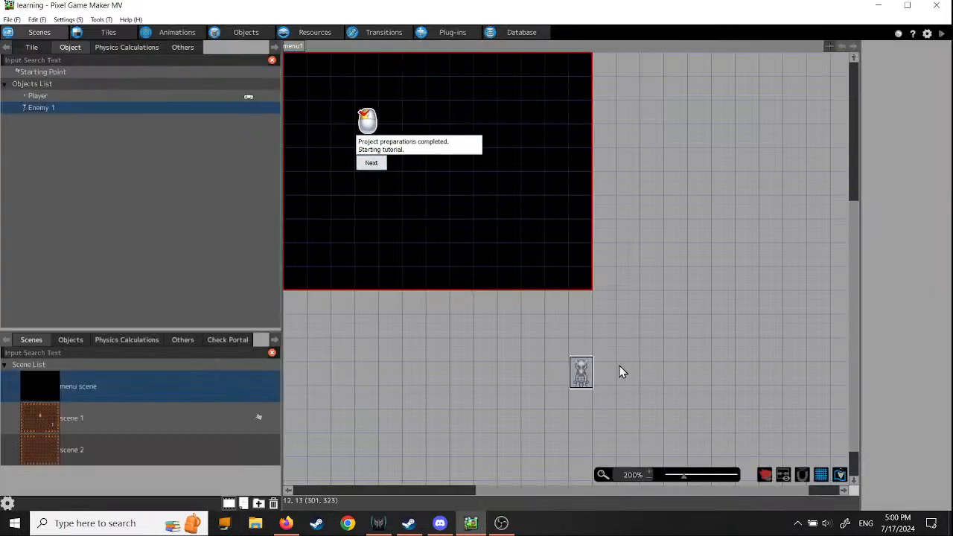
Advance past the tutorial's introduction and switch to editing the project's objects
click(452, 218)
drag(376, 158, 302, 104)
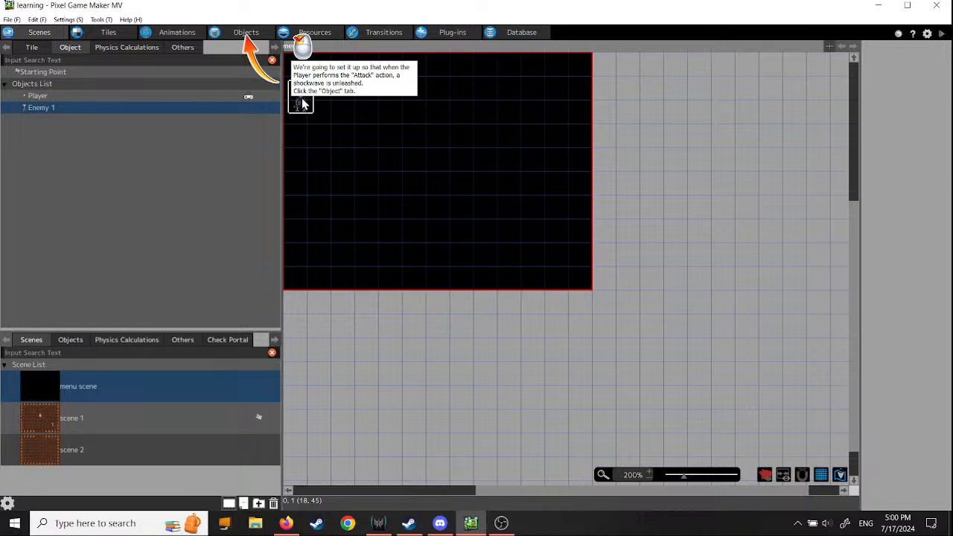
drag(302, 104, 306, 93)
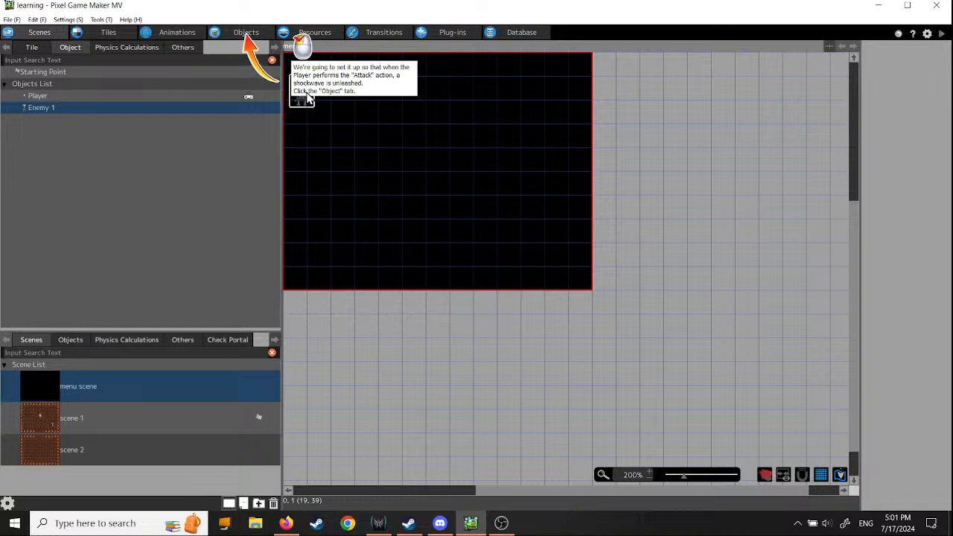
click(246, 32)
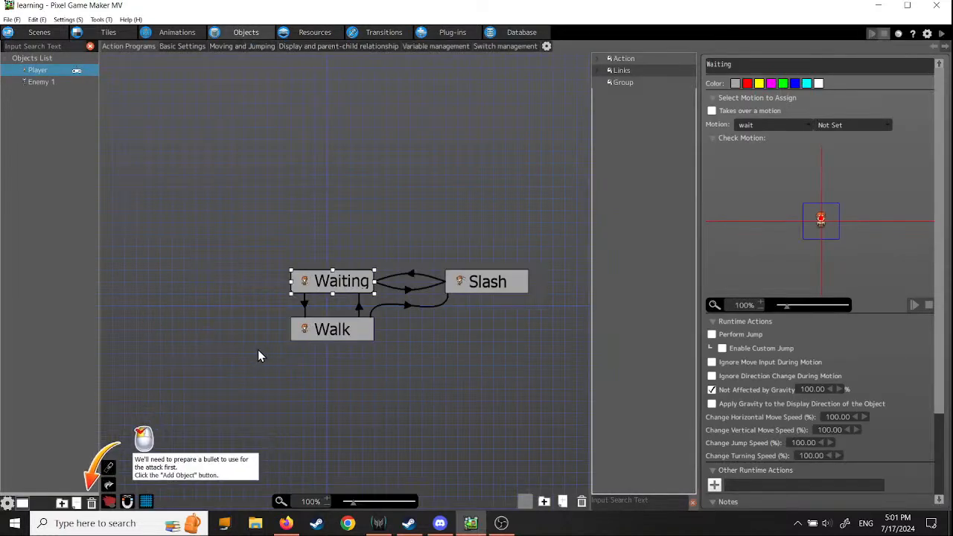
Add a new object named Slash with the PLAYER animation "animation - swordVFX", and continue the tutorial
click(77, 502)
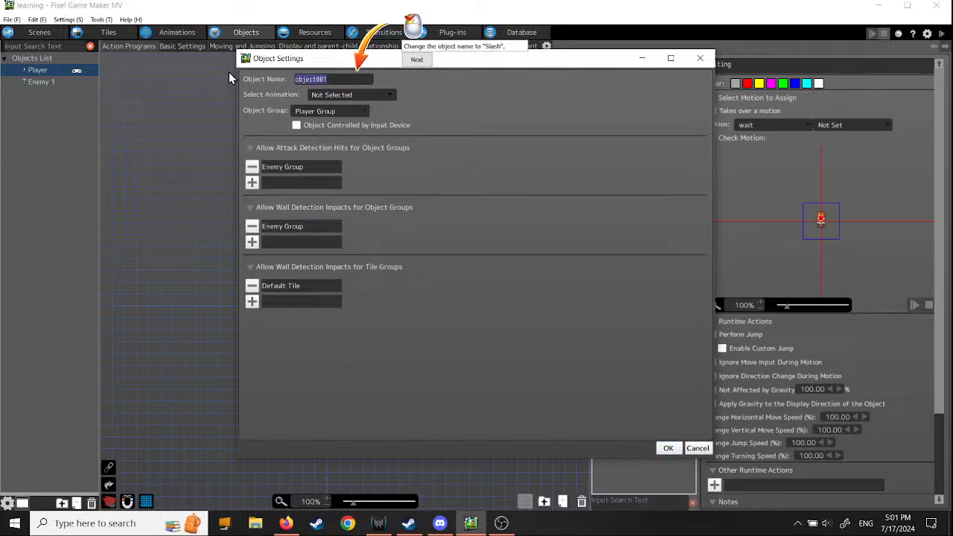
text(Slash)
click(419, 60)
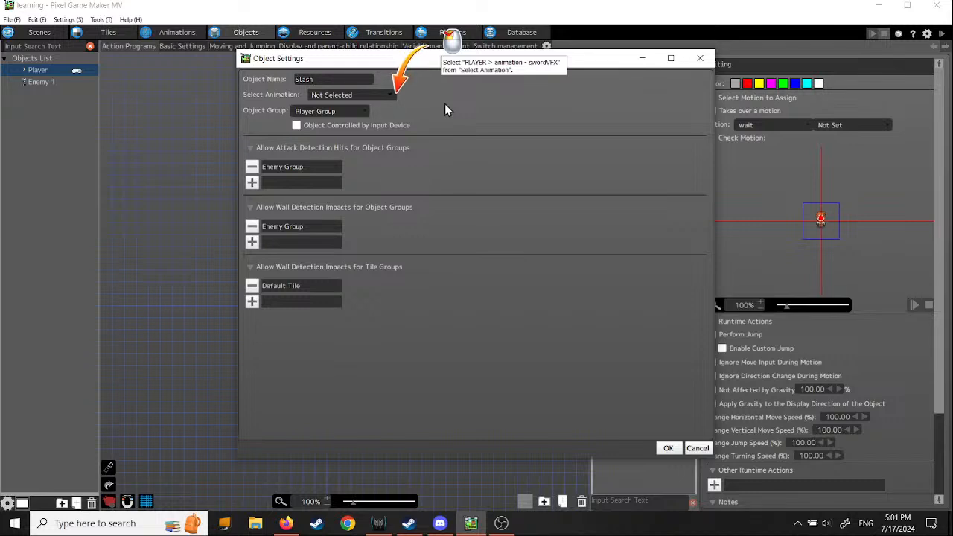
click(390, 97)
mouse_move(369, 122)
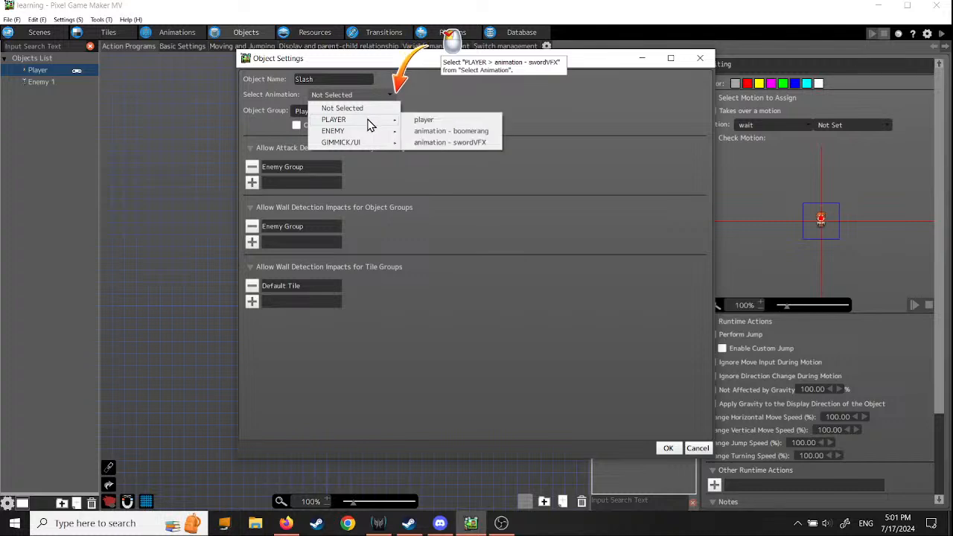
click(447, 146)
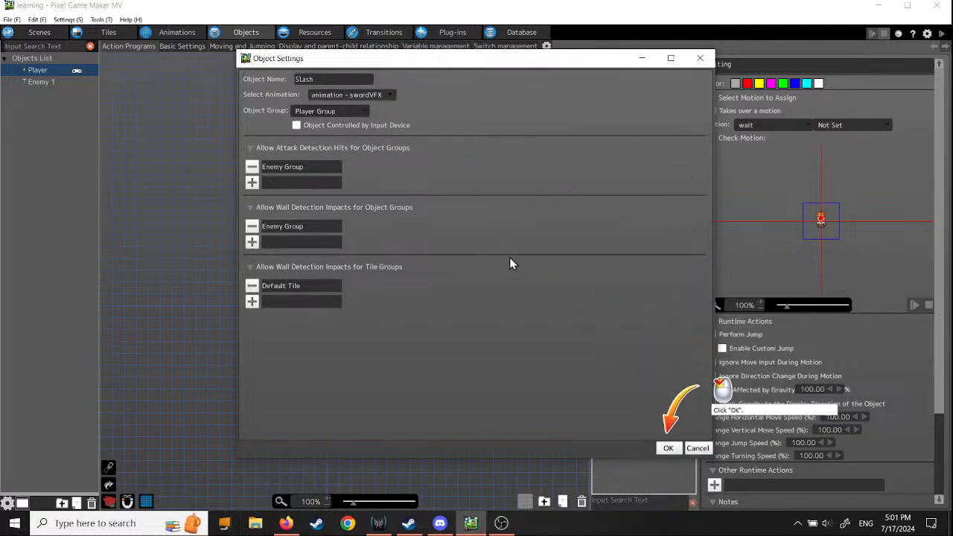
click(668, 448)
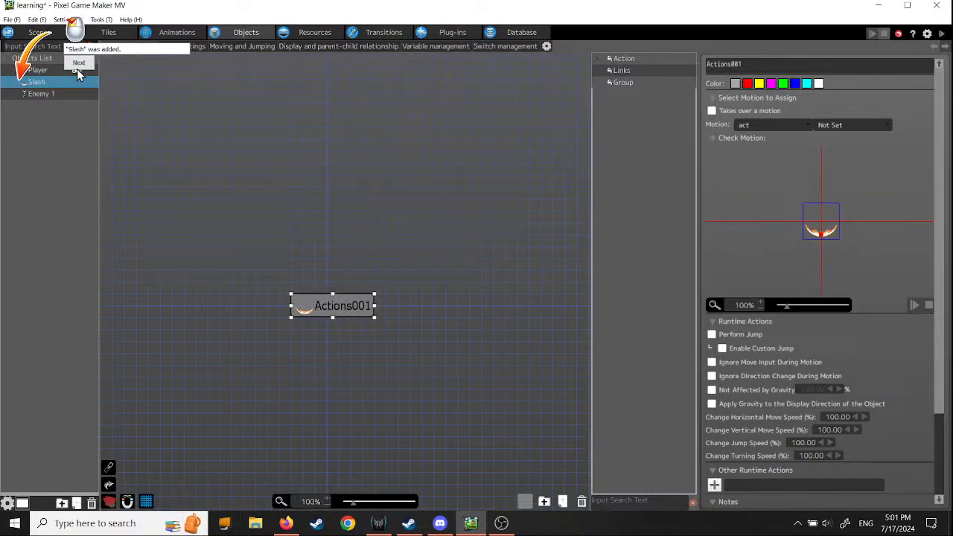
click(79, 62)
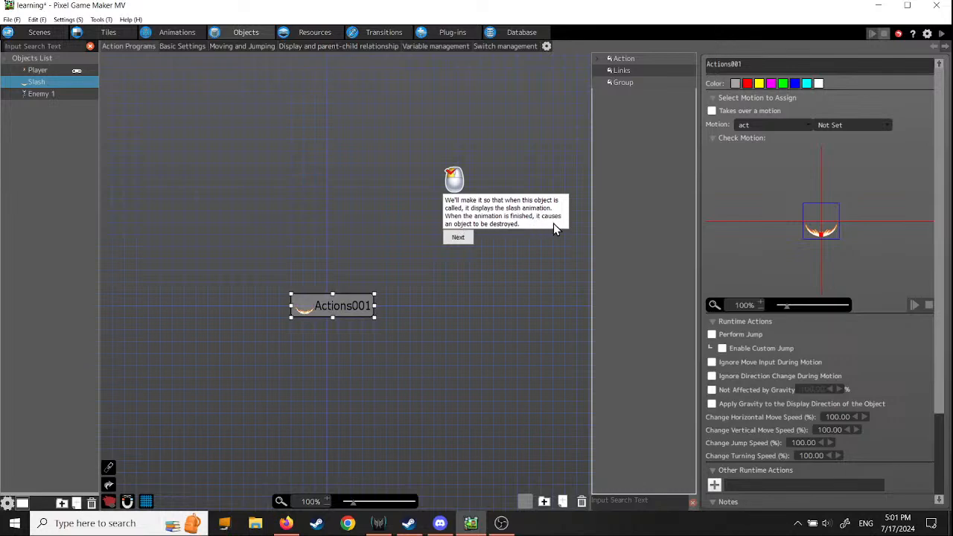
Rename the Slash object's Actions001 action to "Slash" and enable Not Affected by Gravity for it
click(458, 238)
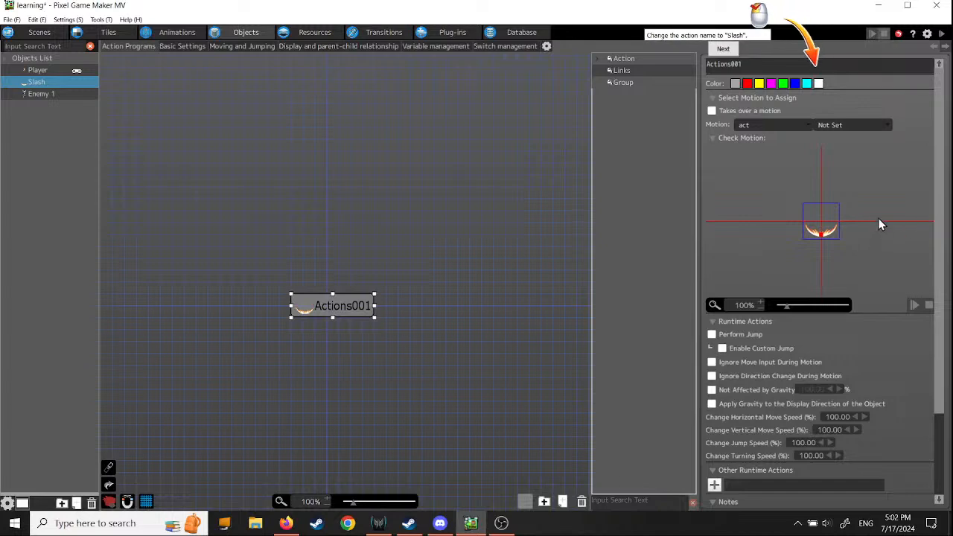
drag(754, 64, 625, 61)
text(Slash)
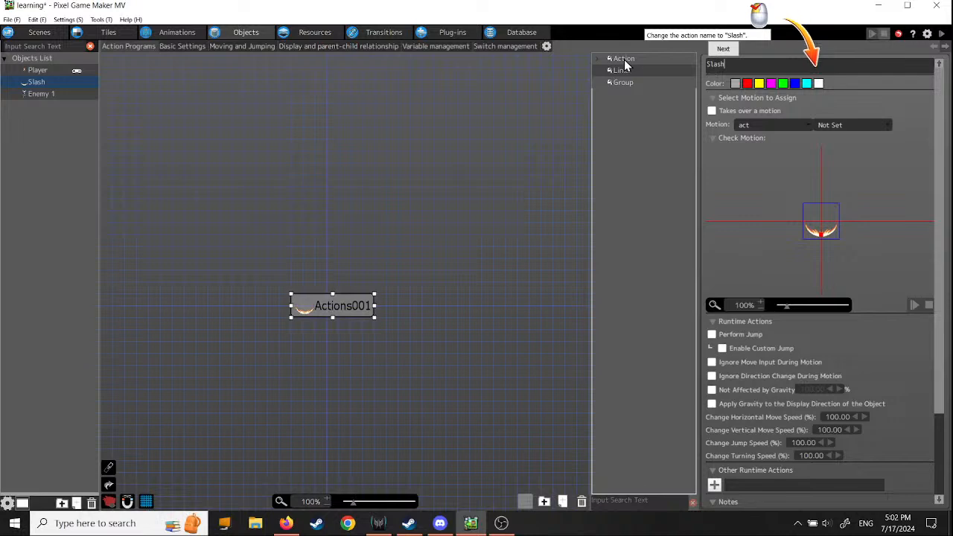
click(722, 49)
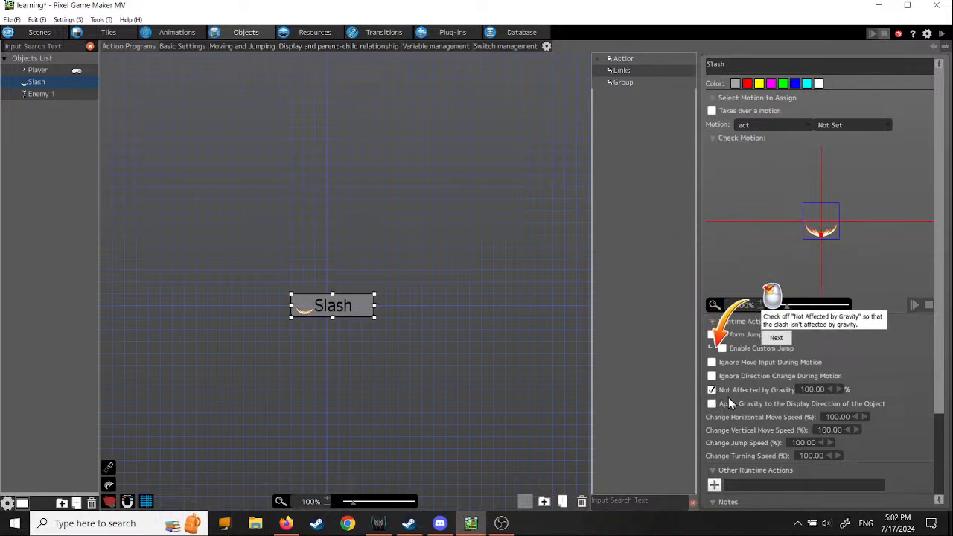
click(776, 338)
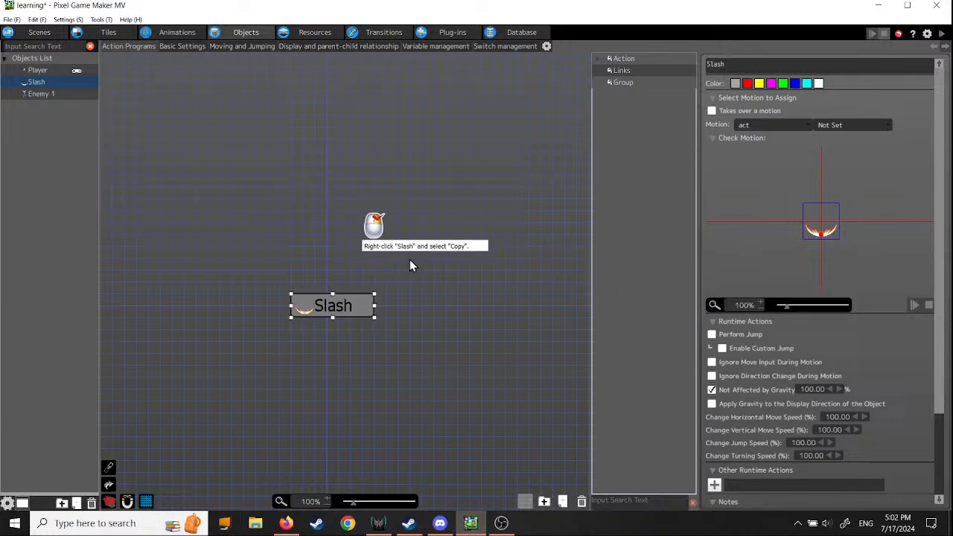
Duplicate the Slash action by copying it and pasting the copy below the original, and select the copy
right_click(355, 307)
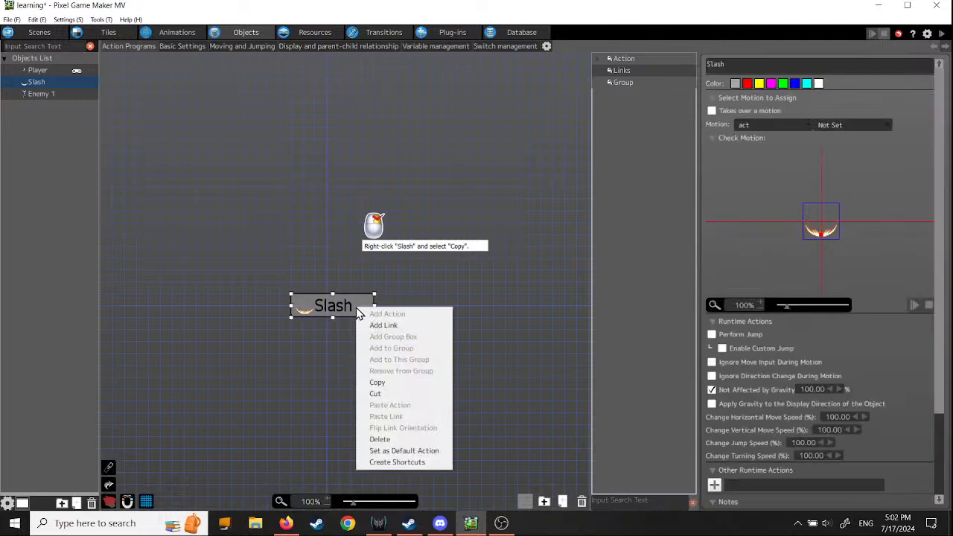
click(389, 384)
right_click(233, 362)
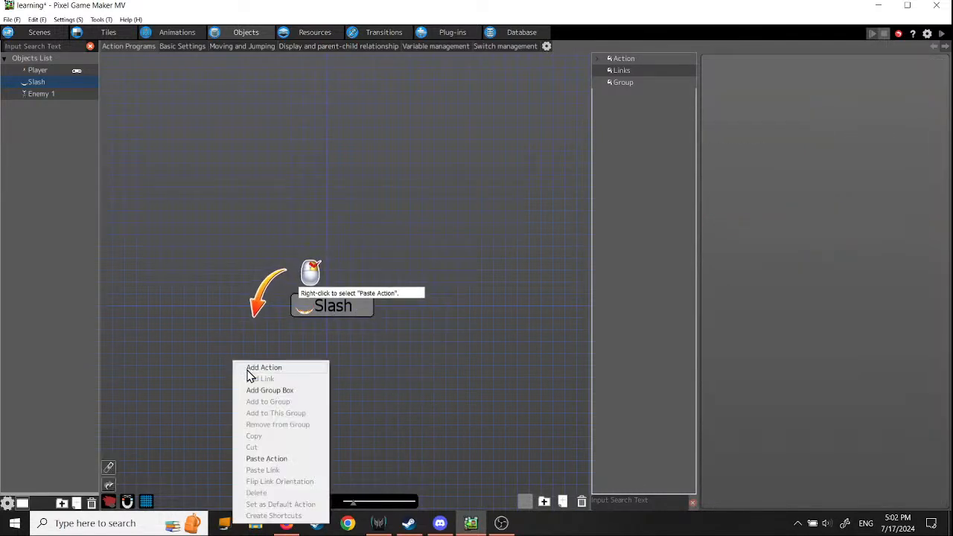
click(262, 459)
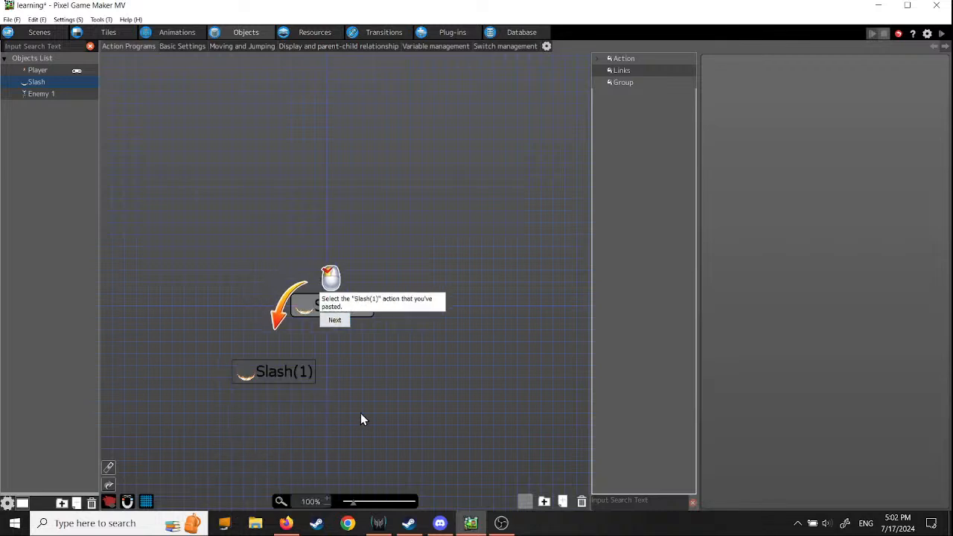
click(276, 366)
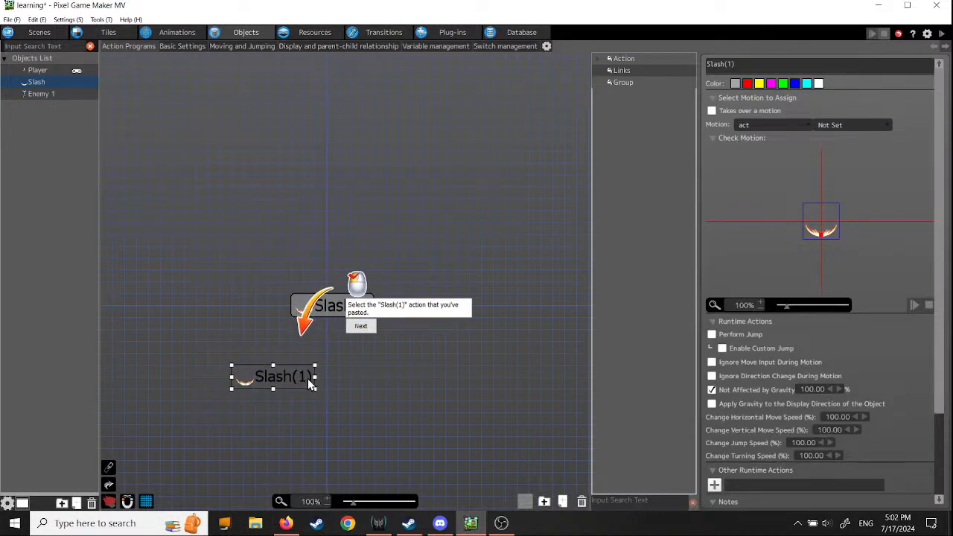
click(361, 326)
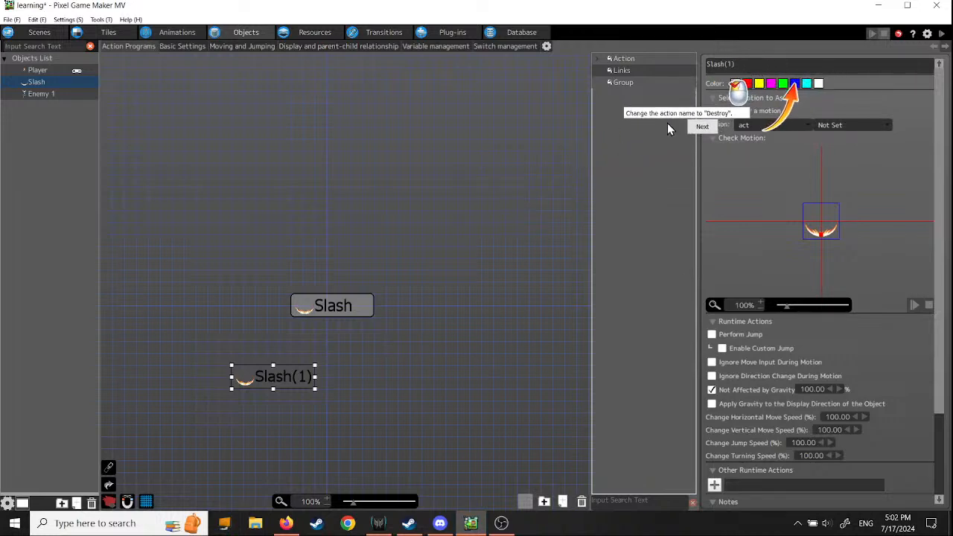
Rename the pasted Slash(1) action to "Destroy" and continue the tutorial
drag(738, 67, 649, 62)
text(Destroi)
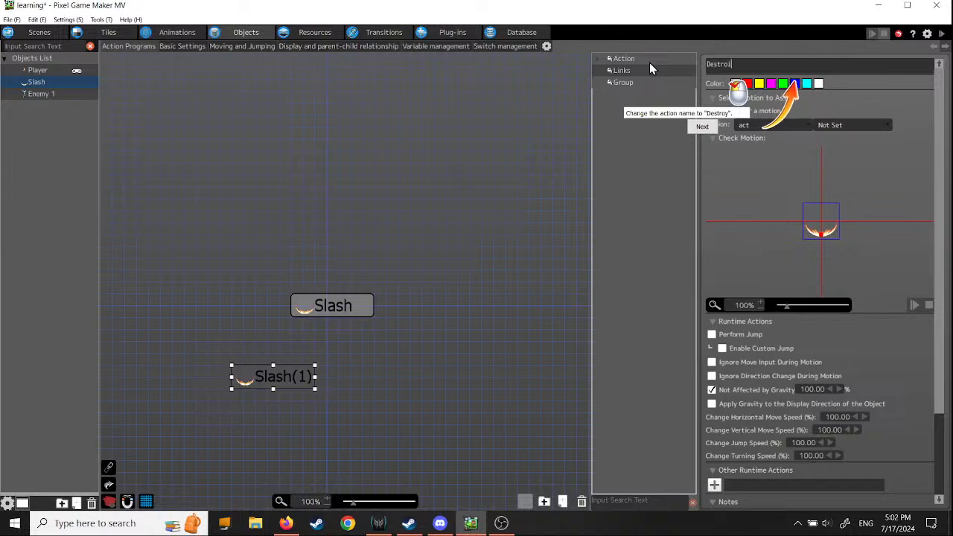
key(BackSpace)
text(y)
click(700, 128)
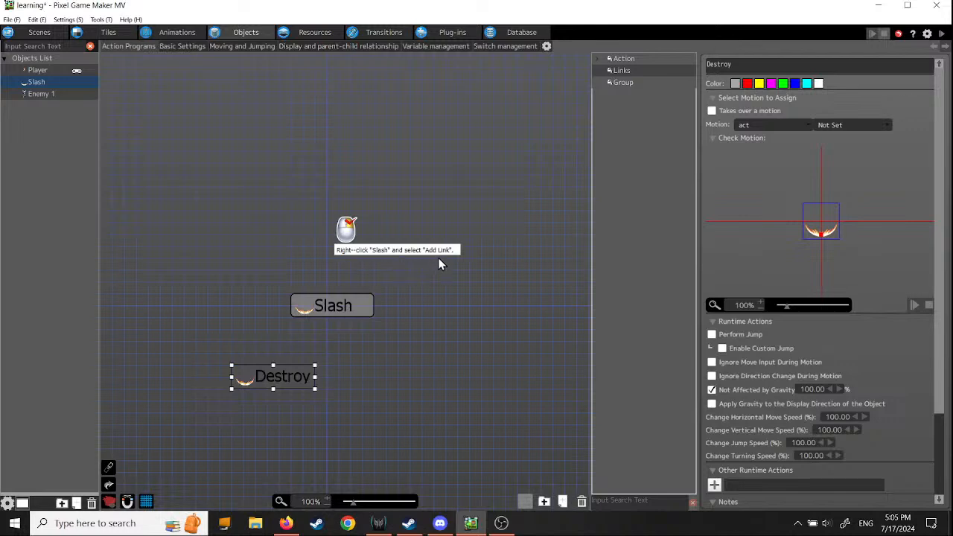
Add a link from the Slash action to the Destroy action and continue the tutorial
right_click(332, 306)
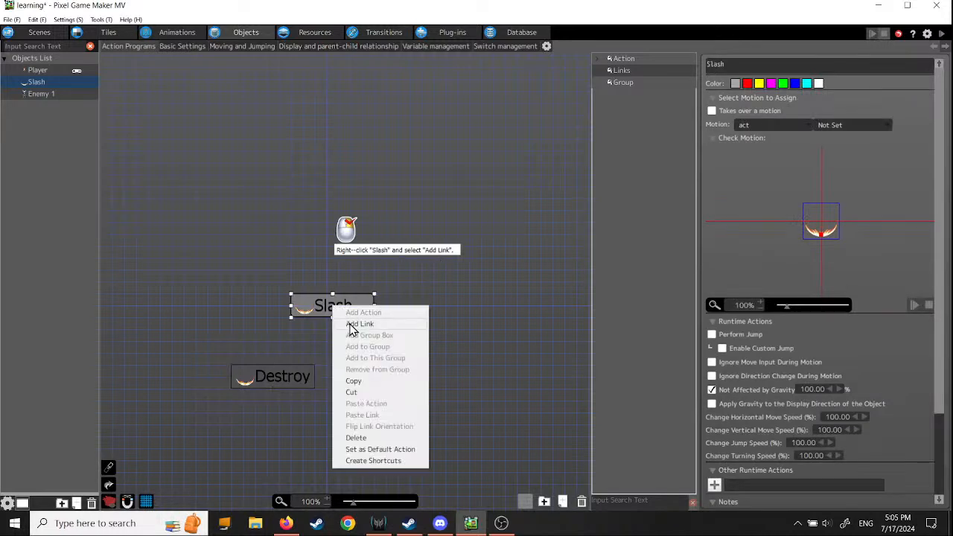
click(349, 325)
click(296, 385)
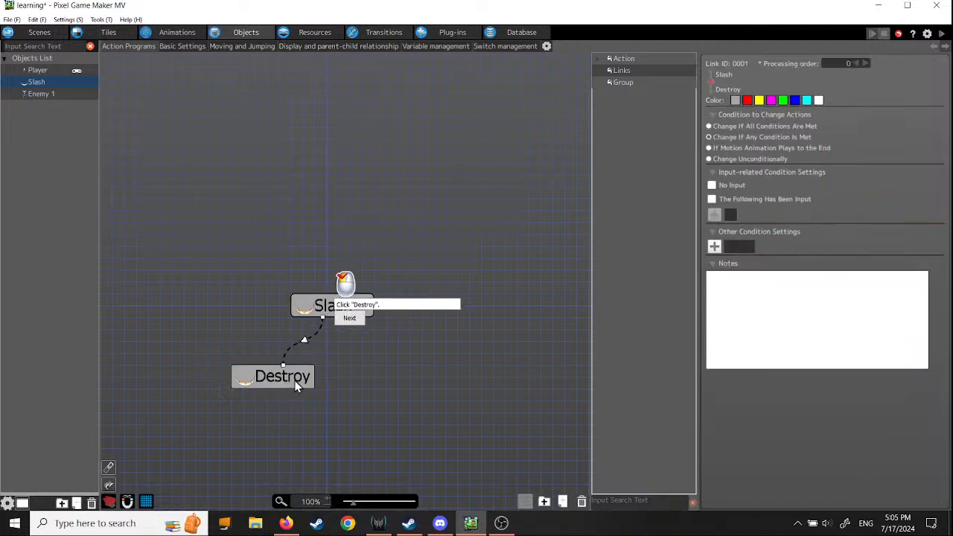
click(349, 318)
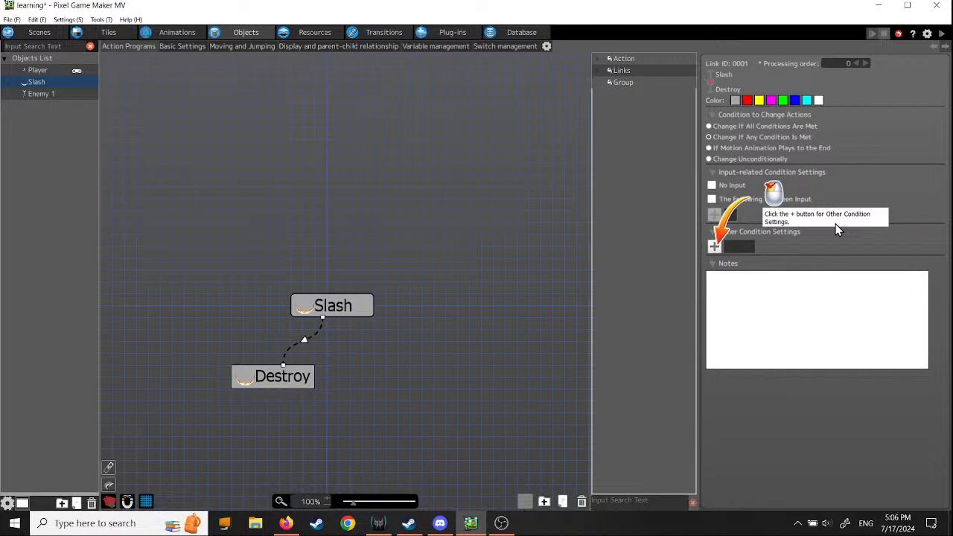
Enable Contact with Tile's Wall Detection in the link's other conditions, with all contact directions set
click(715, 249)
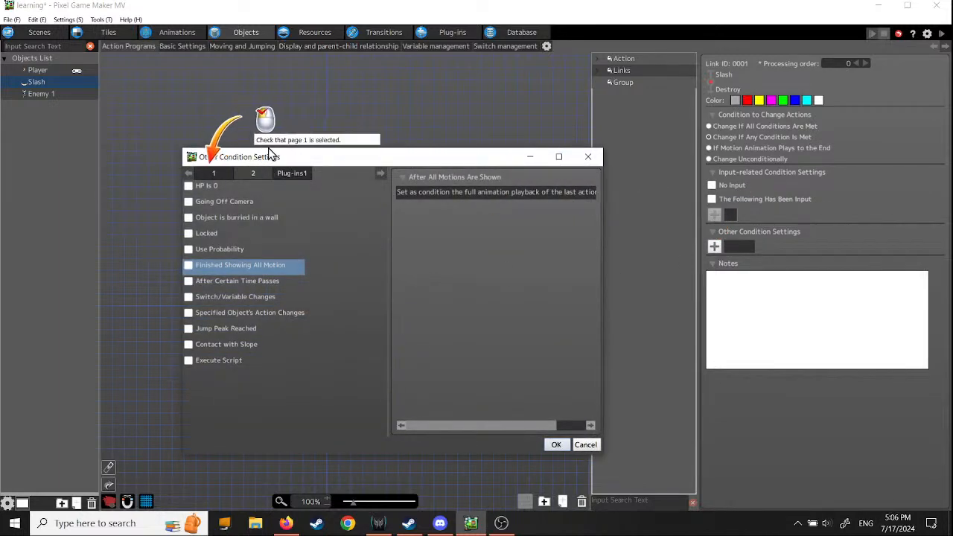
click(211, 173)
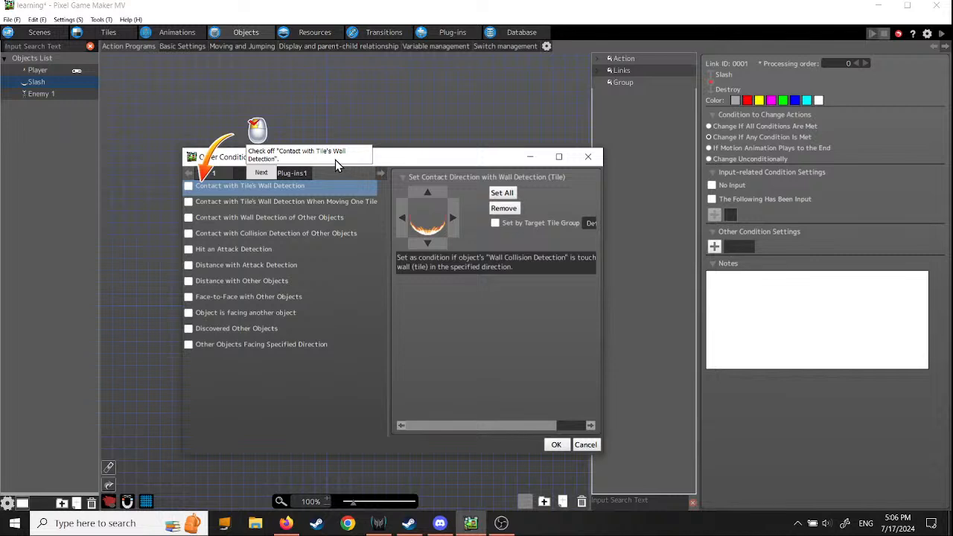
click(189, 187)
click(261, 172)
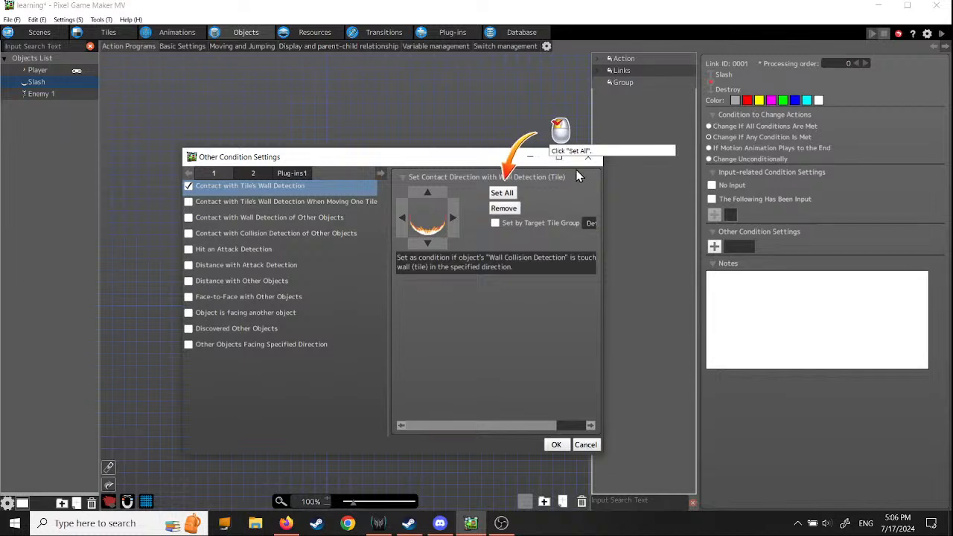
click(503, 194)
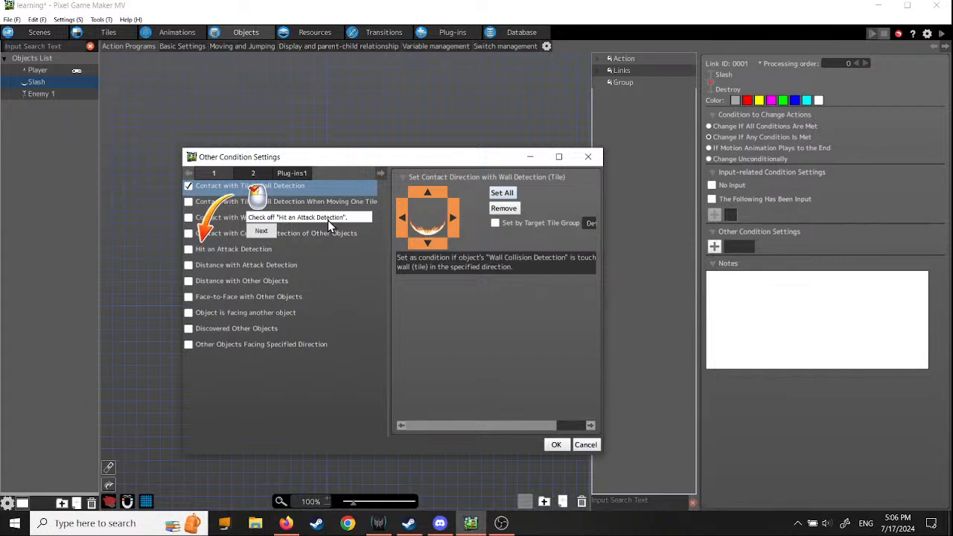
Enable Hit an Attack Detection from all directions, with the attacking object set by object group to Enemy Group
click(188, 249)
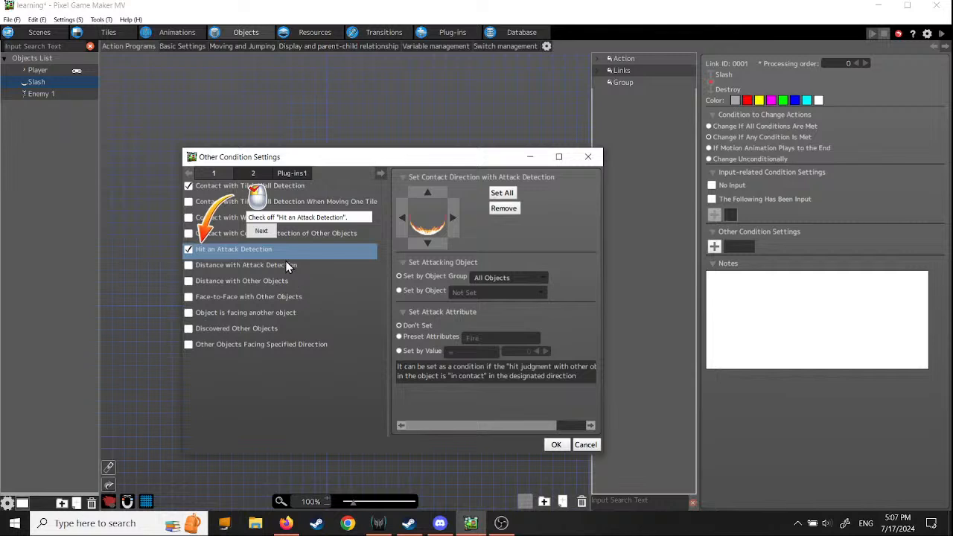
click(261, 232)
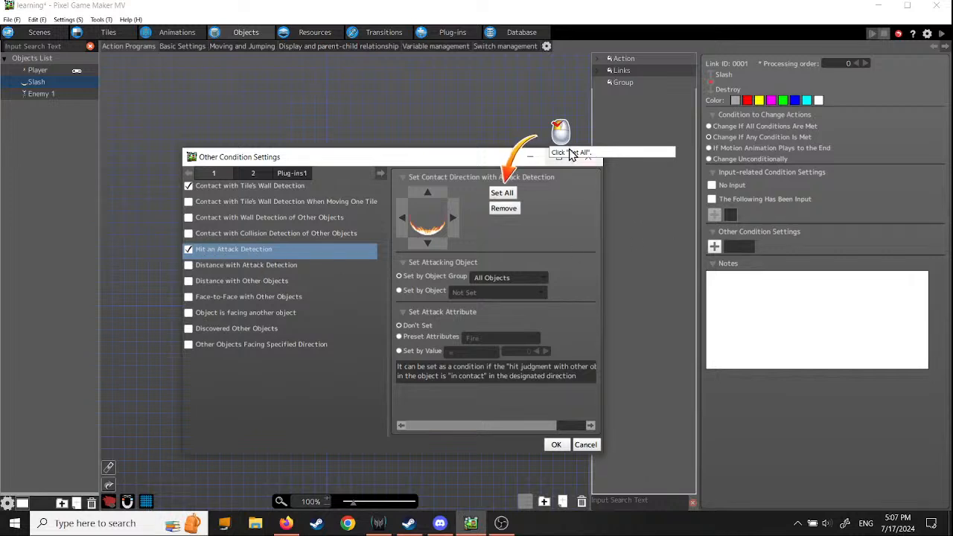
click(502, 193)
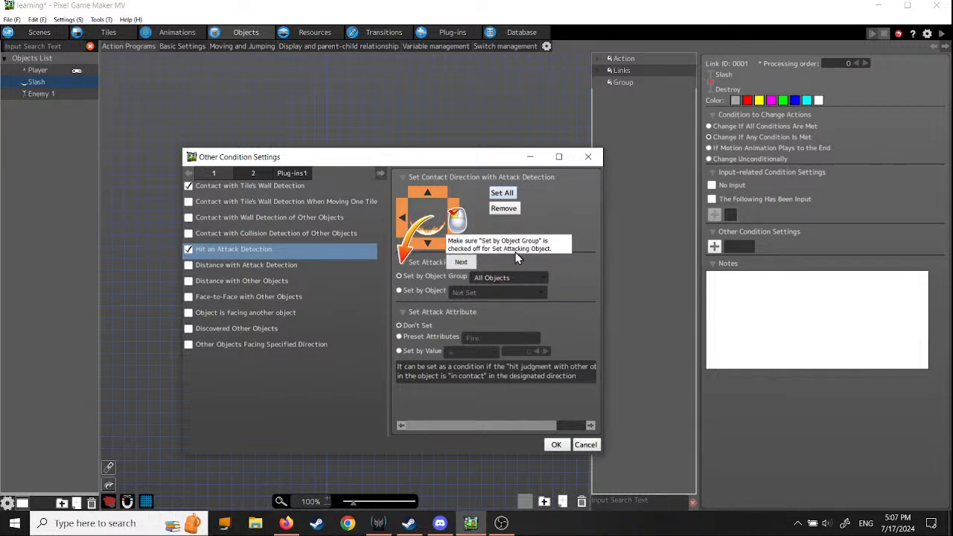
click(400, 276)
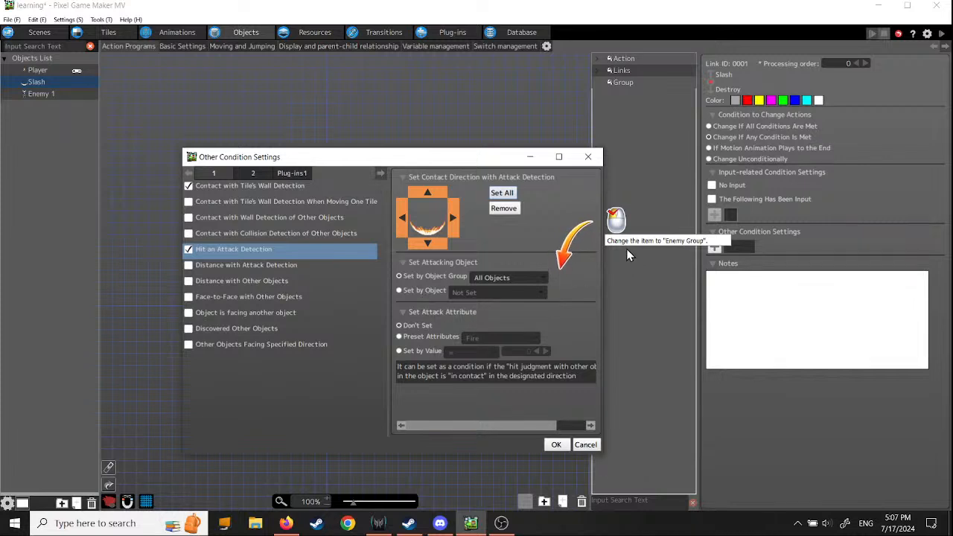
click(543, 278)
click(521, 313)
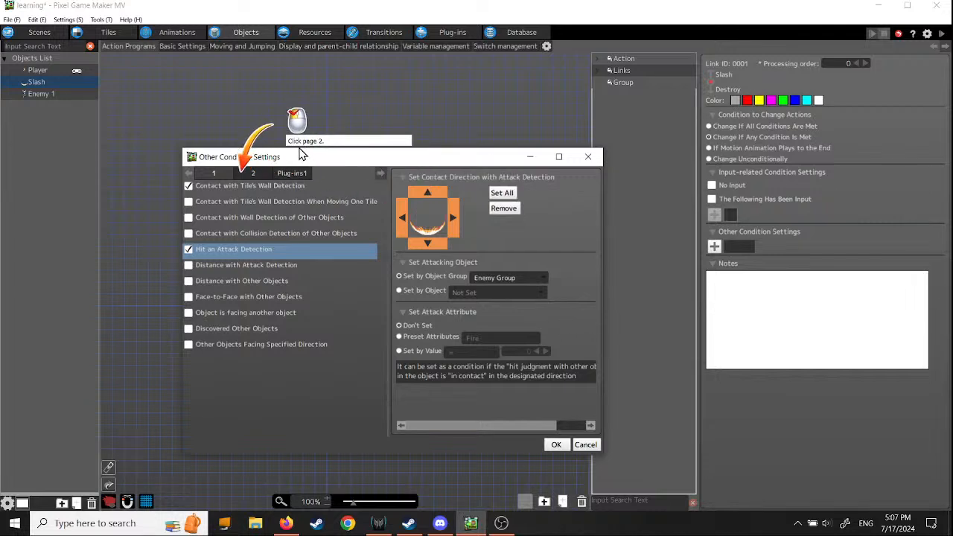
Enable the Going Off Camera condition from page 2 and confirm the link's other condition settings
click(252, 172)
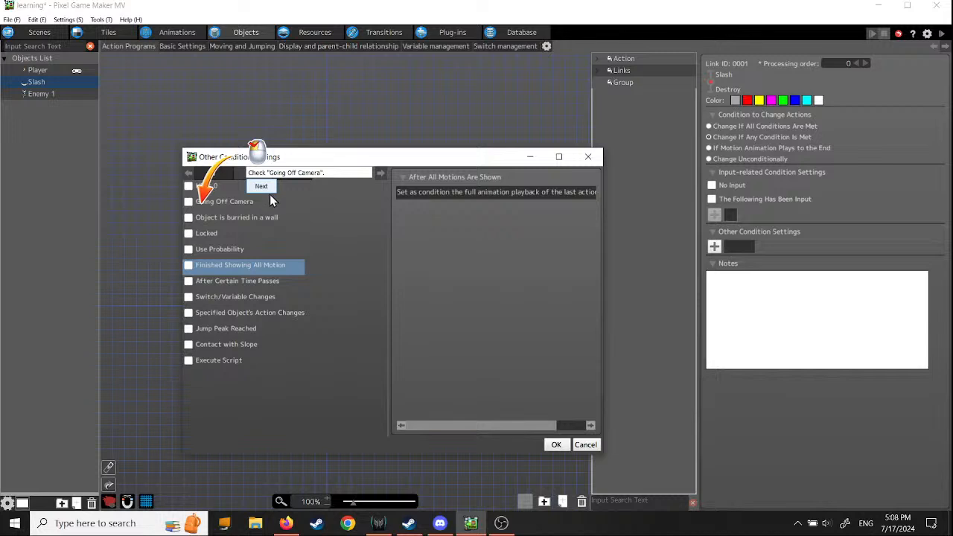
click(190, 201)
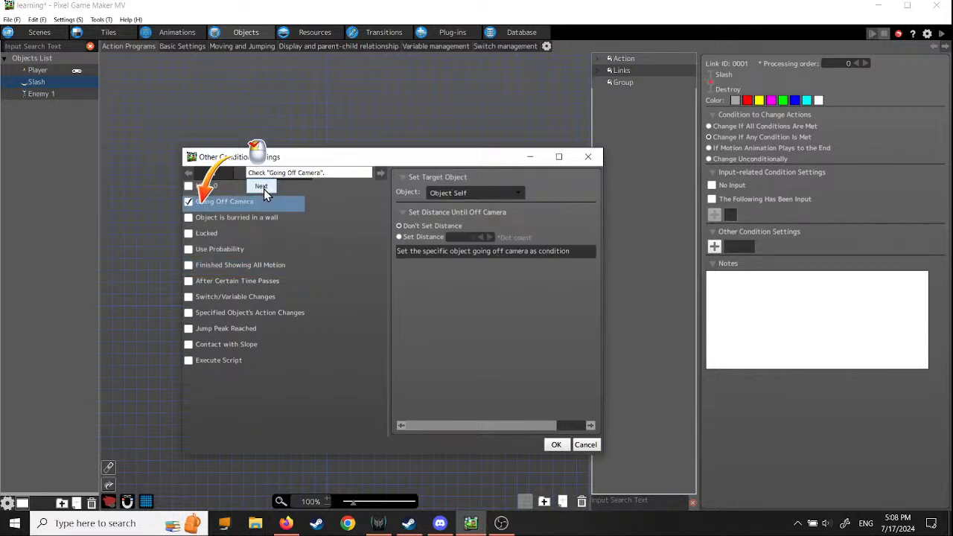
click(262, 187)
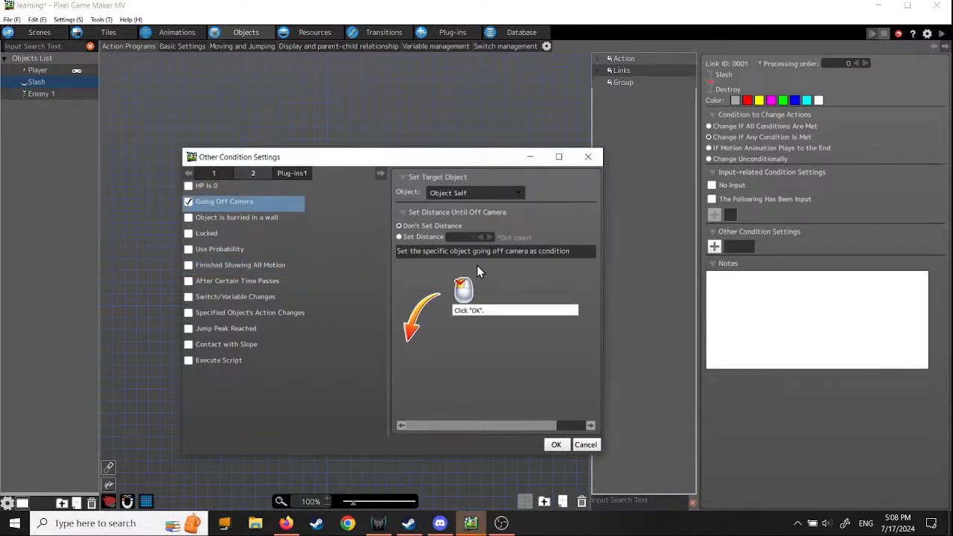
click(557, 445)
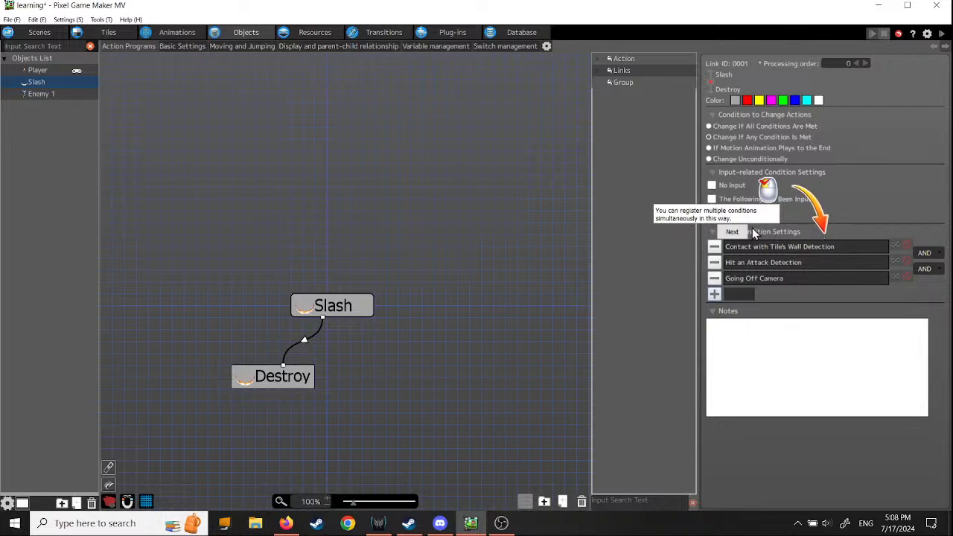
Combine the link's three conditions with OR instead of AND, following the tutorial's explanation
click(732, 236)
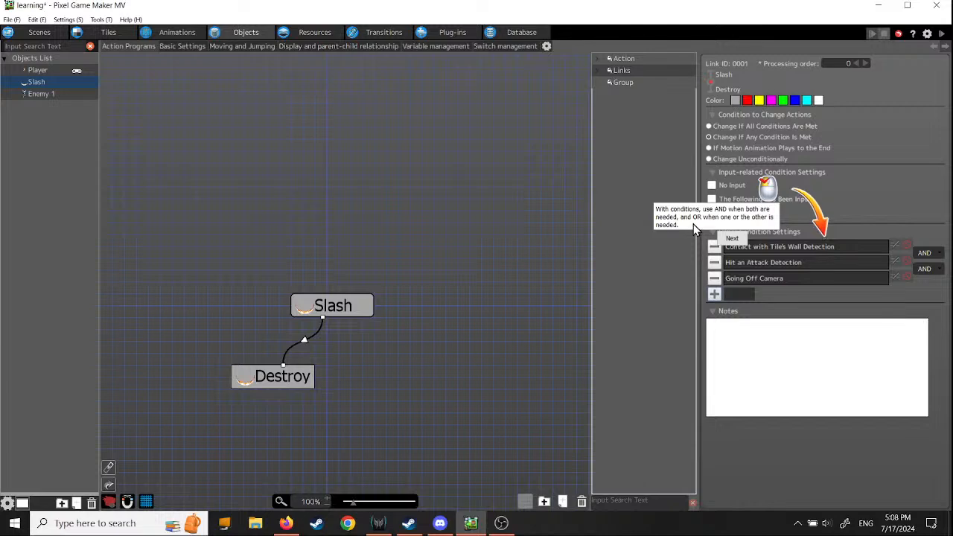
click(732, 240)
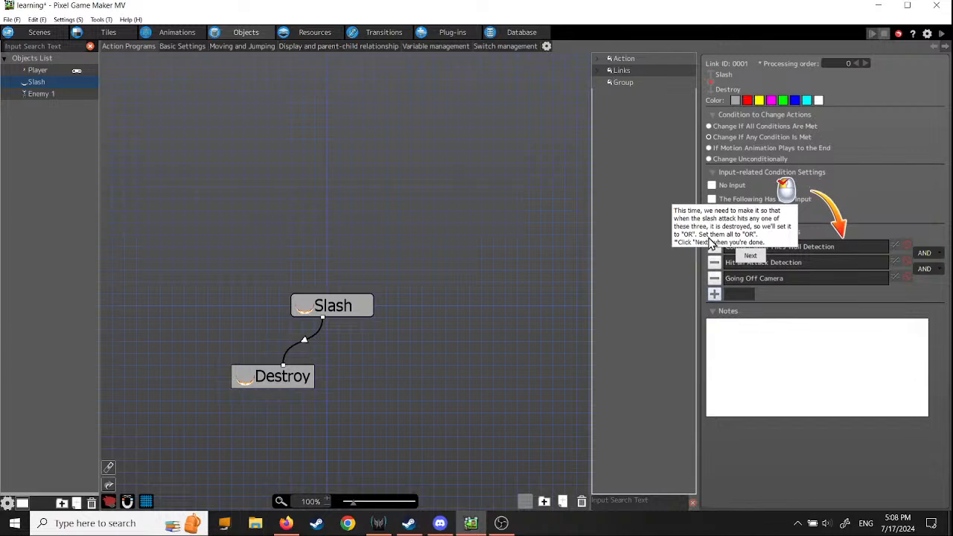
click(924, 253)
click(930, 279)
click(927, 268)
click(929, 295)
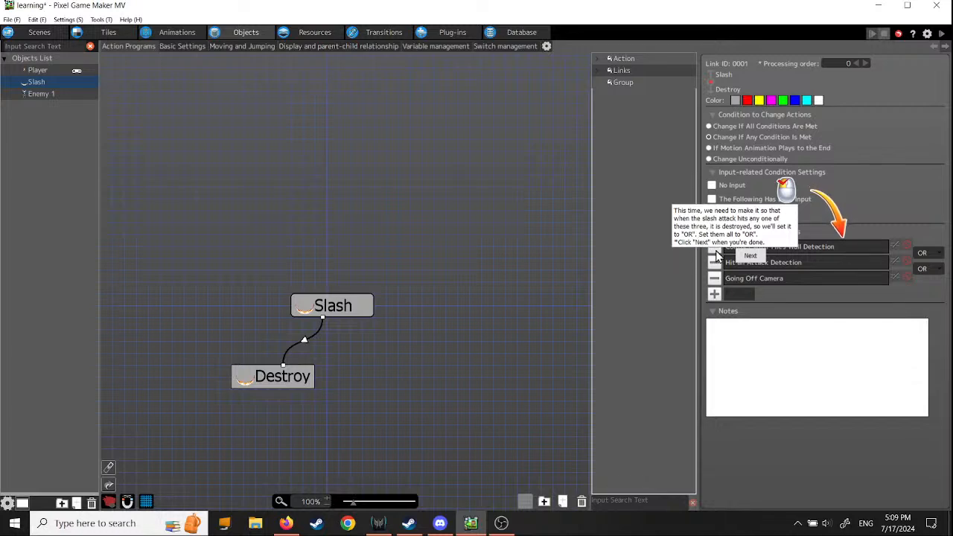
click(753, 255)
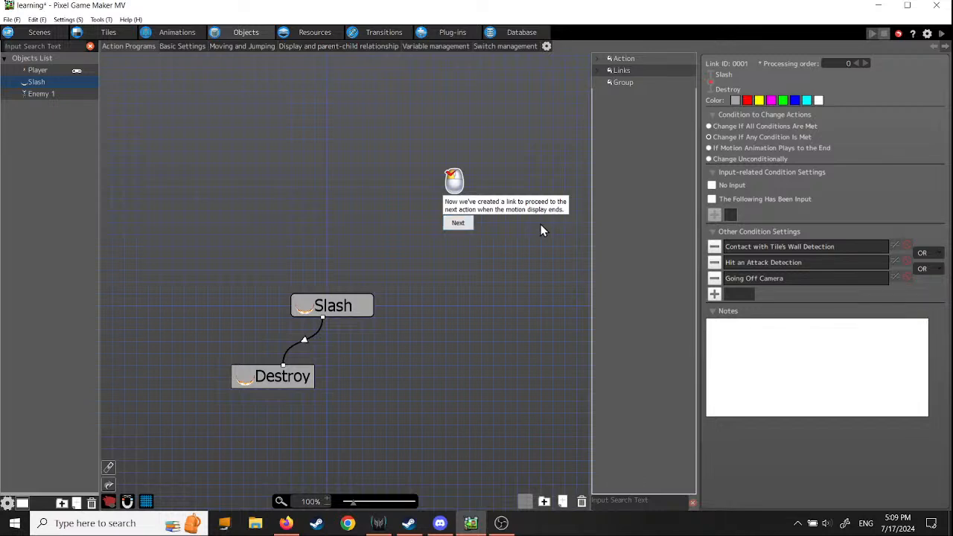
Add the Destroy Object runtime action to the Slash object's Destroy action
click(458, 223)
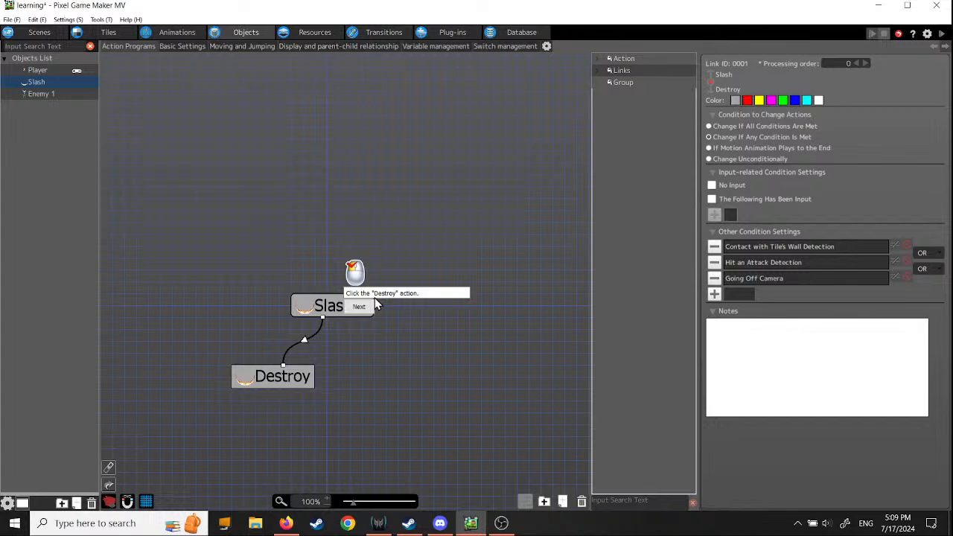
click(296, 381)
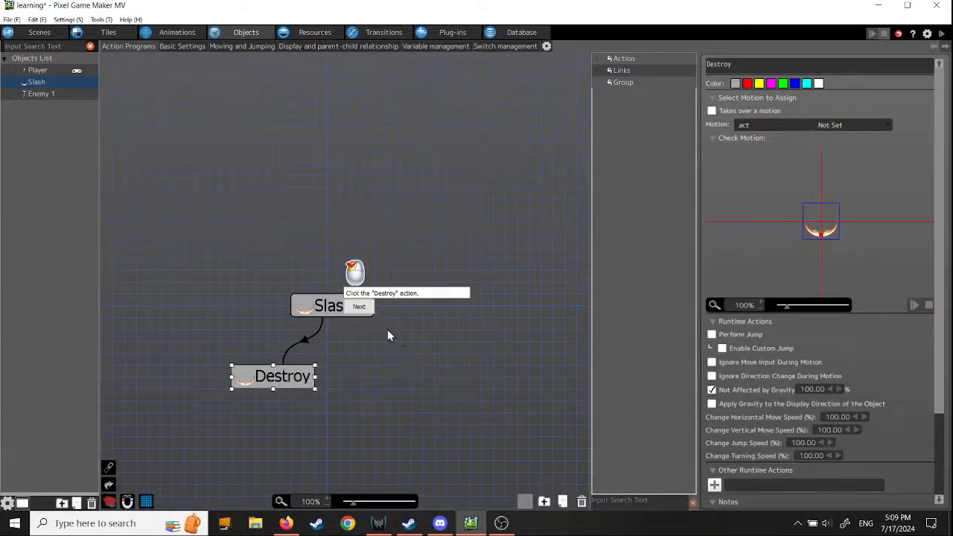
click(359, 306)
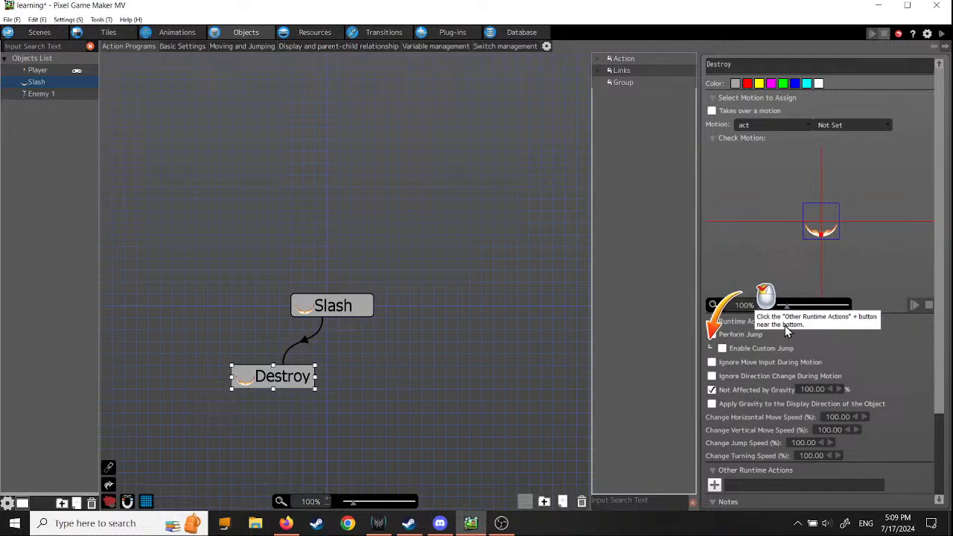
scroll(941, 303, down, 3)
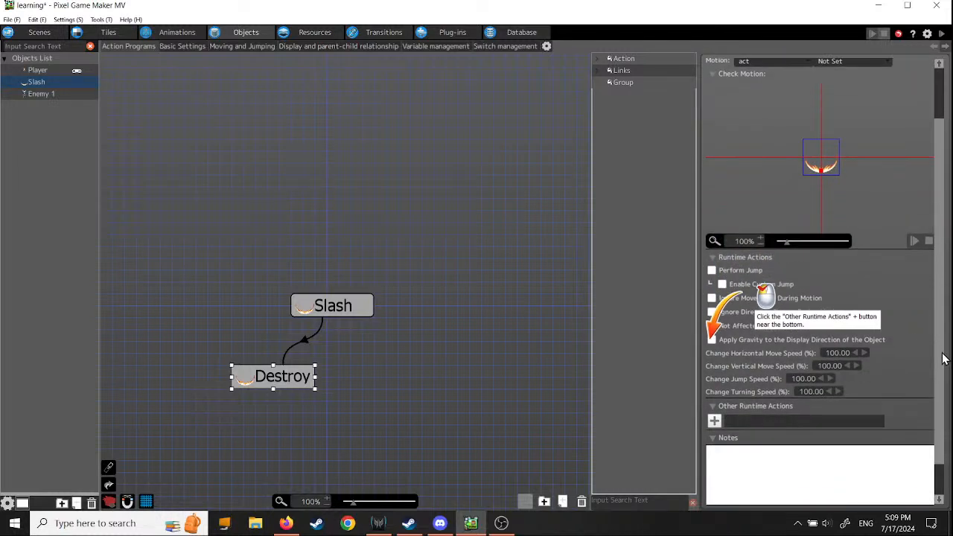
click(714, 382)
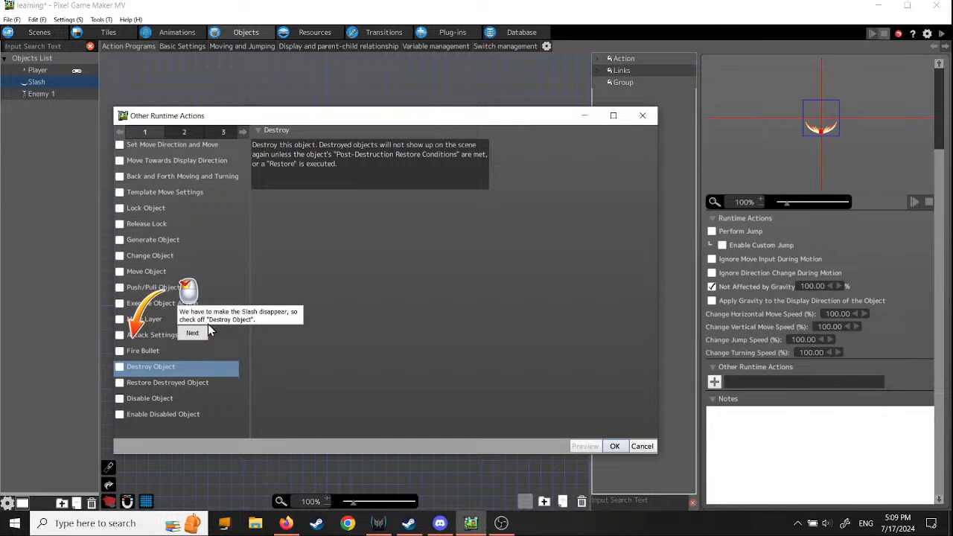
click(120, 366)
click(192, 334)
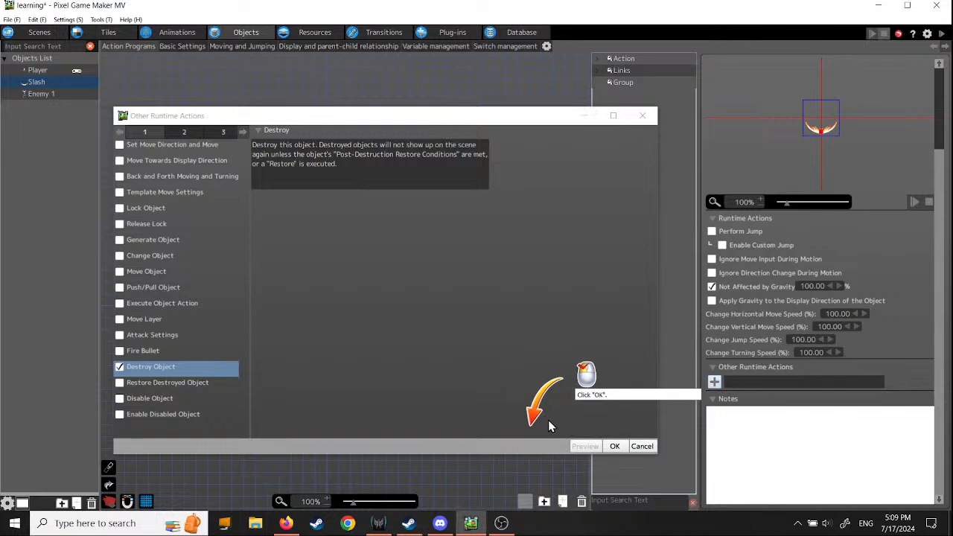
click(614, 446)
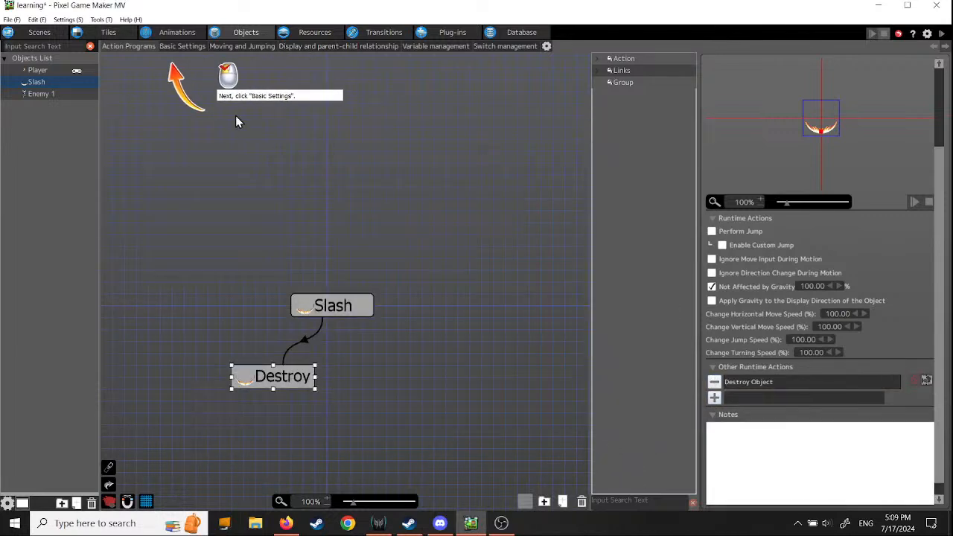
Set the Slash object's Restore After Destruction Condition to None in its basic settings
click(181, 47)
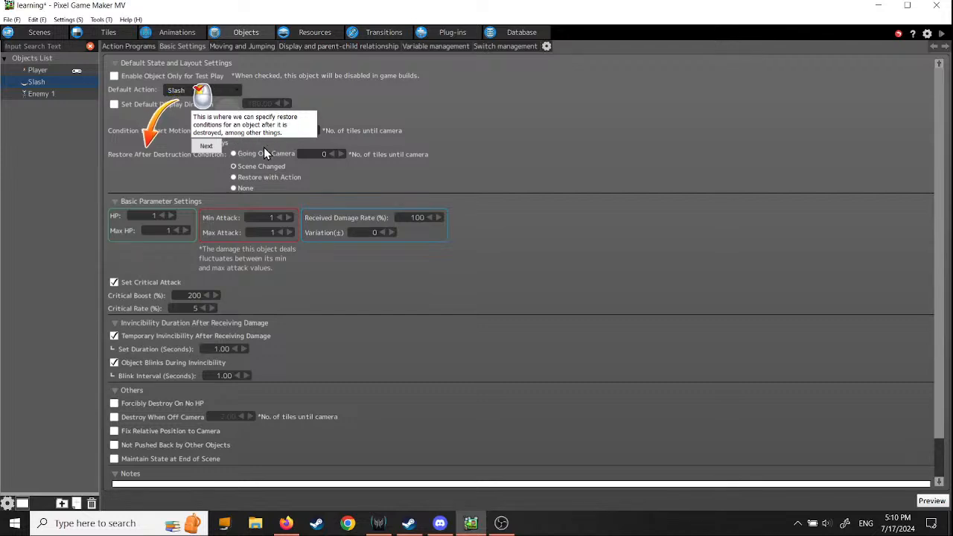
click(204, 146)
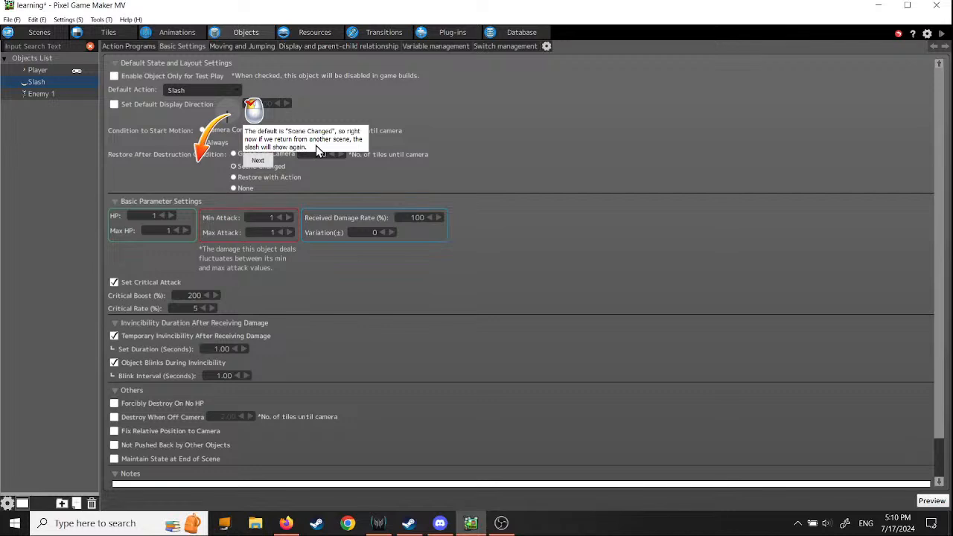
click(258, 161)
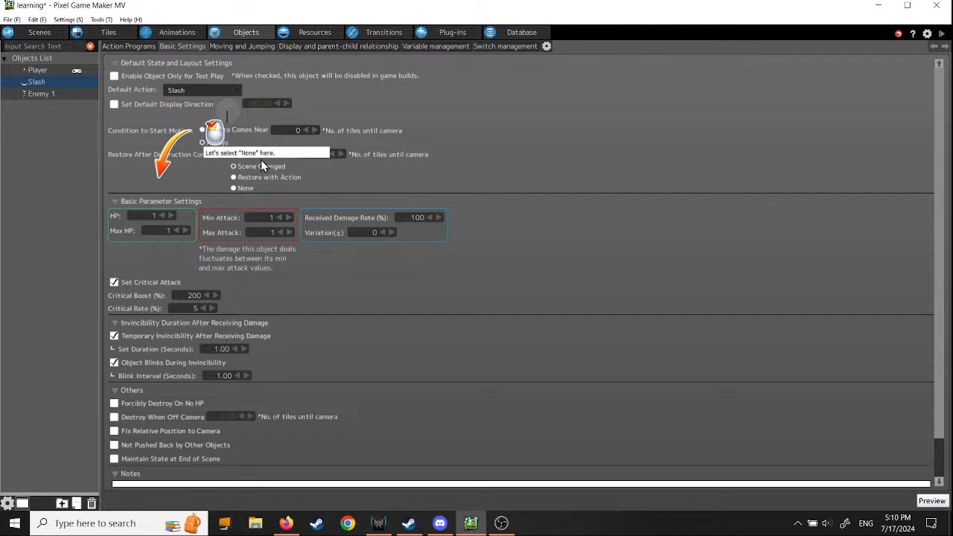
click(233, 188)
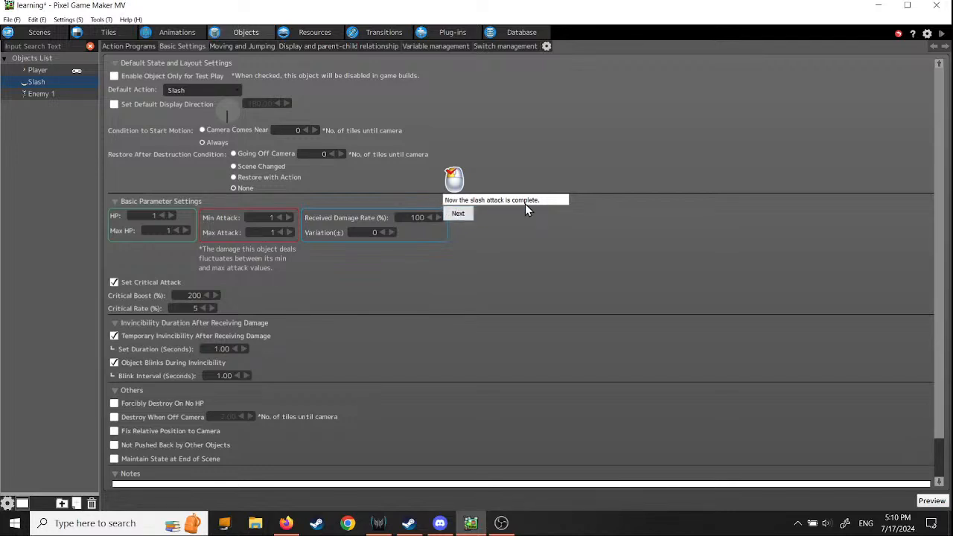
click(461, 215)
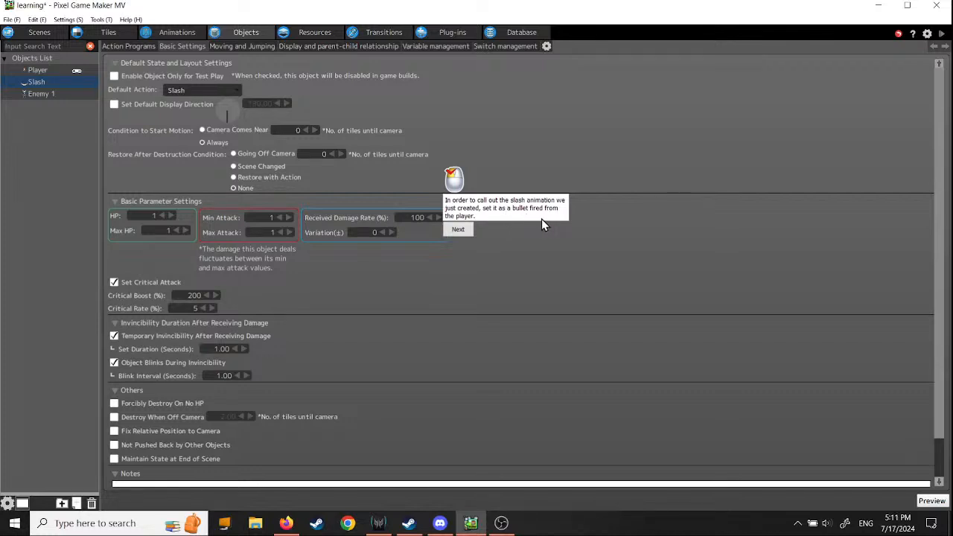
Add Bullet Shot Settings to the Player object's settings items
click(458, 231)
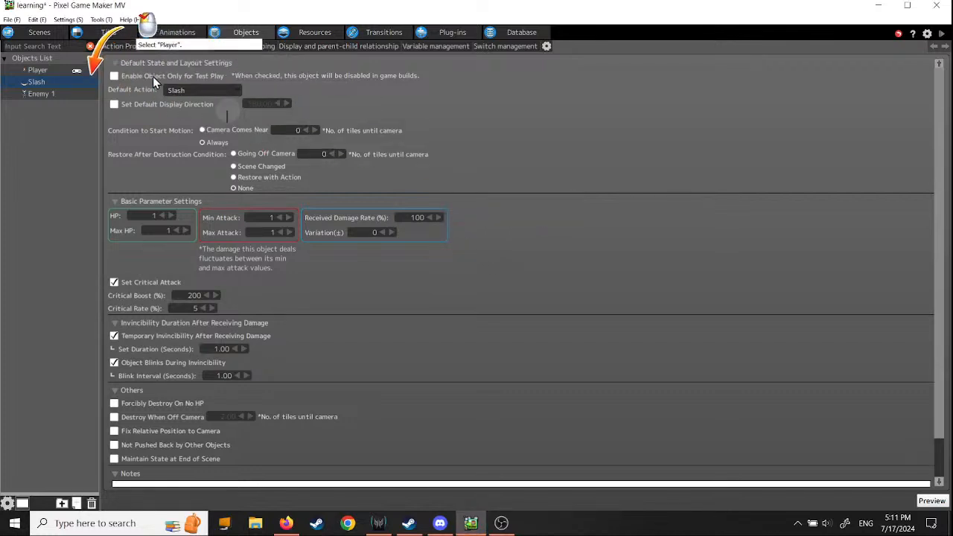
click(41, 71)
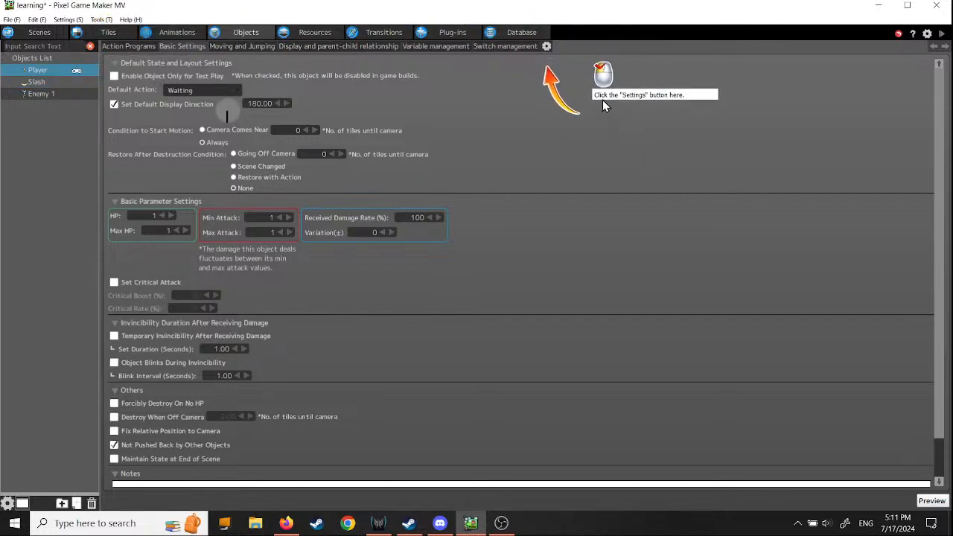
click(547, 47)
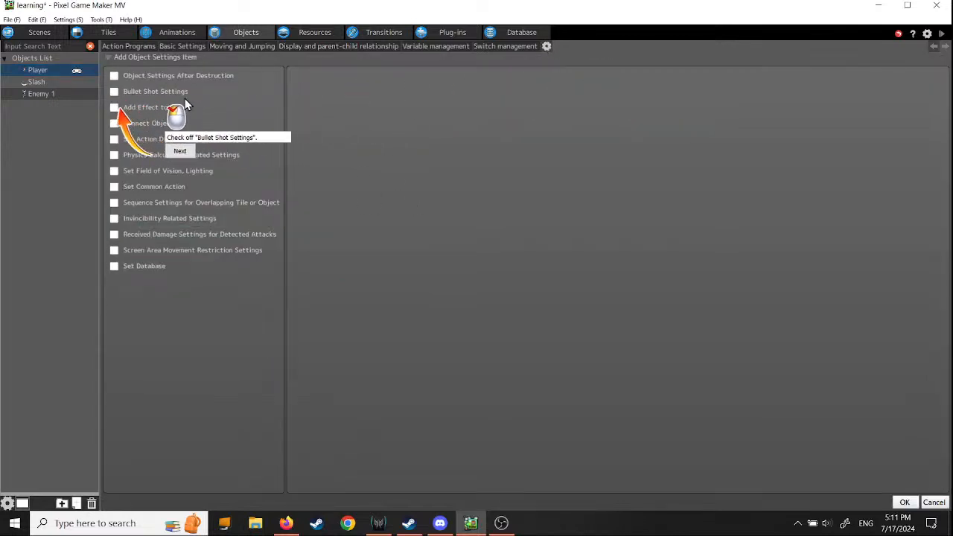
click(114, 91)
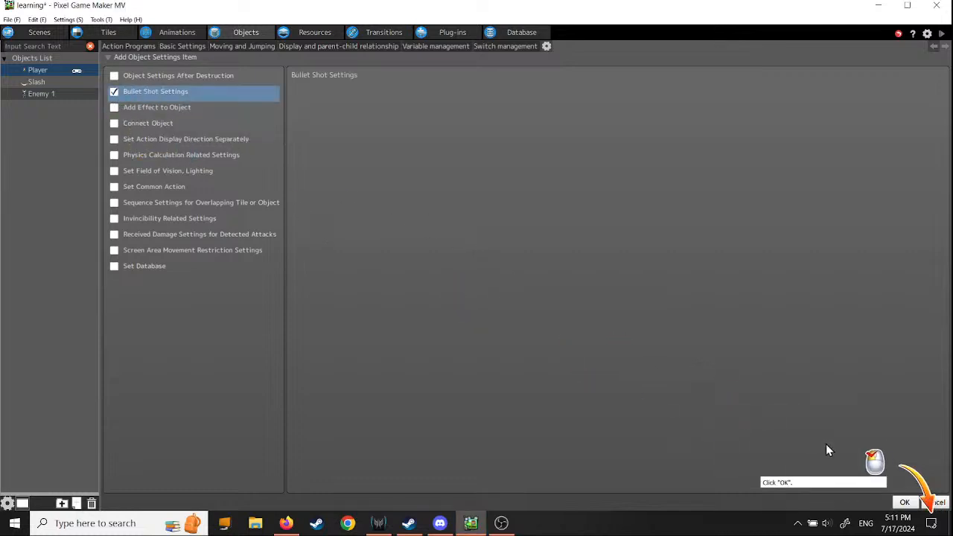
click(905, 503)
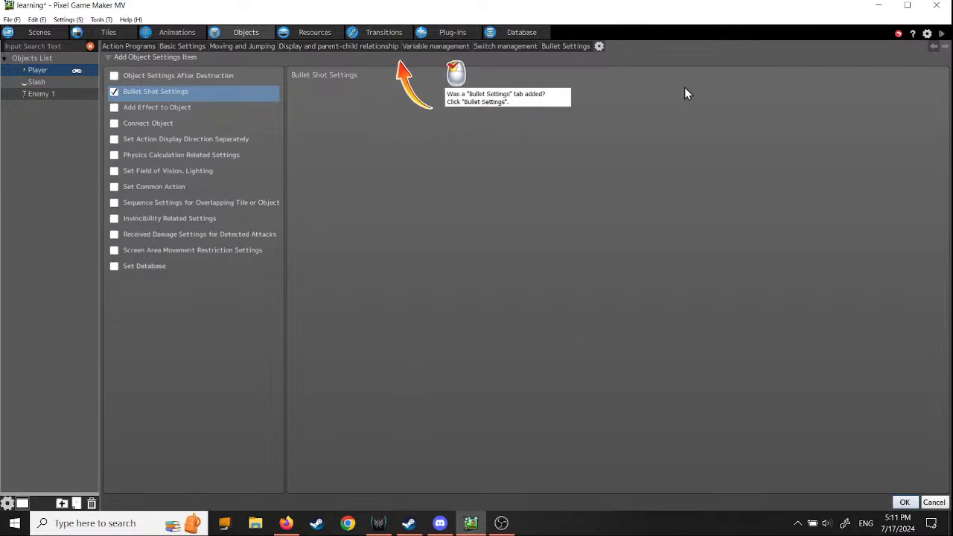
mouse_move(819, 14)
mouse_down()
mouse_move(621, 32)
mouse_move(383, 29)
mouse_move(947, 35)
mouse_move(819, 29)
mouse_up()
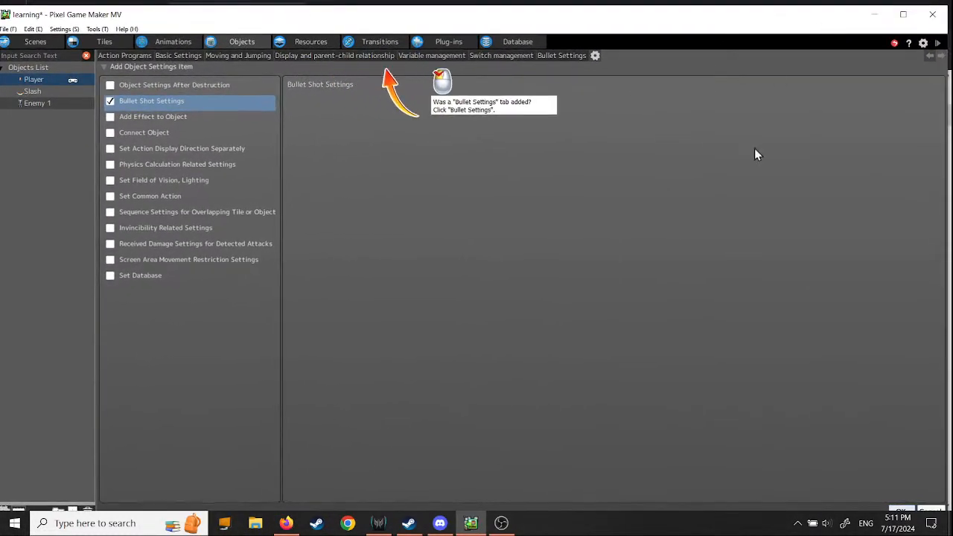
click(902, 14)
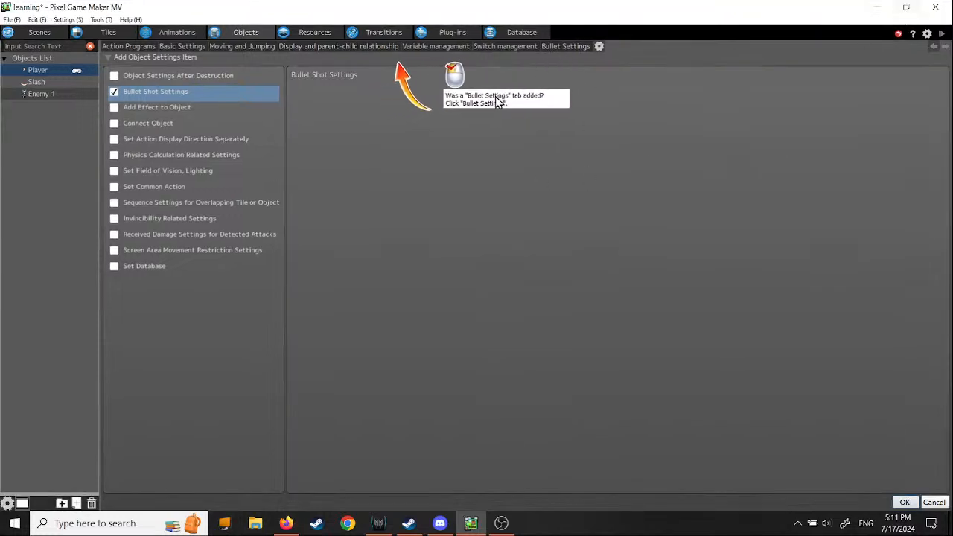
Add a bullet to the Player's bullets list and set its bullet object to Slash
click(561, 47)
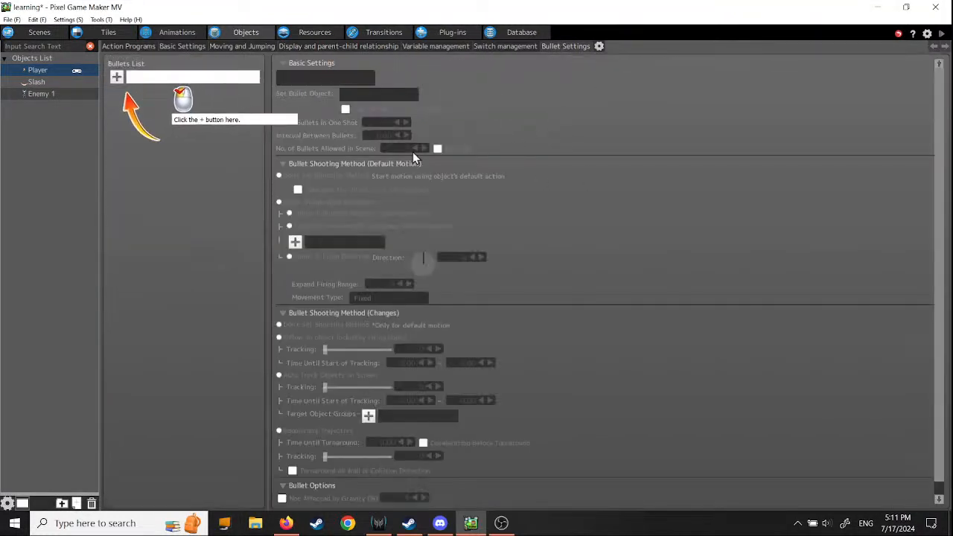
click(117, 77)
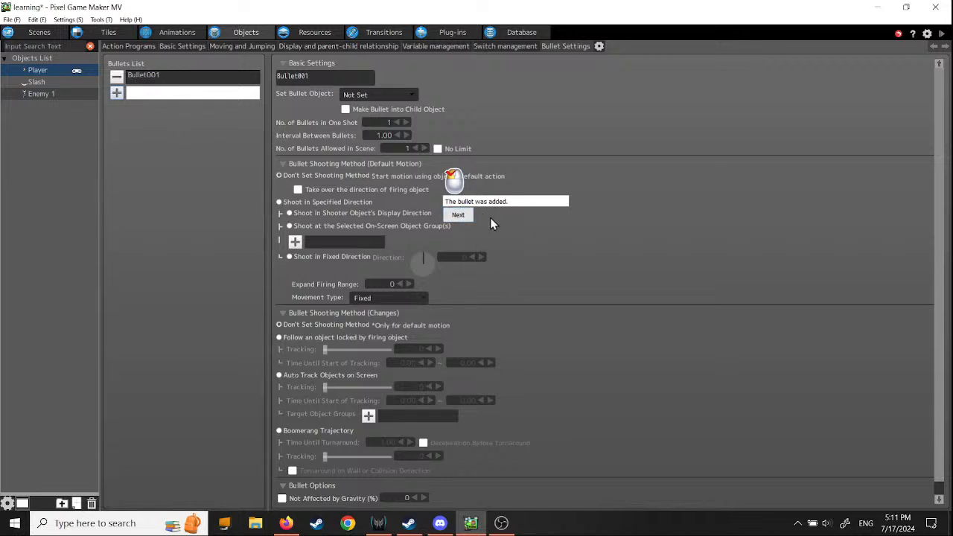
click(458, 215)
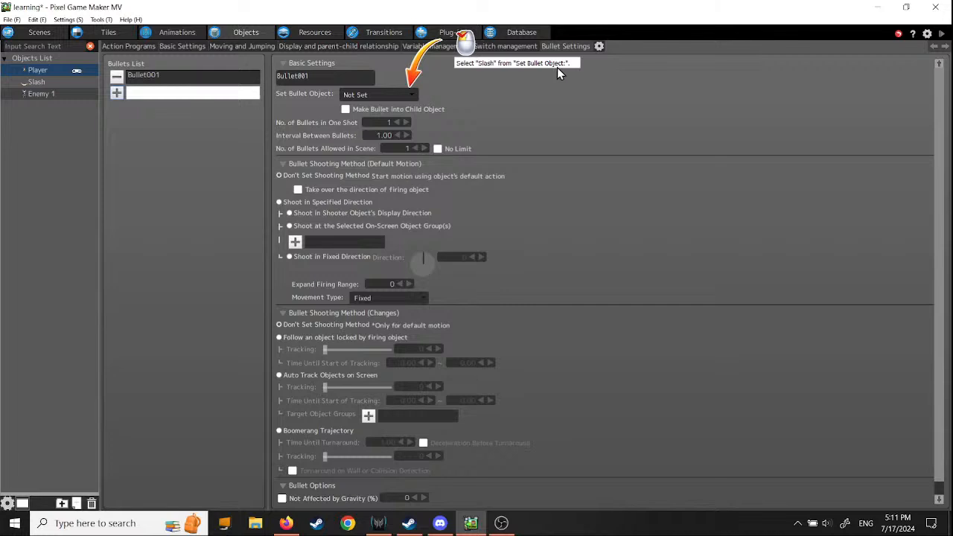
click(417, 94)
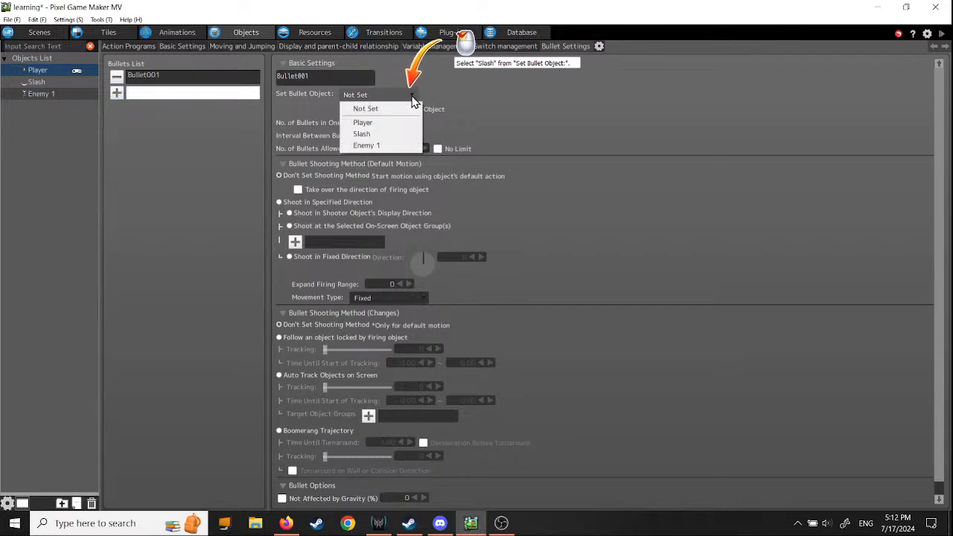
click(377, 136)
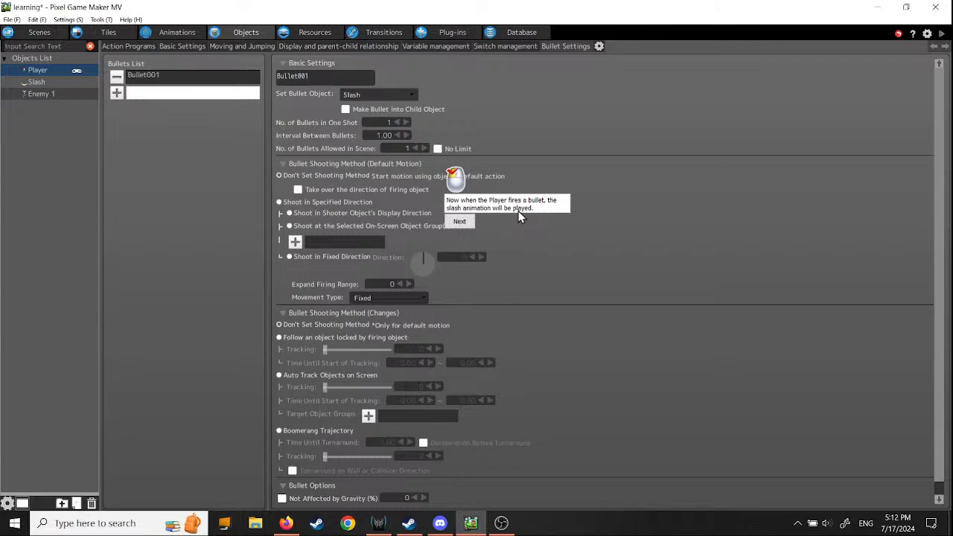
Make the bullet shoot in a specified direction, using the shooter object's display direction
click(461, 223)
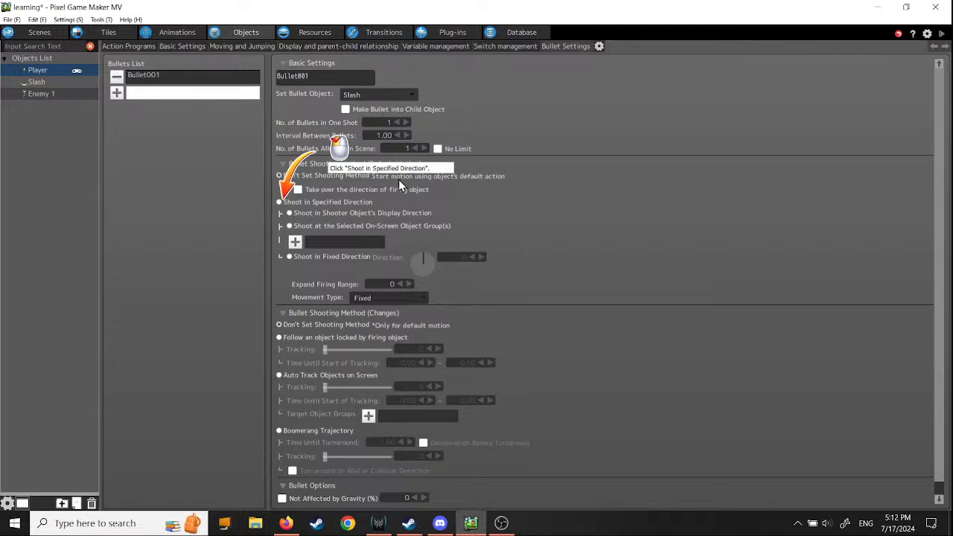
click(279, 204)
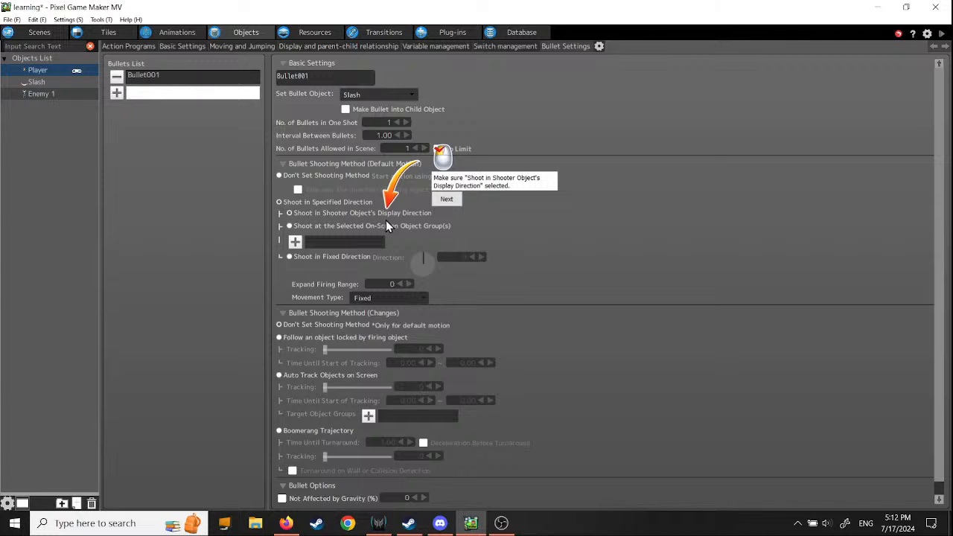
click(446, 198)
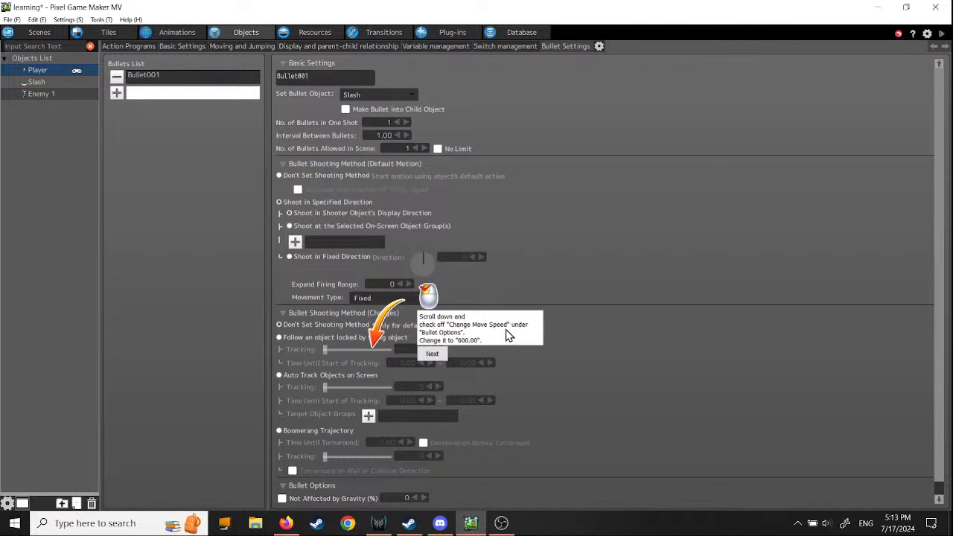
Set the bullet option Change Move Speed to 600%
scroll(546, 385, down, 1)
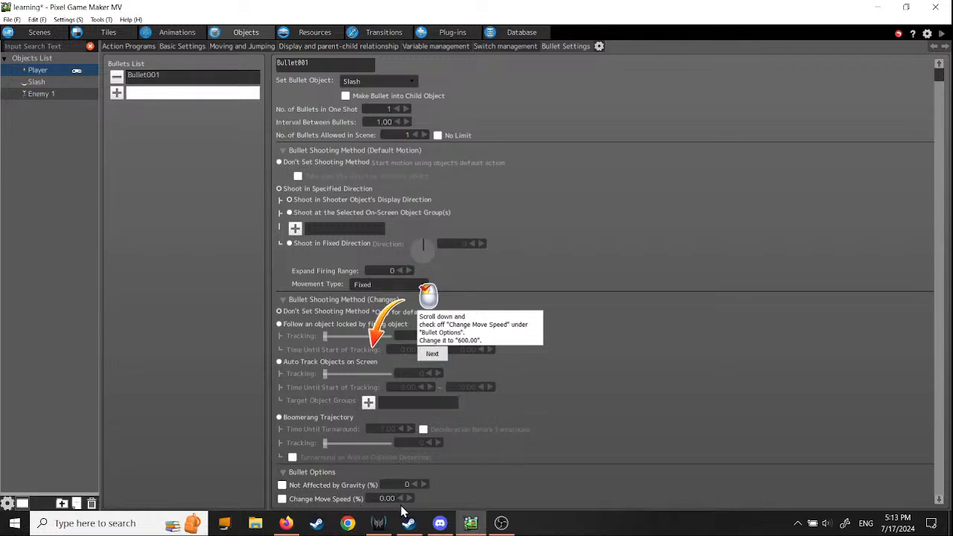
click(377, 498)
text(600)
click(534, 453)
click(433, 355)
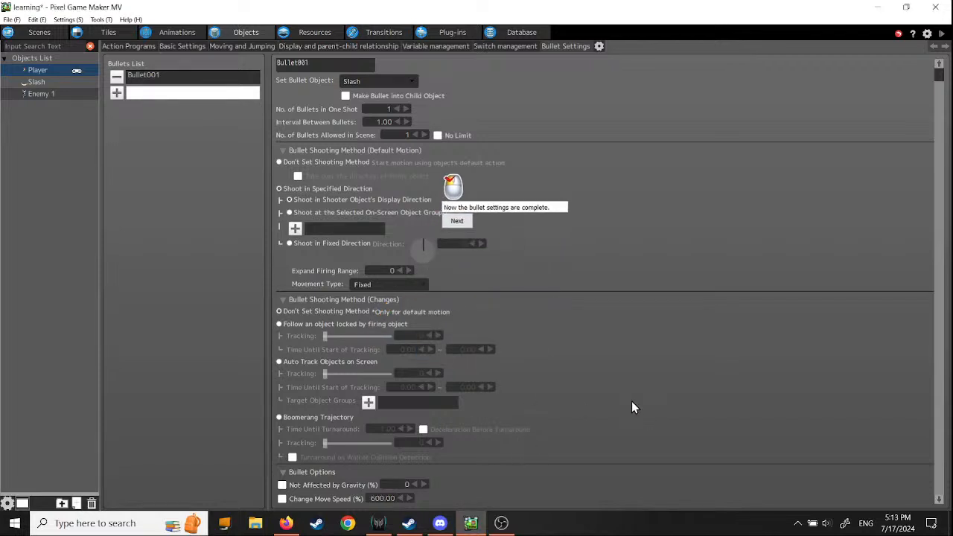
click(456, 216)
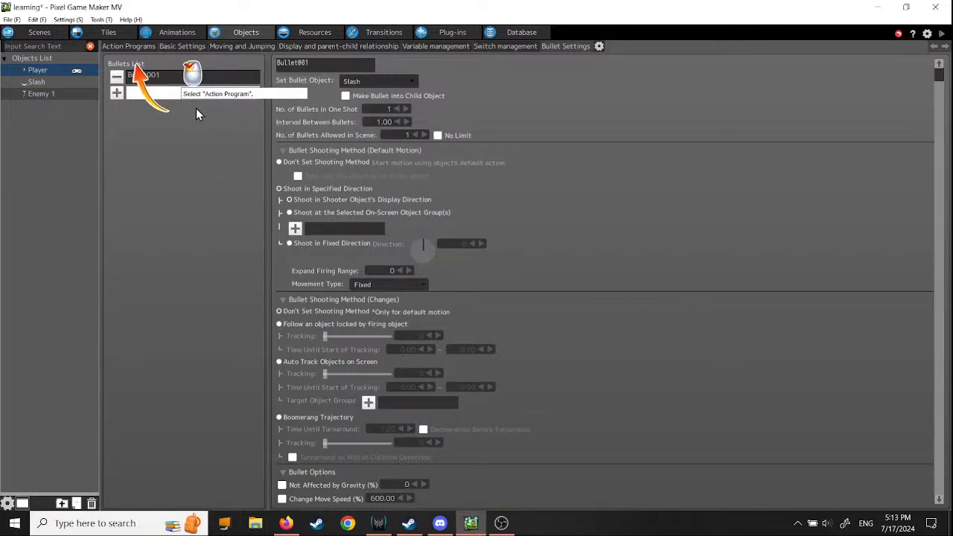
Add the Fire Bullet runtime action to the Slash action in the Player's action program
click(139, 48)
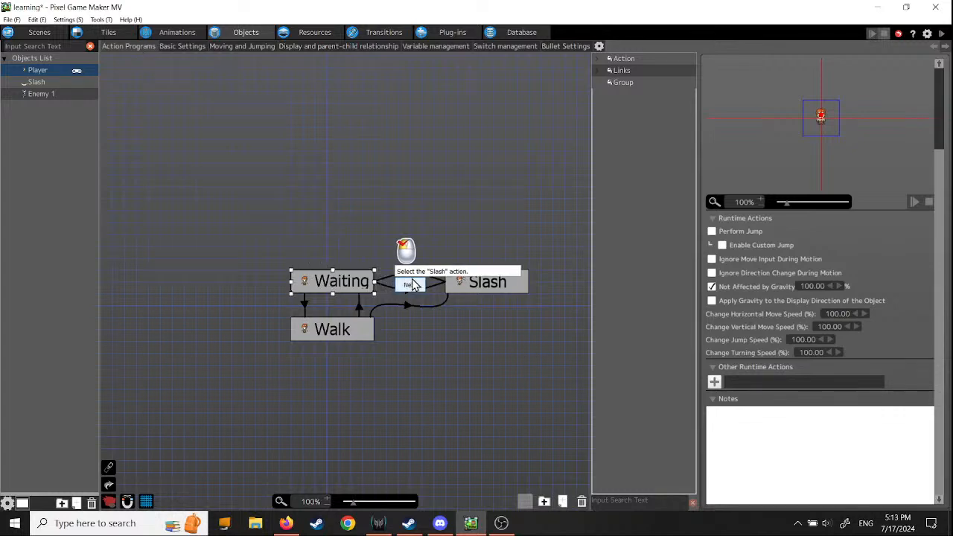
click(479, 285)
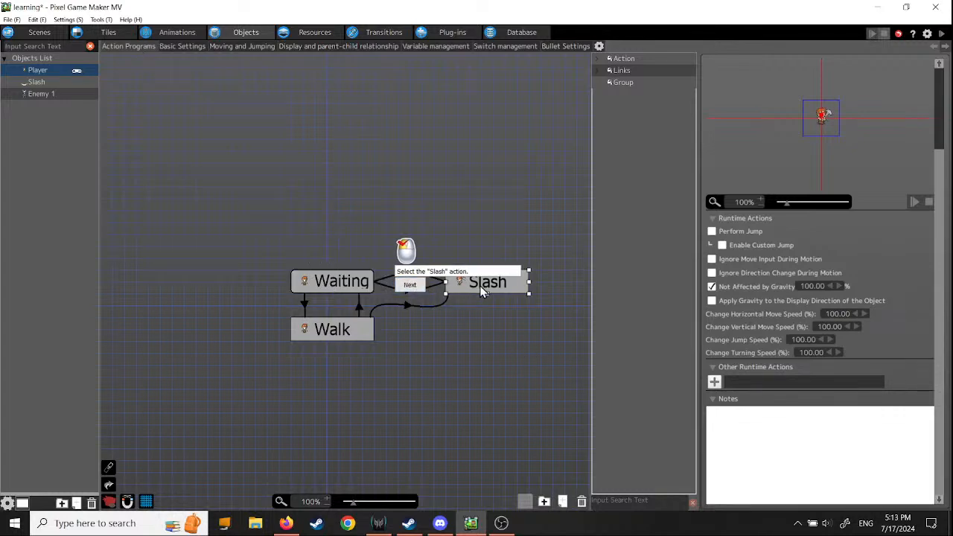
click(407, 288)
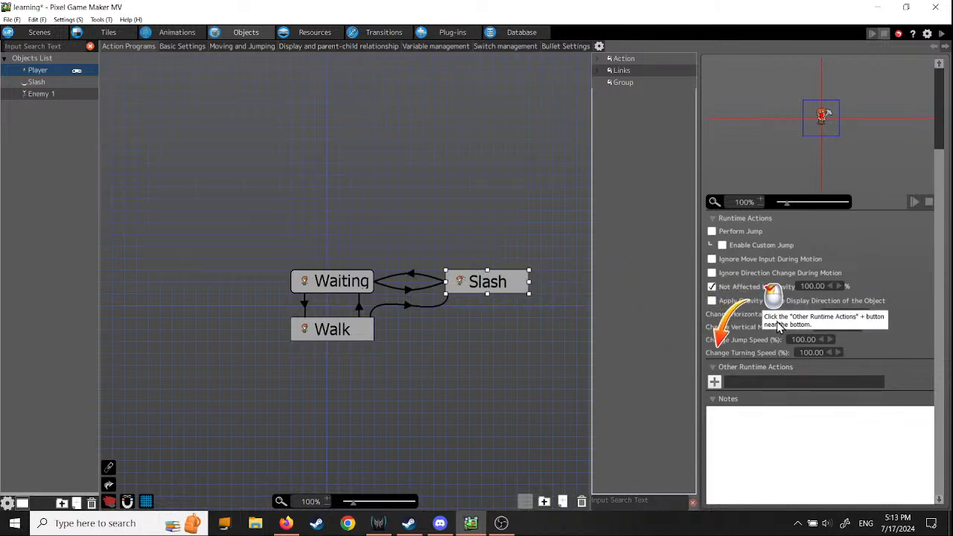
click(715, 383)
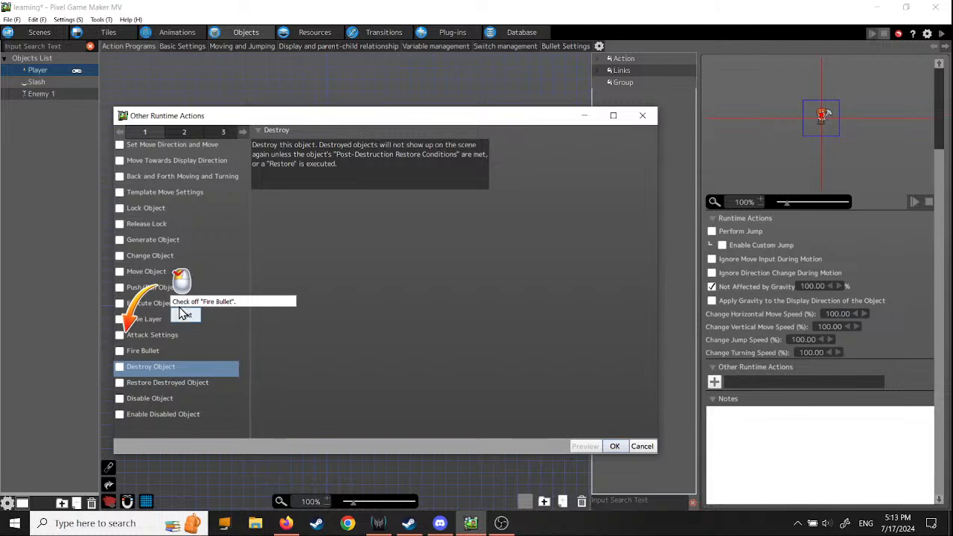
click(119, 350)
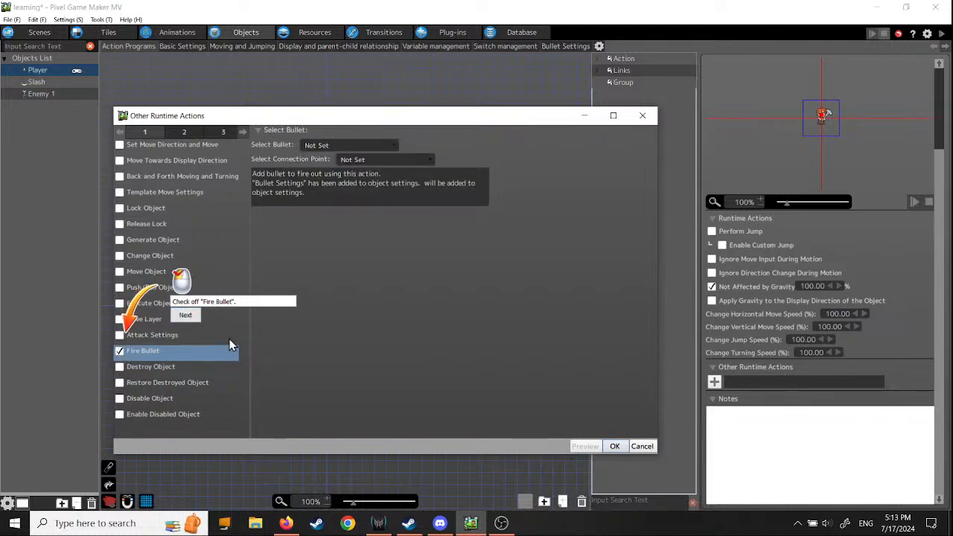
click(186, 316)
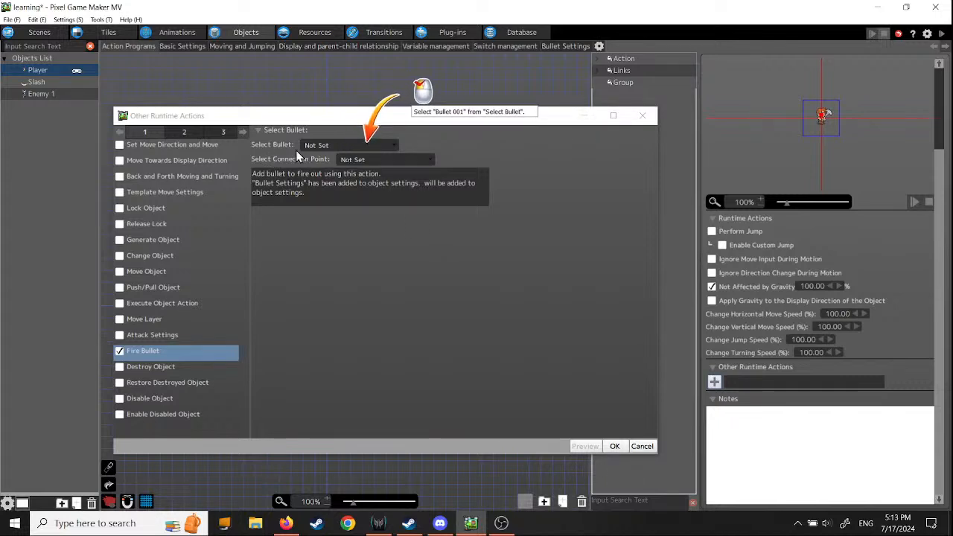
Make the Fire Bullet action use Bullet001 with Connection Point as its connection point, and confirm the action
click(391, 152)
click(349, 164)
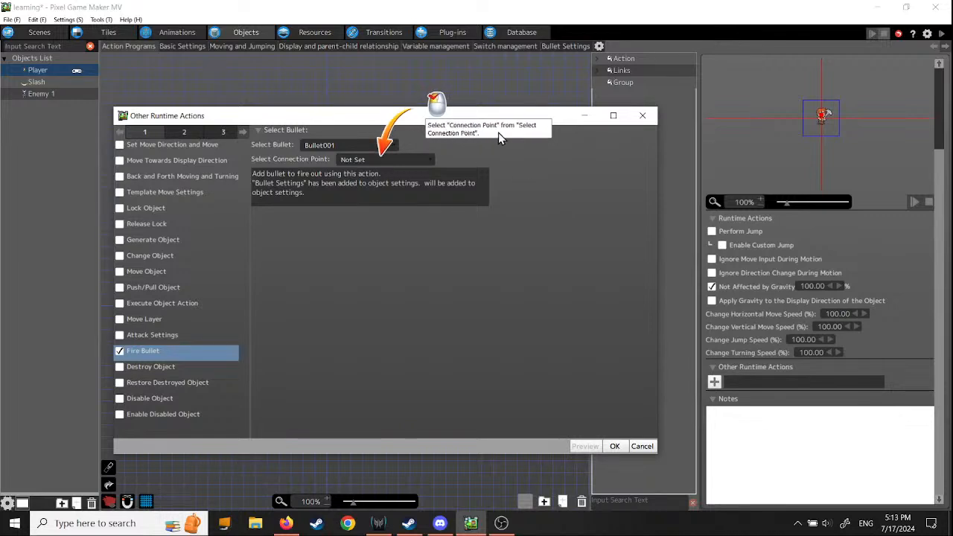
click(429, 165)
click(417, 178)
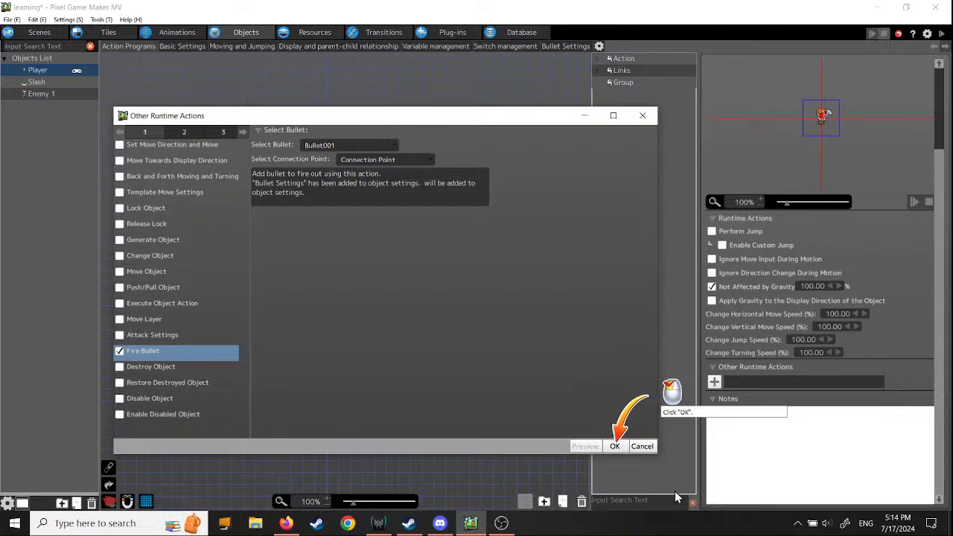
click(615, 447)
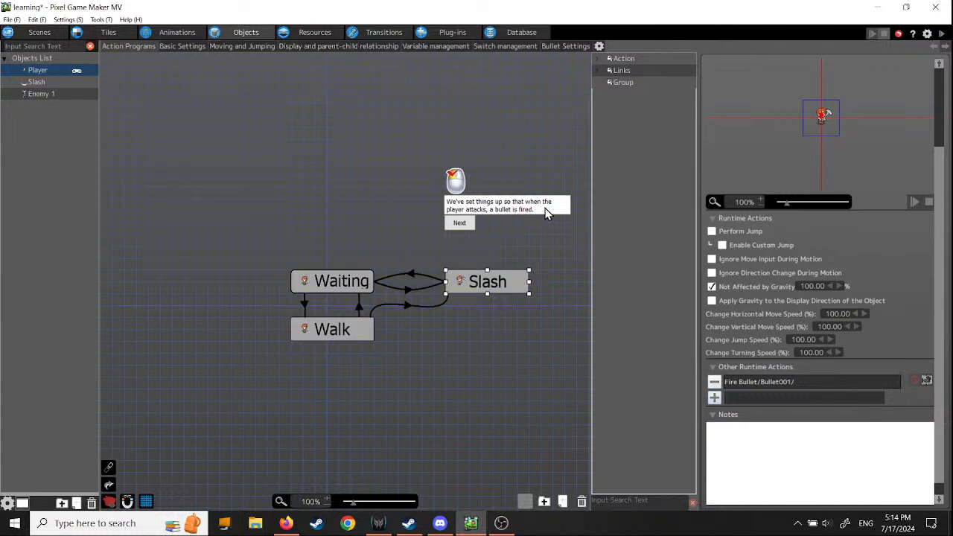
Advance the tutorial past the bullet setup message and save the project
click(460, 227)
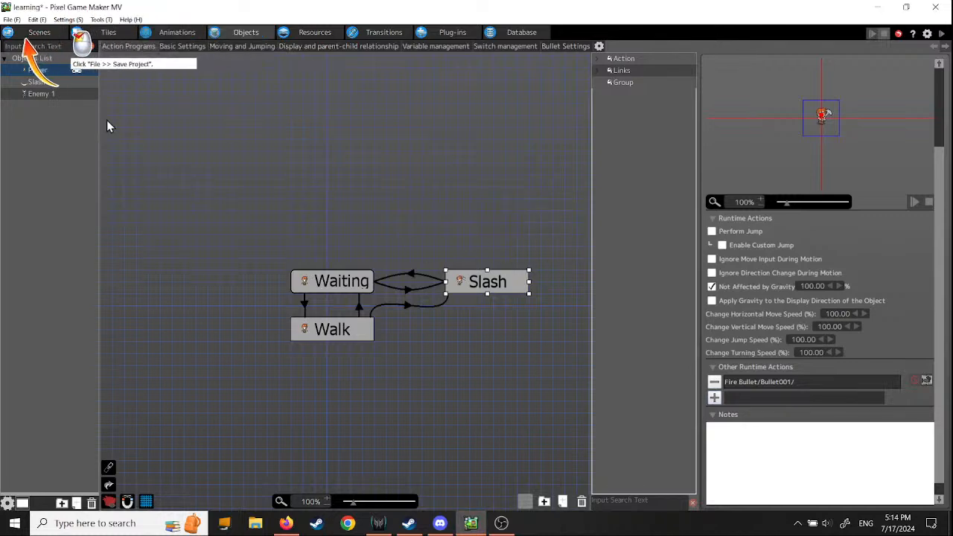
click(12, 19)
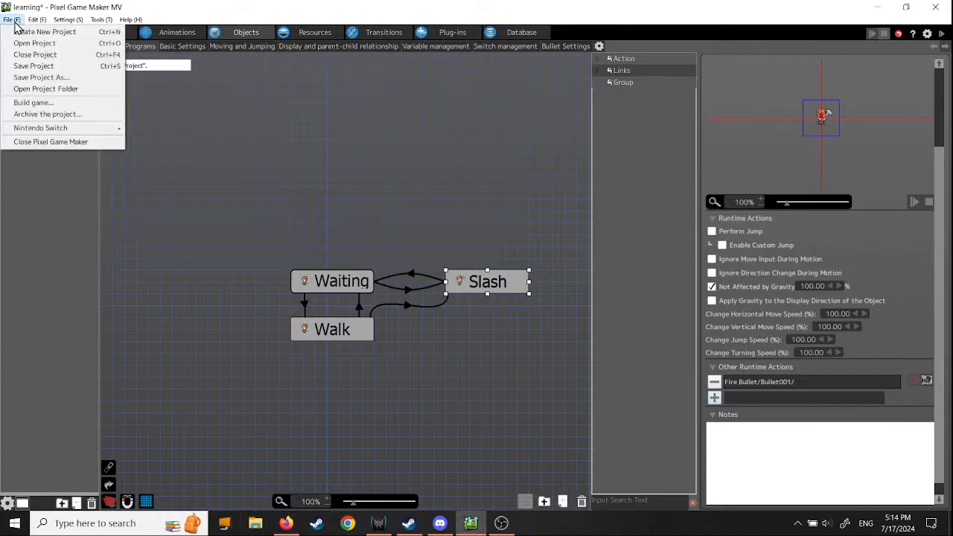
click(33, 67)
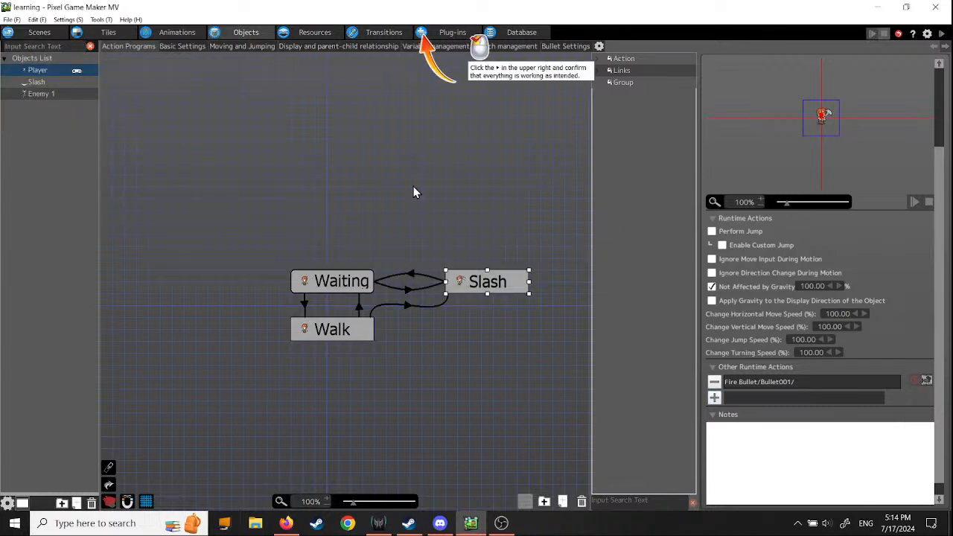
Test play the game in a maximized window, walking the player toward the enemy and attacking it with the slash
click(941, 34)
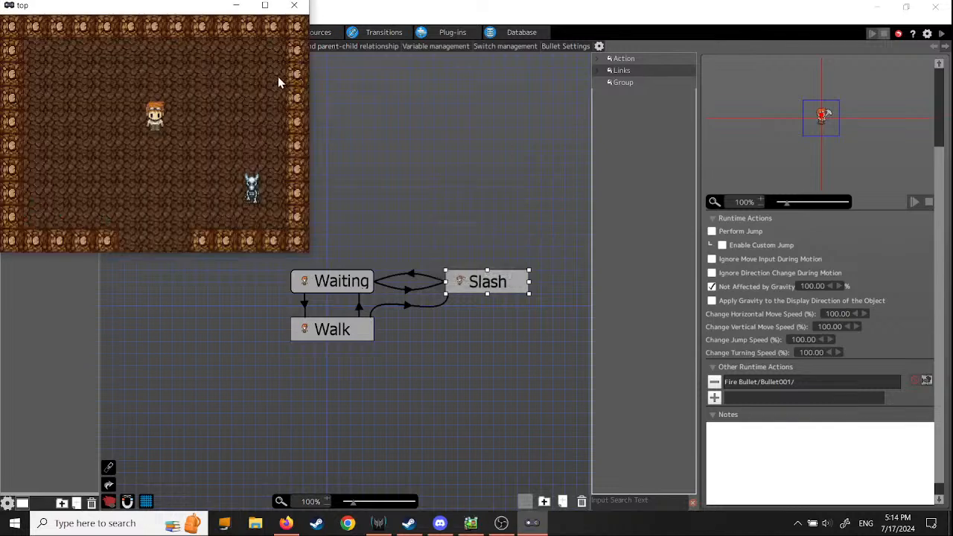
click(264, 5)
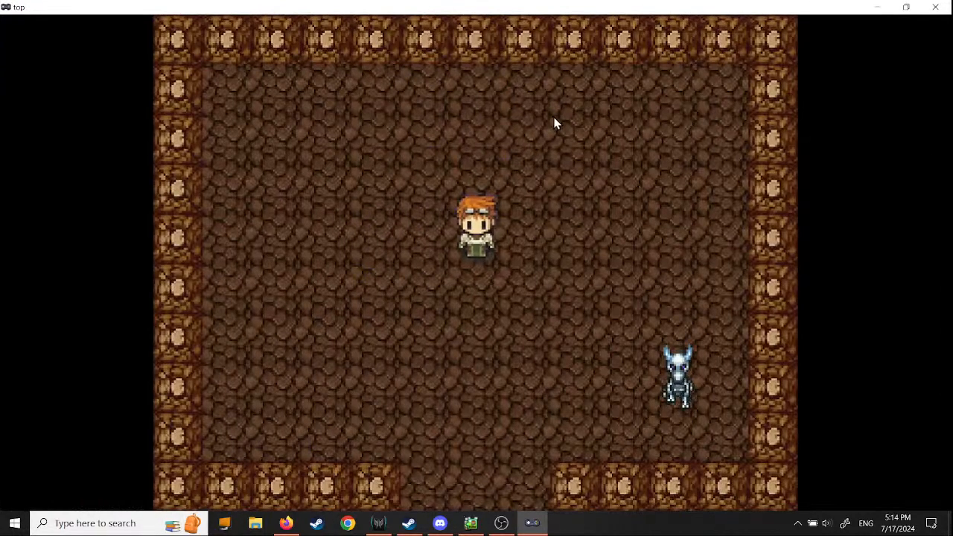
key(Down)
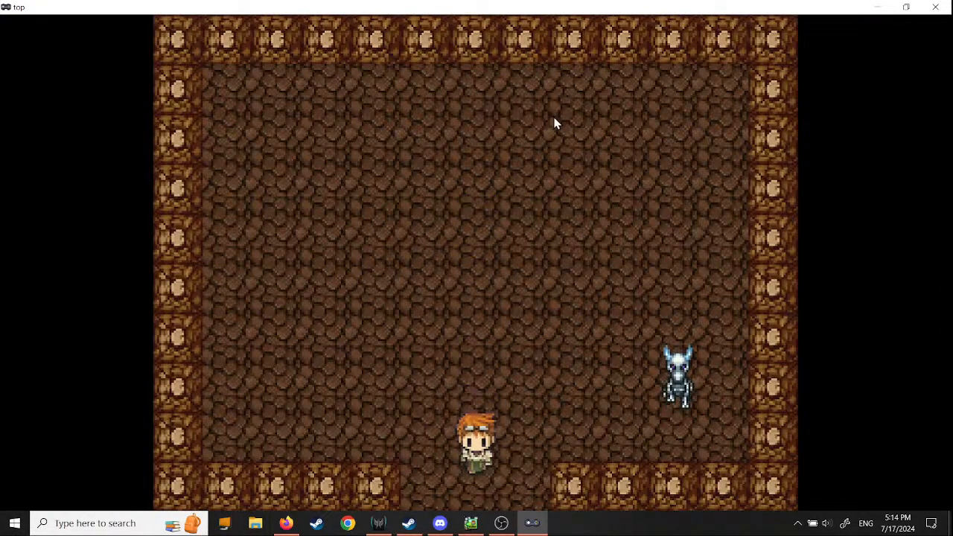
key(Down)
key(Left)
key(Up)
key(Right)
key(Up)
key(Up)
key(Right)
key(z)
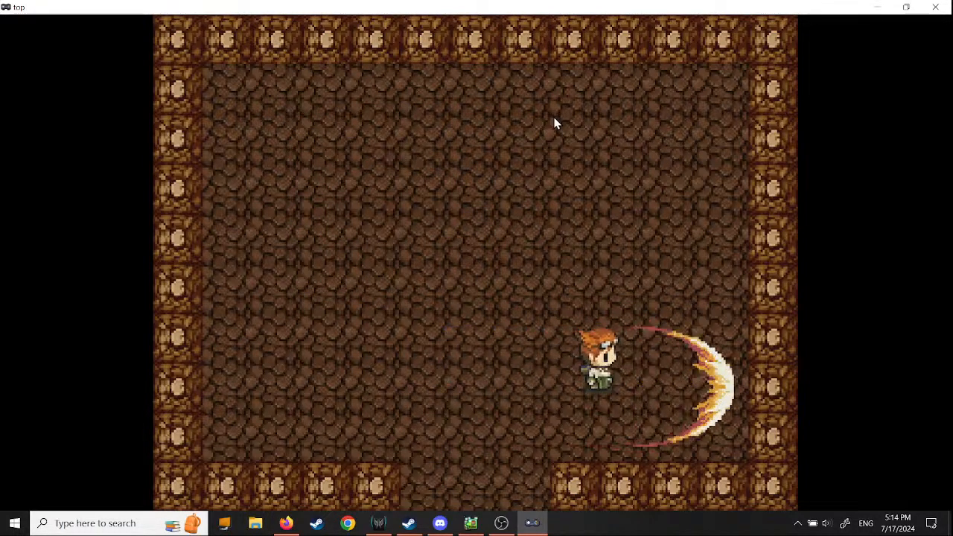
Fire the slash repeatedly to both sides of the first room to check the shockwave's direction and range
key(z)
key(z)
key(Right)
key(z)
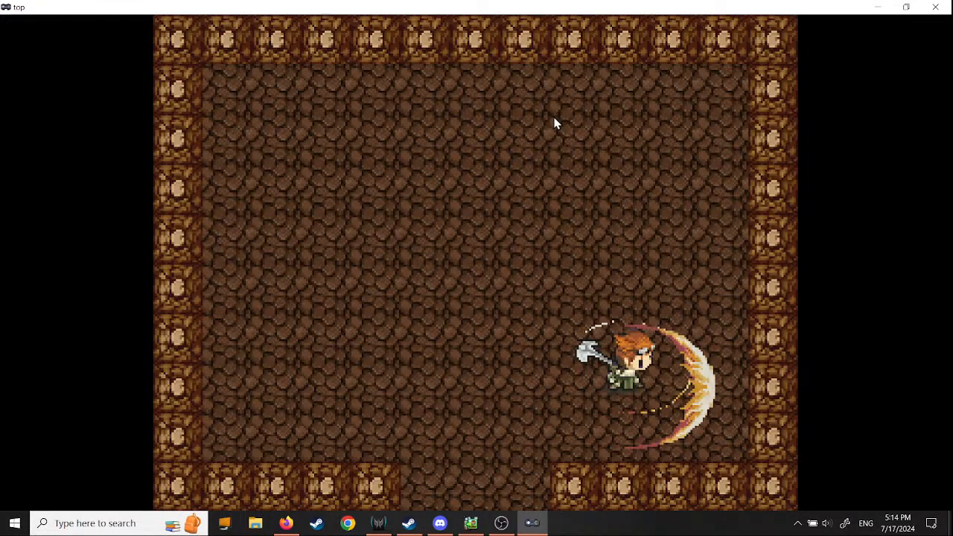
key(Left)
key(z)
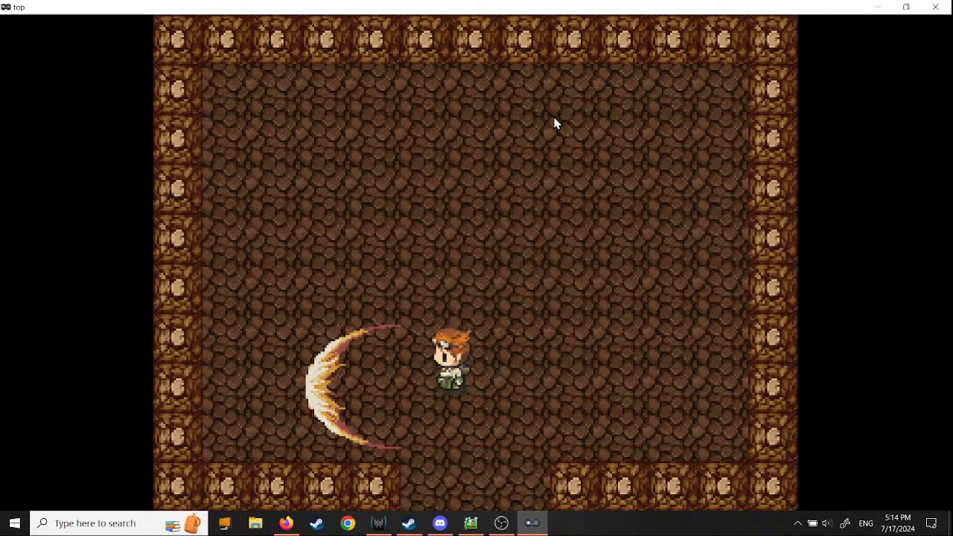
key(Right)
key(z)
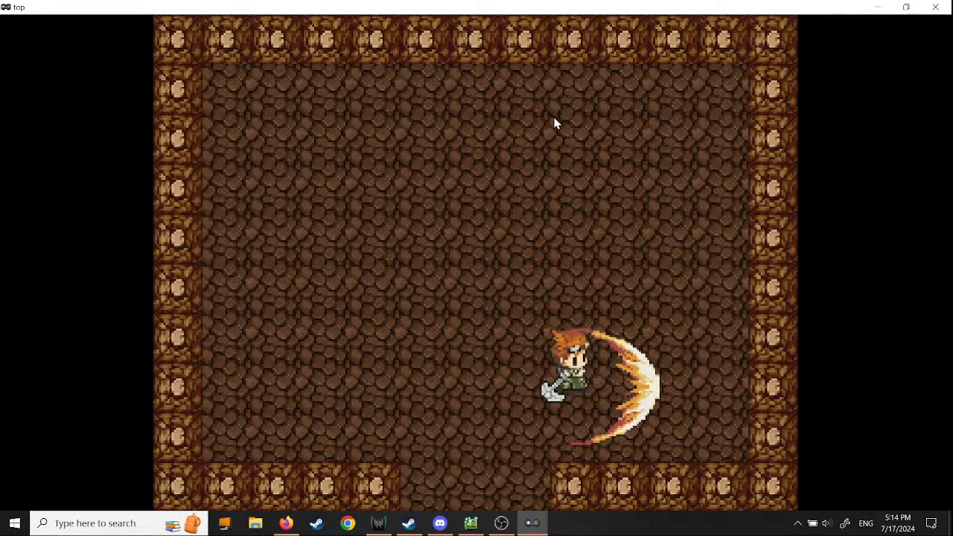
key(Left)
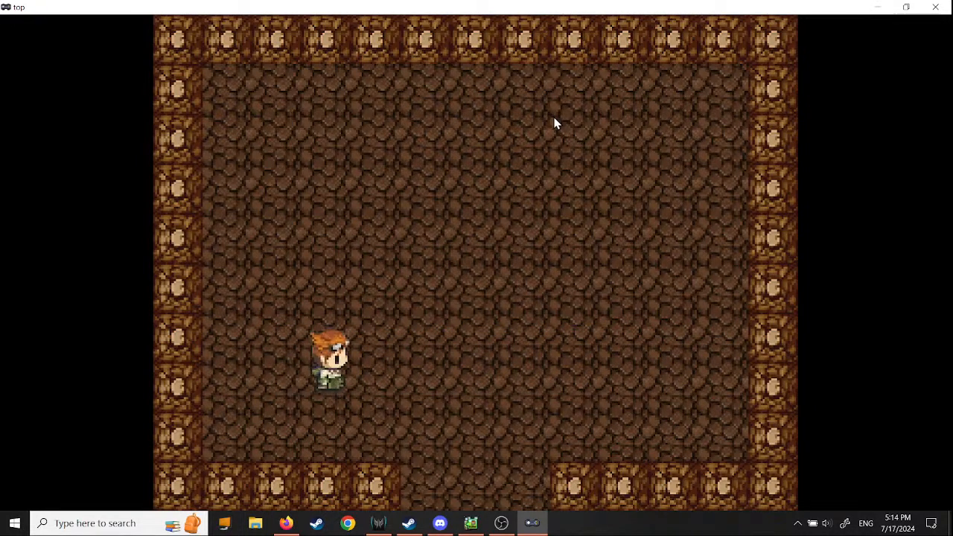
key(z)
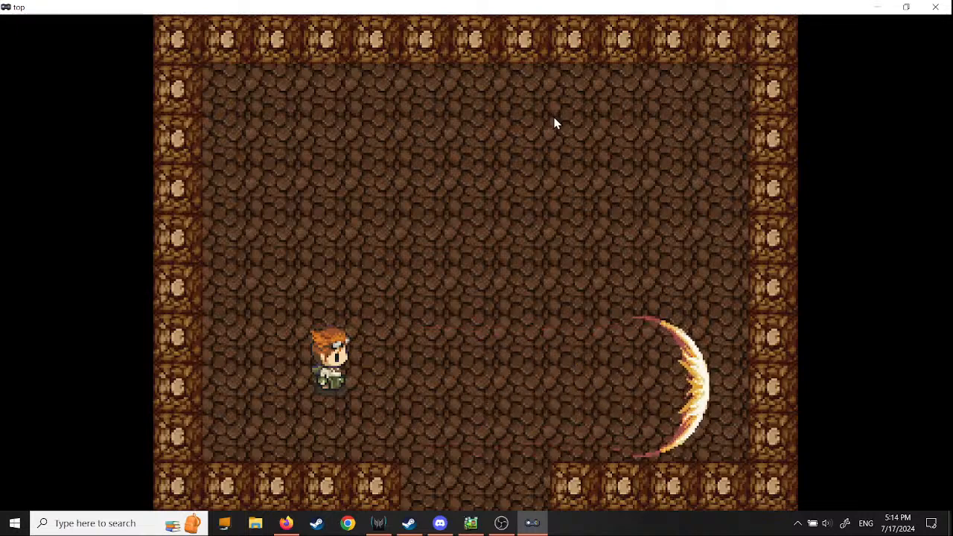
key(Left)
key(Right)
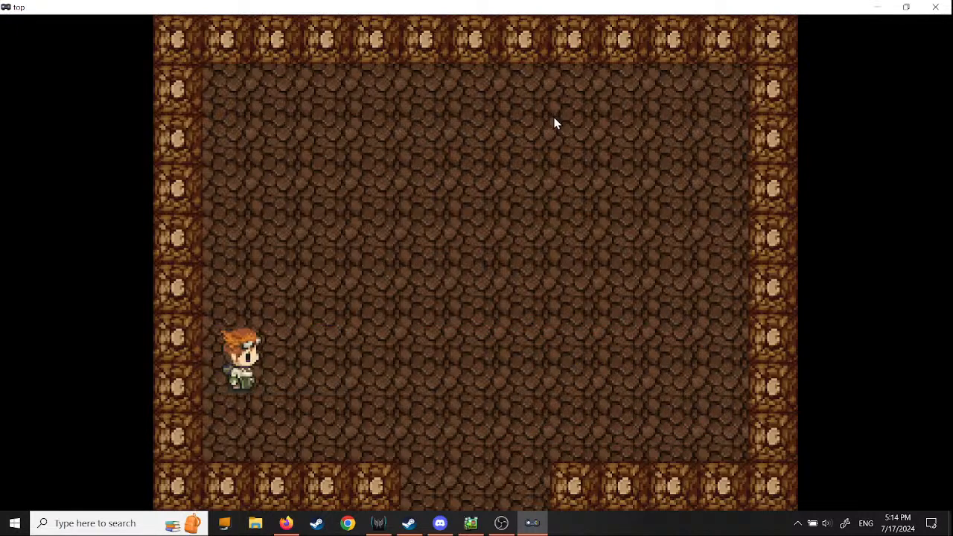
key(z)
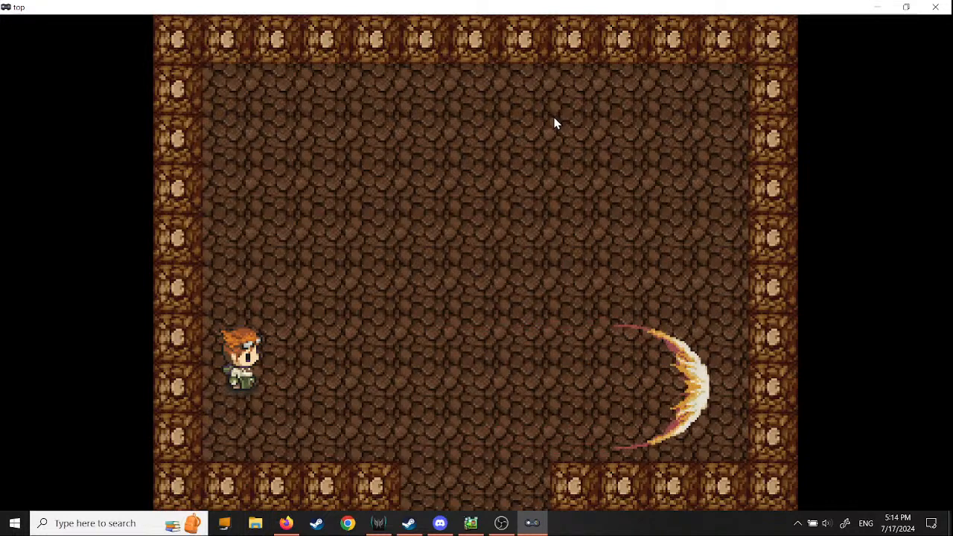
key(z)
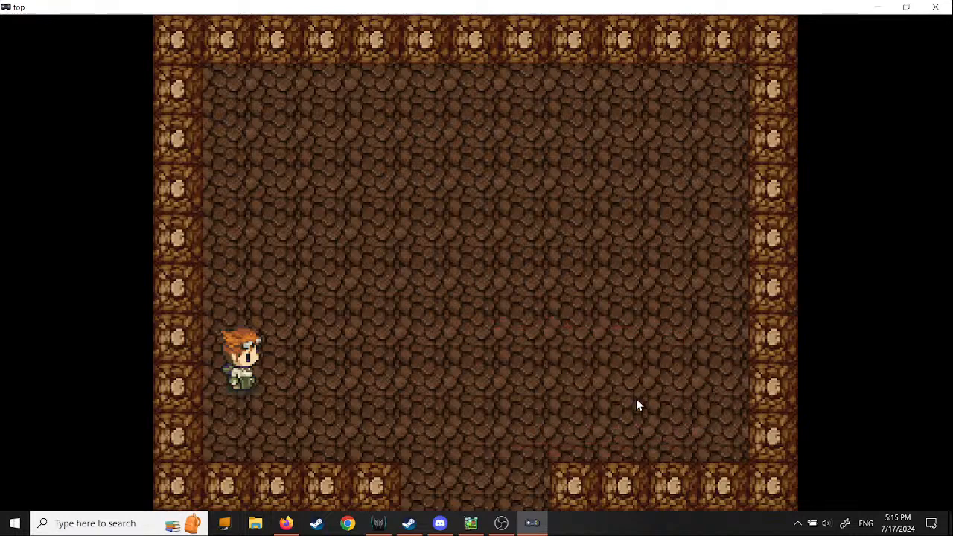
Walk the player through the lower exit into the second room and fire slashes across it toward the left wall
key(Right)
key(Up)
key(Down)
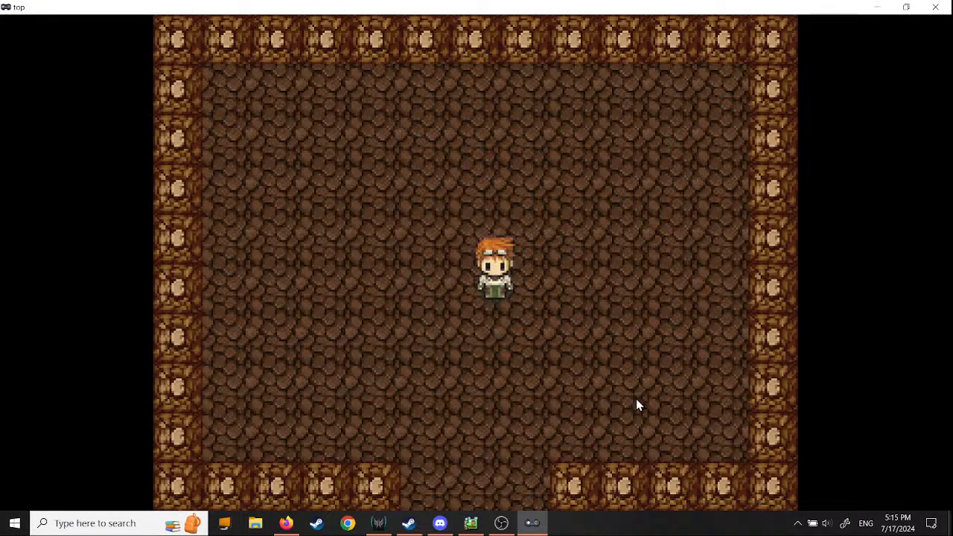
key(z)
key(Down)
key(Right)
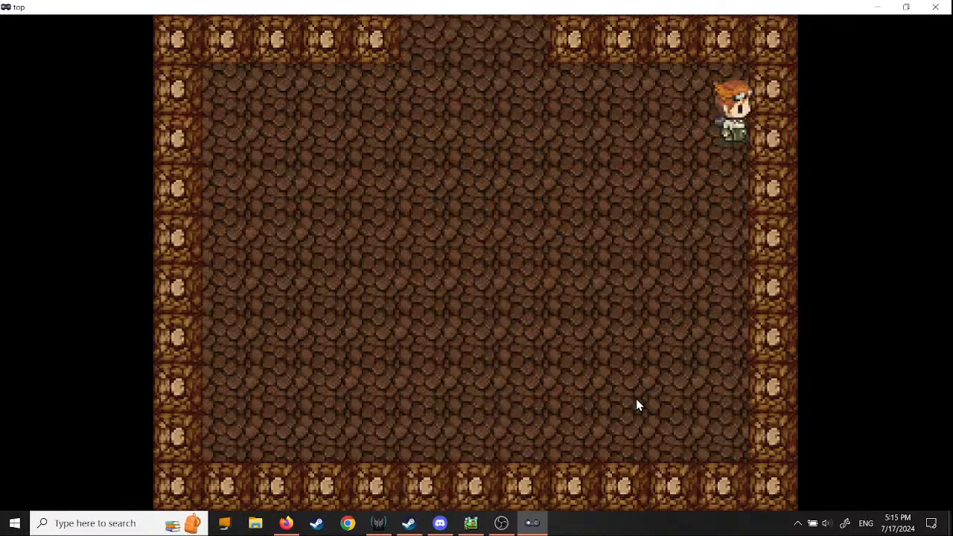
key(Left)
key(z)
key(z)
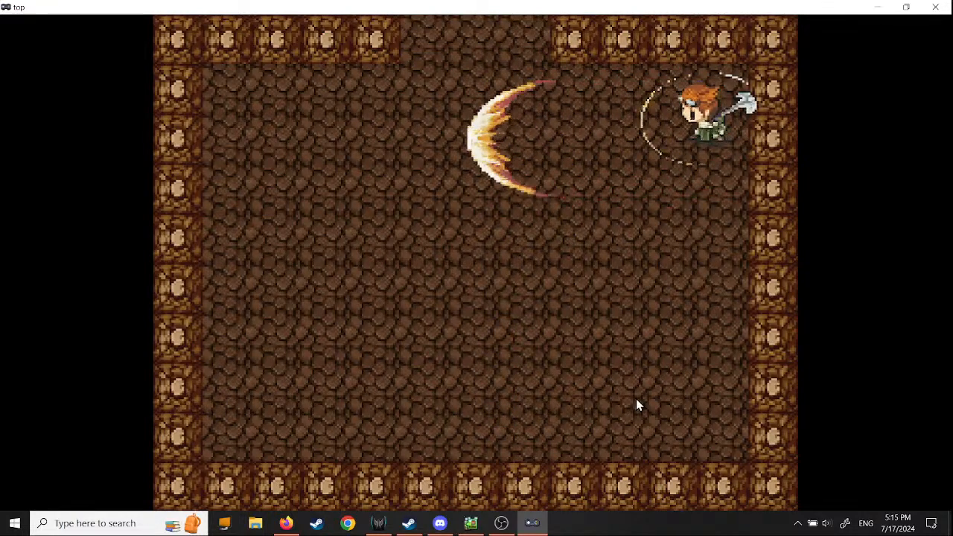
key(z)
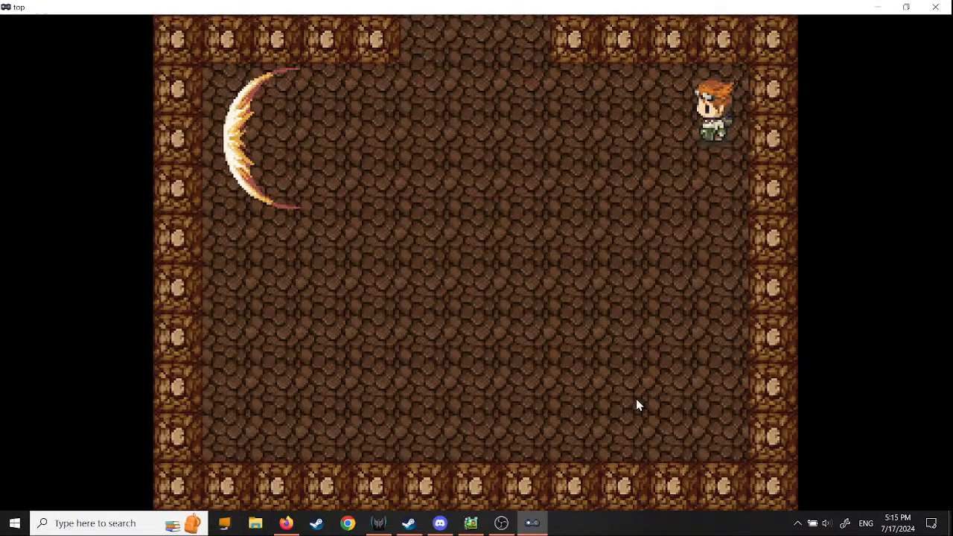
key(z)
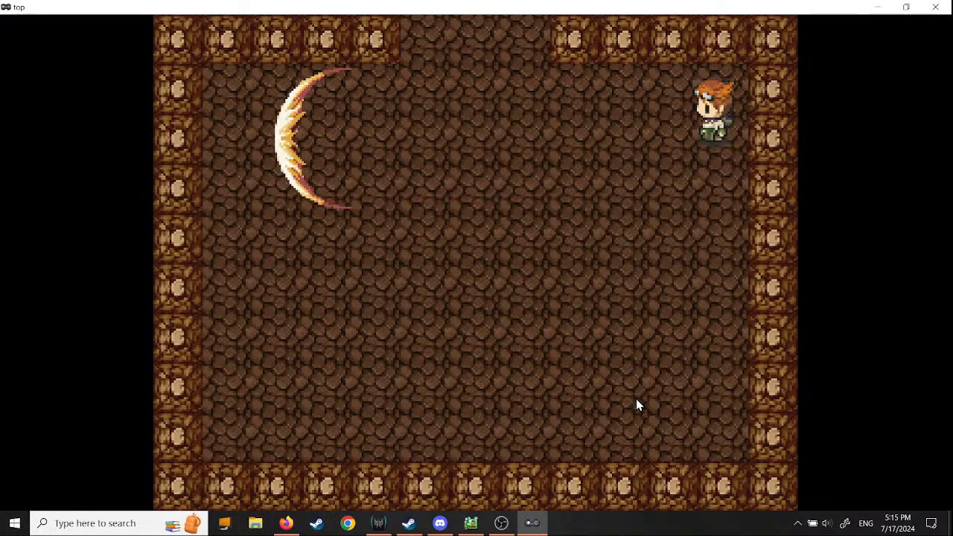
Return to the first room and fire the slash at the enemy from the far left side
key(Left)
key(Up)
key(z)
key(Left)
key(Right)
key(z)
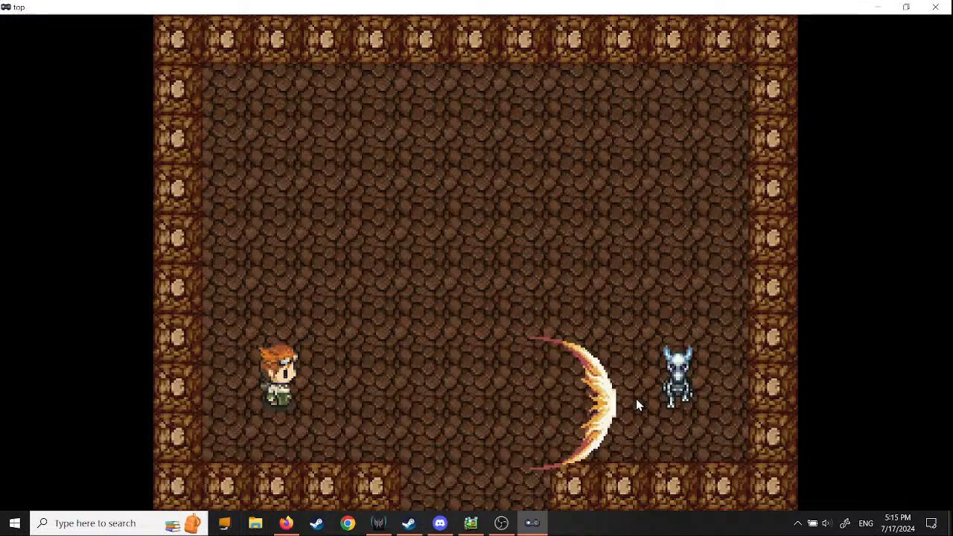
Switch the test play window to full screen and back, and end the test play
key(F4)
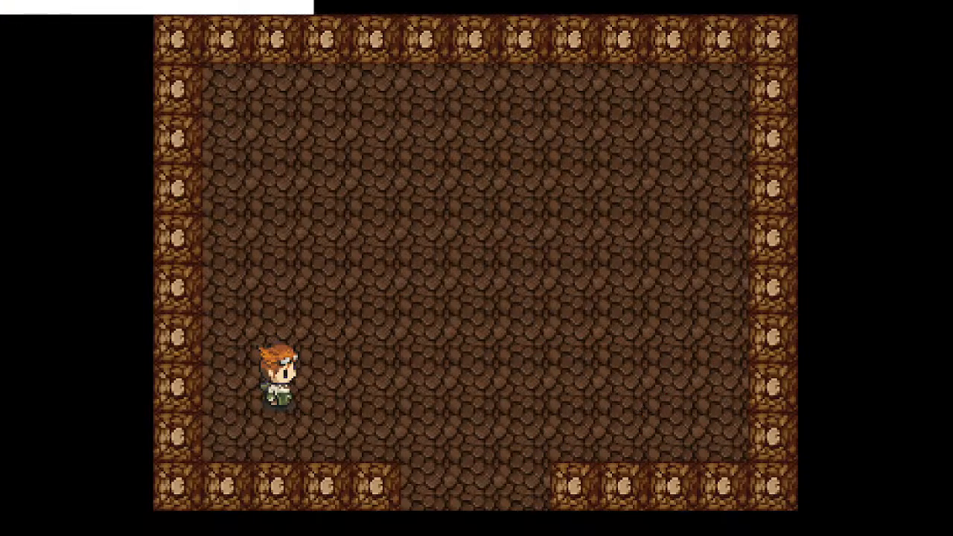
key(F4)
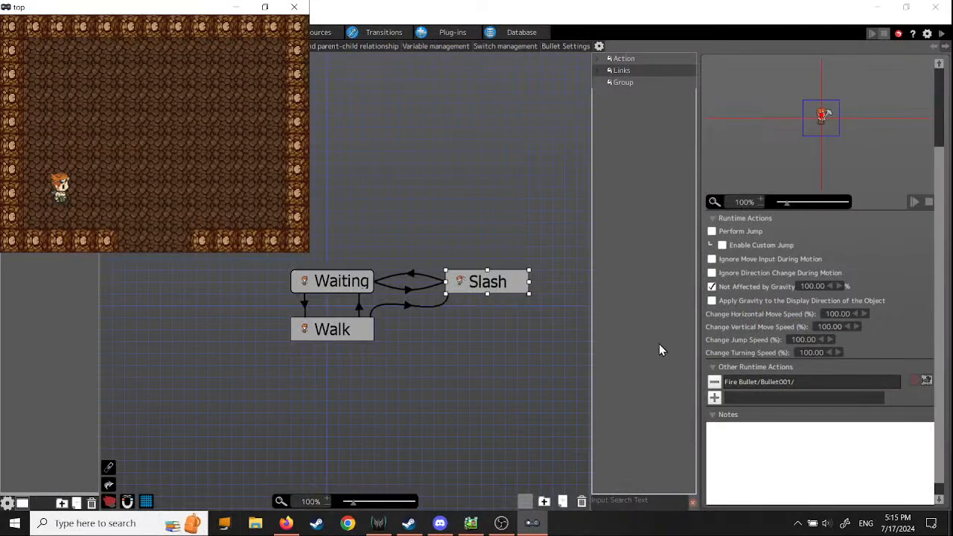
click(294, 6)
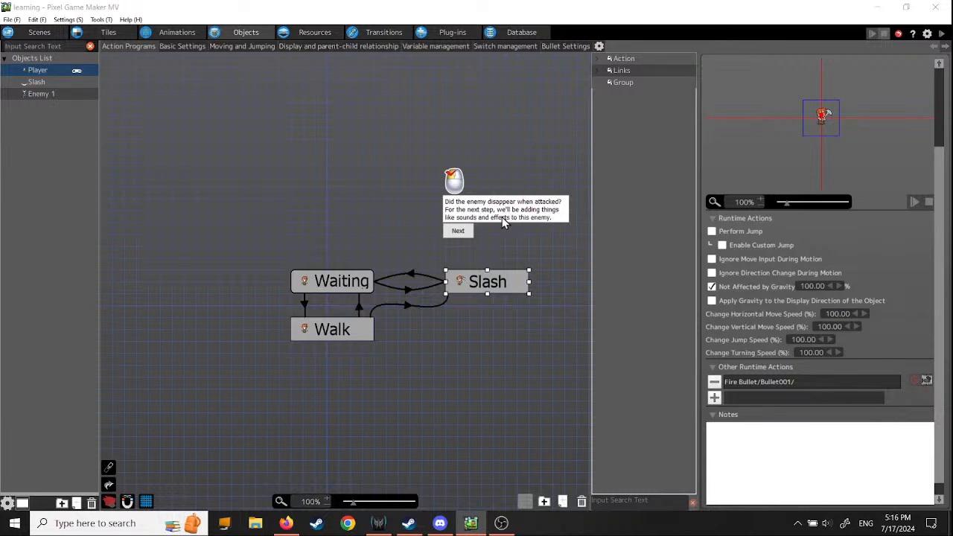
Finish the Step 6 tutorial and save the project
click(457, 231)
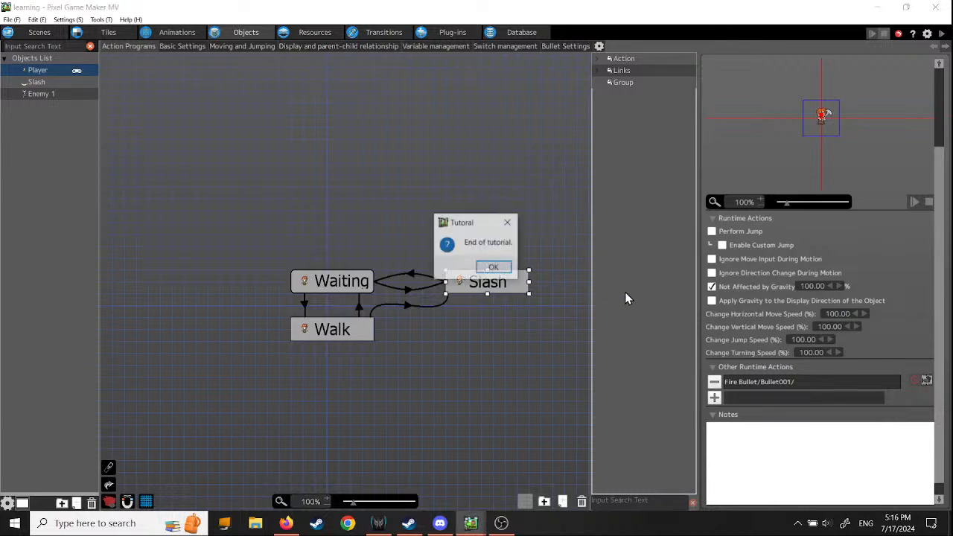
click(493, 268)
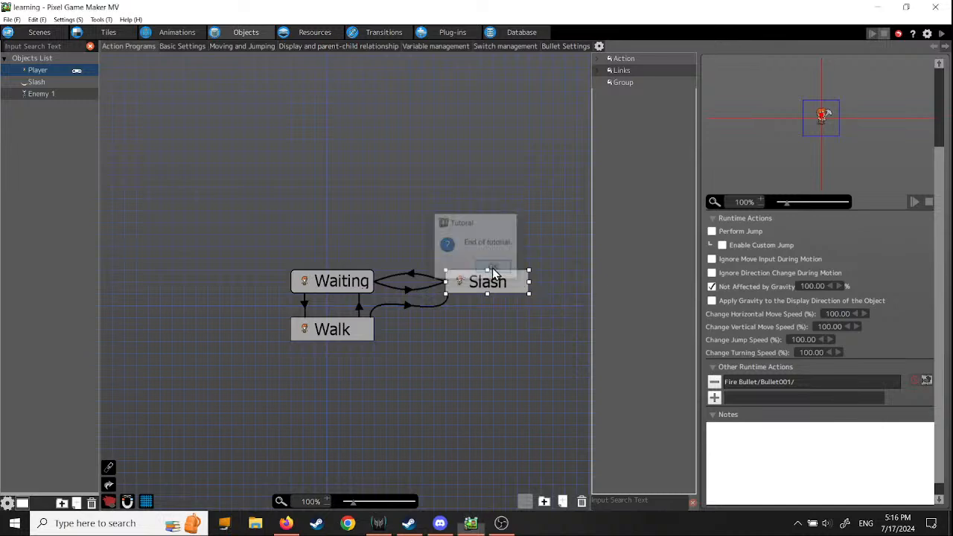
click(13, 20)
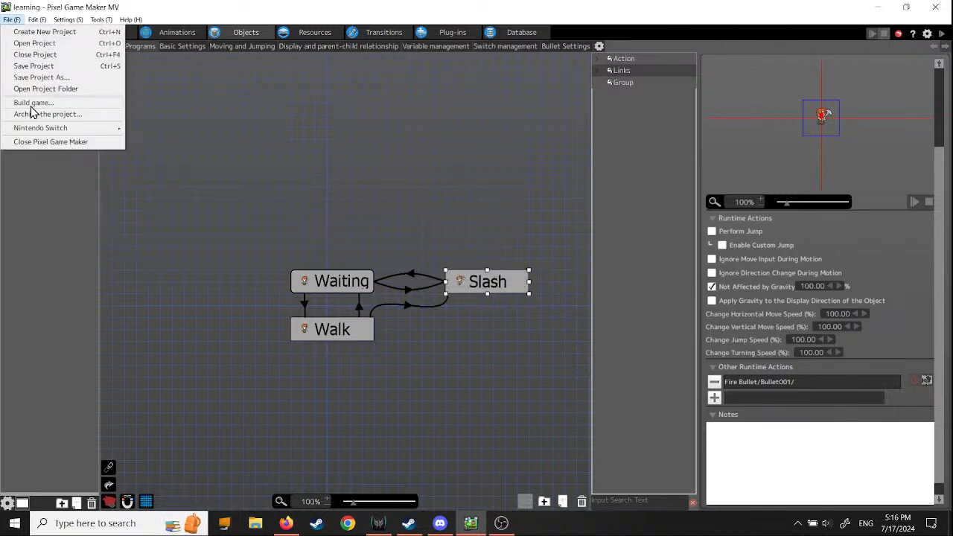
click(33, 66)
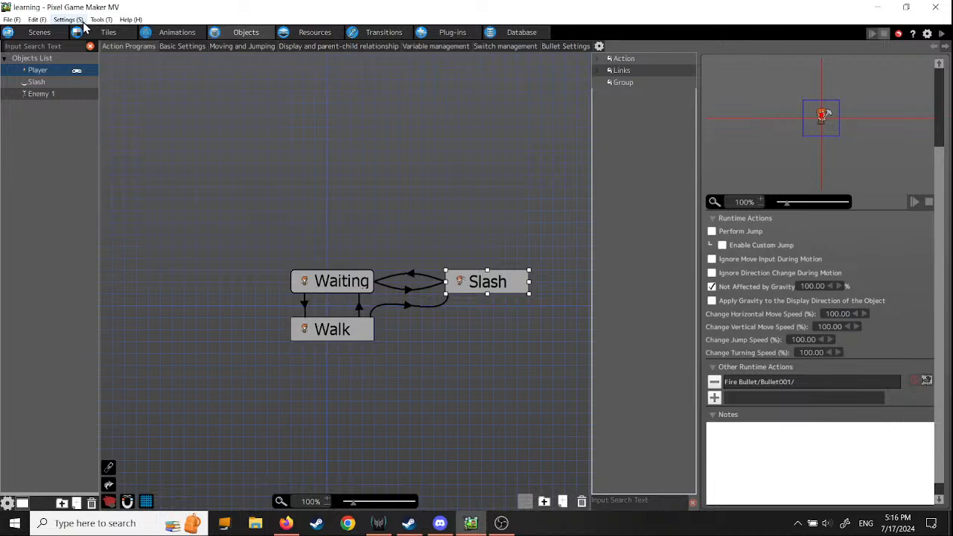
Review the list of Top Views tutorial steps without starting one
click(130, 20)
click(137, 42)
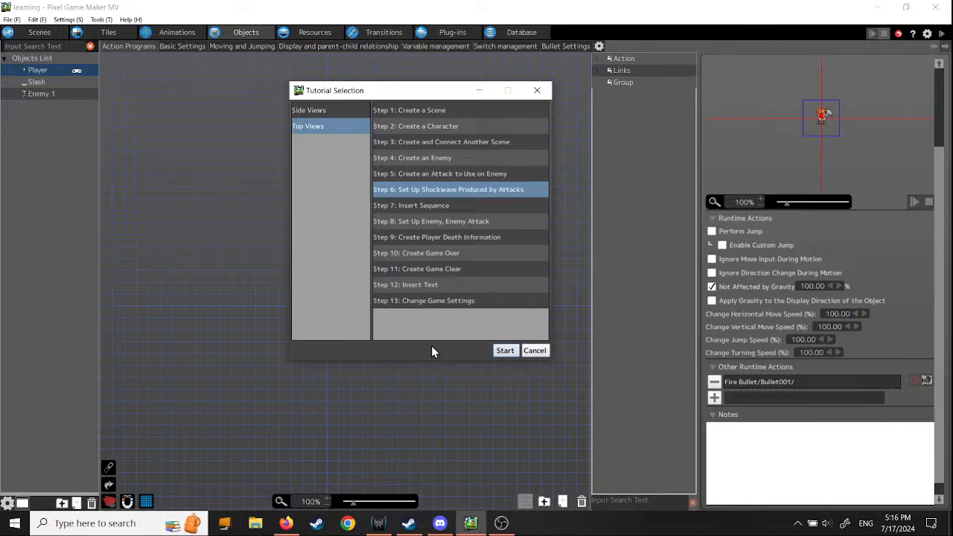
click(536, 352)
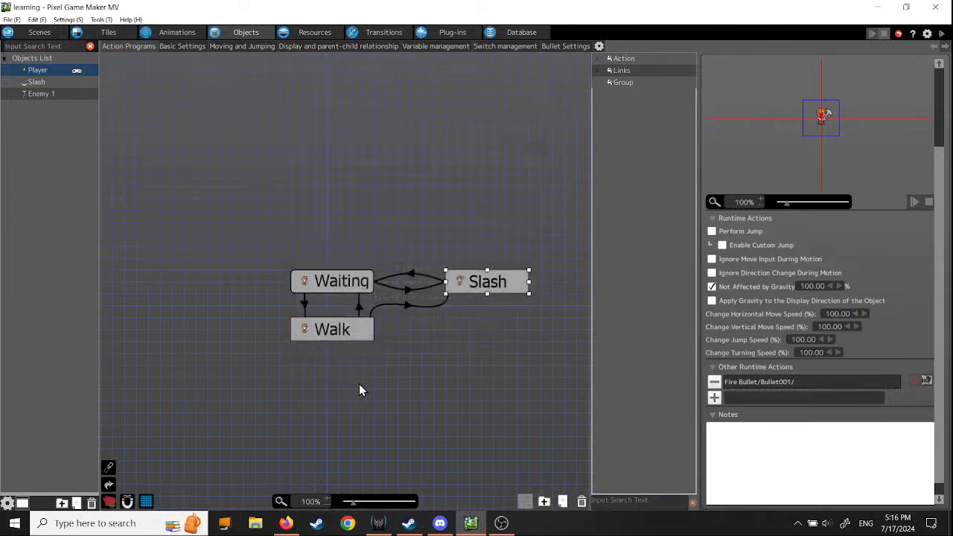
middle_drag(382, 390, 402, 372)
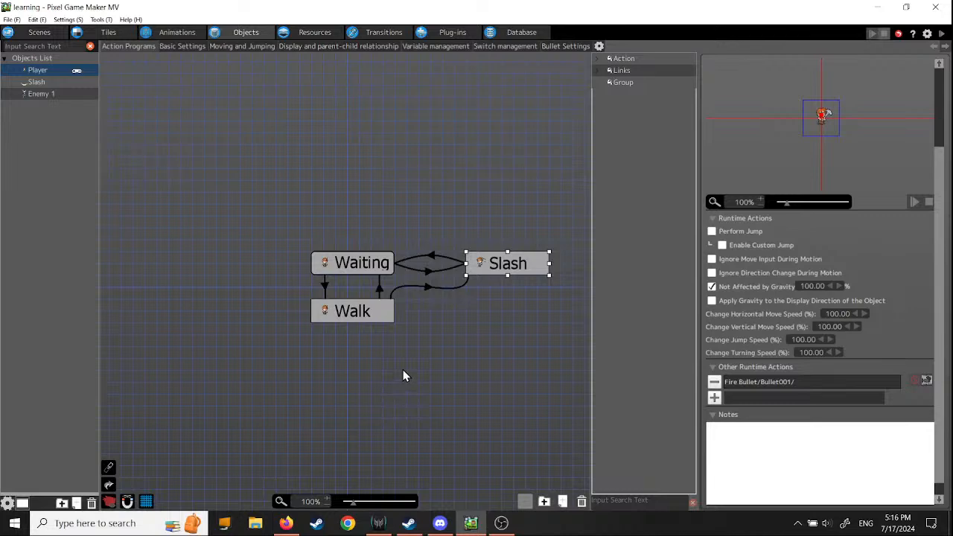